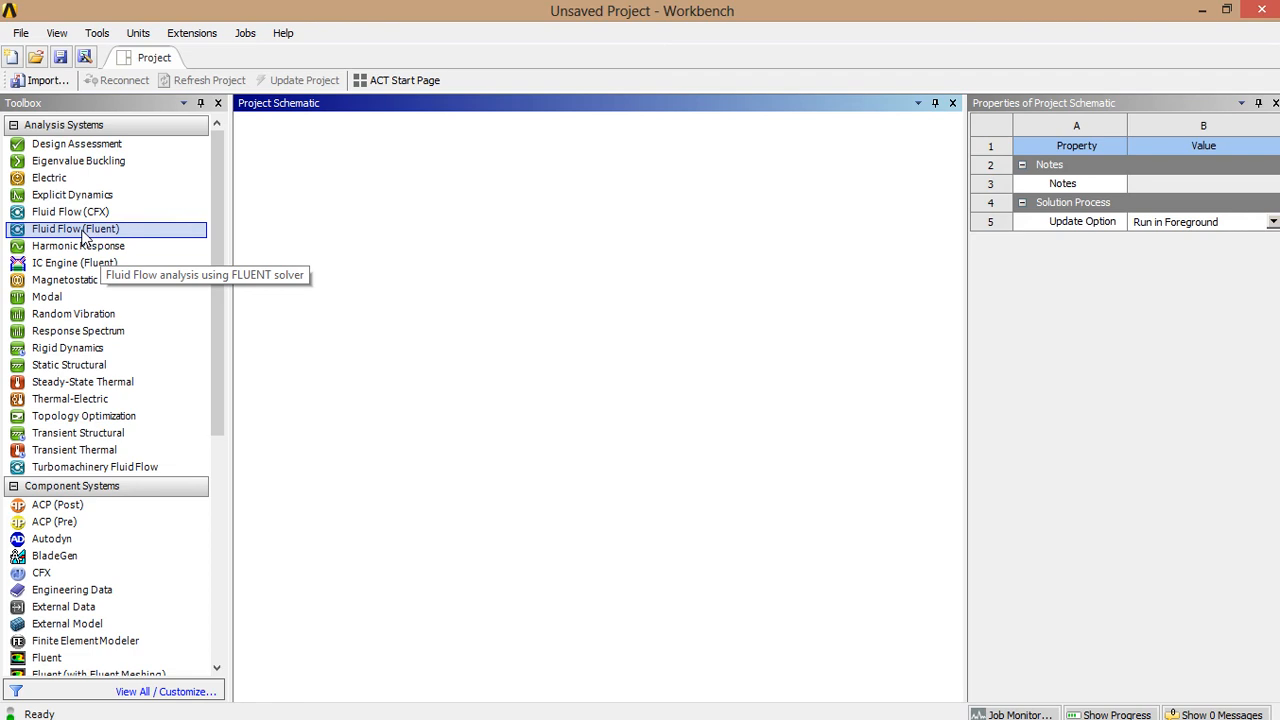
- Add a Fluid Flow (Fluent) system to the schematic and name it 2D
drag(83, 235, 330, 201)
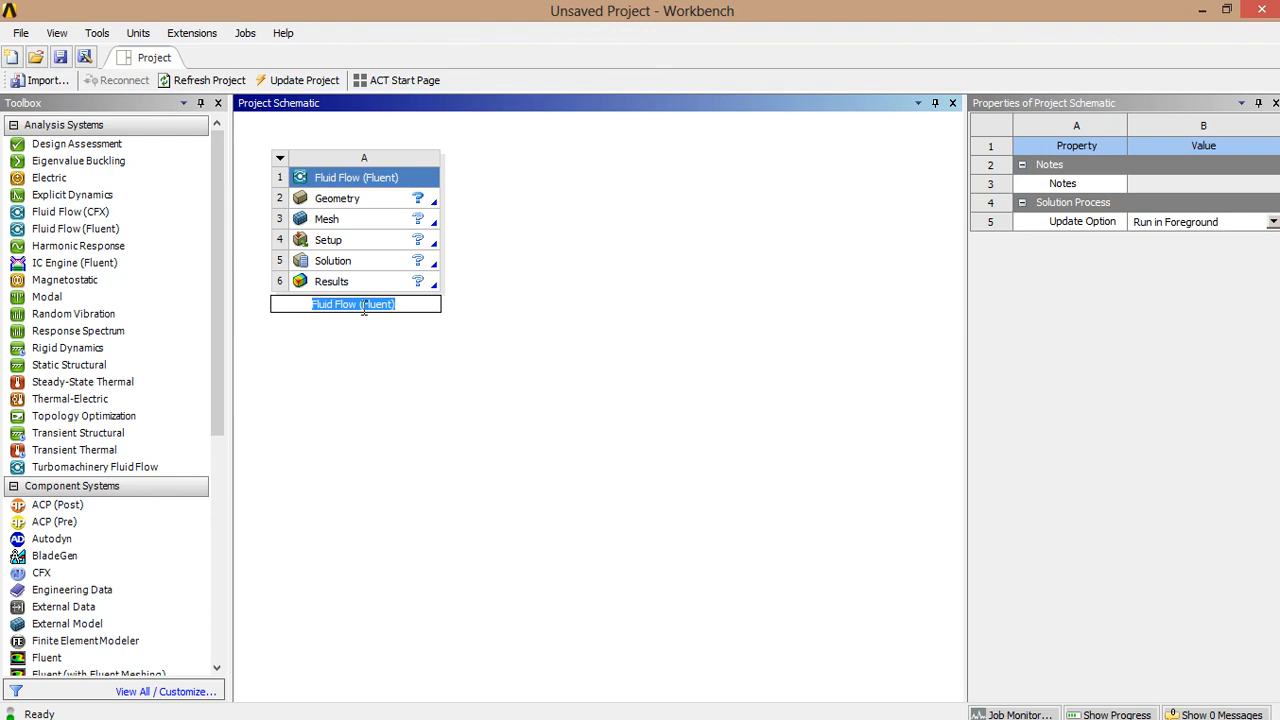
text(2)
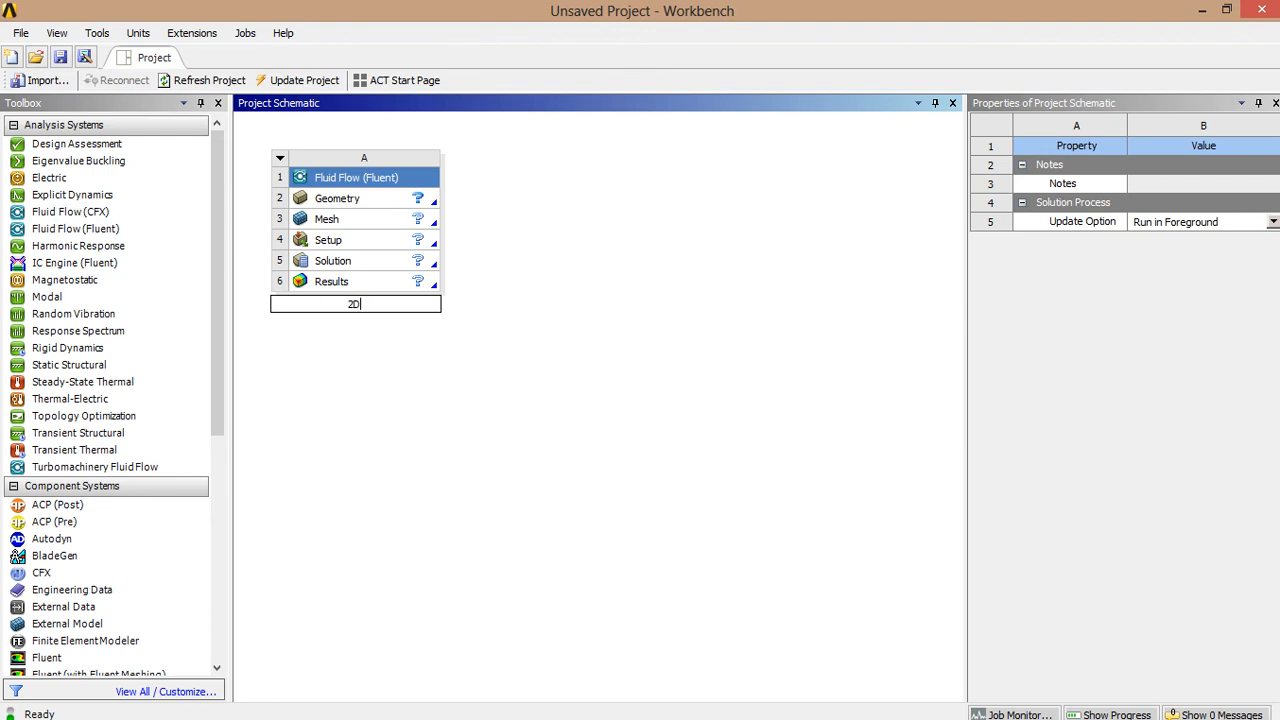
text(D)
click(379, 438)
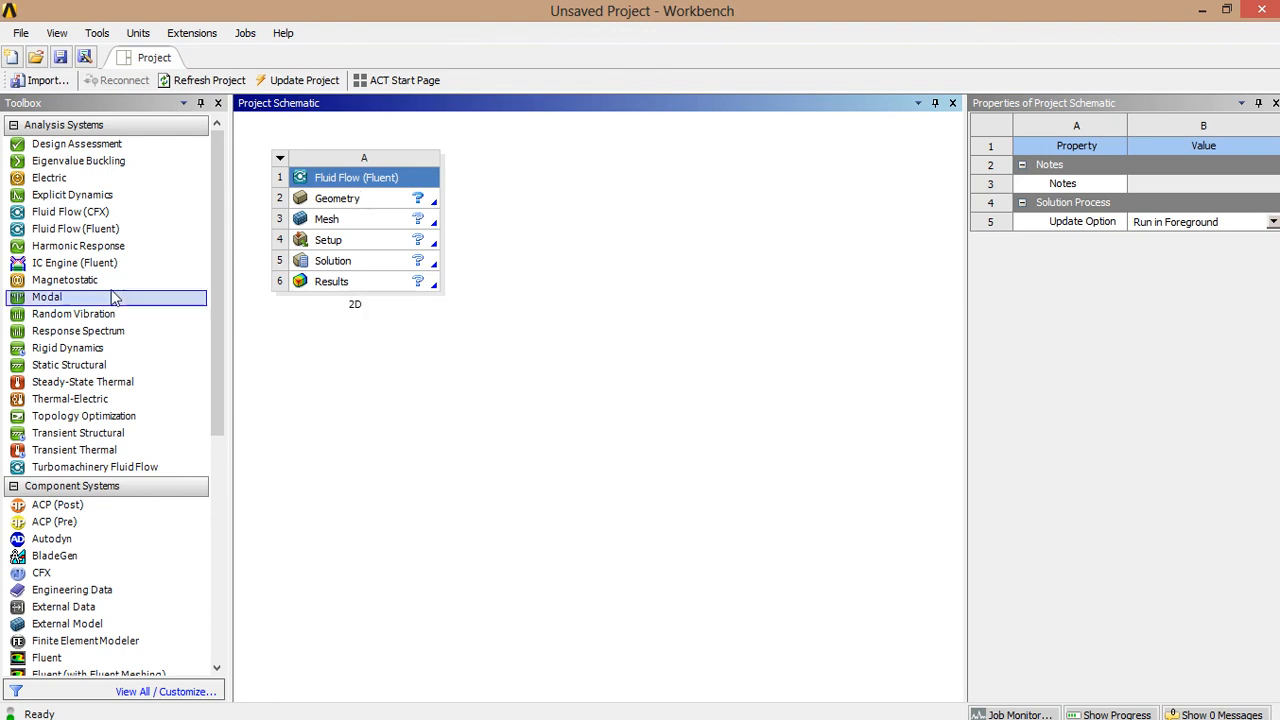
- Set the geometry Analysis Type to 2D and start a new DesignModeler geometry
click(328, 200)
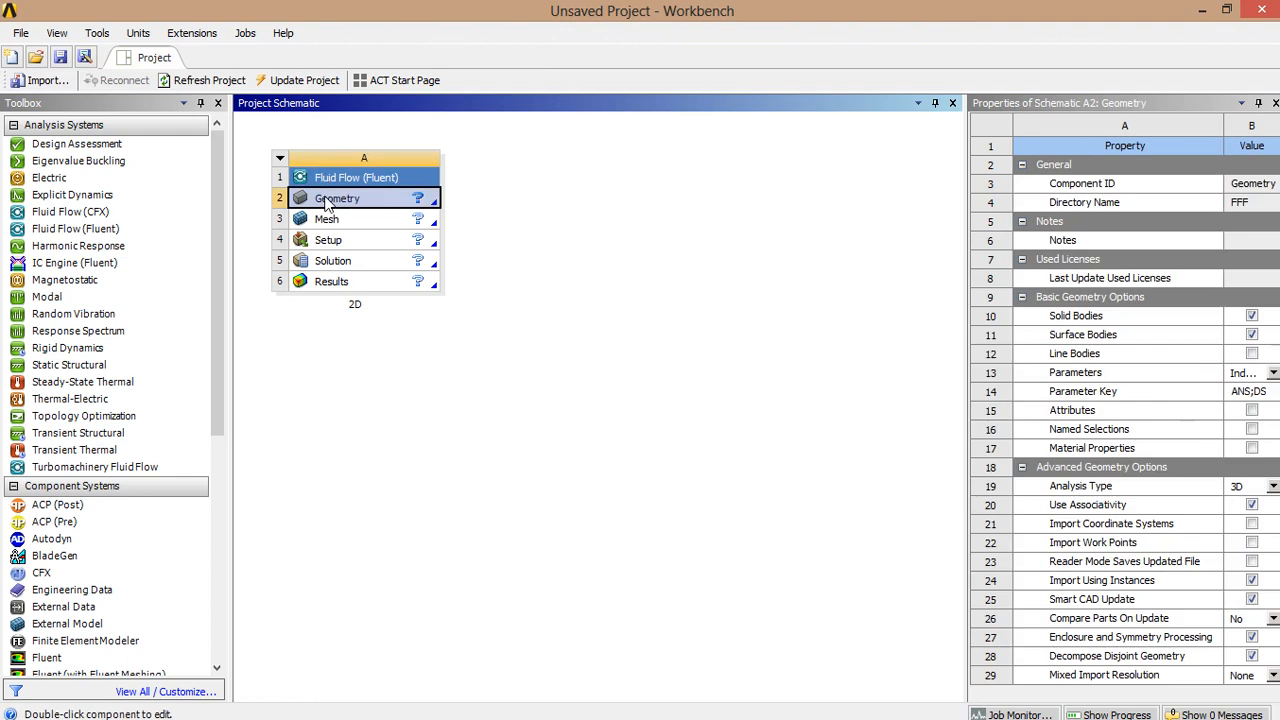
right_click(328, 200)
click(1273, 487)
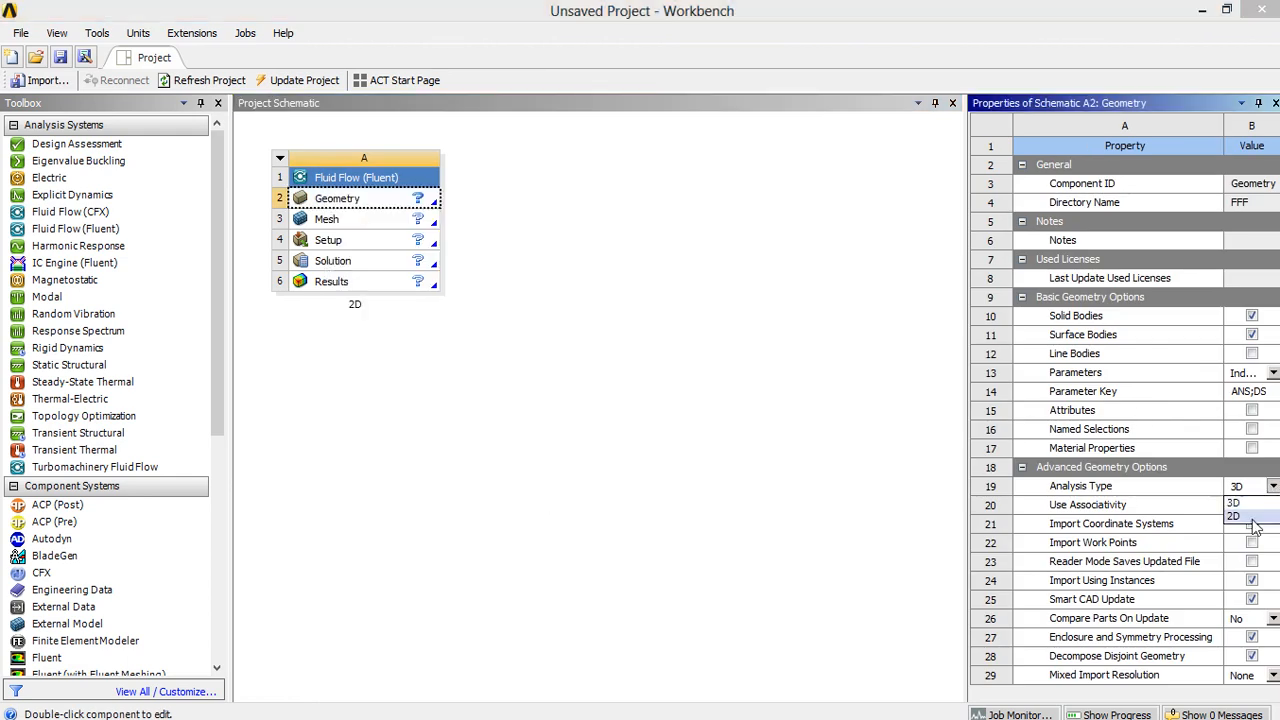
click(1233, 516)
click(325, 200)
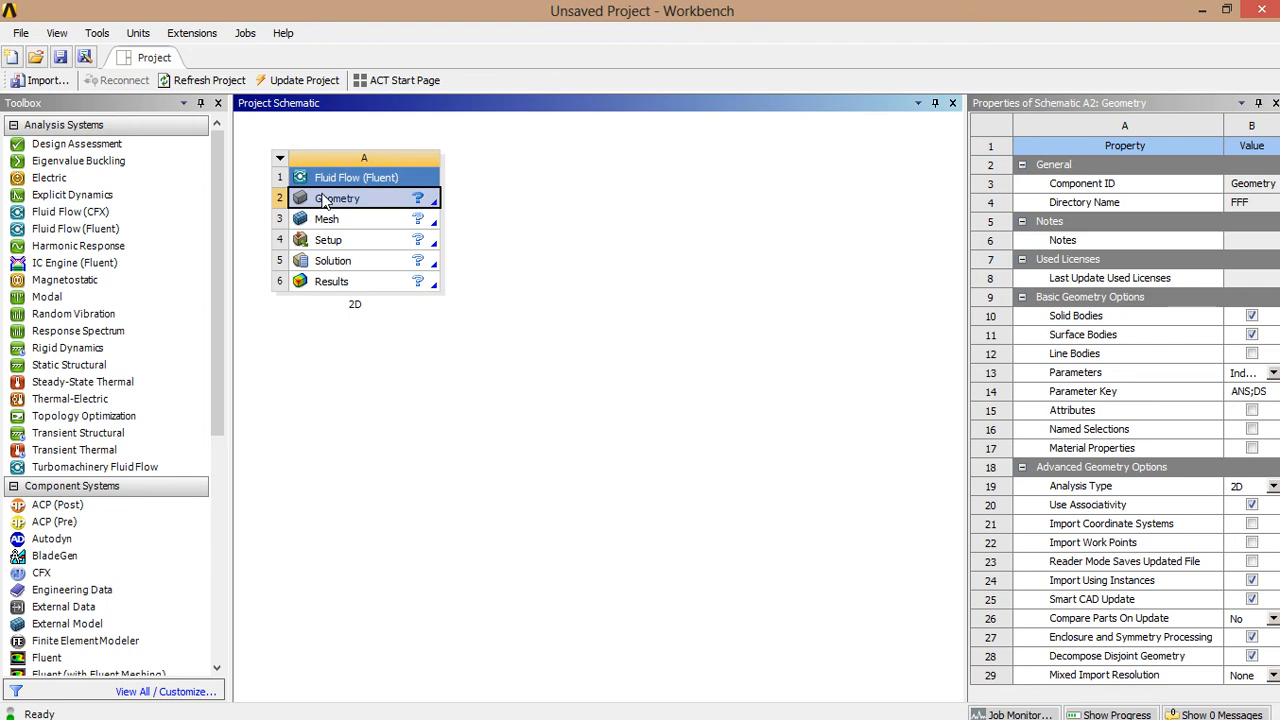
right_click(328, 202)
click(378, 223)
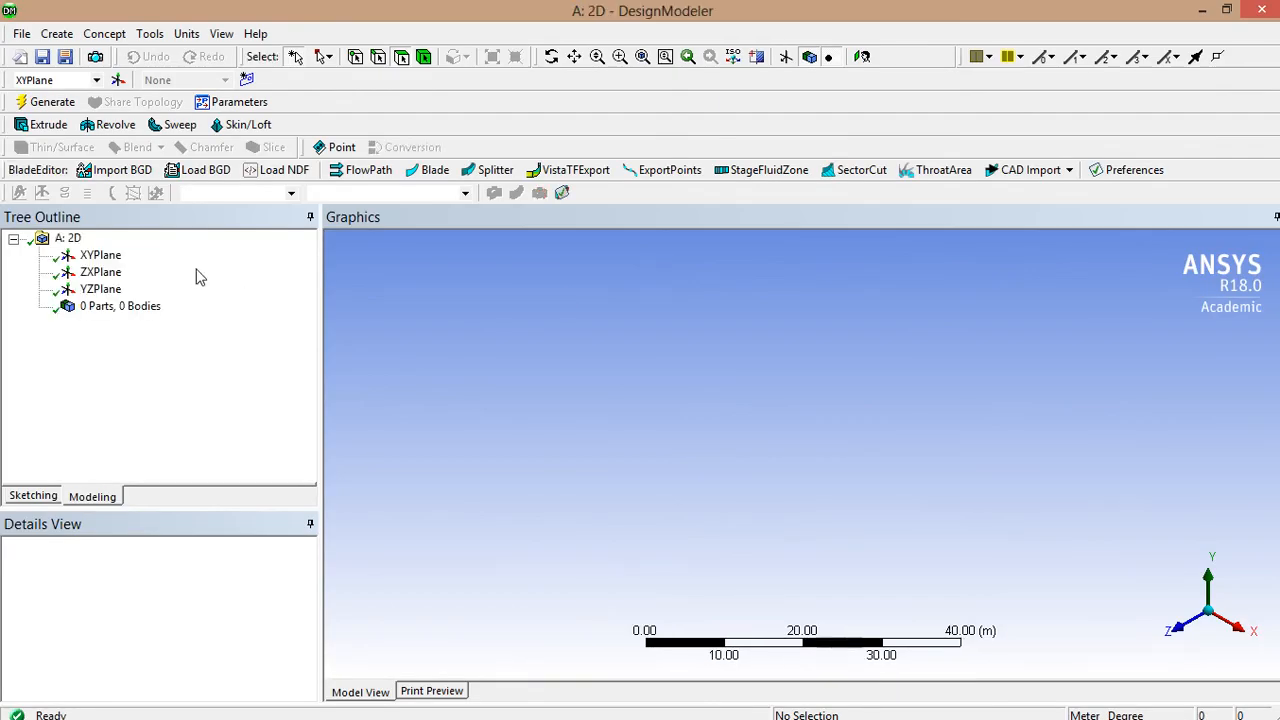
- Look at the XY plane head-on, zoom in, and pan so the origin sits lower left
right_click(101, 262)
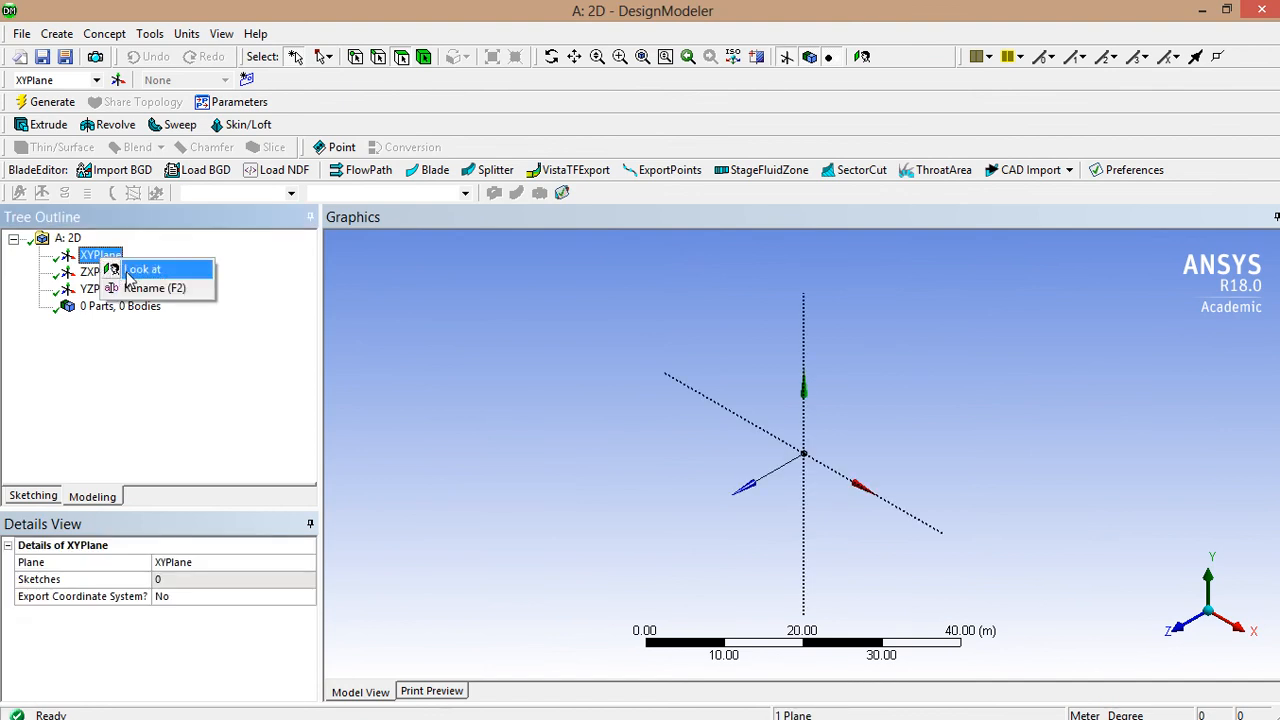
click(134, 272)
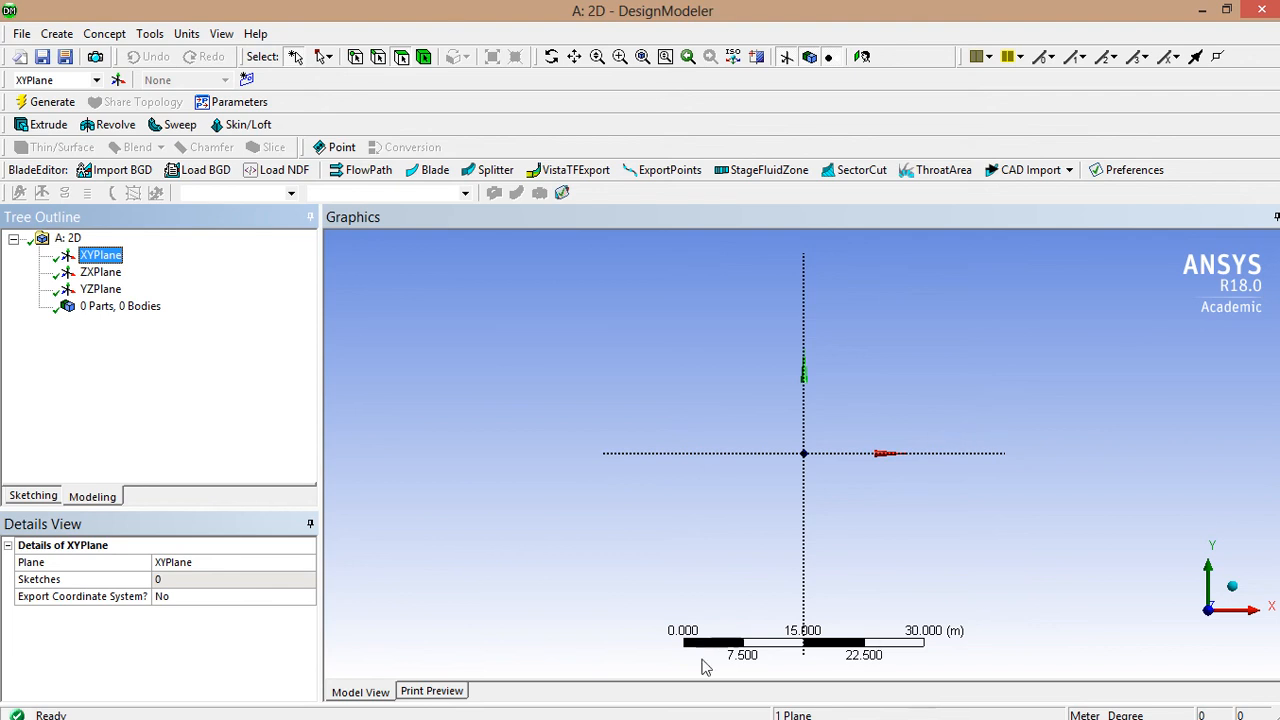
click(934, 514)
scroll(913, 420, up, 2)
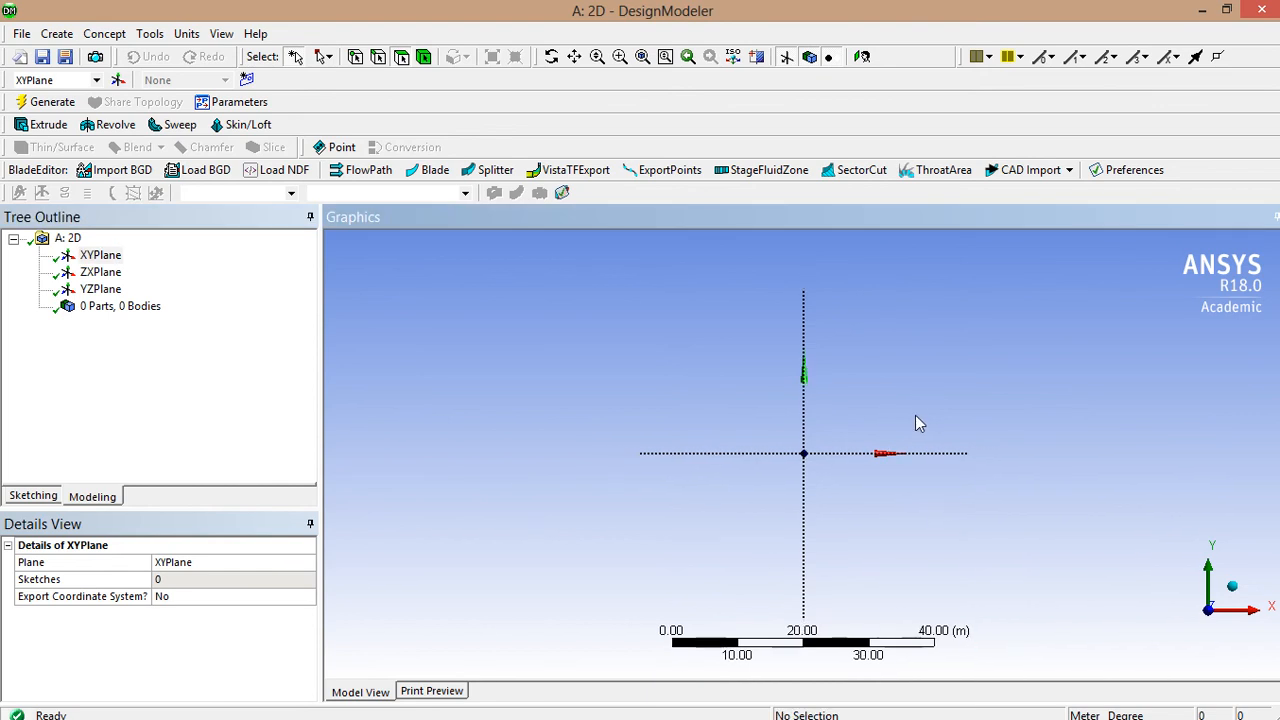
scroll(912, 422, up, 8)
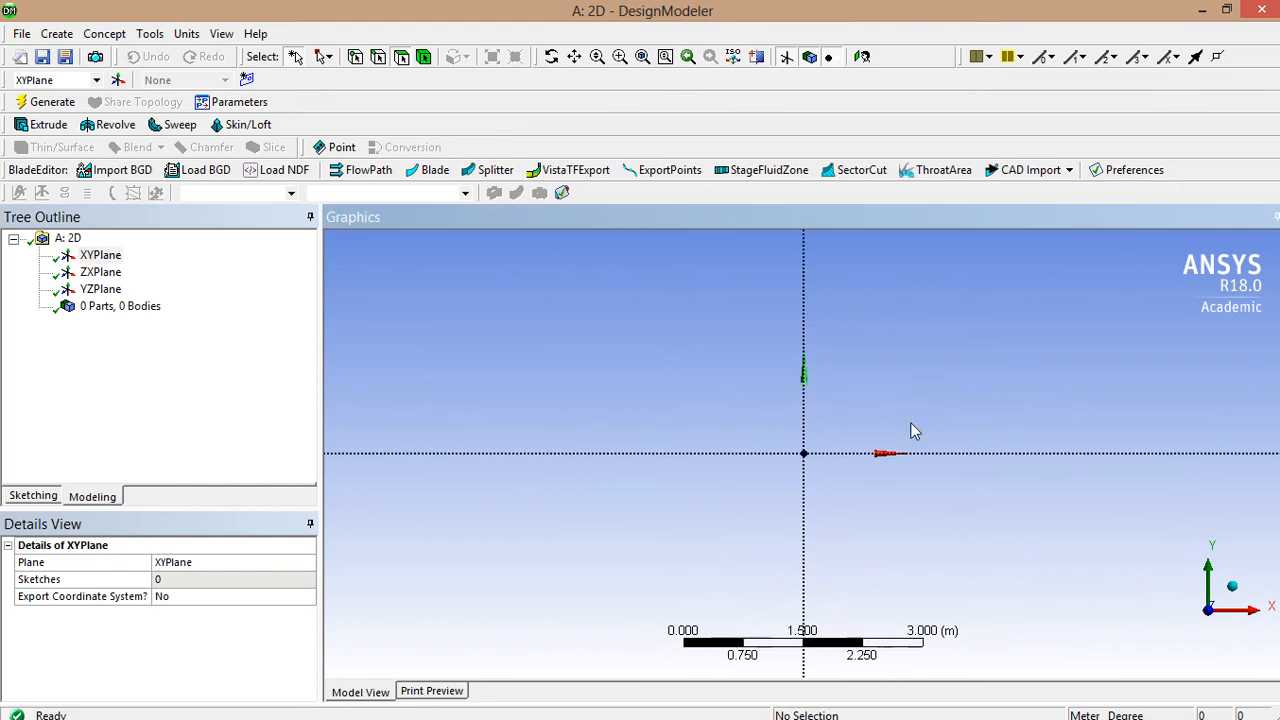
scroll(910, 431, up, 1)
scroll(910, 431, up, 1)
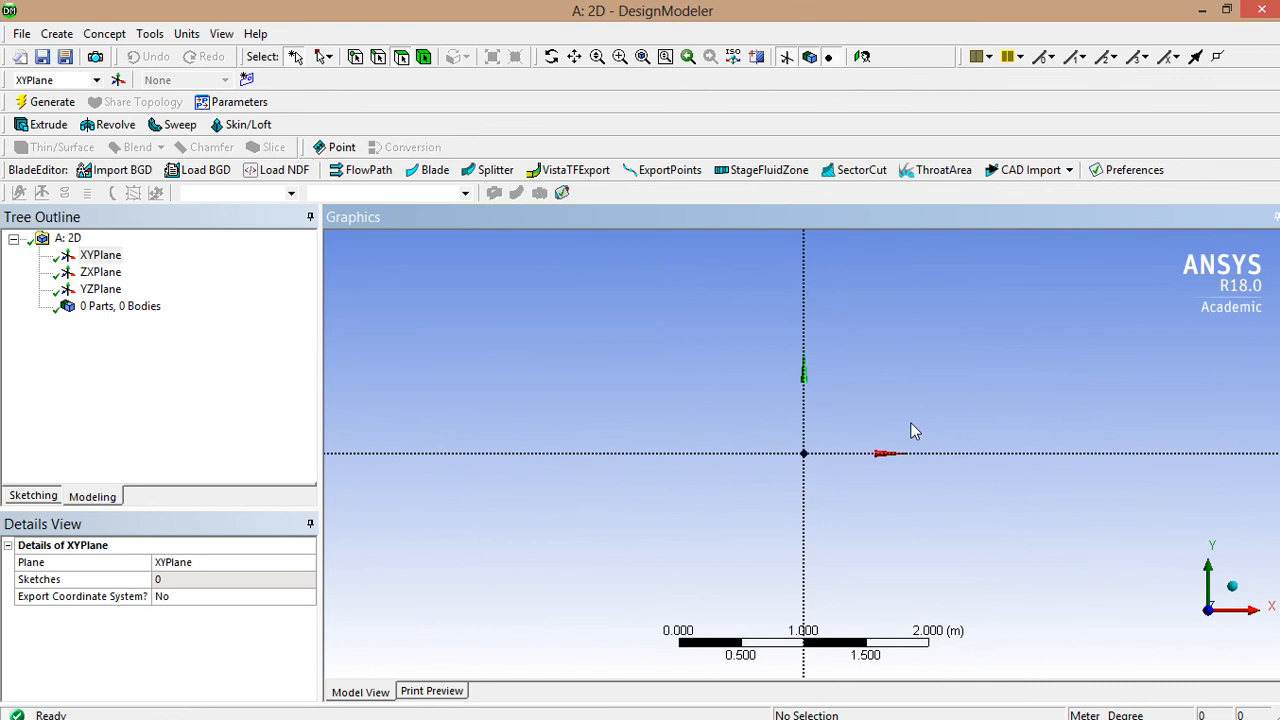
ctrl+middle_drag(975, 385, 783, 516)
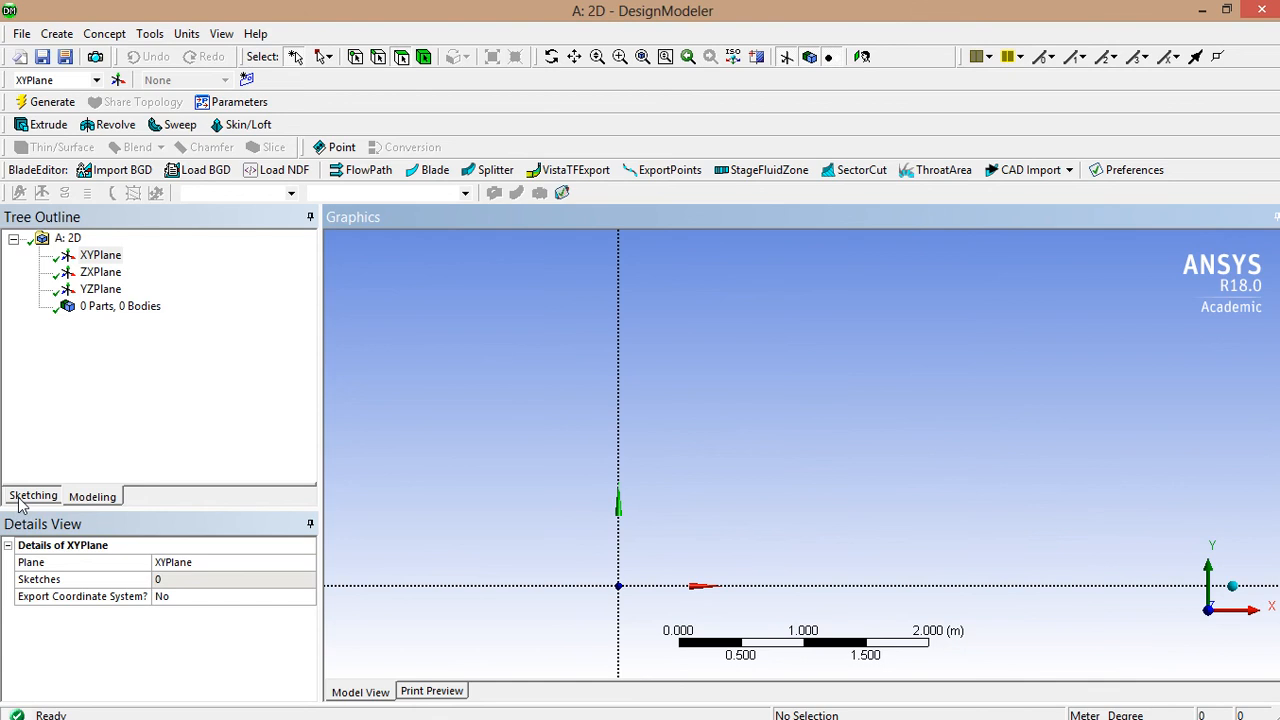
- On the XY plane, draw a thin rectangle from the origin along the x-axis, about 3.8 m wide
click(100, 256)
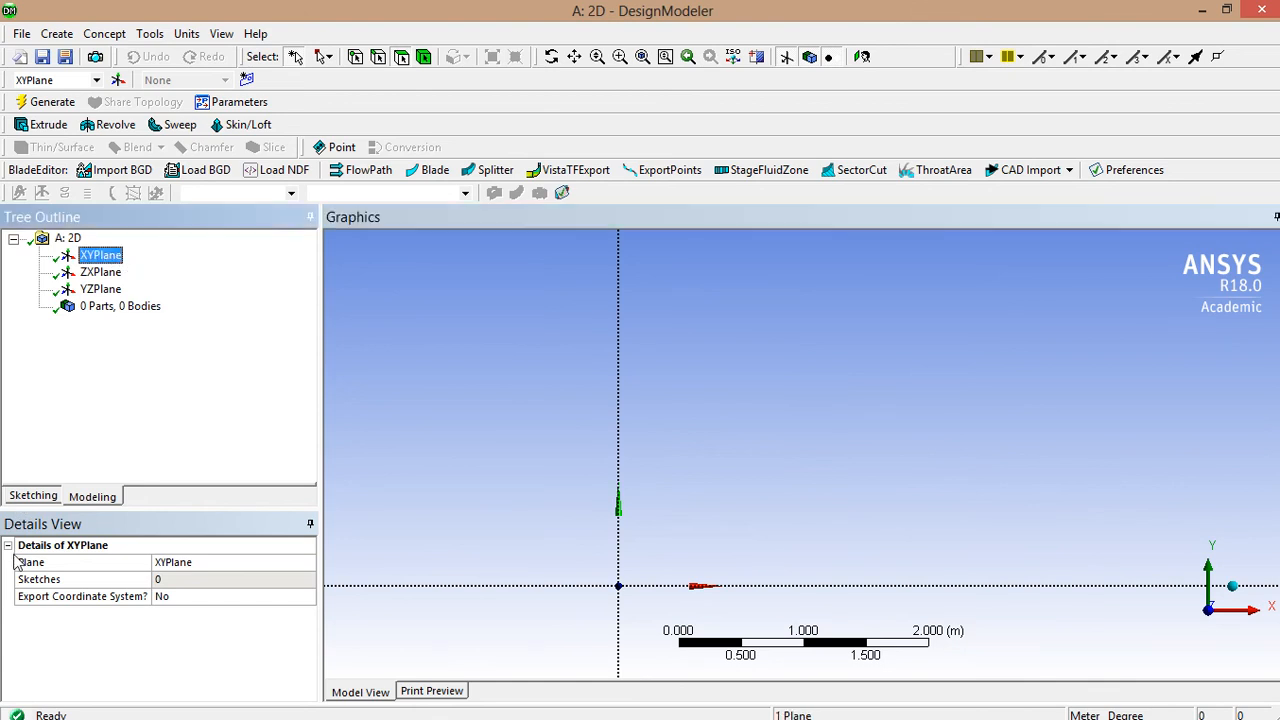
click(33, 496)
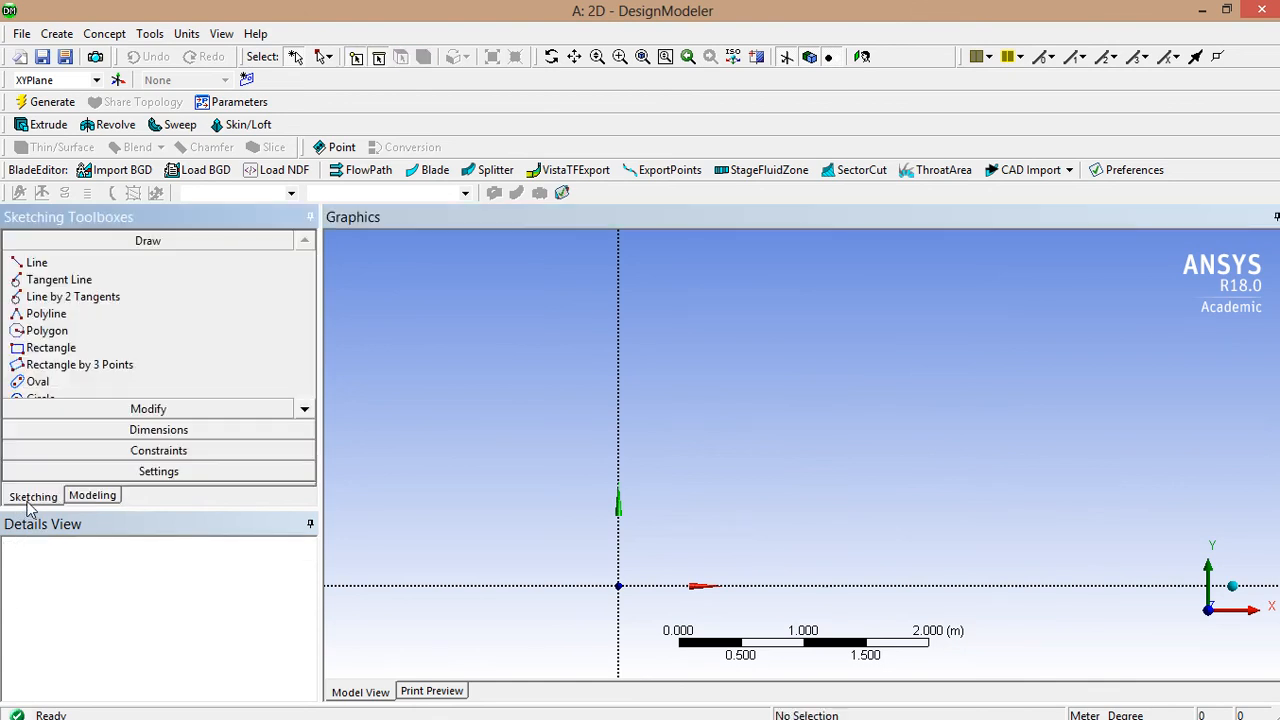
click(50, 347)
click(618, 585)
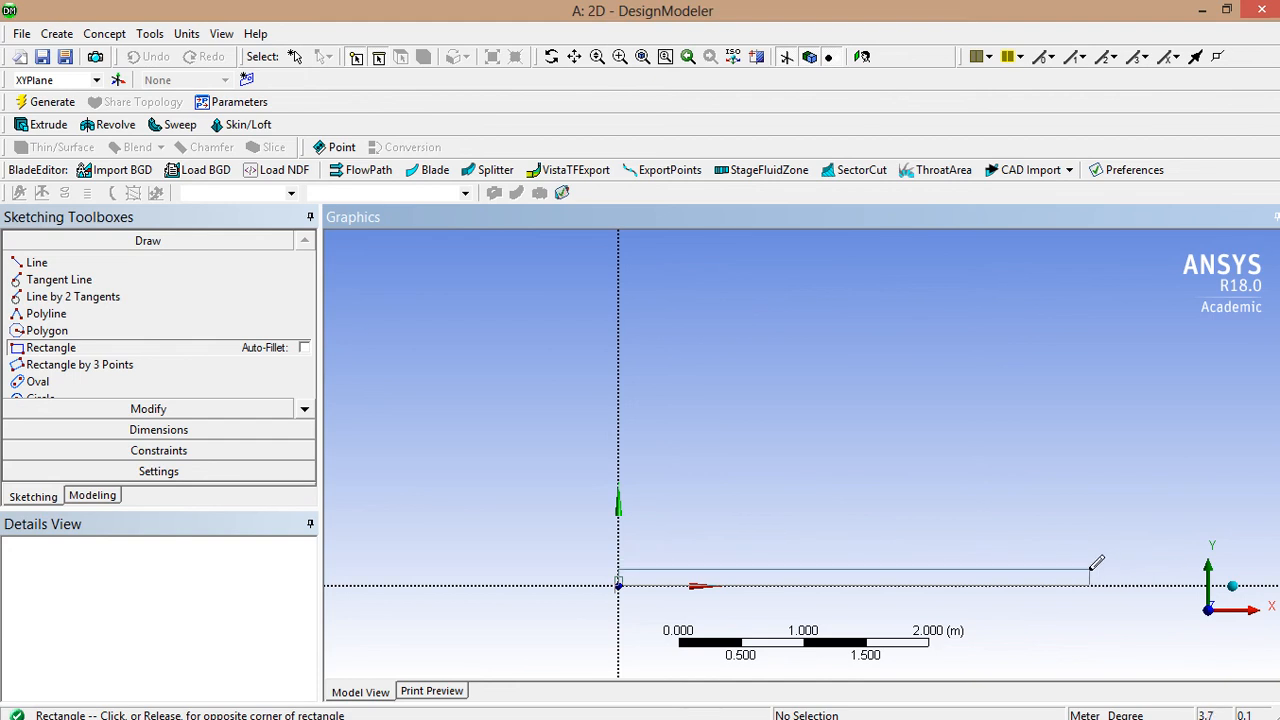
click(1090, 571)
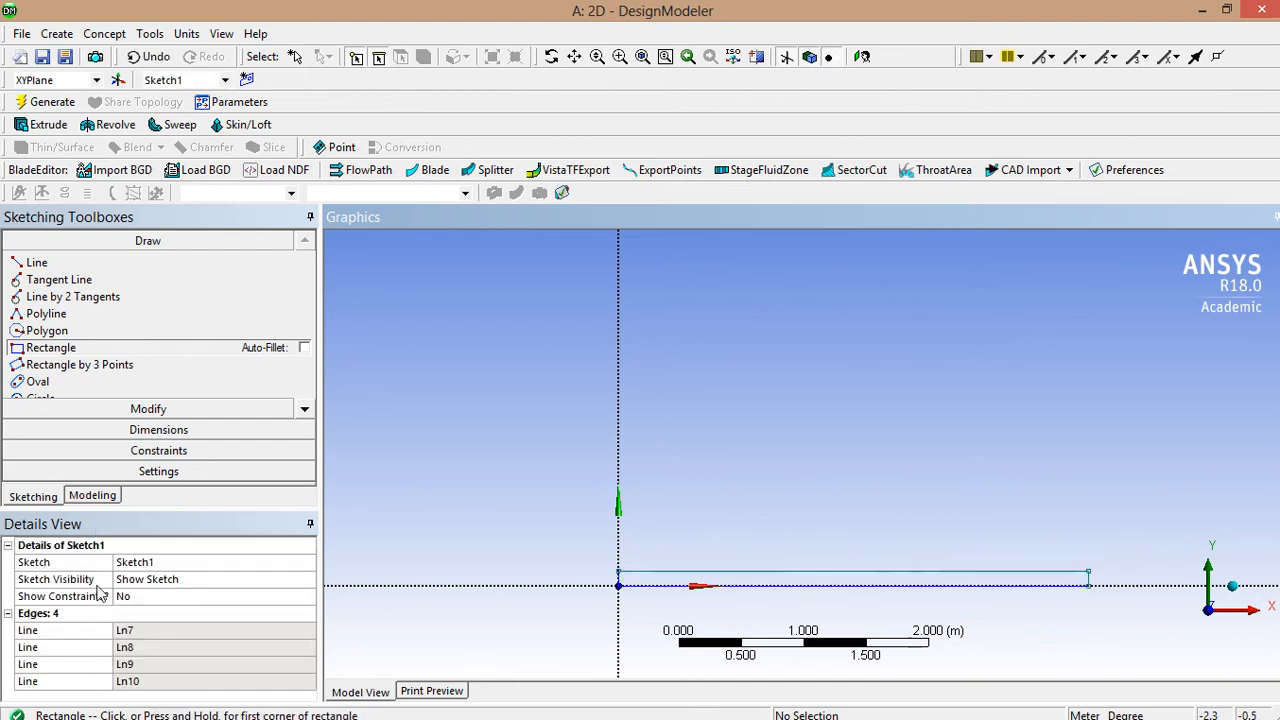
- Add a vertical dimension V1 and a horizontal dimension H2 to the rectangle
click(120, 440)
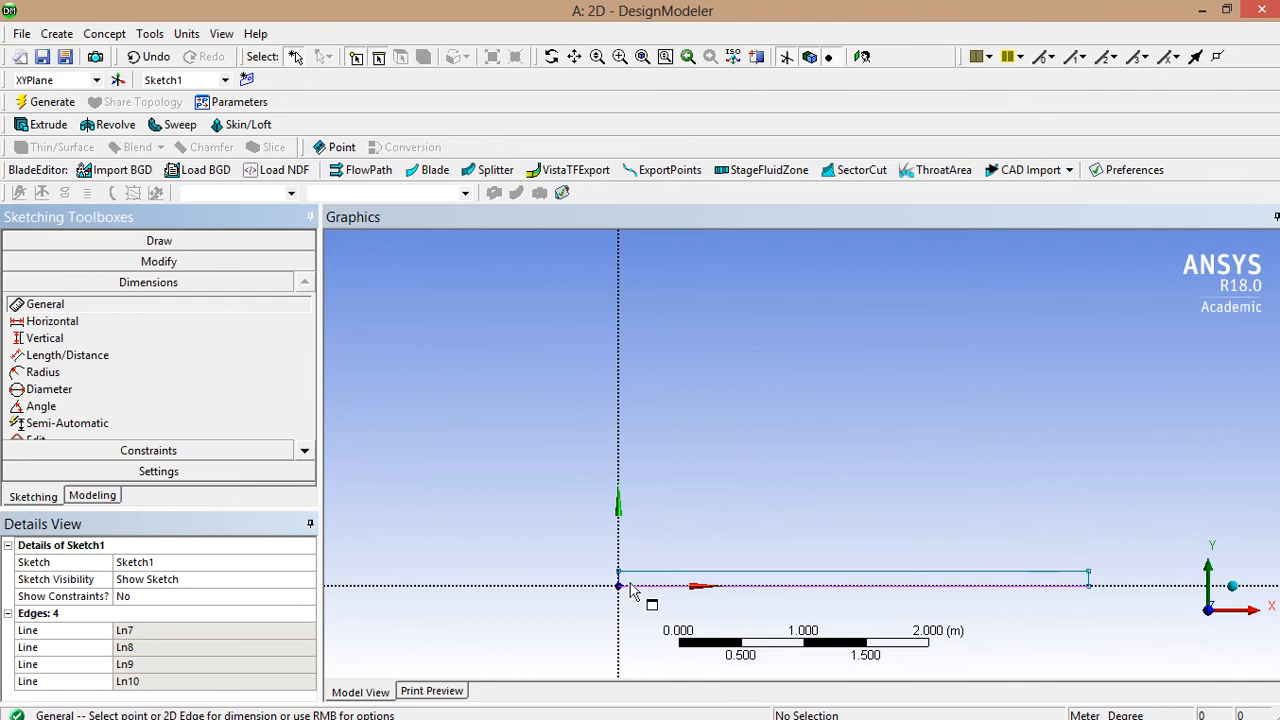
scroll(652, 615, up, 2)
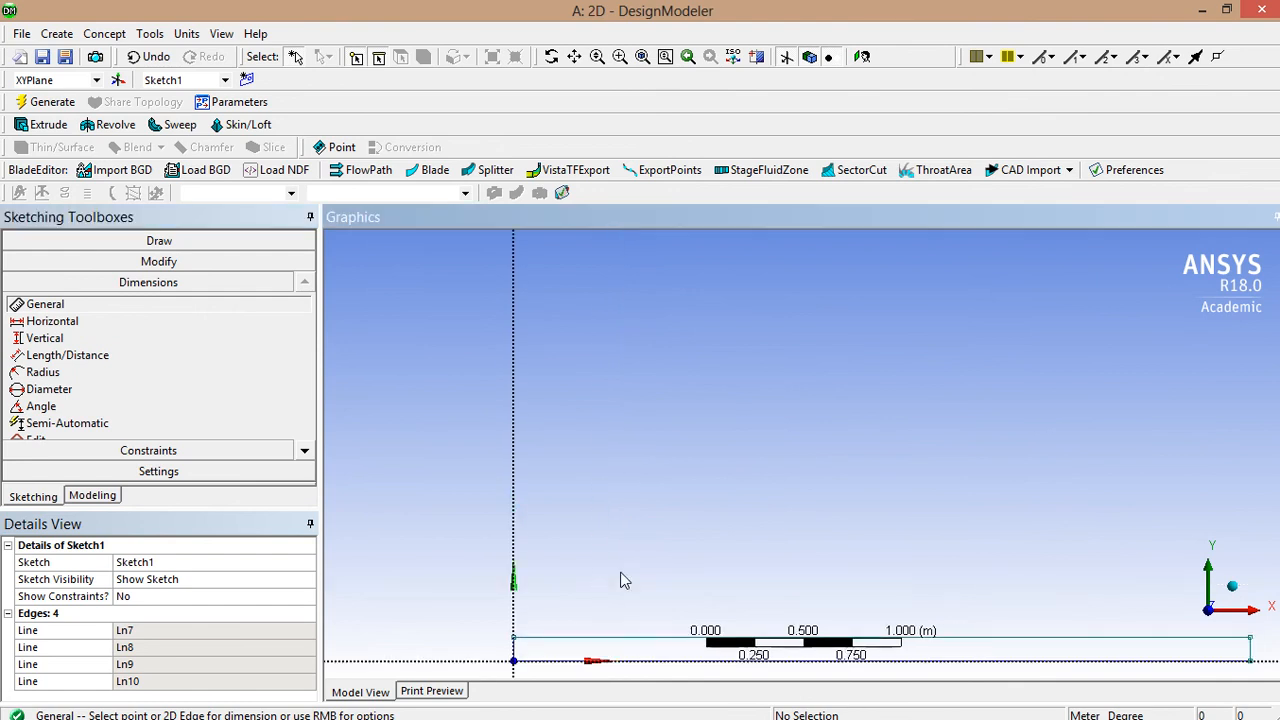
ctrl+middle_drag(623, 580, 737, 363)
click(647, 420)
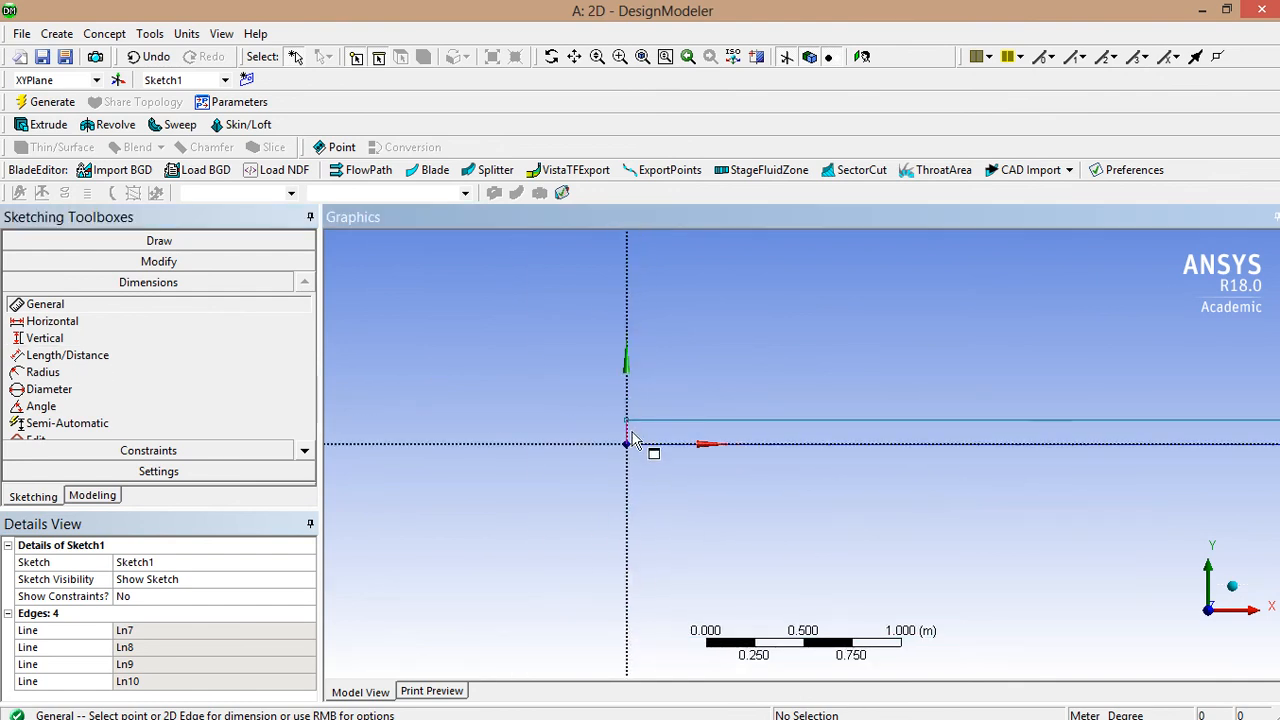
click(648, 447)
click(686, 421)
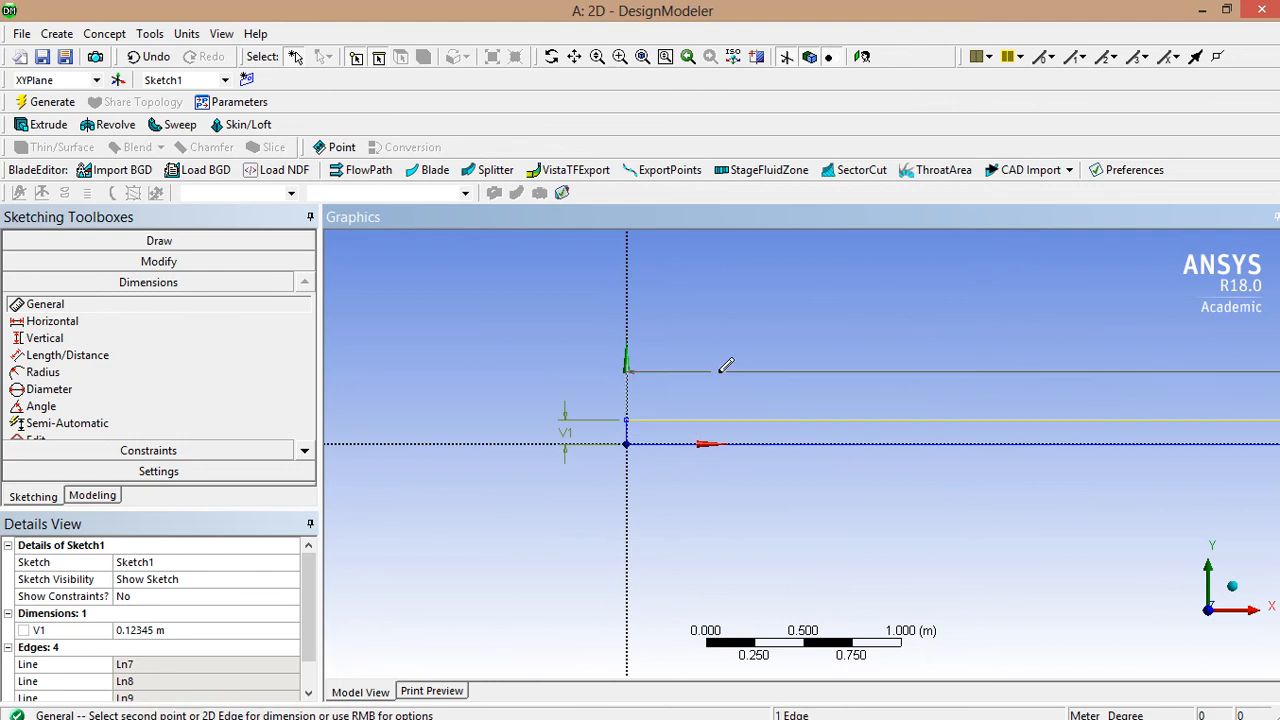
click(723, 368)
- Set V1 to 0.1 m and H2 to 3 m, then return to the model tree
click(170, 647)
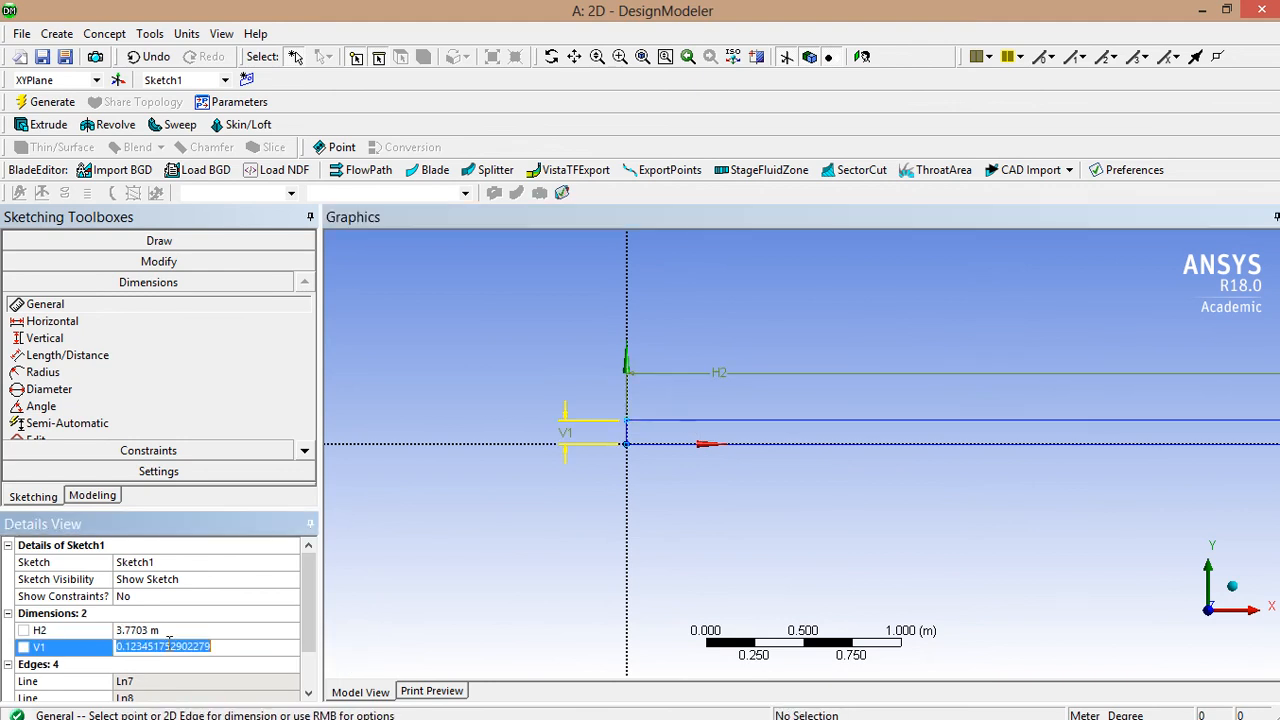
text(0.1)
key(Return)
click(162, 633)
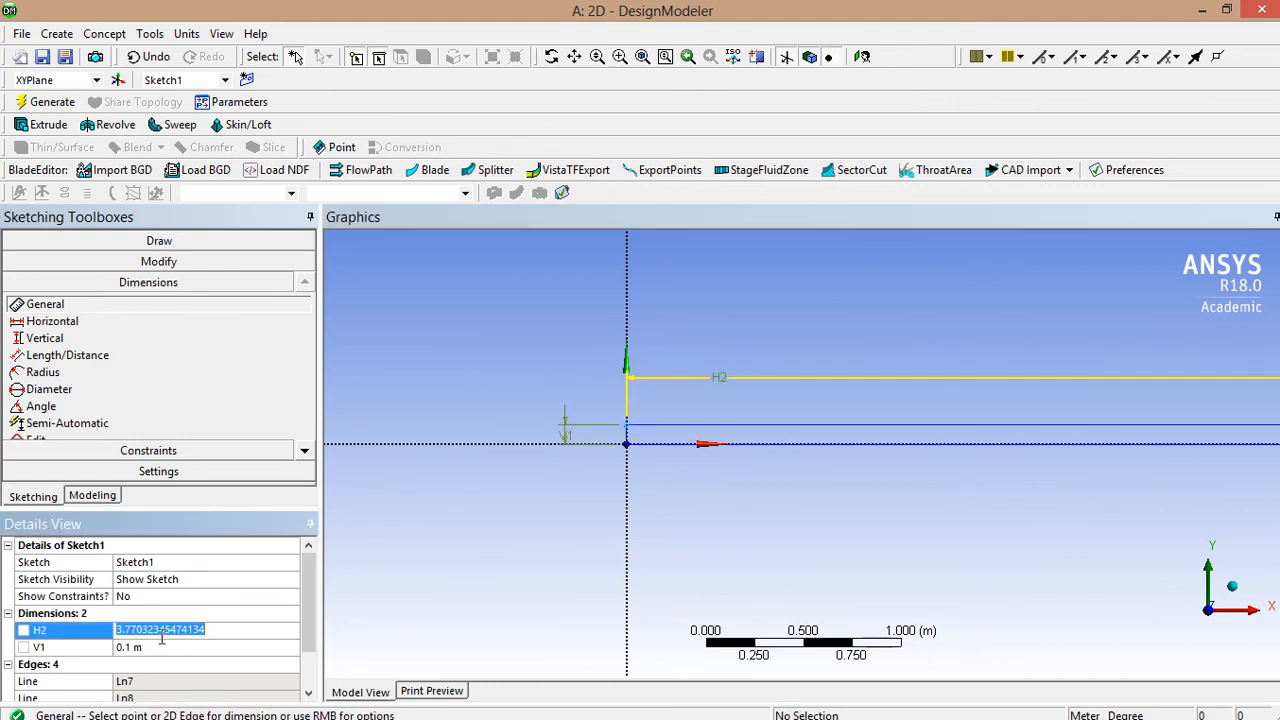
text(3)
key(Return)
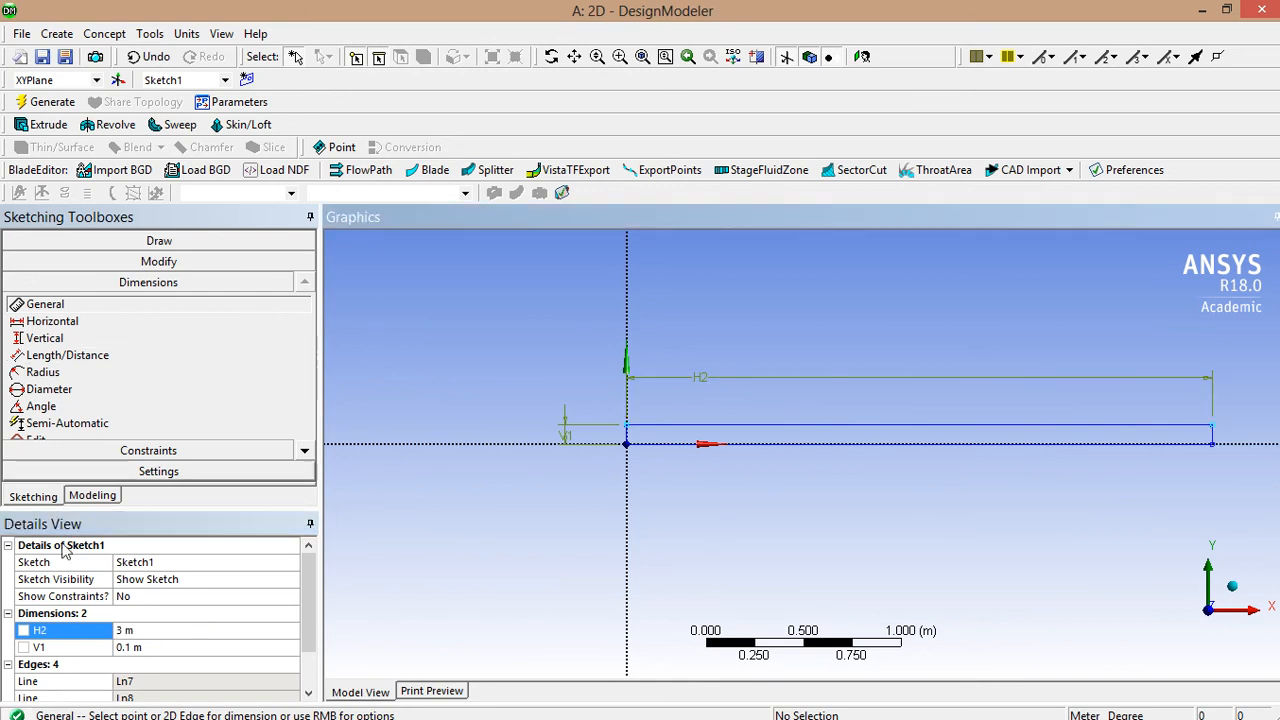
click(86, 499)
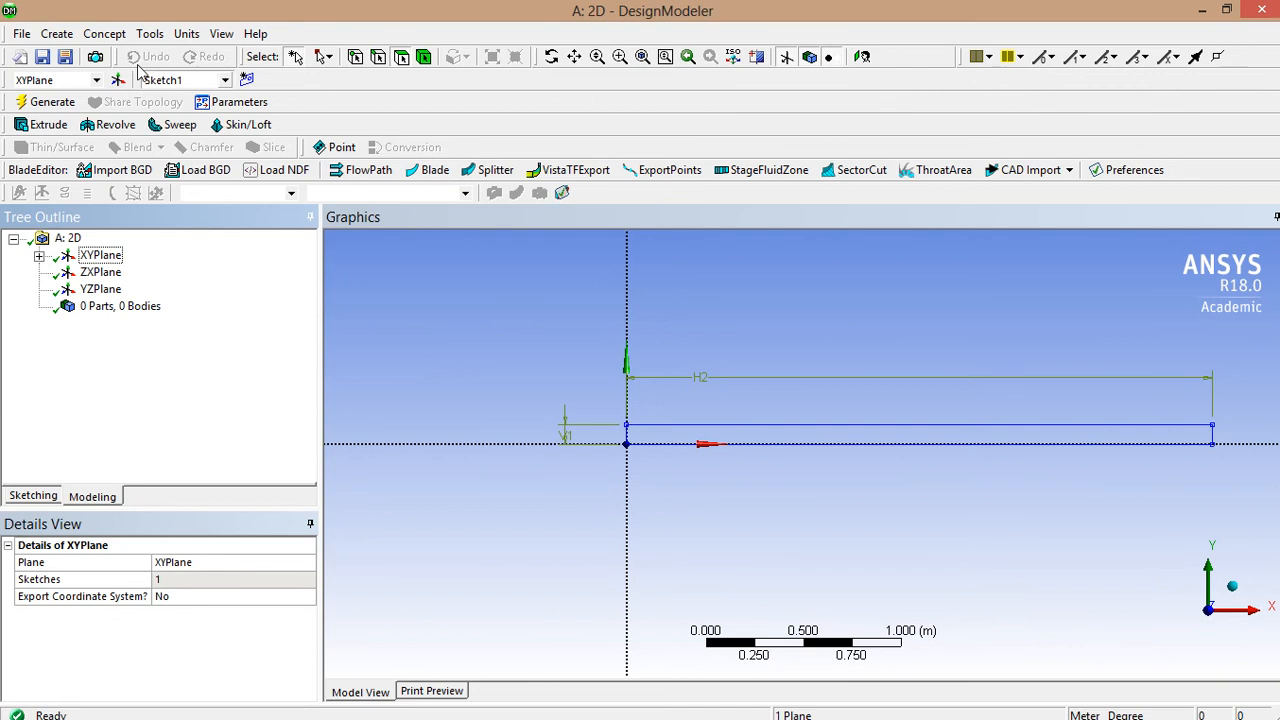
- Create a Surface From Sketches using the rectangle's four edges and generate SurfaceSk1
click(118, 35)
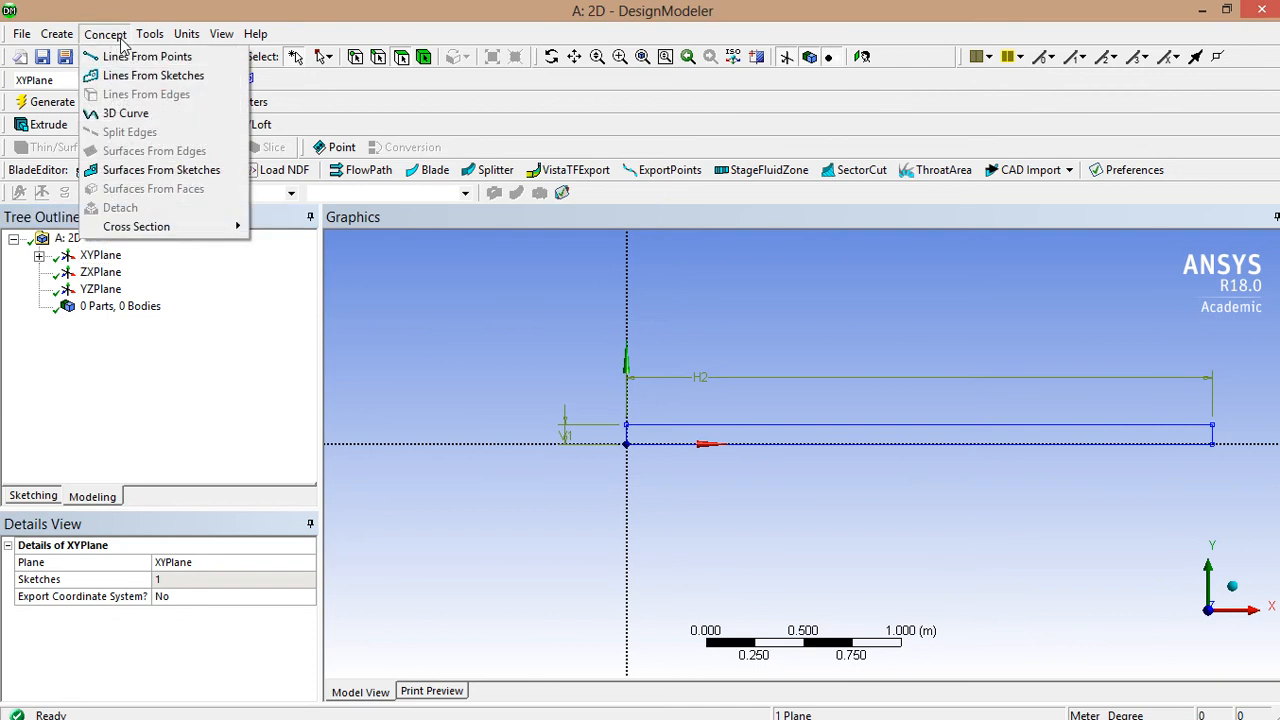
click(160, 170)
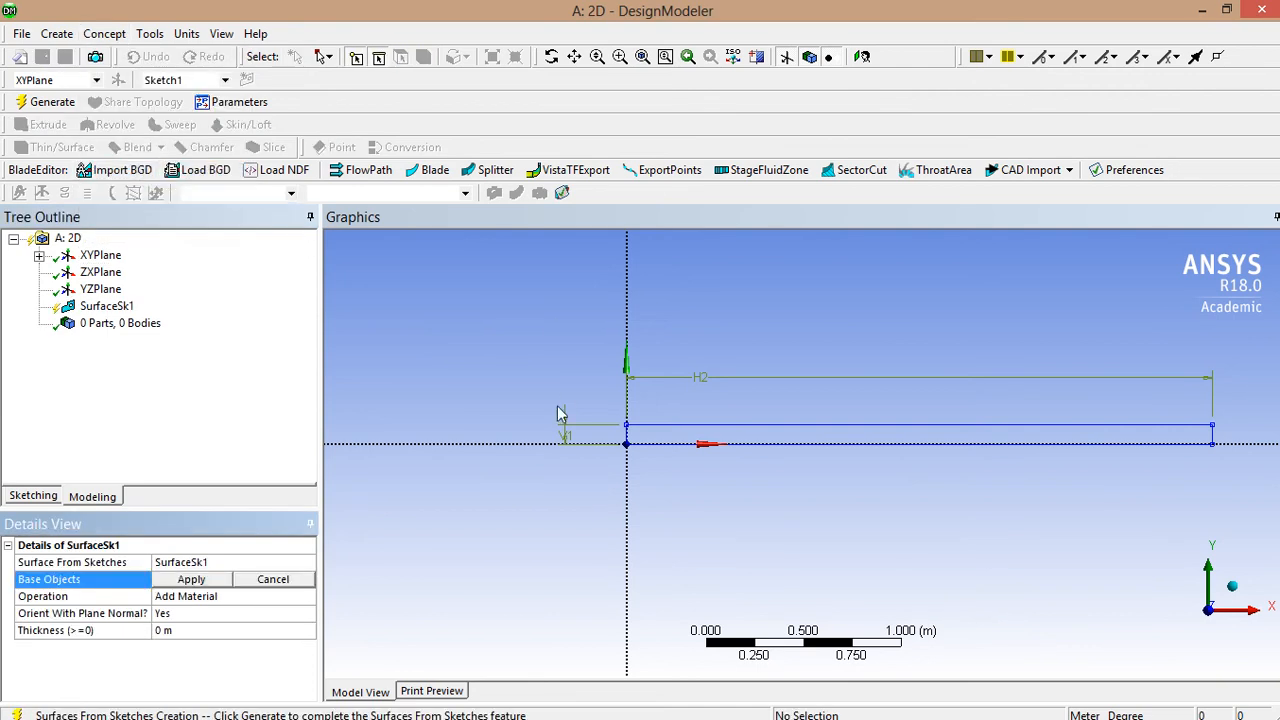
click(96, 35)
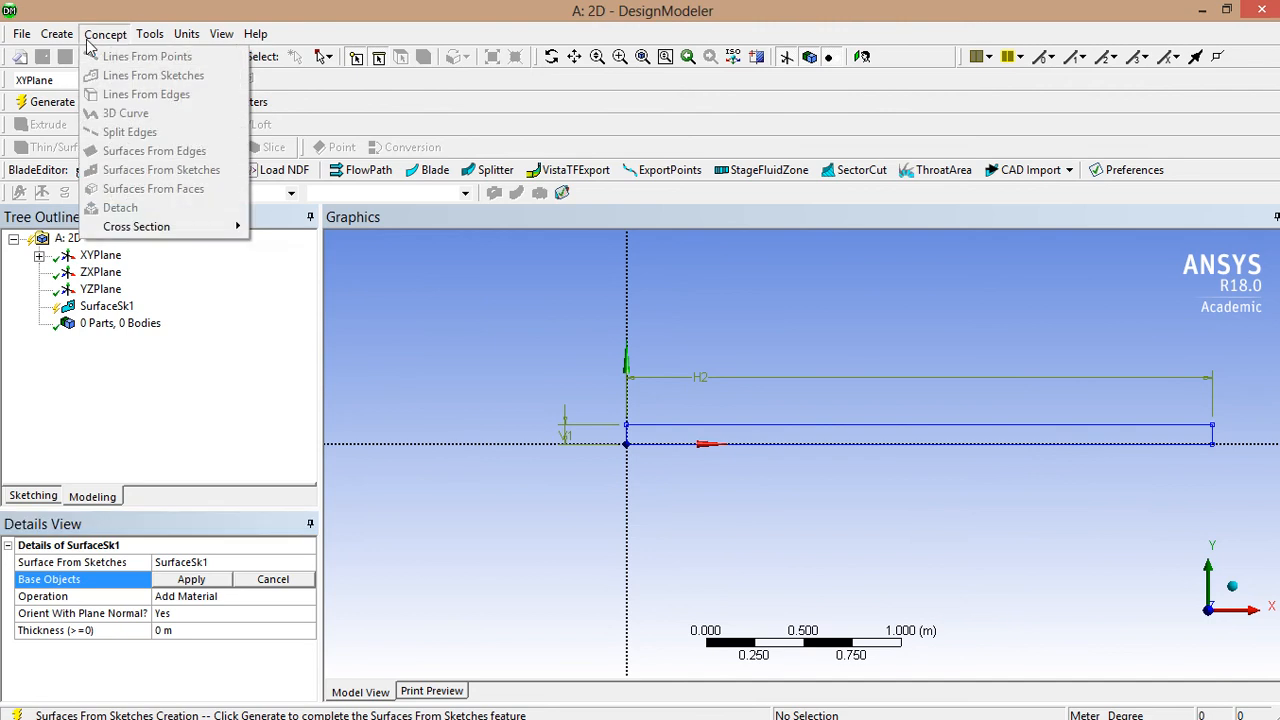
click(414, 314)
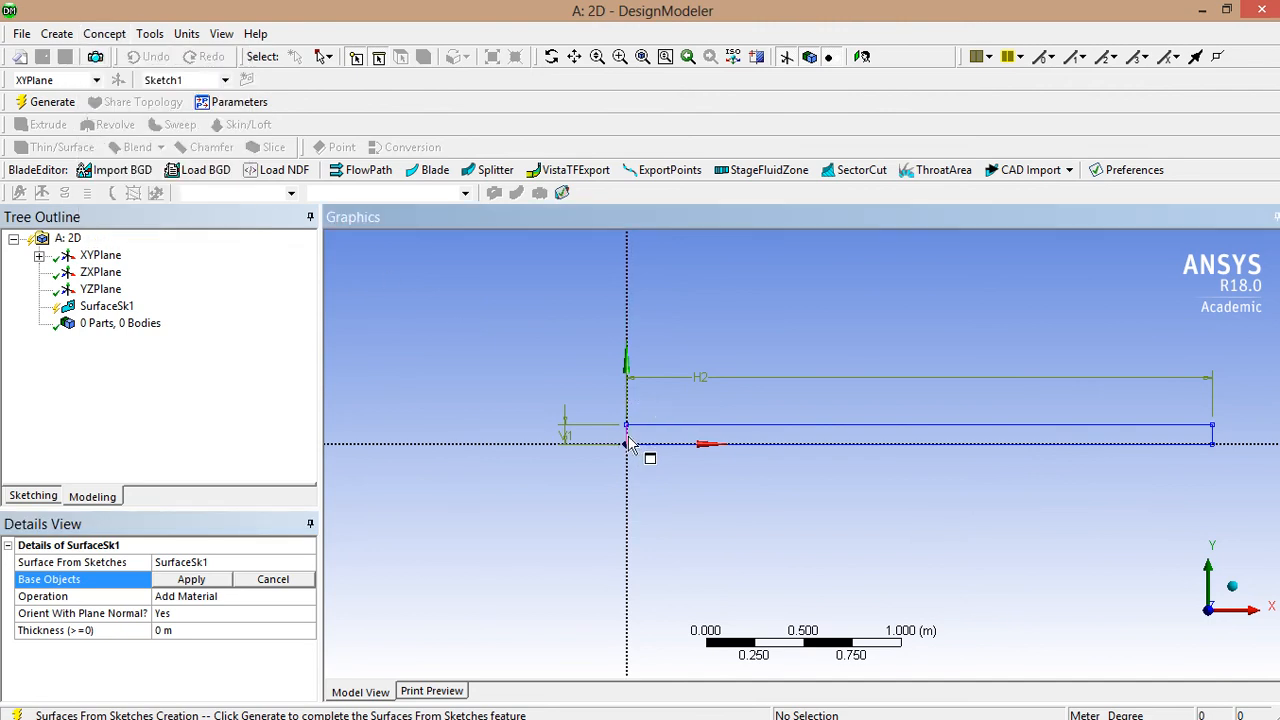
click(628, 437)
ctrl+click(644, 426)
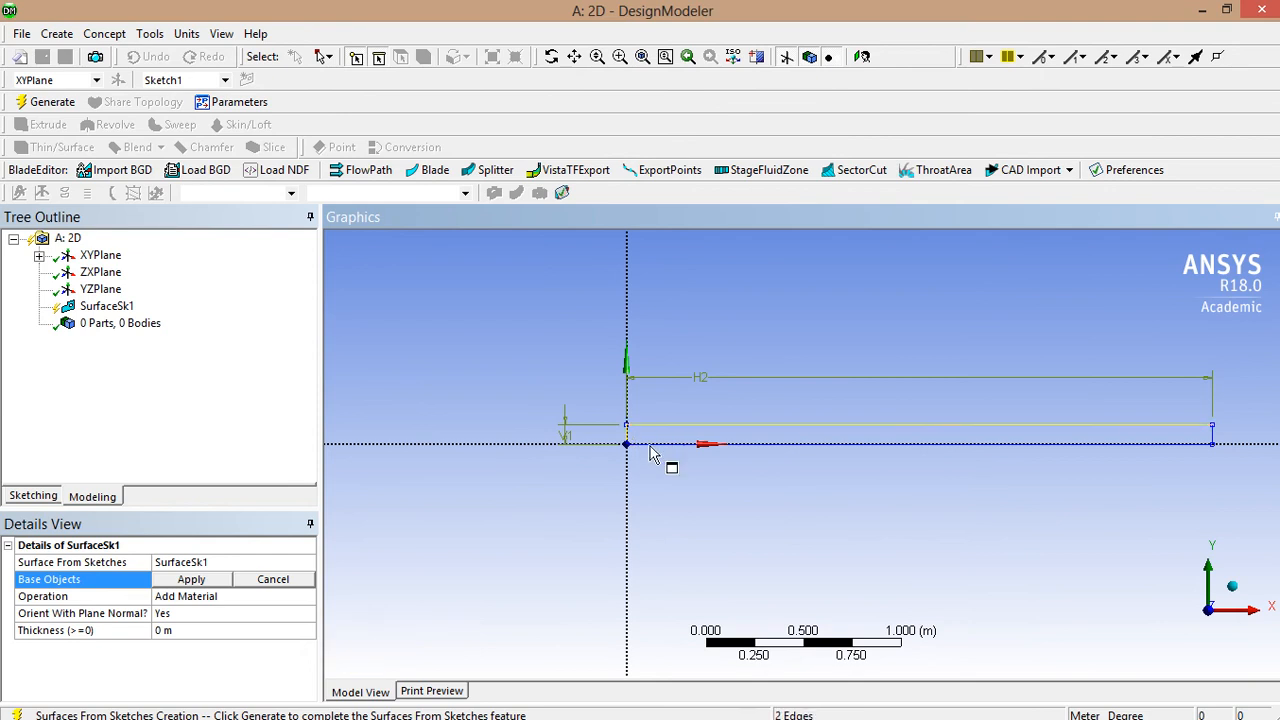
ctrl+click(650, 444)
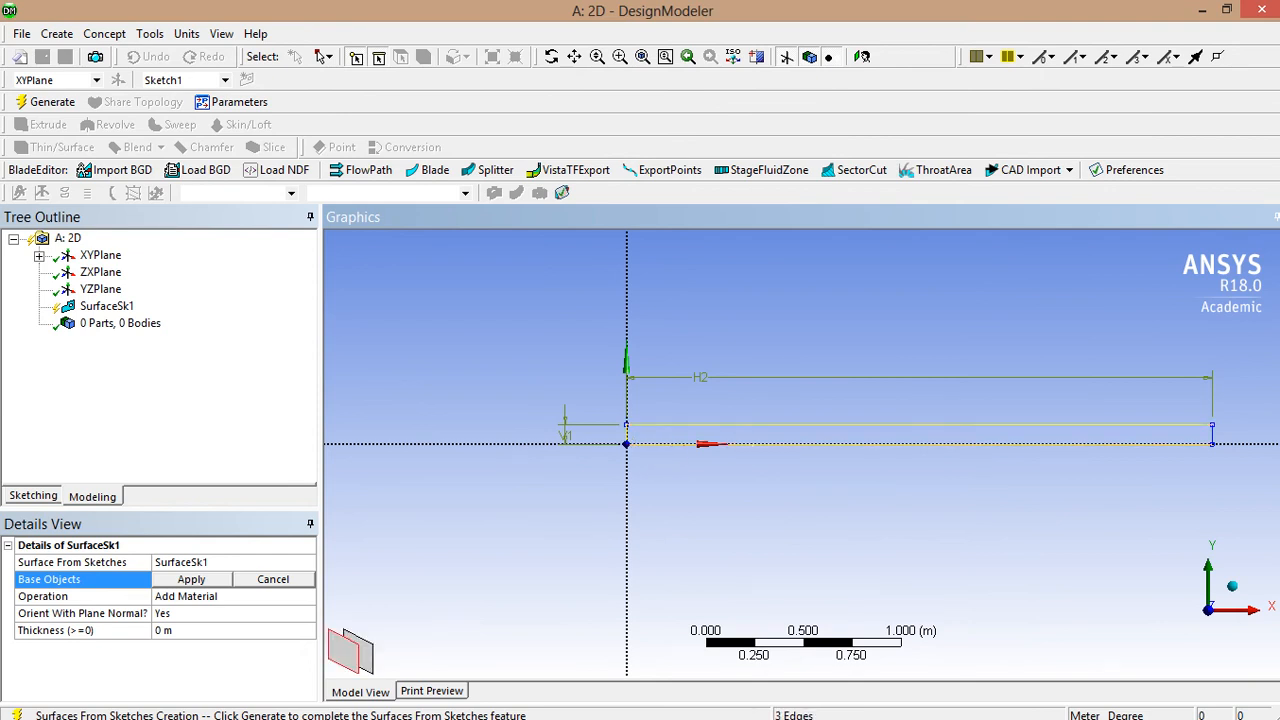
ctrl+click(1213, 437)
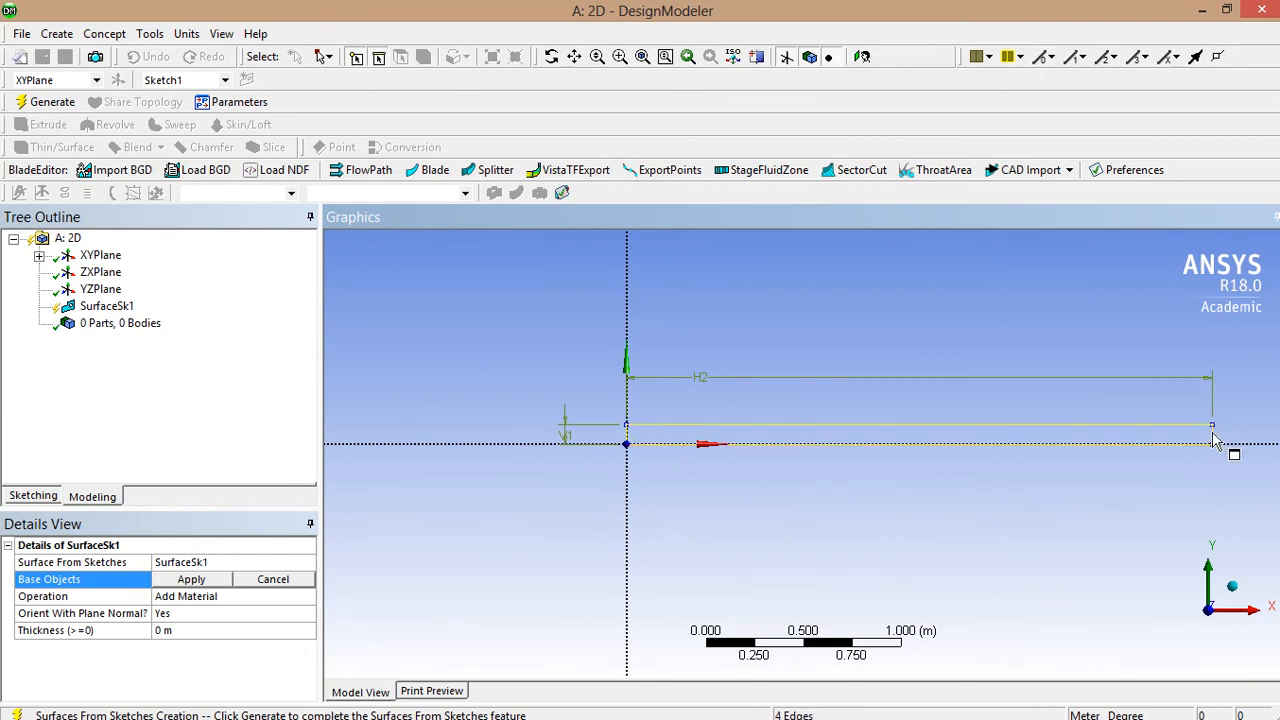
click(180, 580)
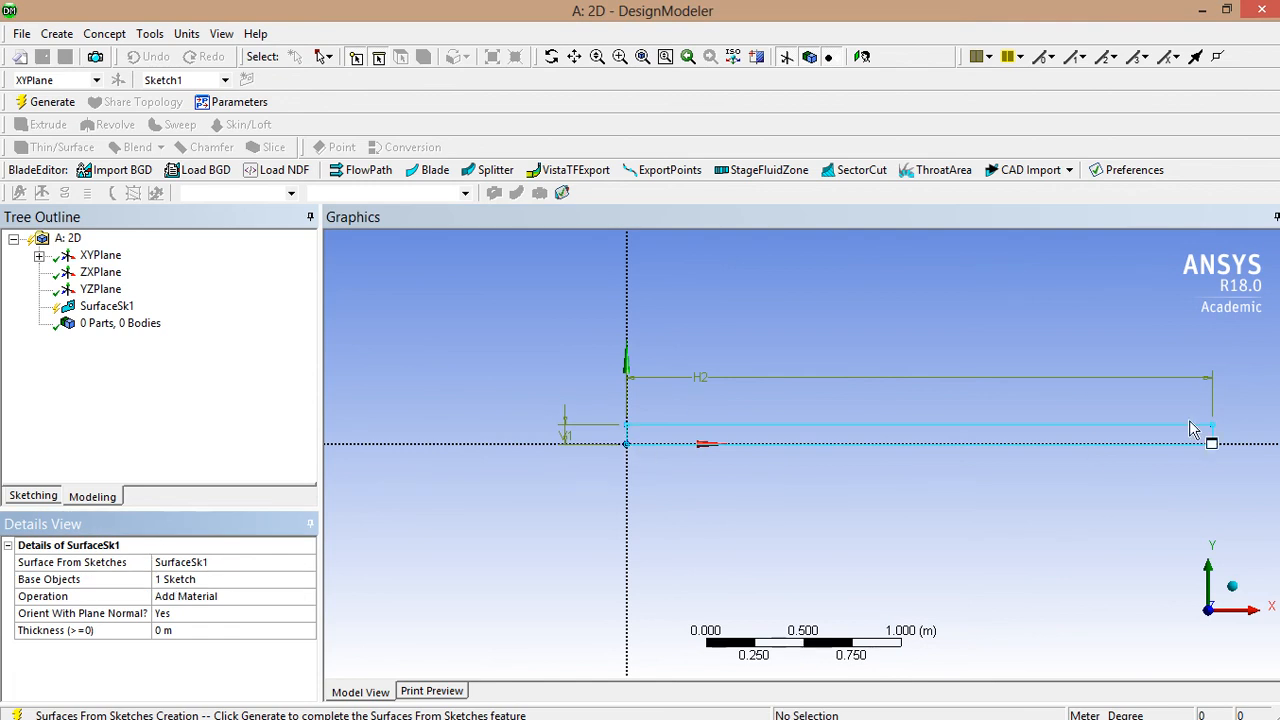
click(44, 102)
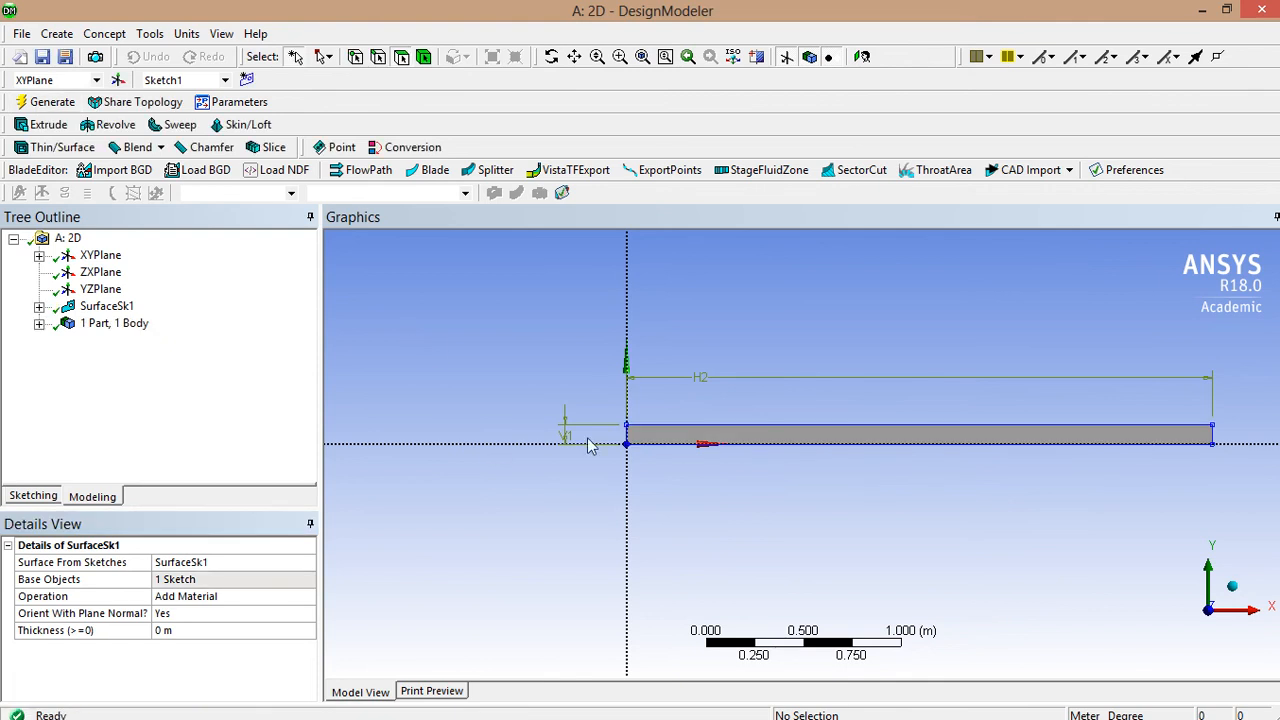
click(39, 324)
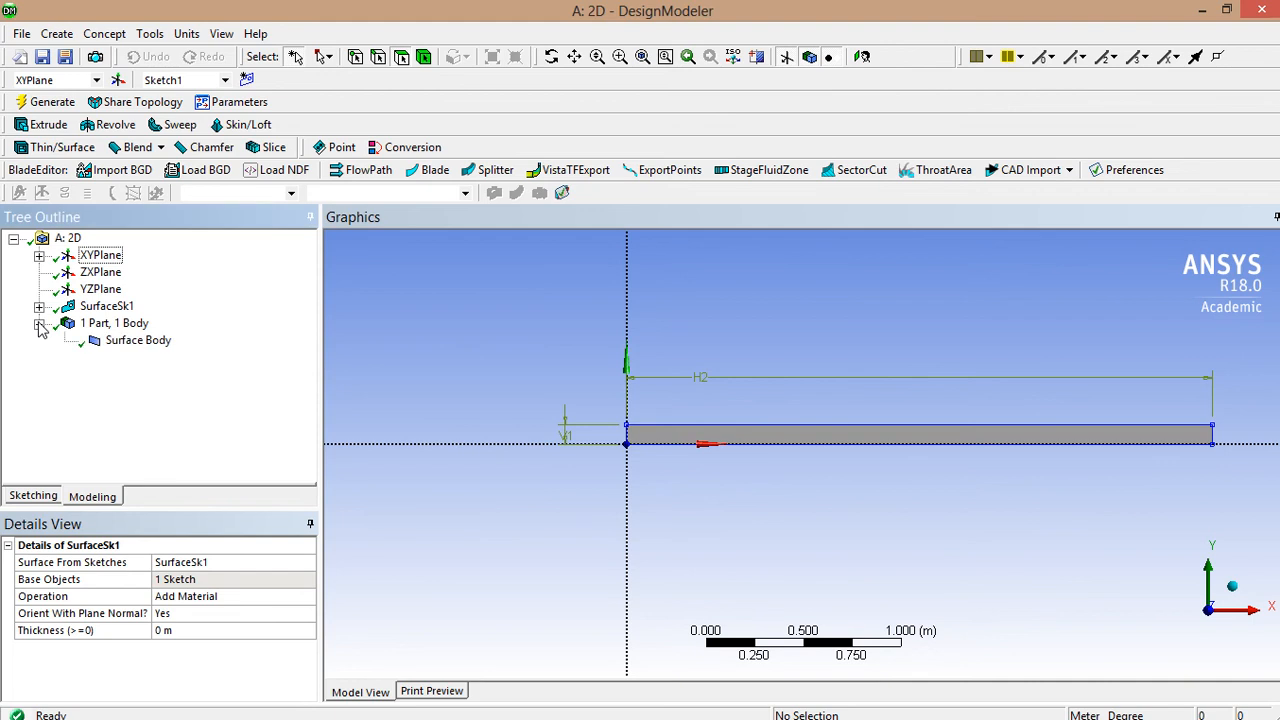
- Set the surface body's Fluid/Solid property to Fluid and close DesignModeler
click(121, 345)
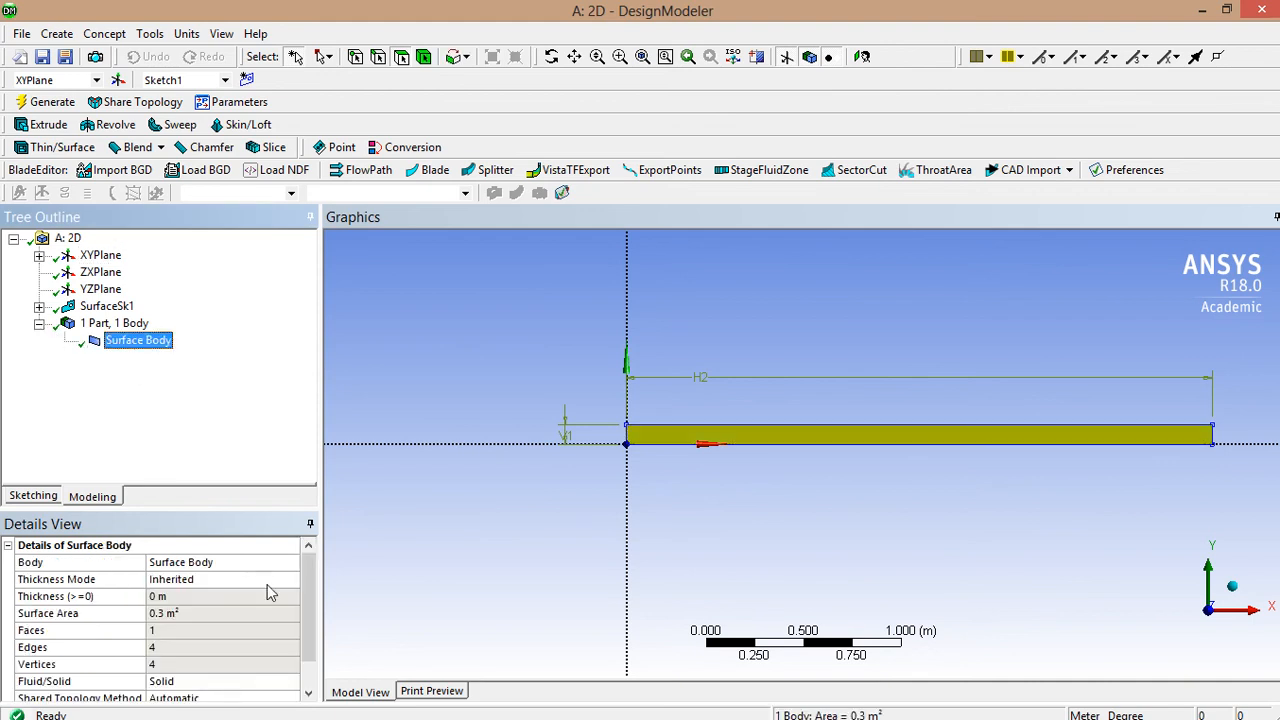
scroll(300, 650, down, 1)
click(250, 651)
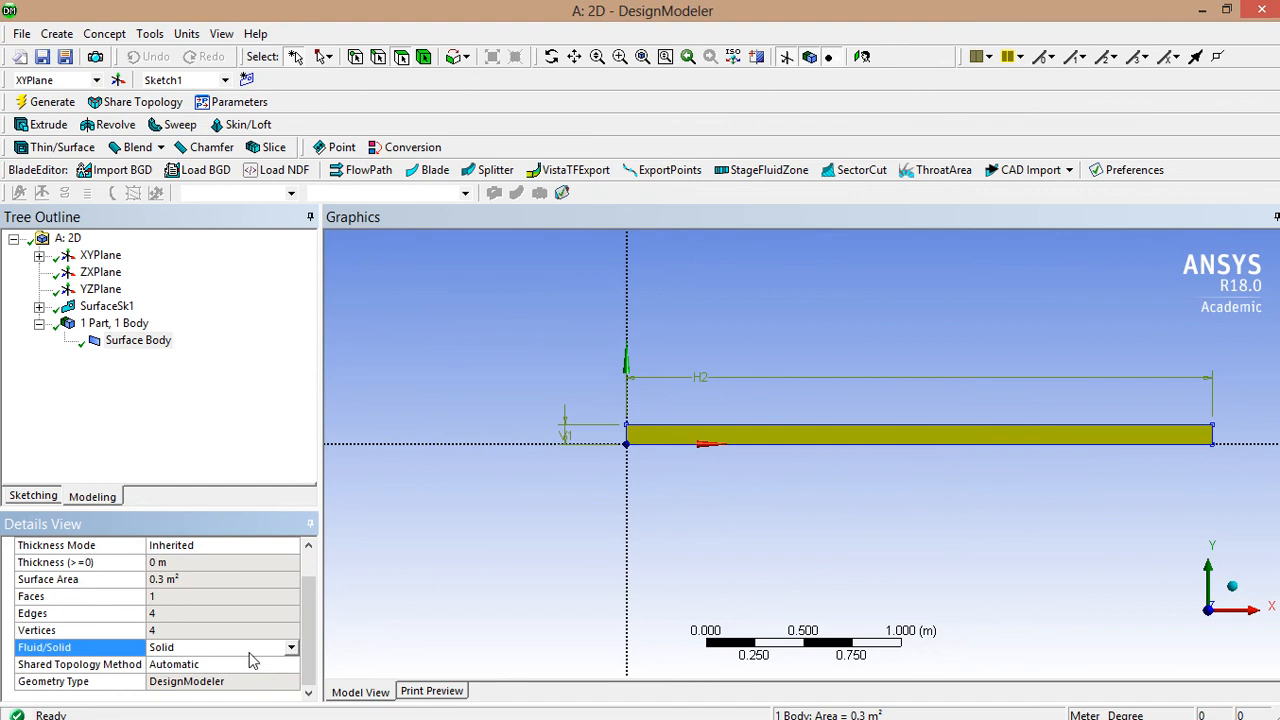
click(292, 648)
click(250, 677)
click(495, 495)
mouse_move(706, 516)
middle_down()
mouse_move(728, 510)
mouse_move(713, 534)
middle_up()
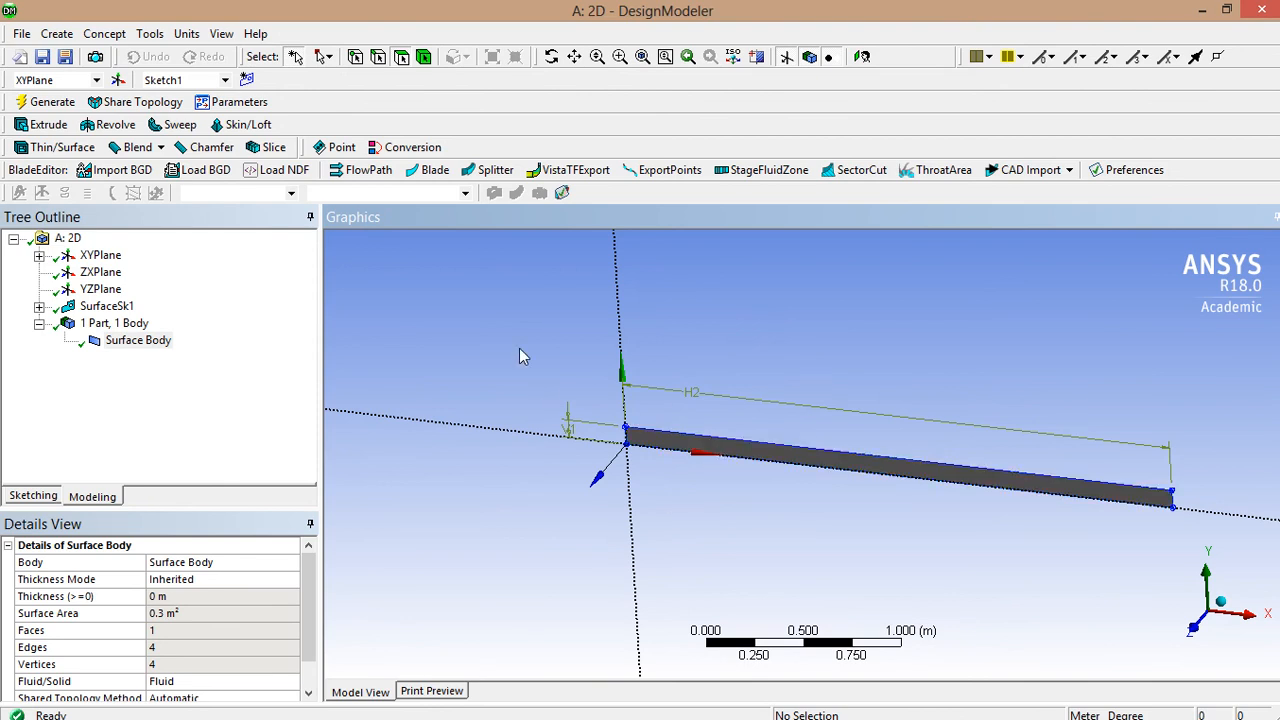
click(22, 33)
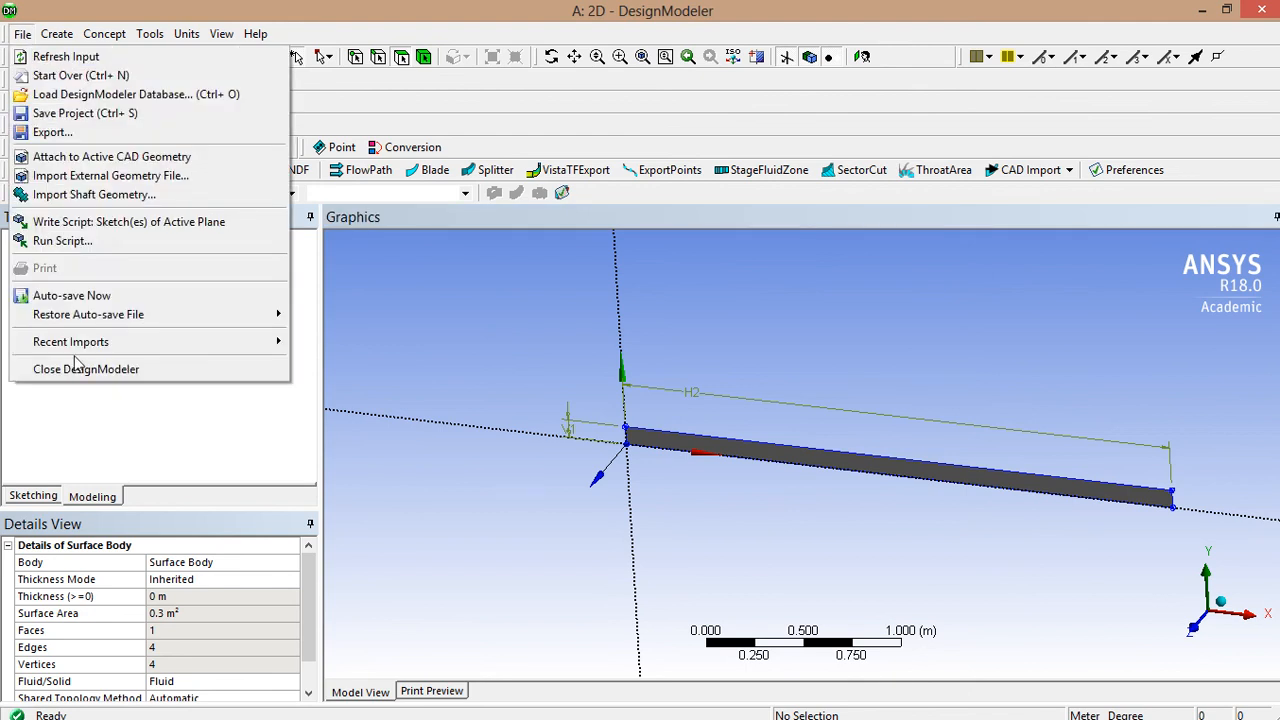
click(80, 369)
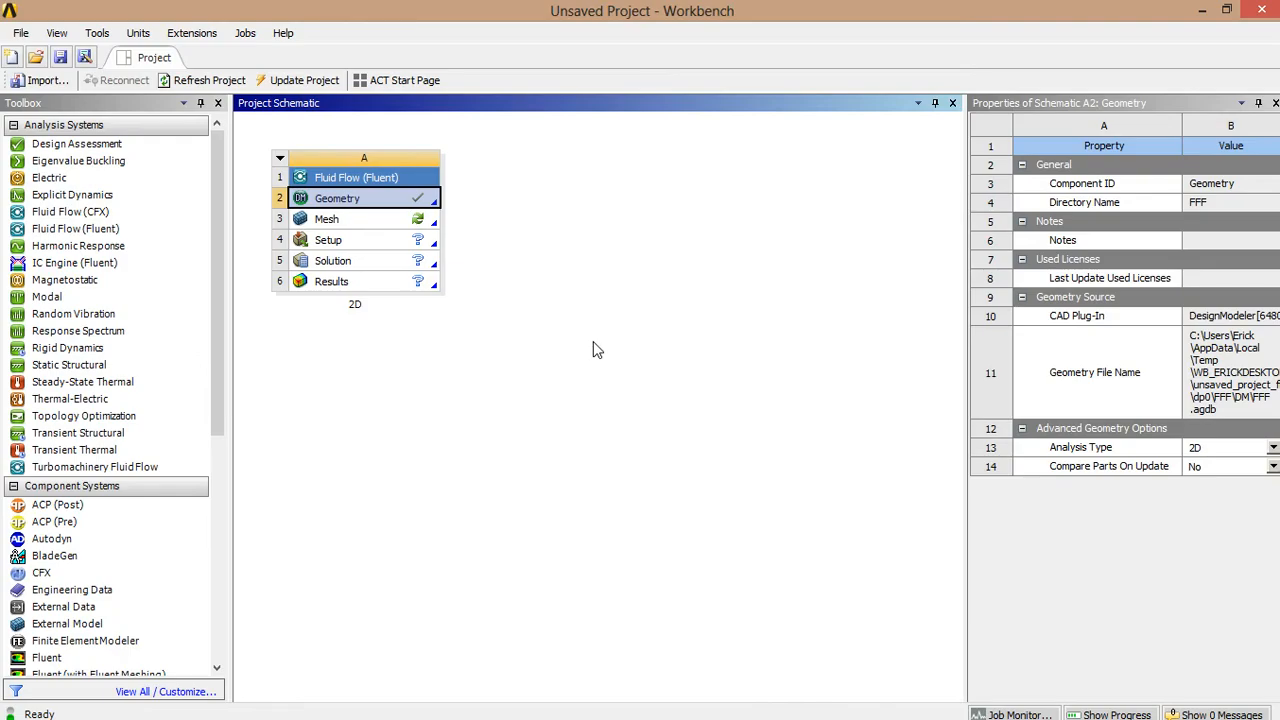
- Launch ANSYS Meshing on the channel geometry via Edit on the Mesh cell
click(357, 222)
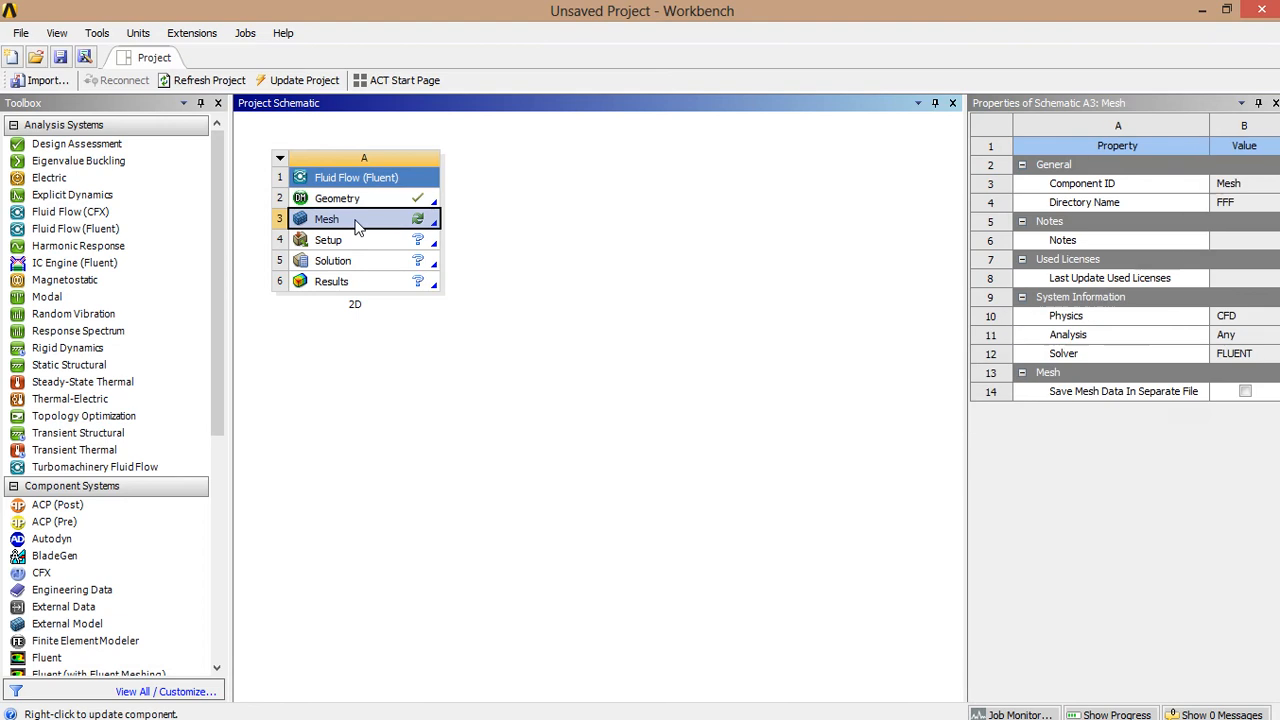
right_click(357, 228)
click(378, 232)
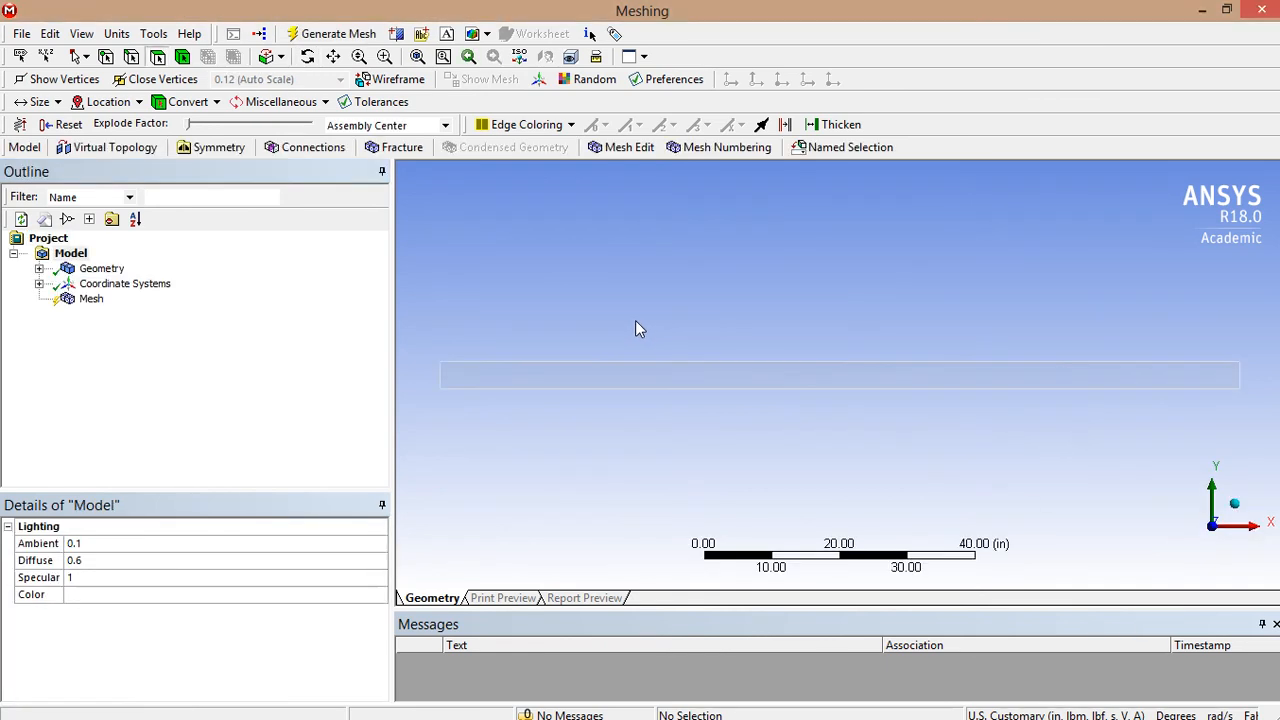
- Add an edge sizing control on the channel's left and right end edges
click(92, 299)
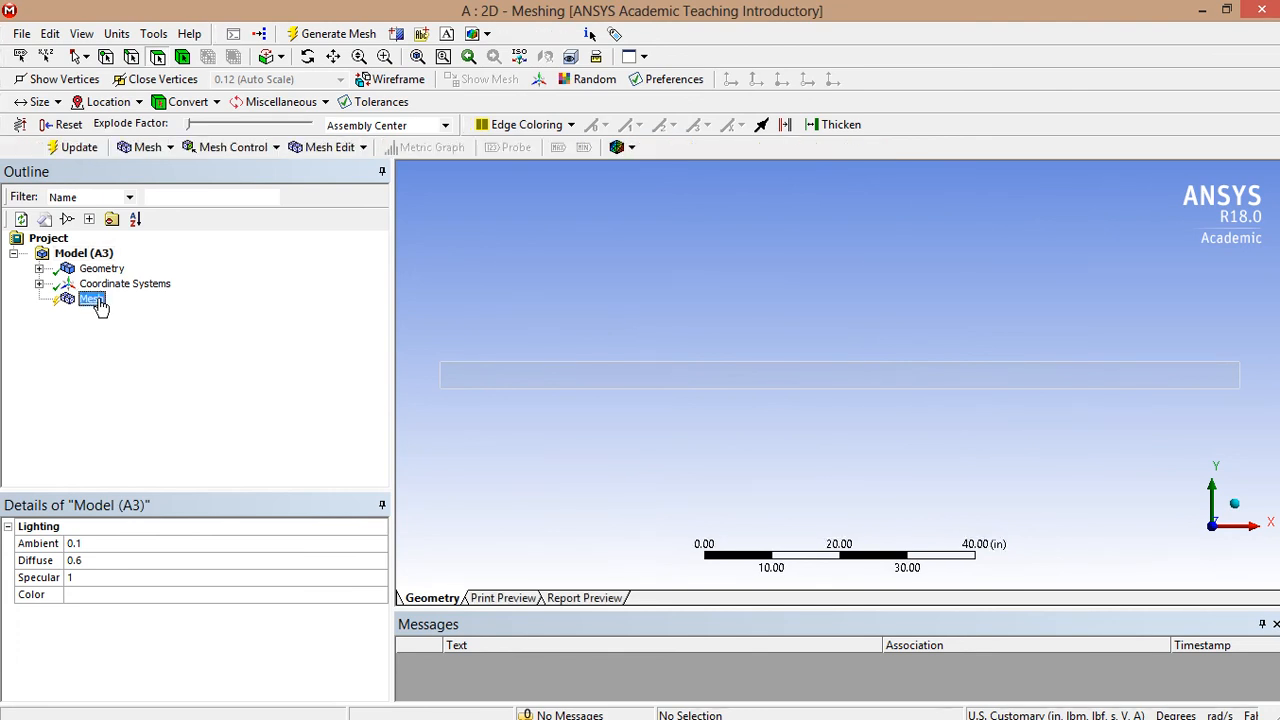
click(230, 150)
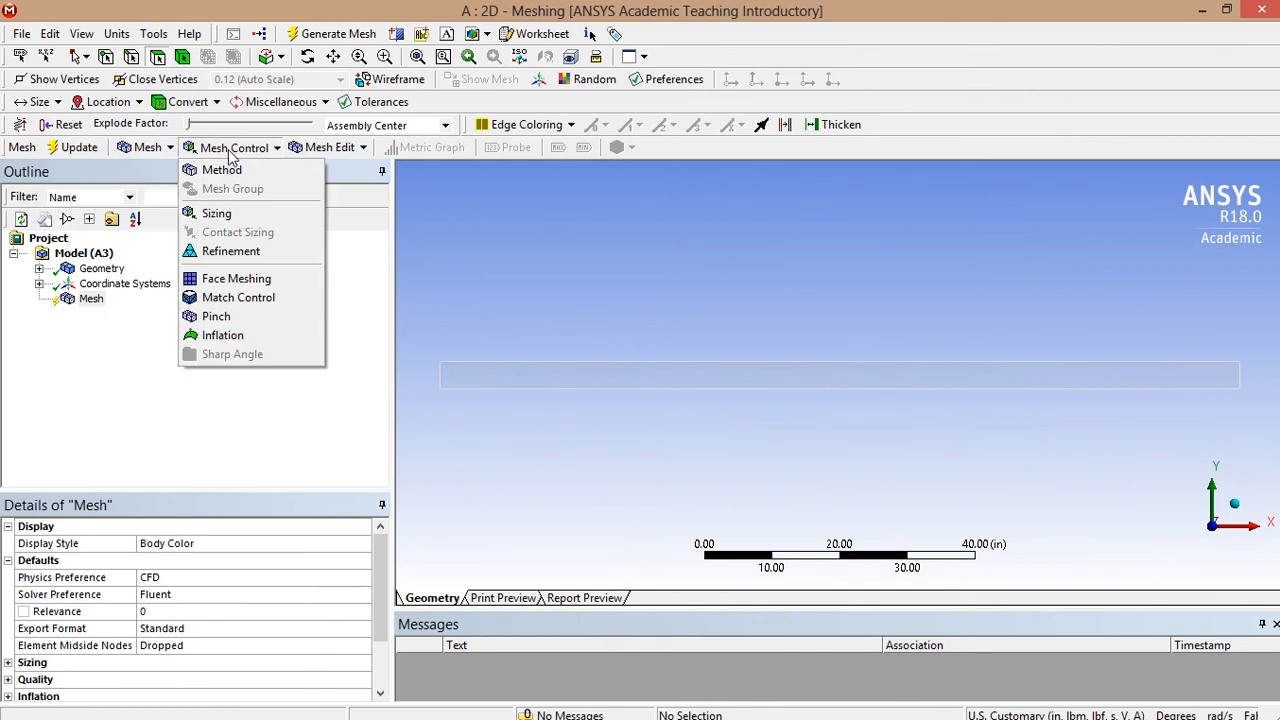
click(92, 302)
click(226, 150)
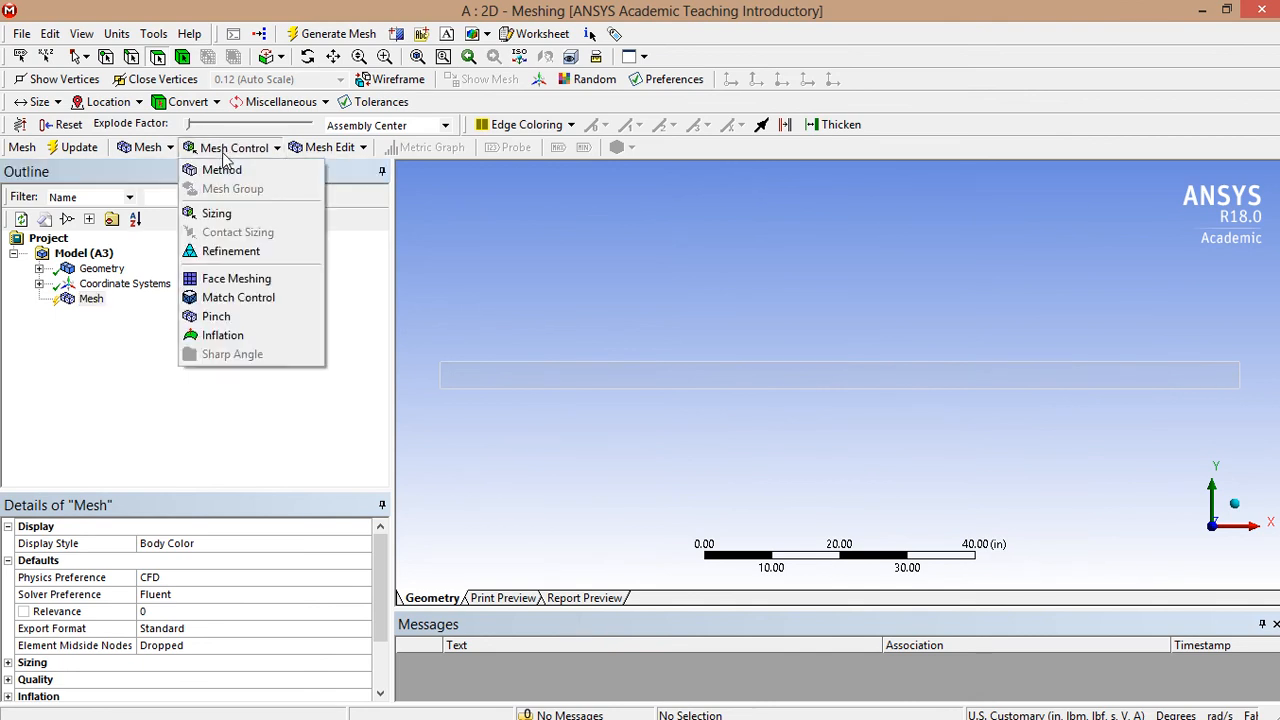
click(218, 215)
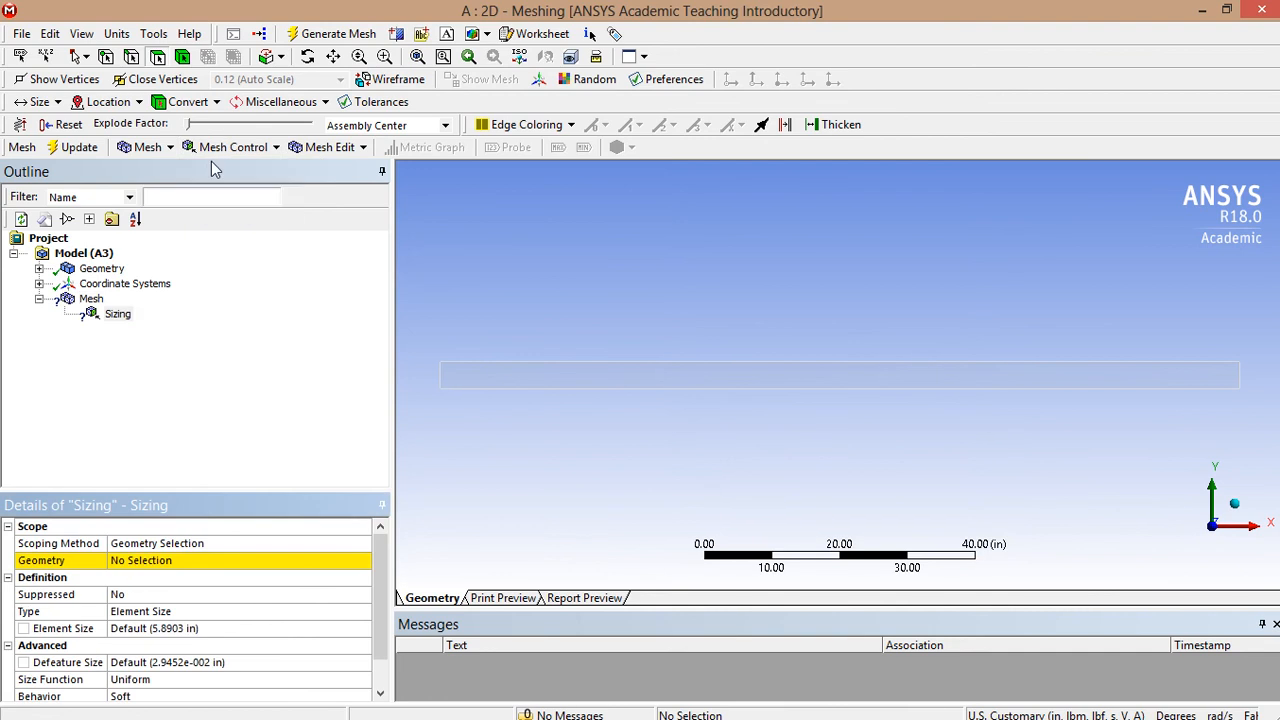
click(131, 57)
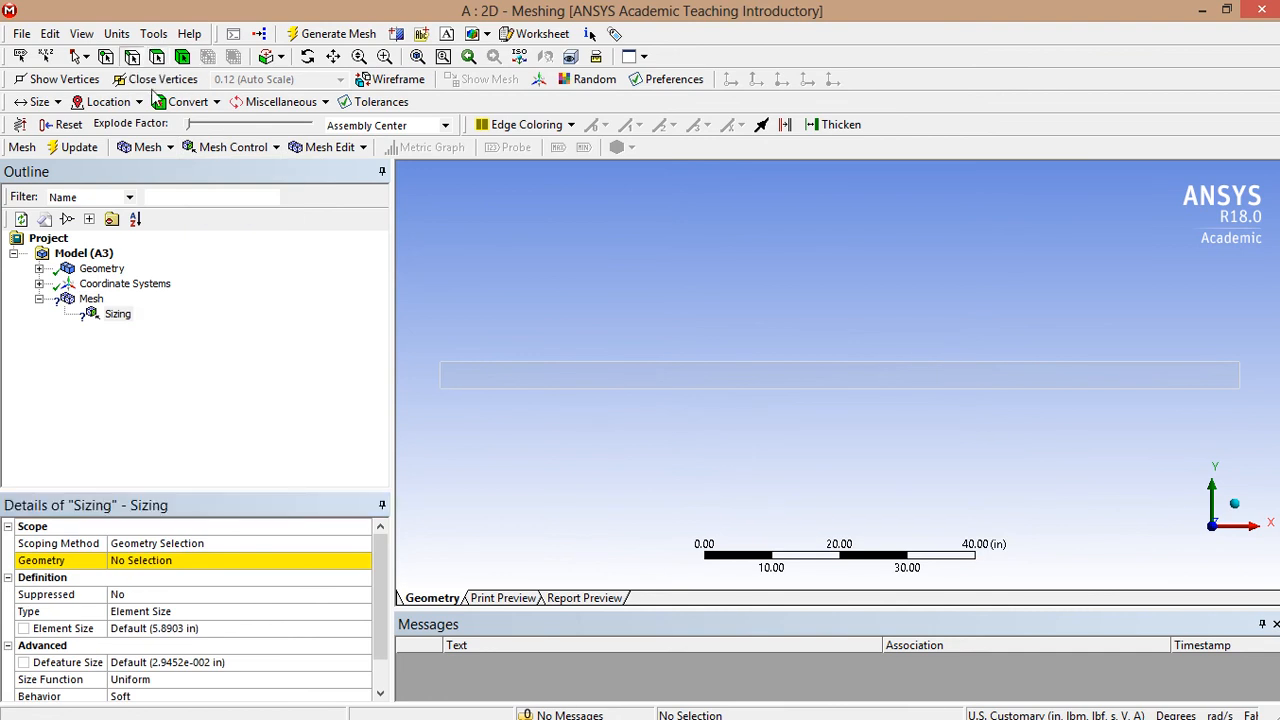
click(441, 377)
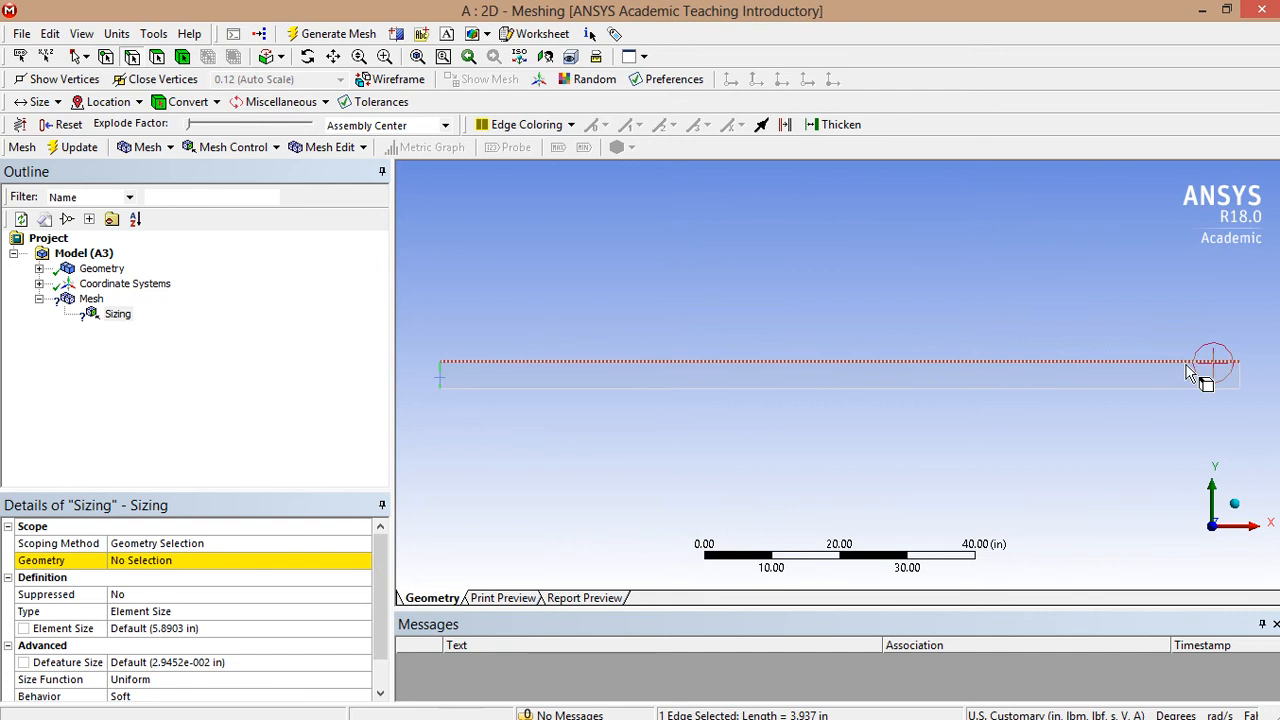
ctrl+click(1240, 377)
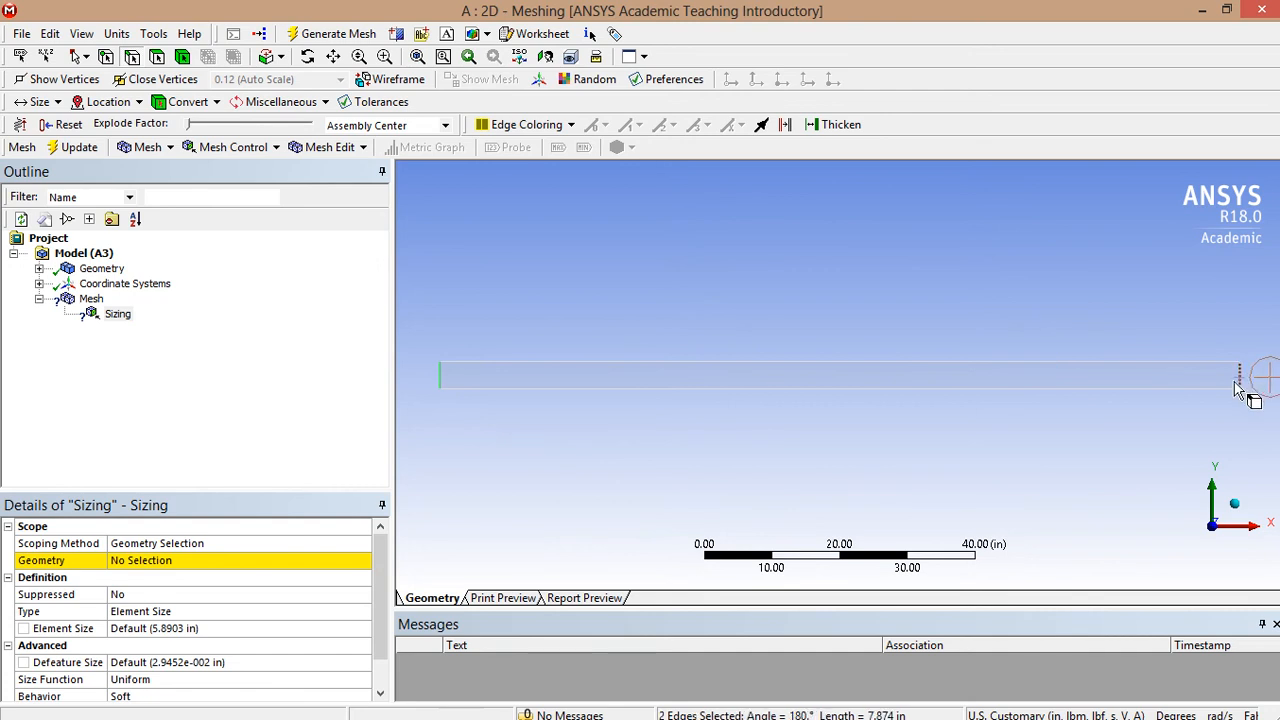
click(179, 566)
click(179, 566)
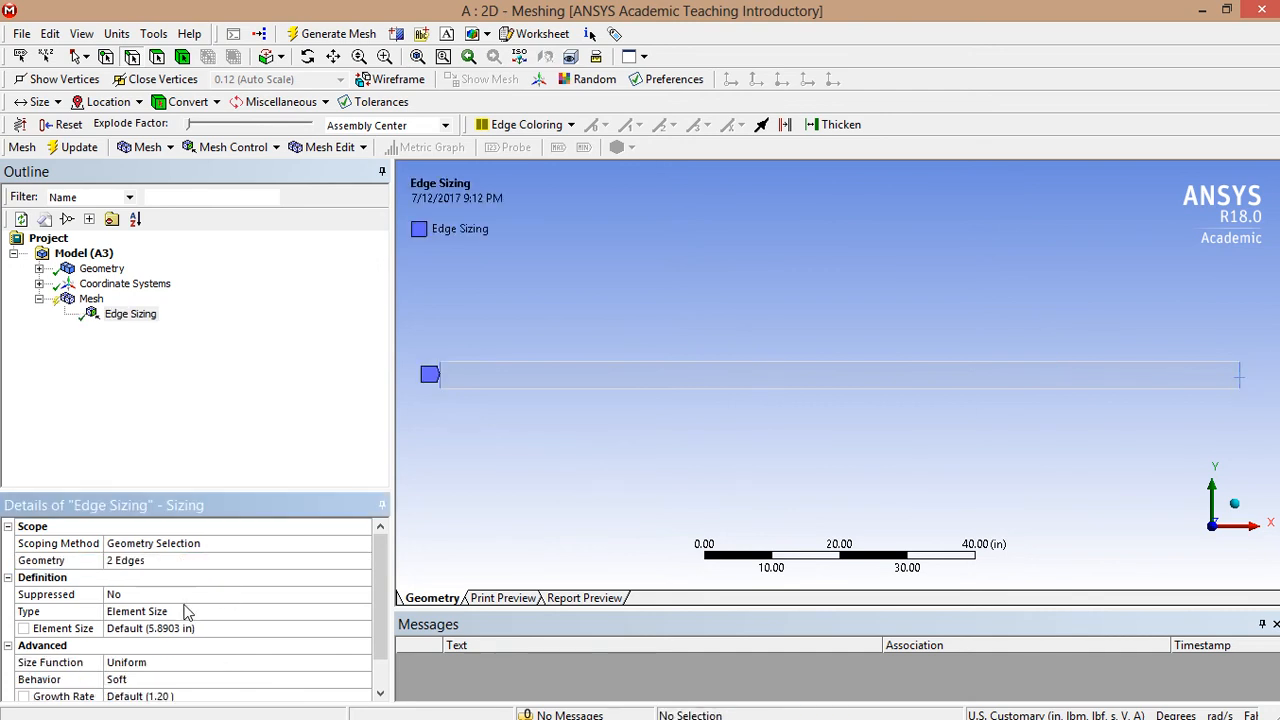
- Set the end-edge sizing type to Number of Divisions with 10 divisions
click(188, 612)
click(363, 614)
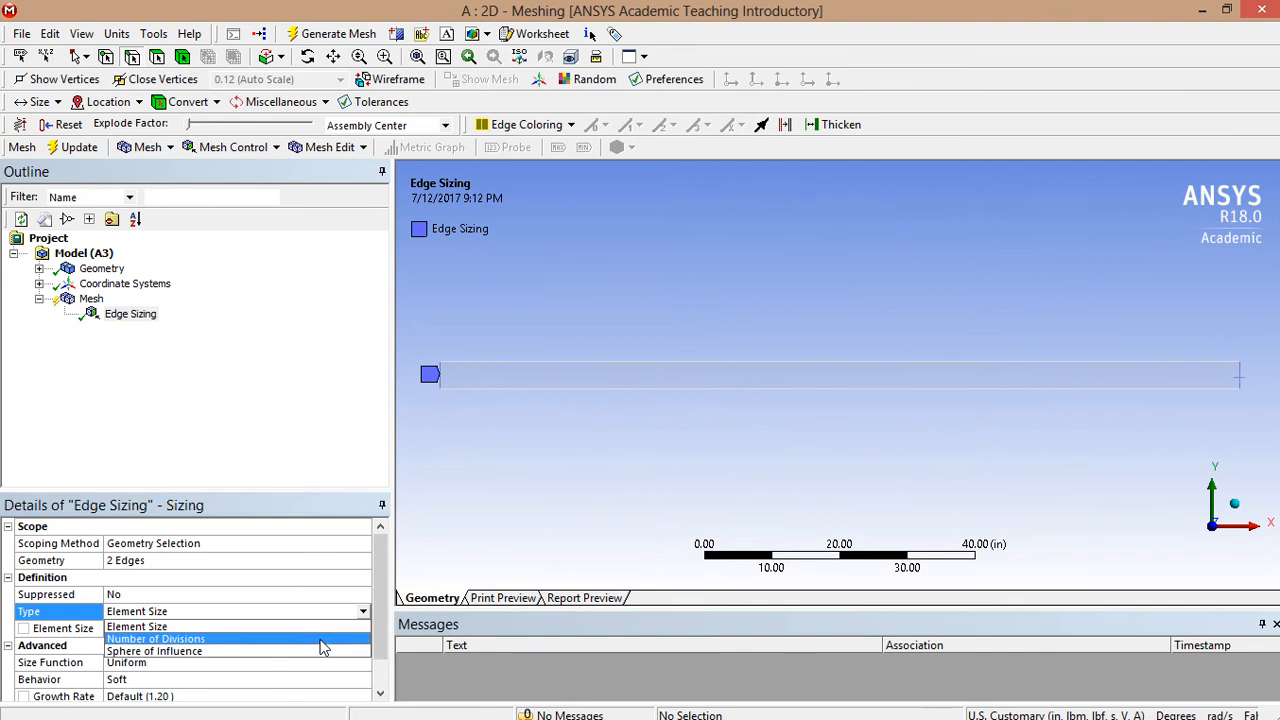
click(251, 640)
click(145, 628)
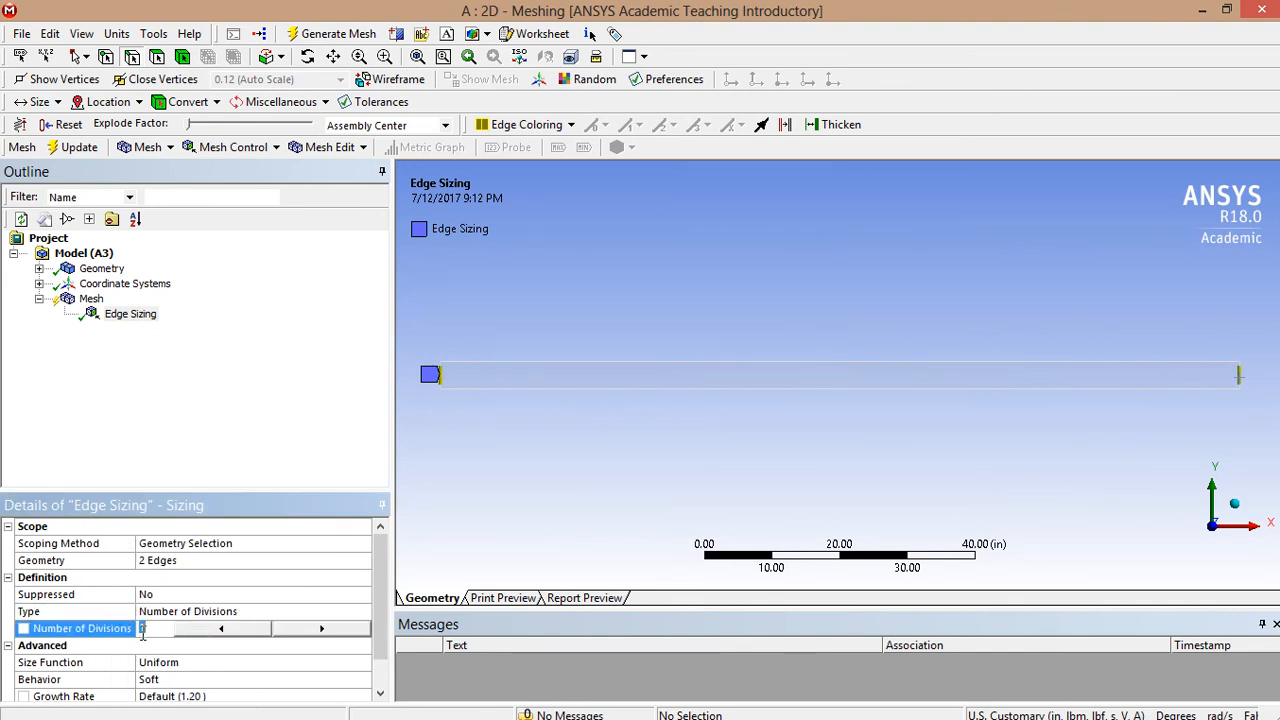
text(20)
key(Return)
click(142, 634)
text(10)
key(Return)
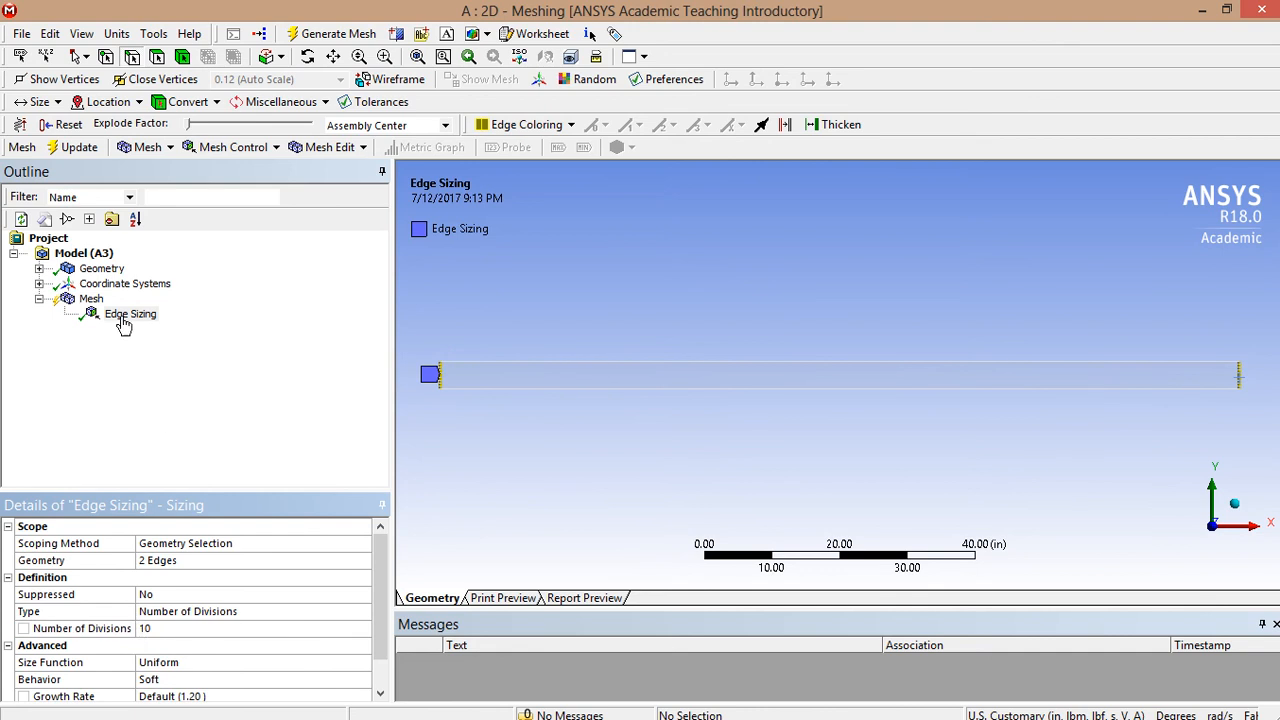
click(212, 148)
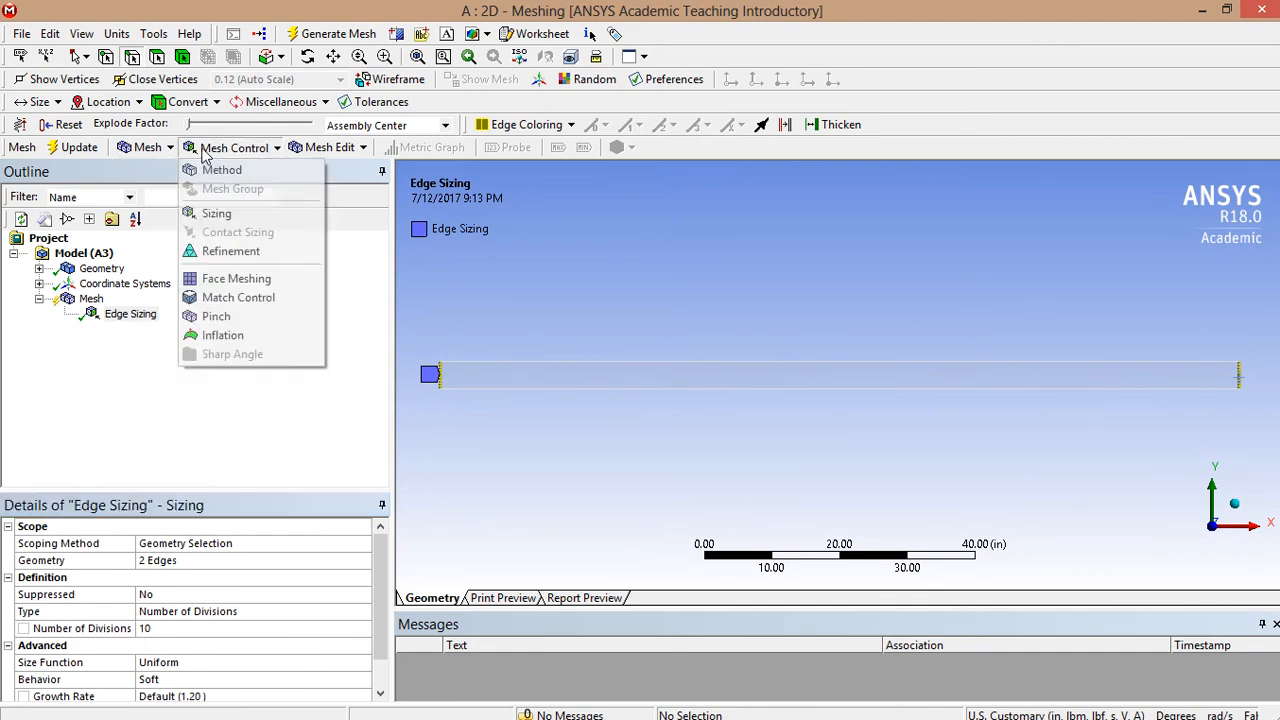
- Add Edge Sizing 2 on the top and bottom edges with 100 divisions each
click(210, 214)
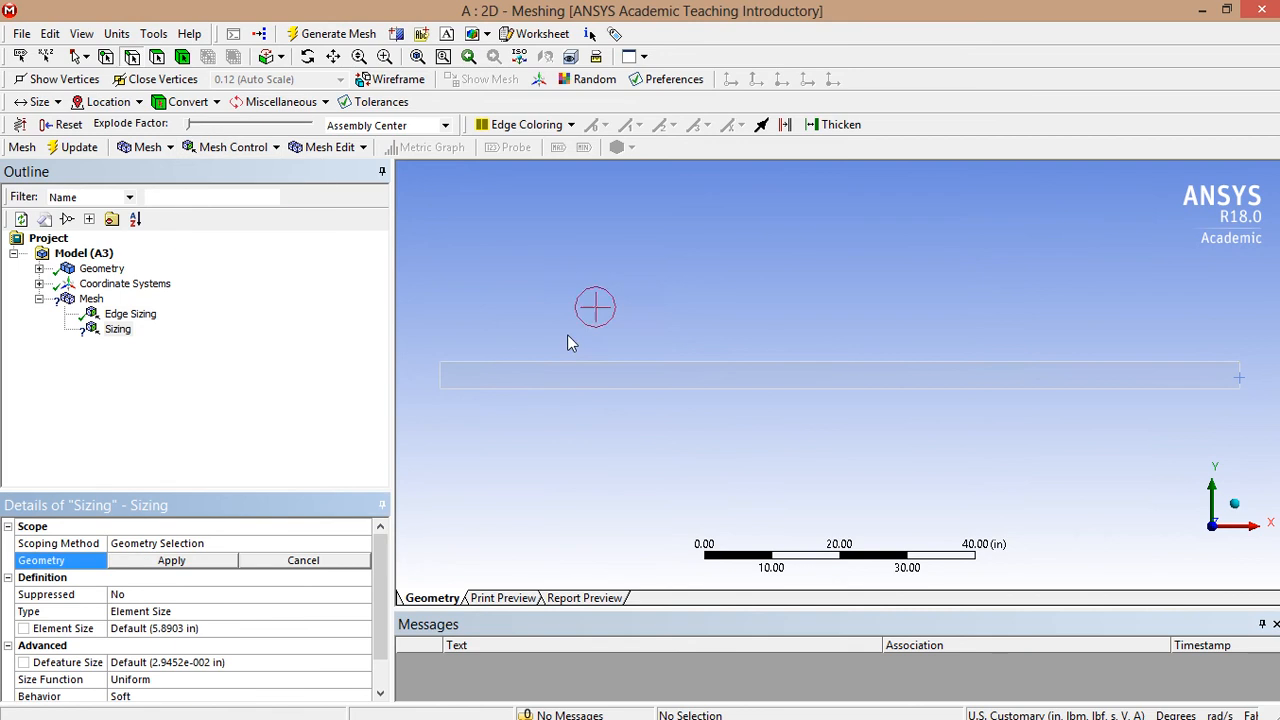
click(578, 360)
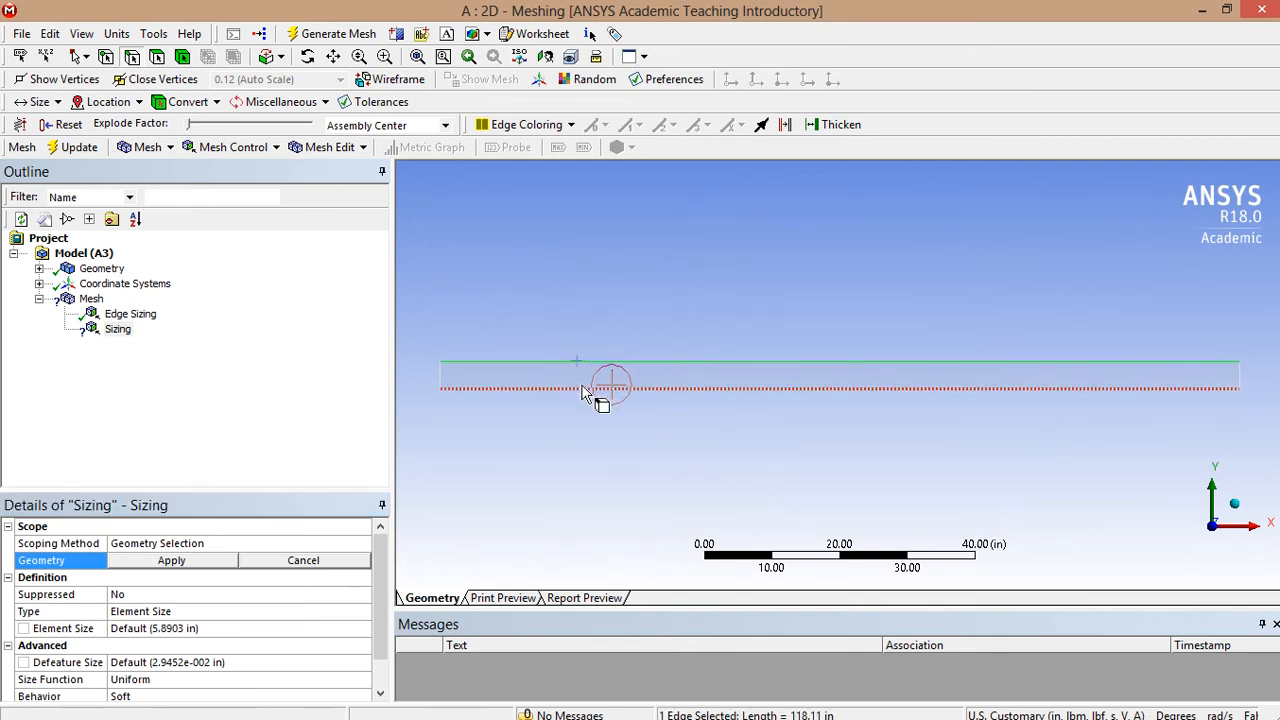
ctrl+click(580, 388)
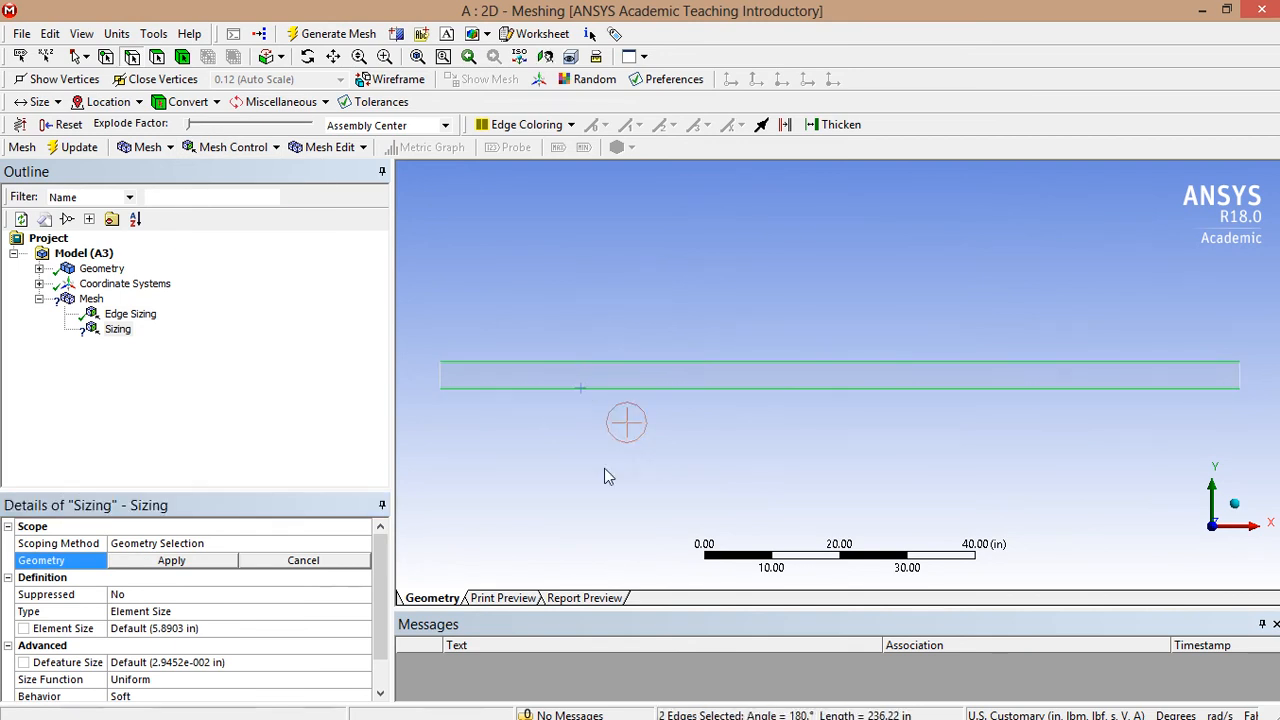
click(172, 561)
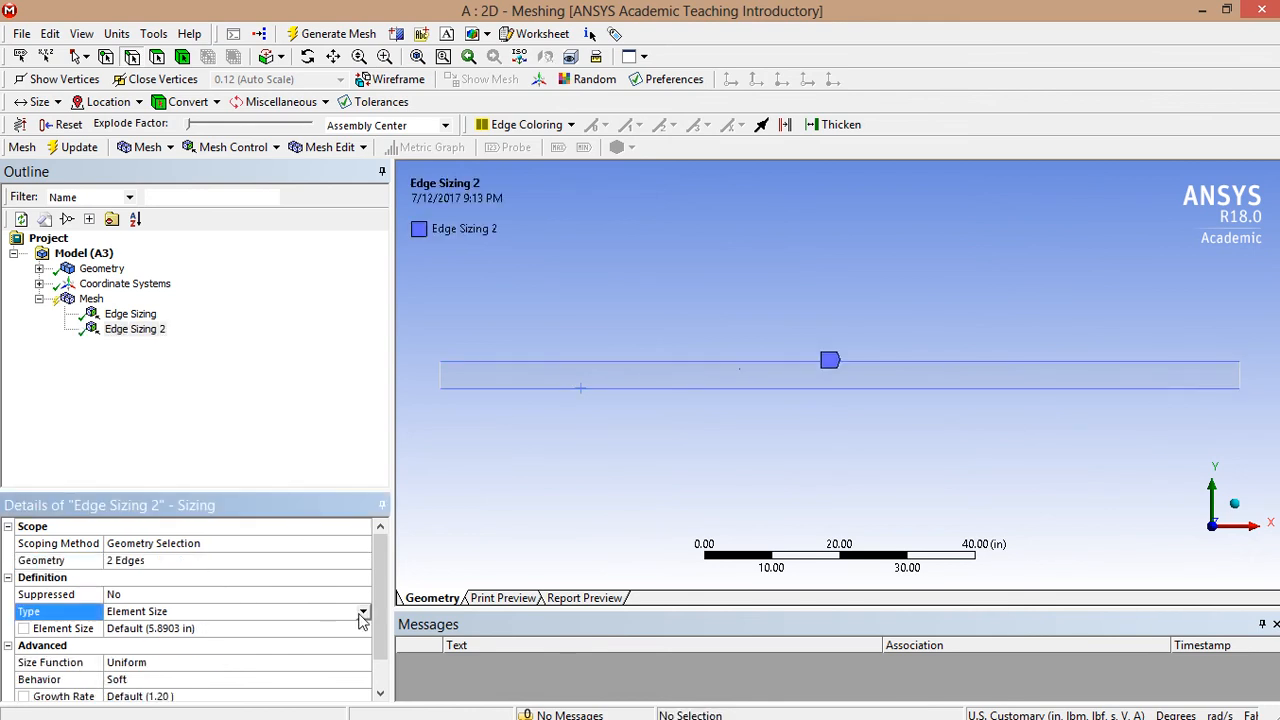
click(363, 611)
click(203, 630)
click(190, 630)
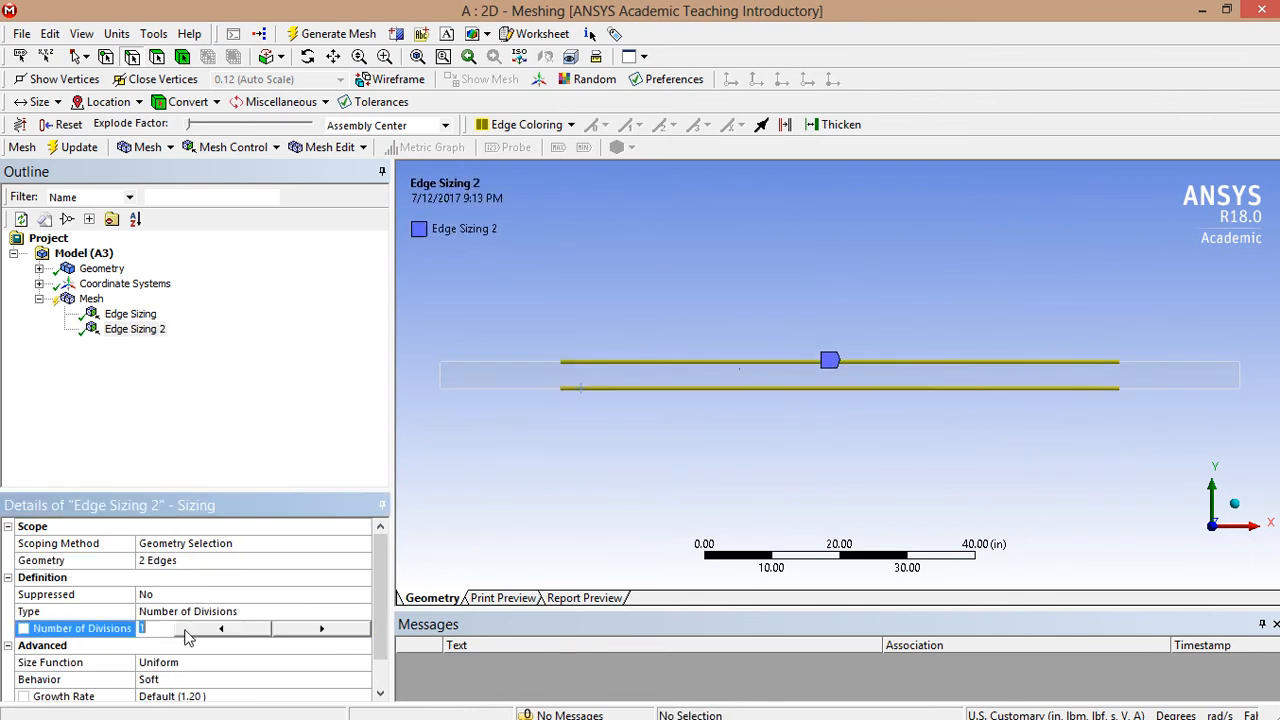
text(100)
key(Return)
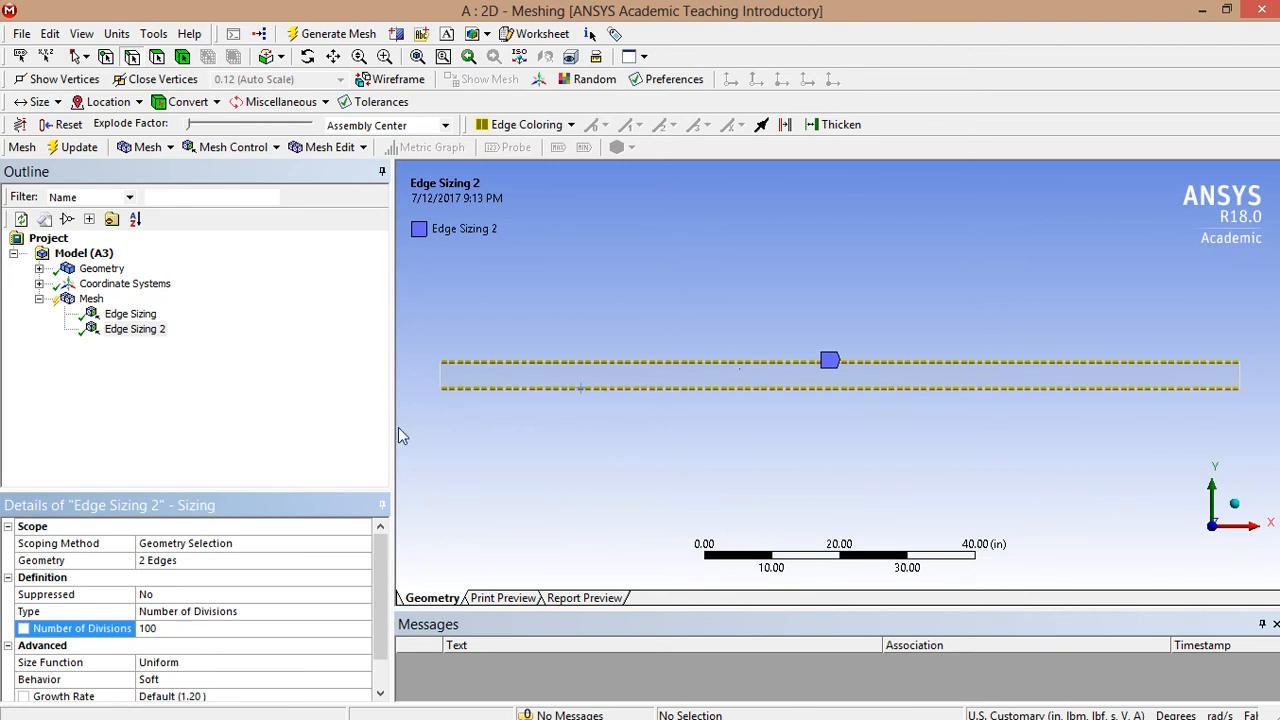
click(140, 328)
click(91, 298)
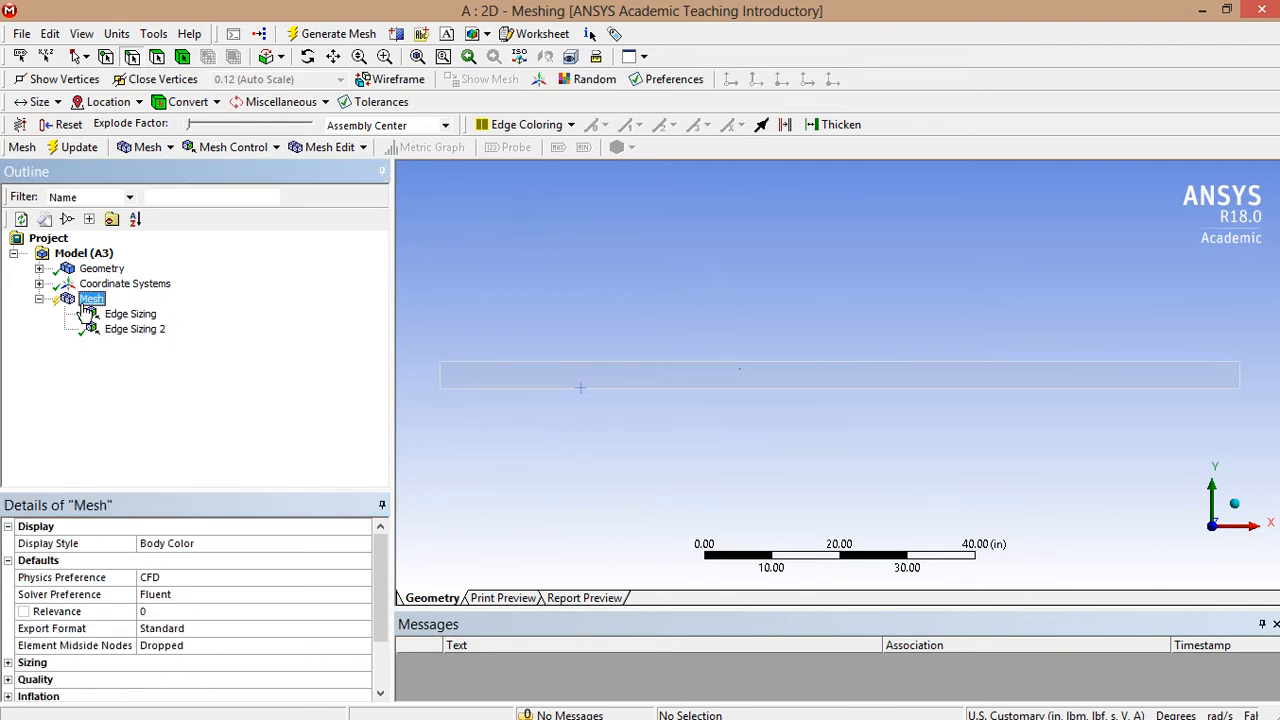
- Apply a Face Meshing control to the channel face and update the mesh
click(212, 148)
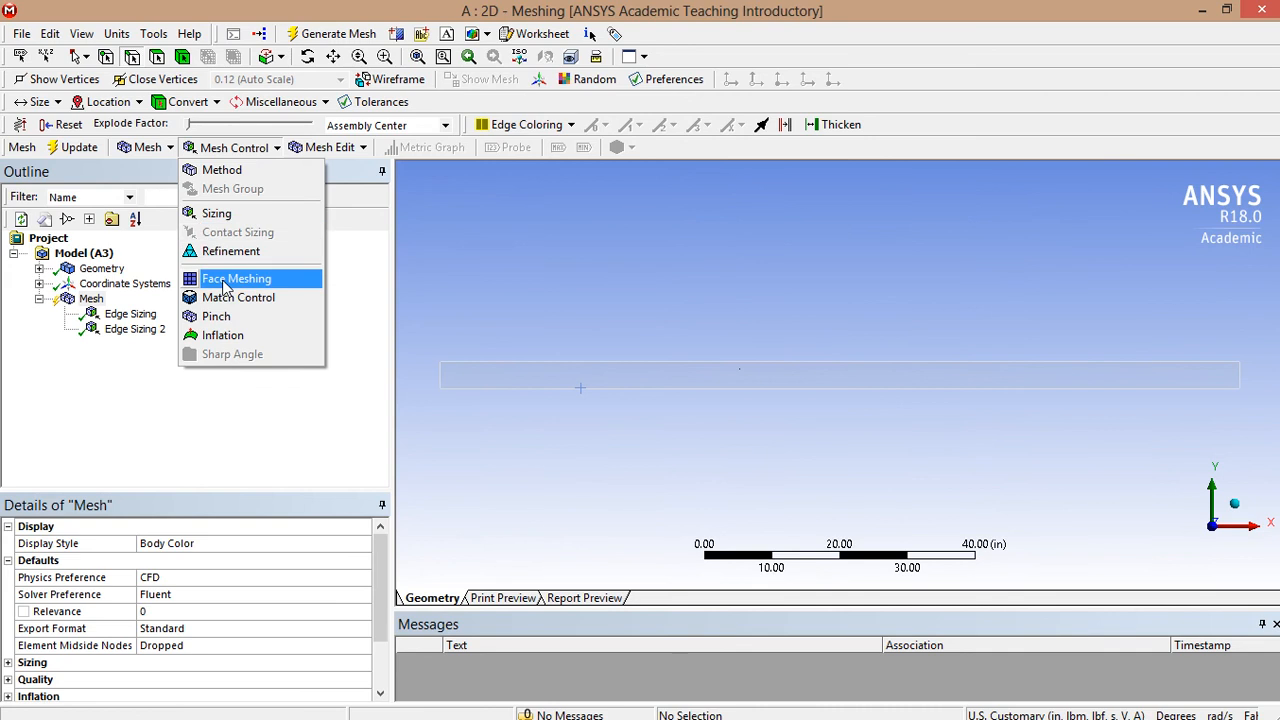
click(226, 287)
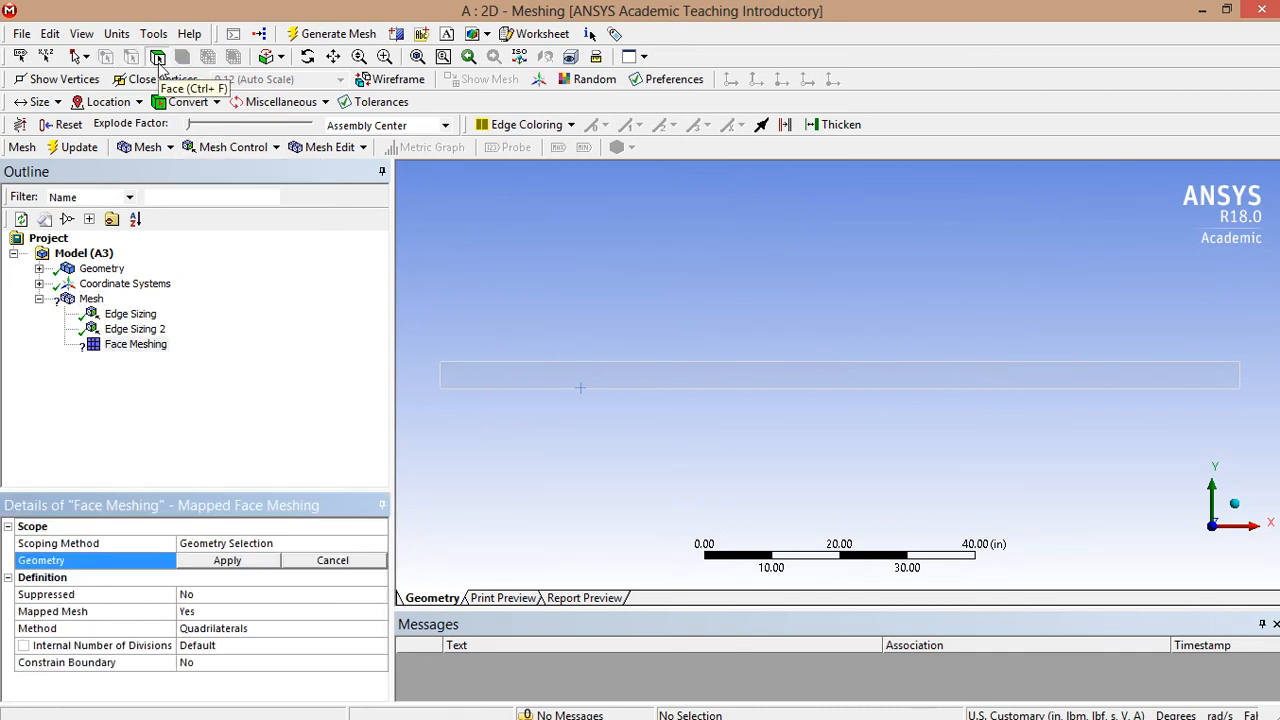
click(496, 369)
click(206, 567)
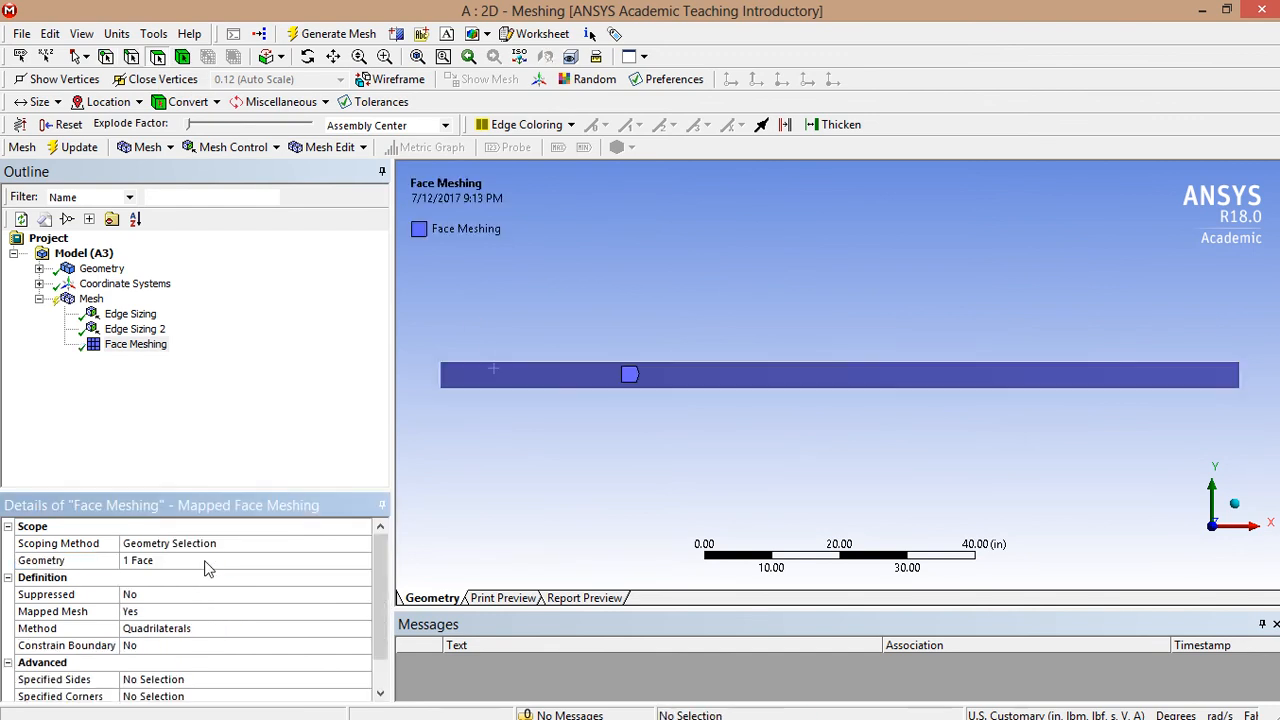
click(84, 148)
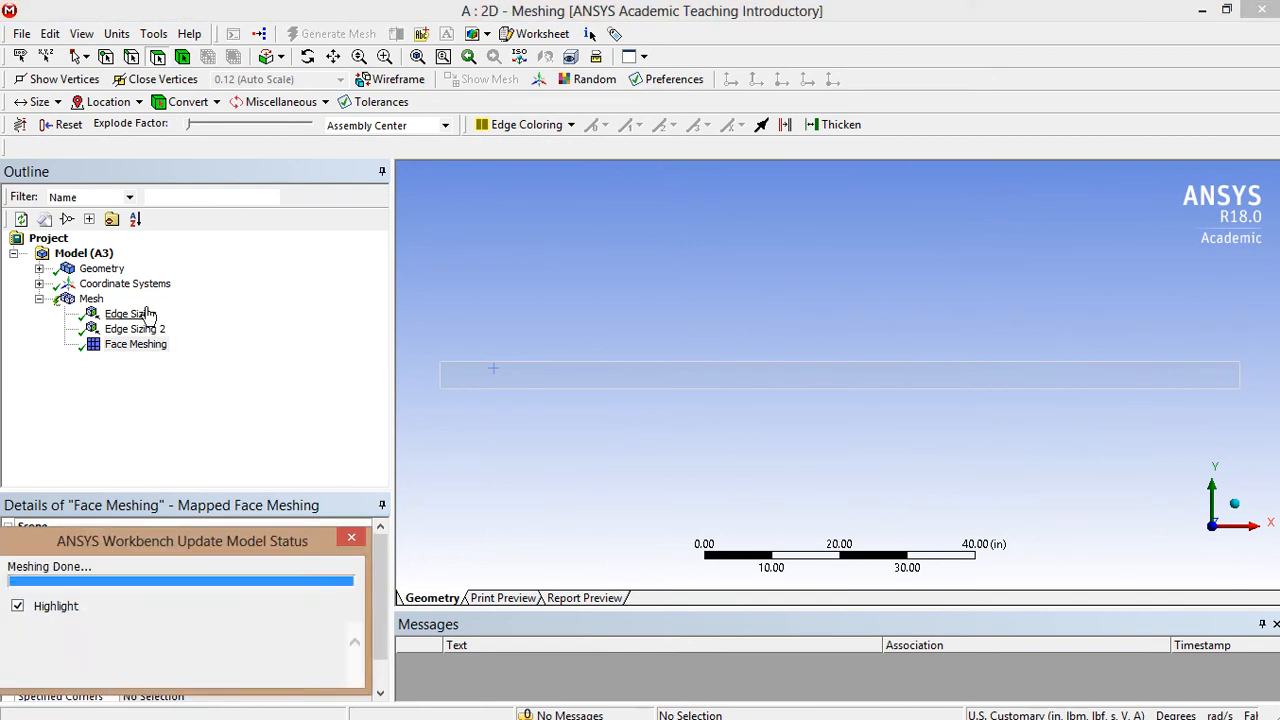
- Display the generated channel mesh and orbit it into a tilted 3-D view
click(91, 299)
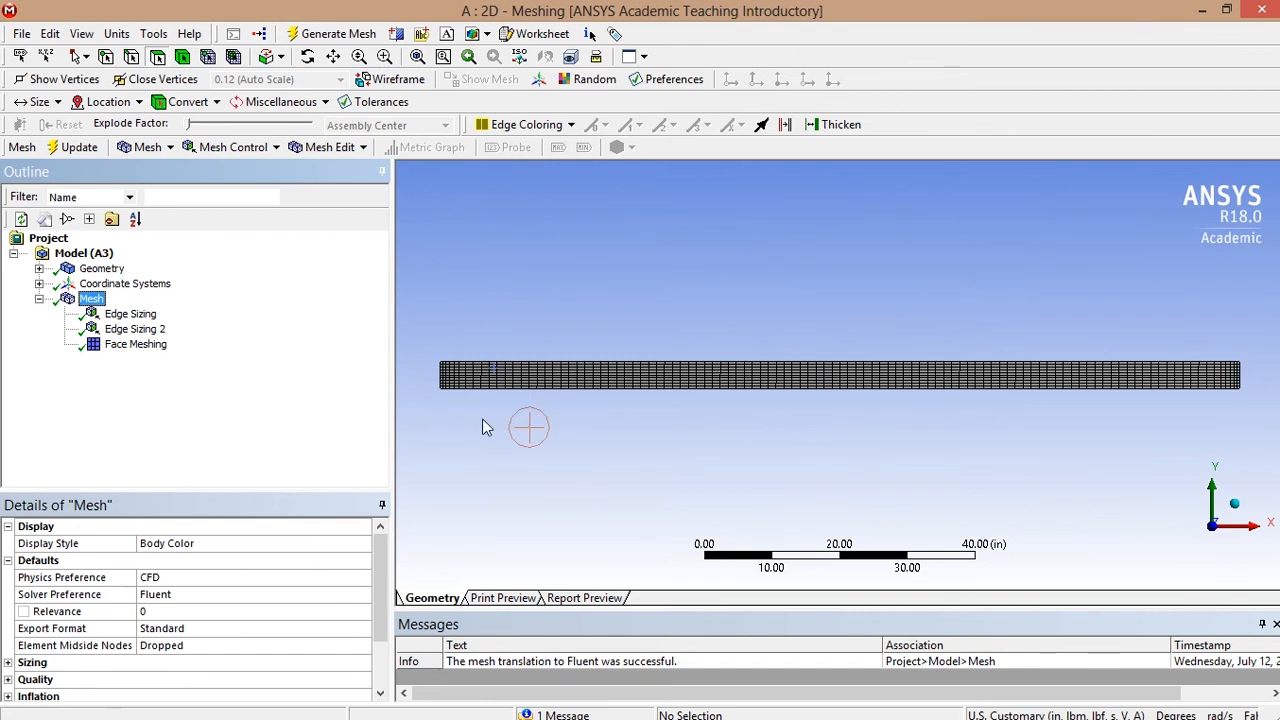
middle_drag(894, 222, 912, 231)
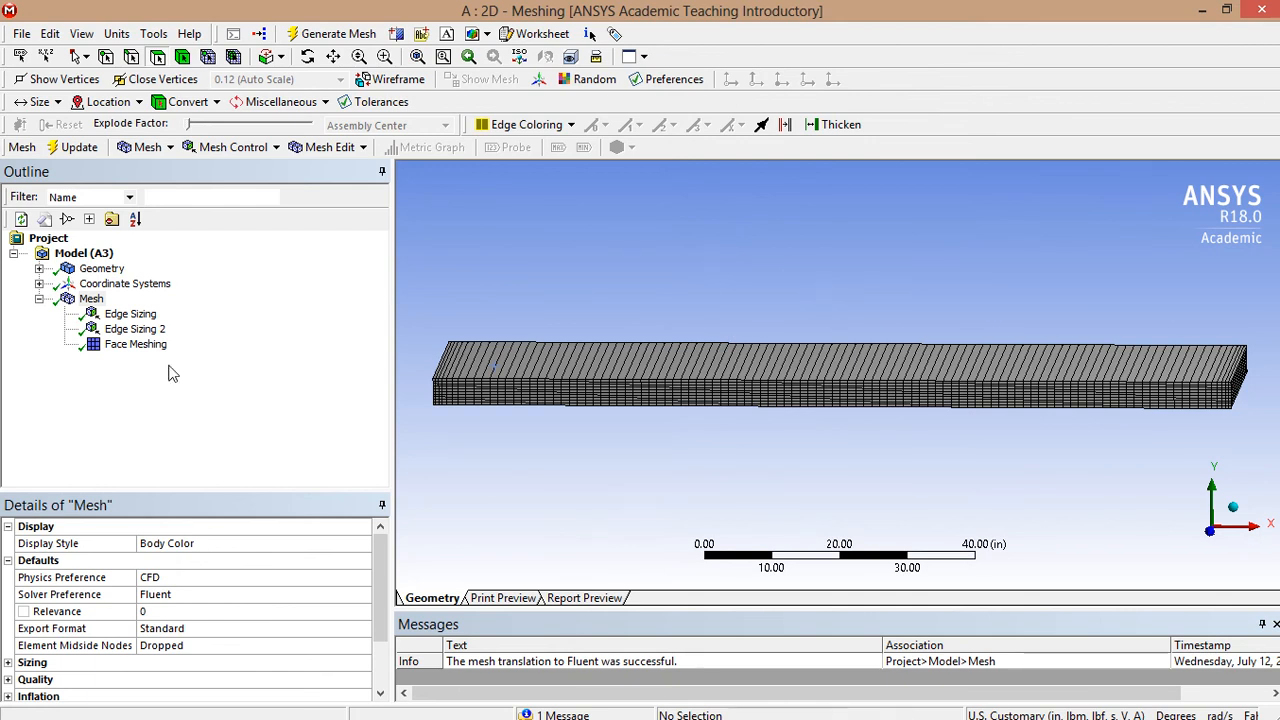
middle_drag(689, 287, 760, 281)
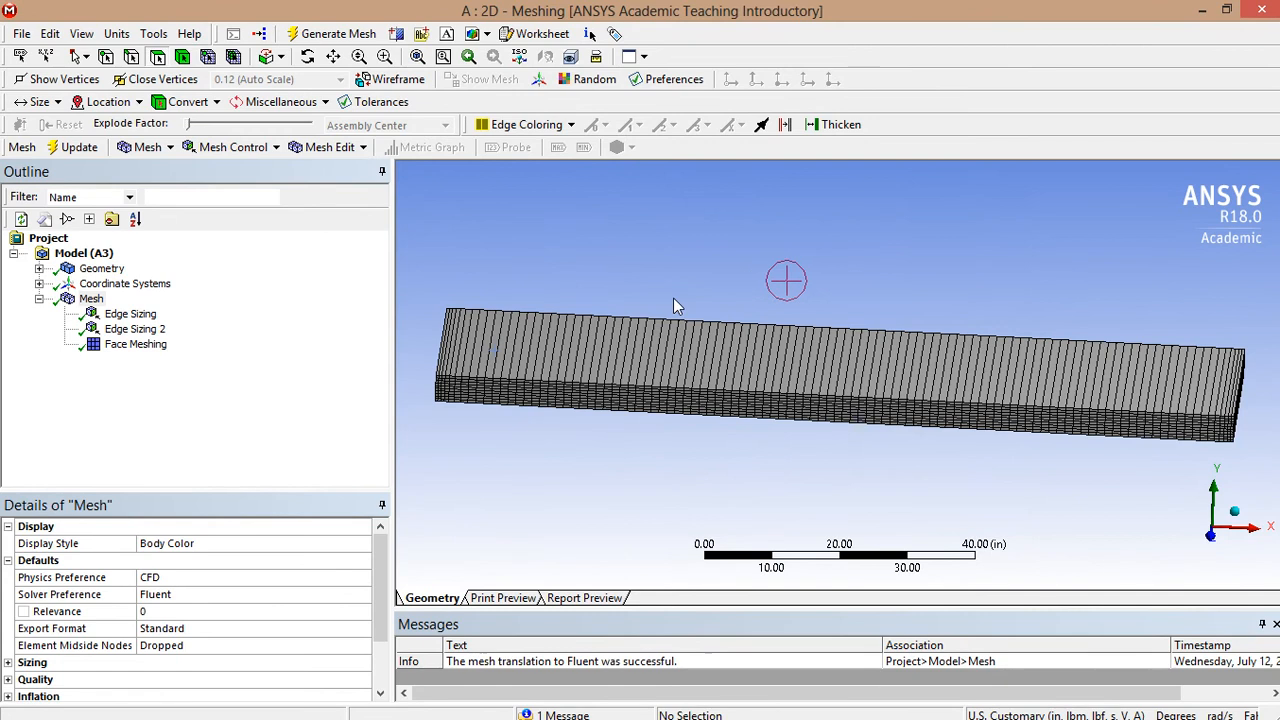
- Check the Surface Body's Thickness (0 in) under Geometry, then show the mesh again
click(39, 269)
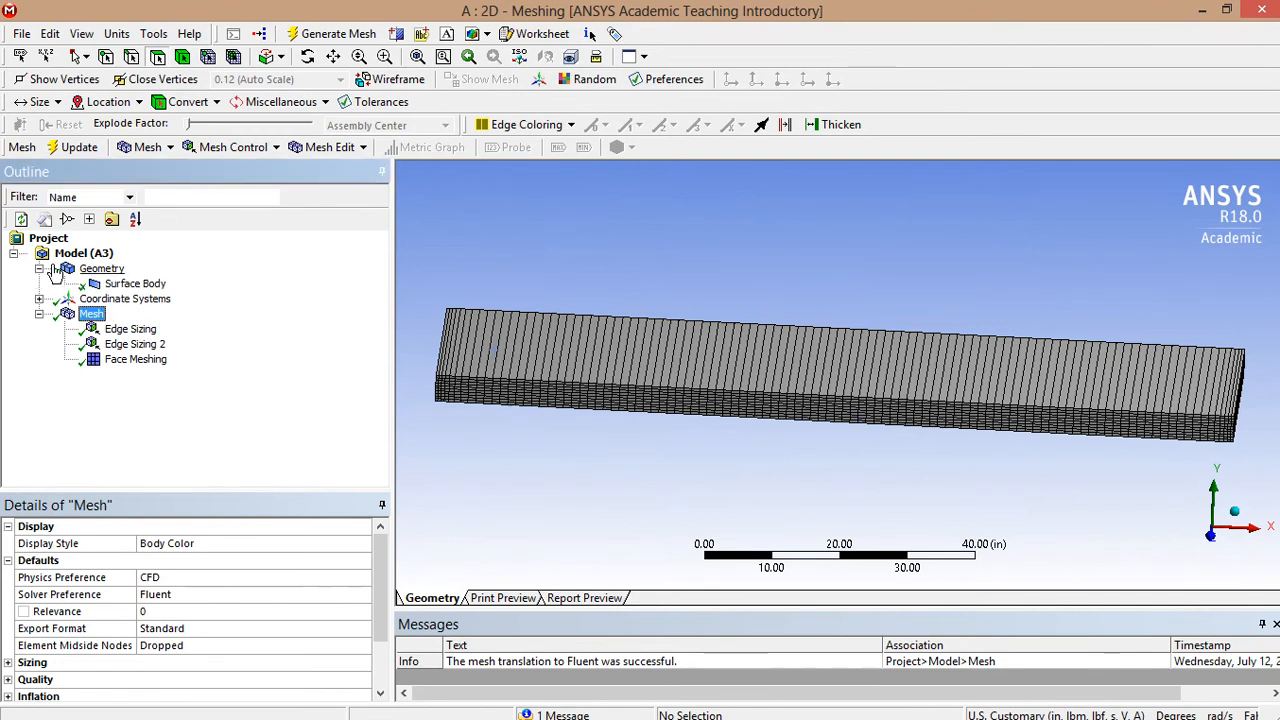
click(130, 284)
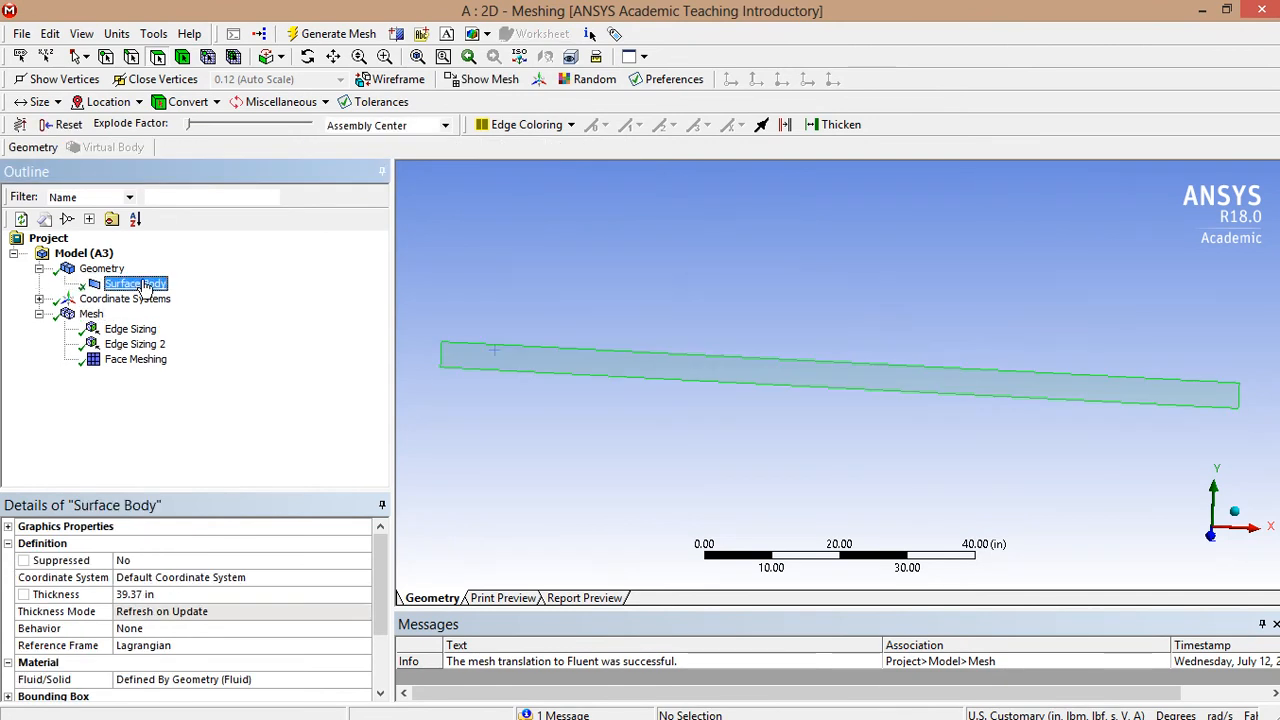
click(178, 594)
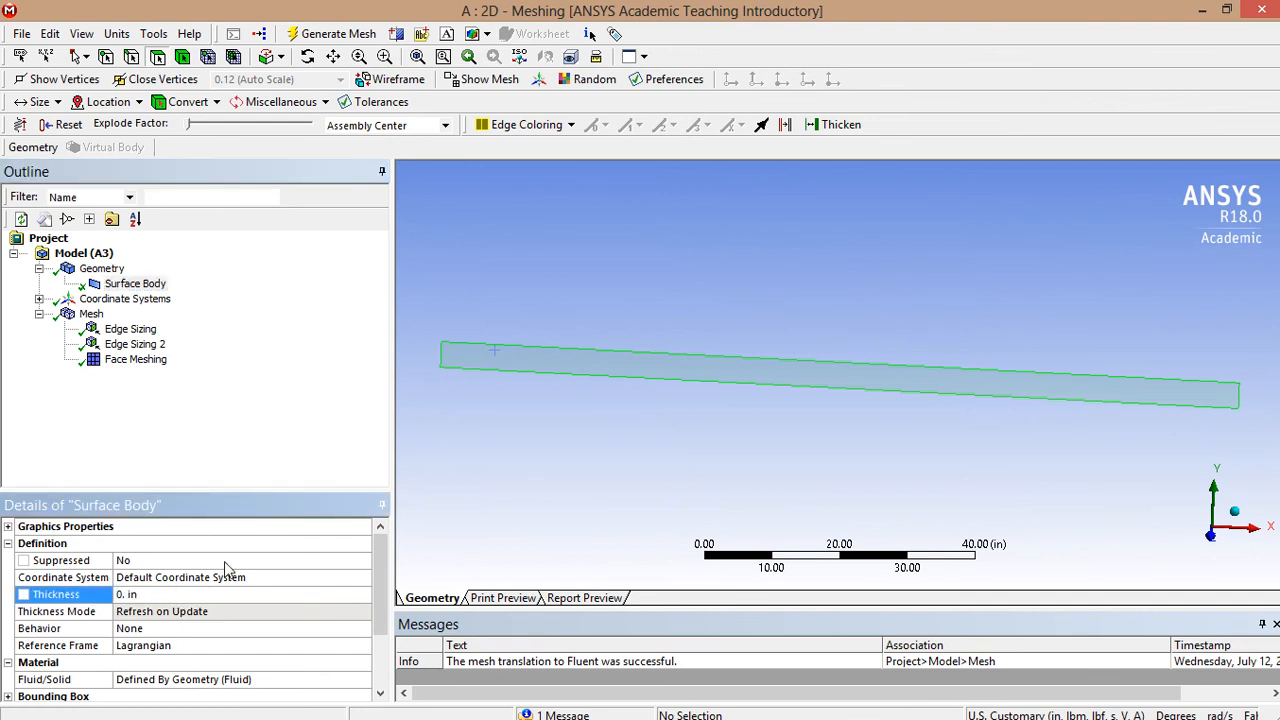
click(90, 316)
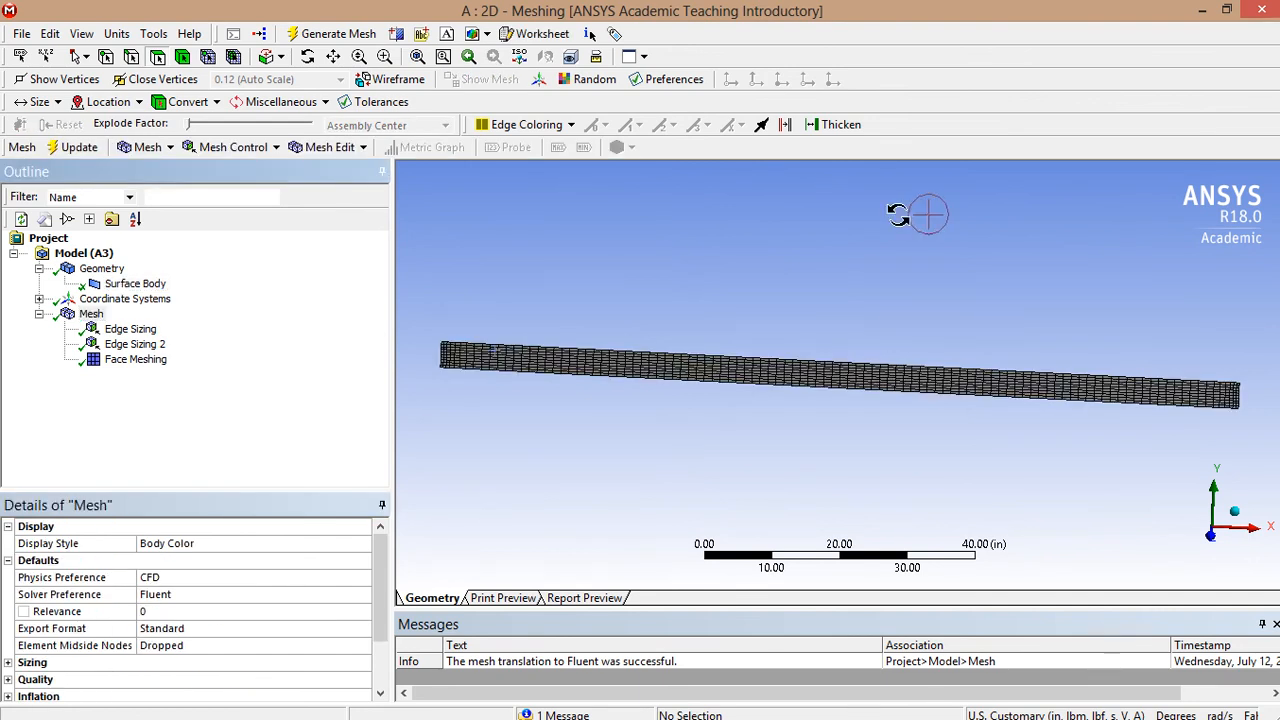
- Rotate, zoom and pan to inspect the current channel mesh up close
drag(900, 211, 920, 170)
middle_drag(921, 170, 914, 197)
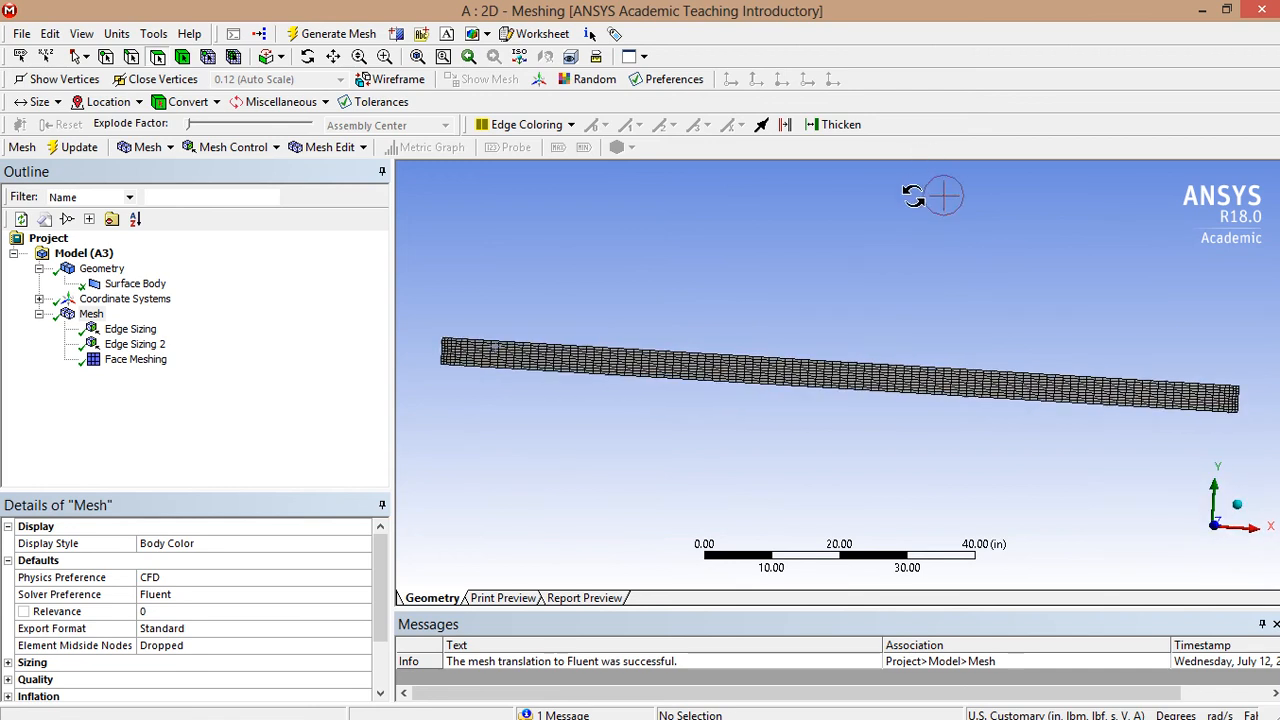
click(91, 314)
click(526, 424)
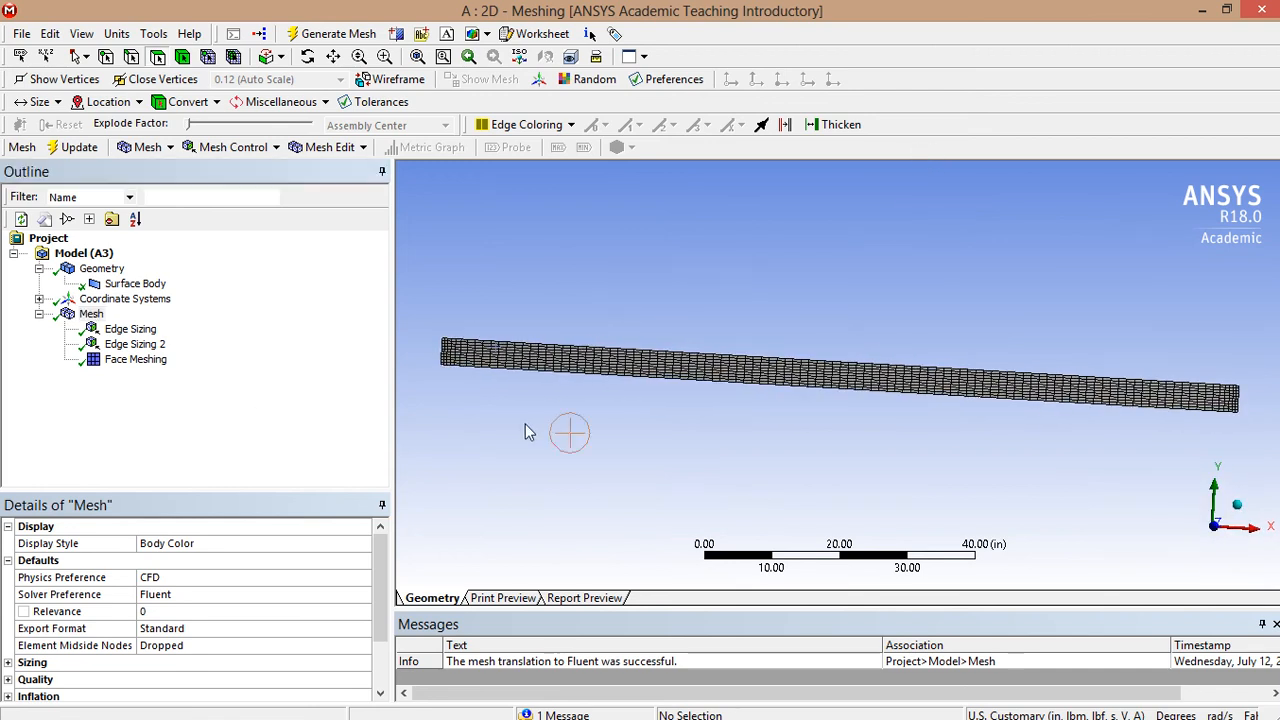
scroll(469, 374, up, 8)
scroll(558, 309, down, 7)
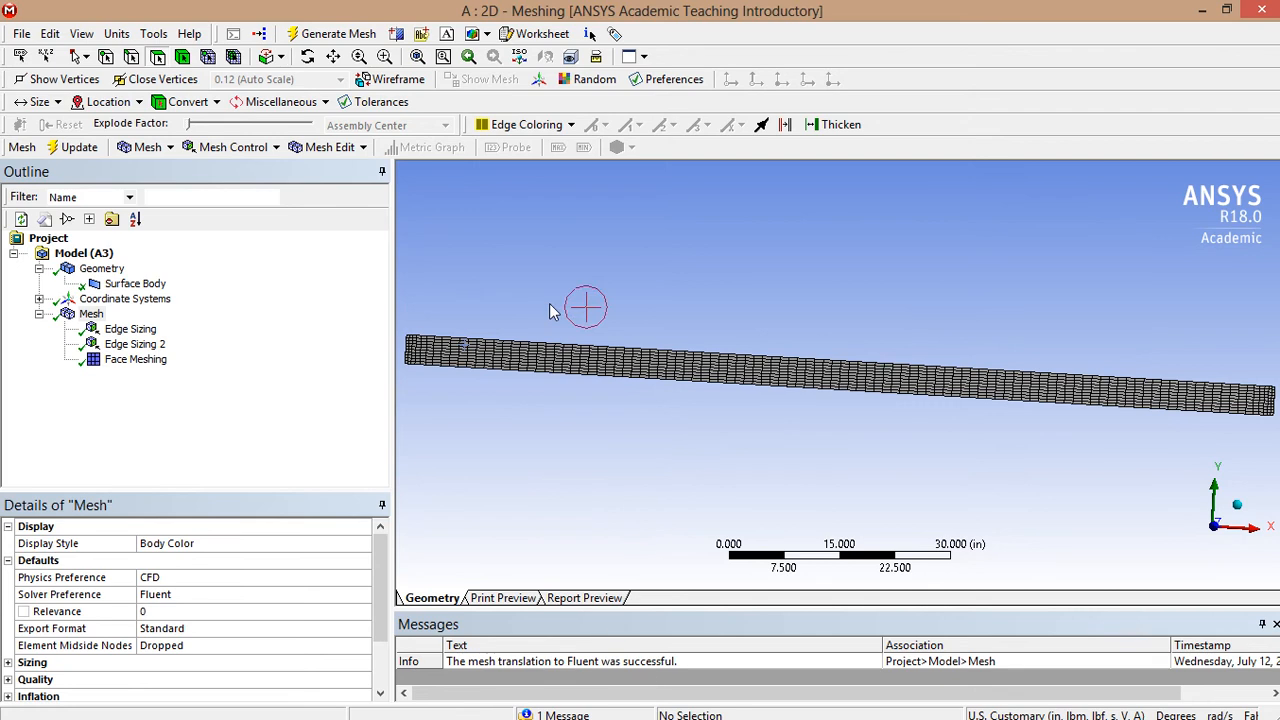
ctrl+middle_drag(553, 303, 793, 325)
scroll(622, 369, up, 3)
scroll(544, 378, up, 1)
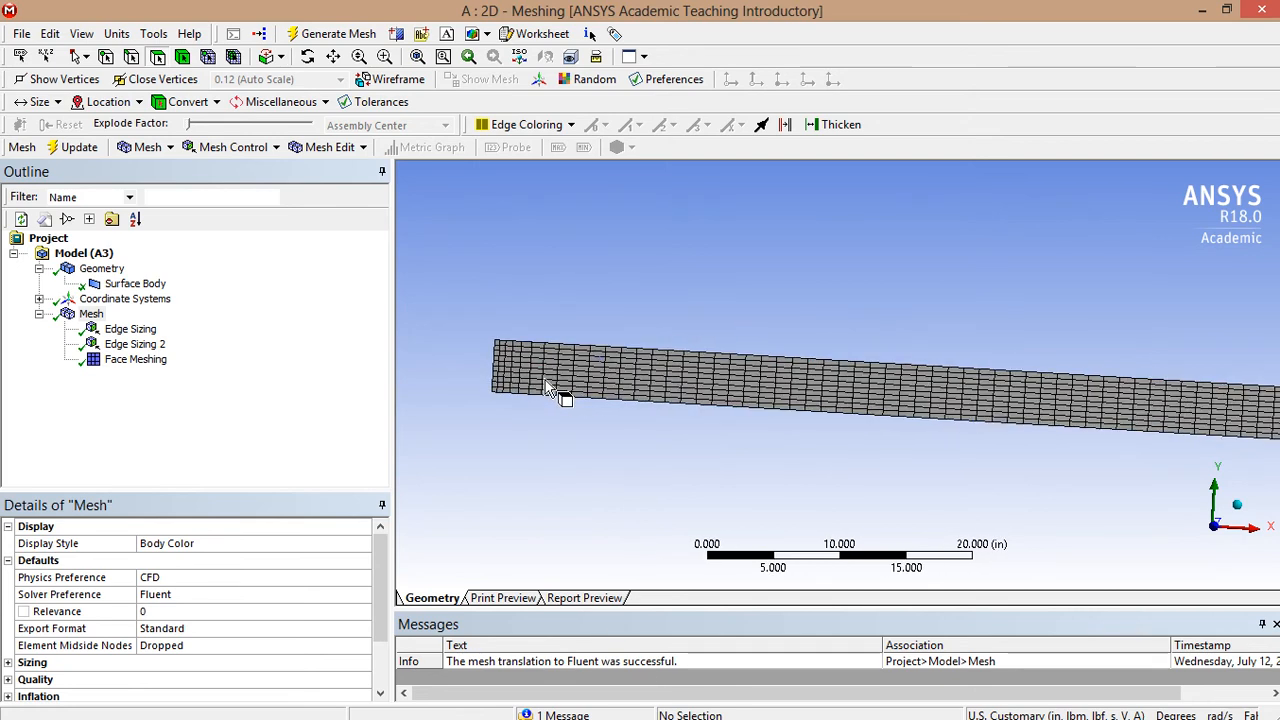
- Set the first Edge Sizing to 20 divisions and regenerate the mesh
click(122, 331)
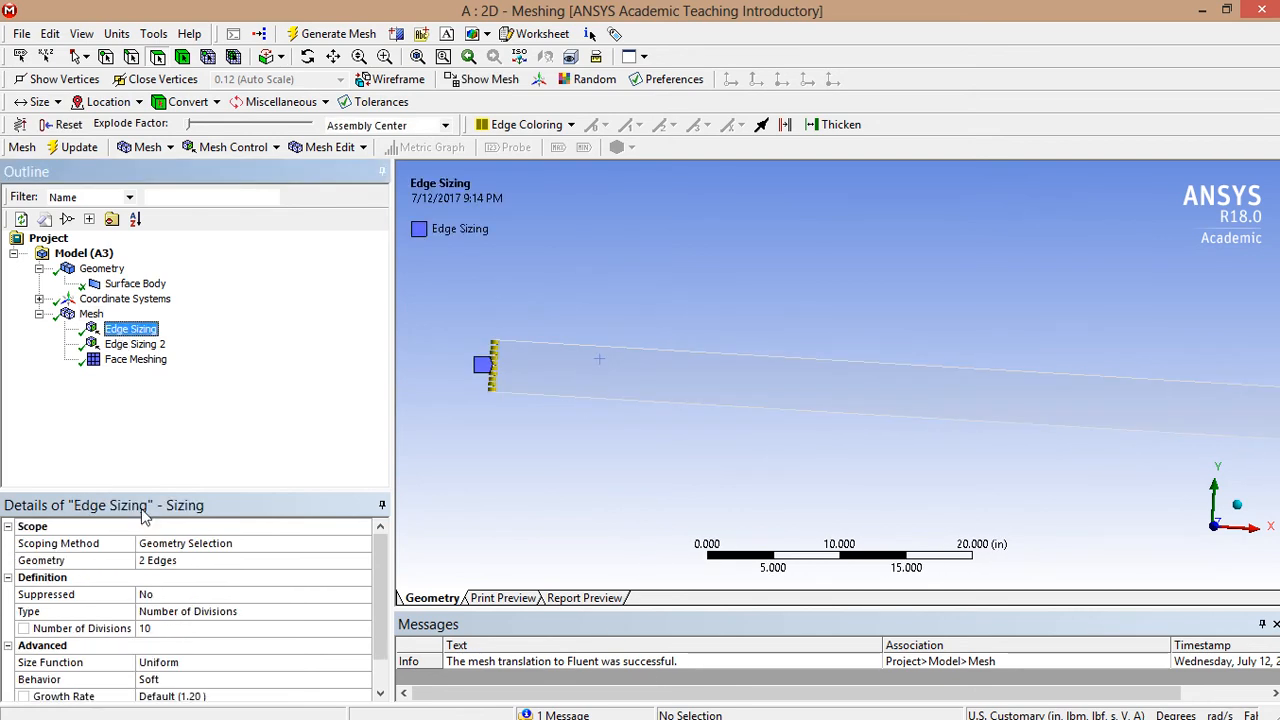
click(148, 627)
text(20)
key(Return)
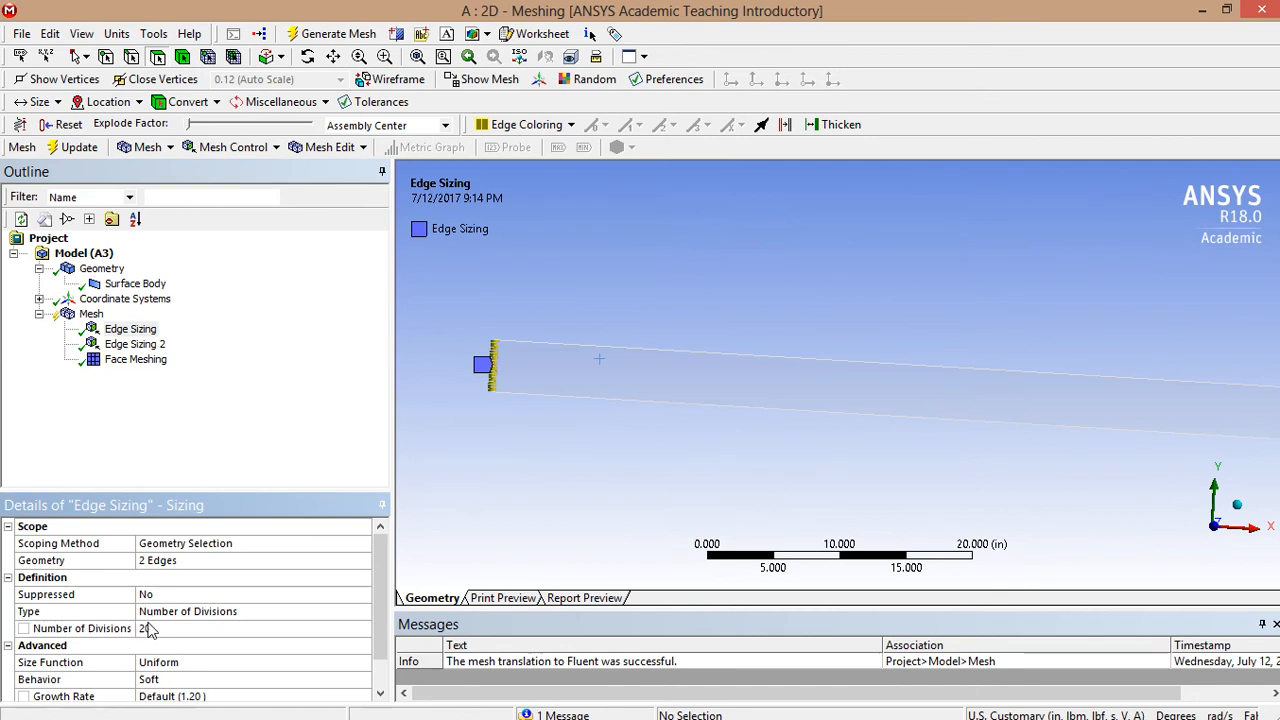
click(70, 148)
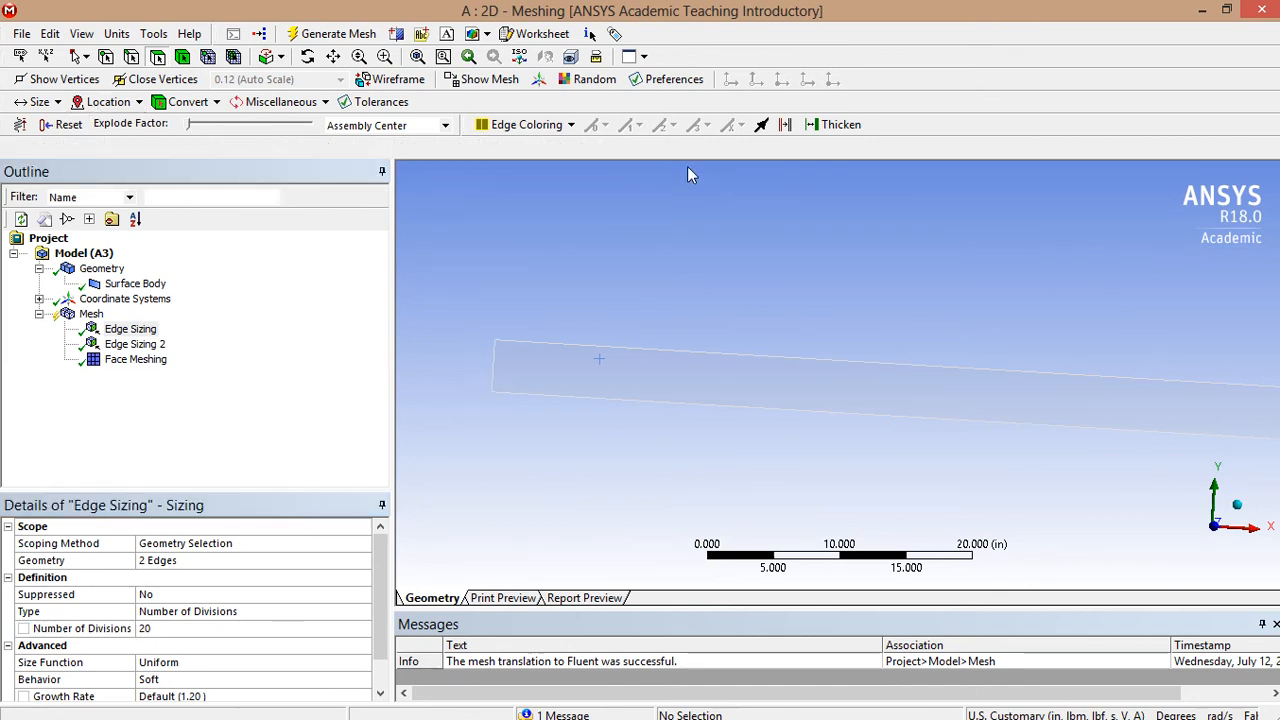
- Inspect both ends of the denser mesh, then restore the straight front view
click(84, 317)
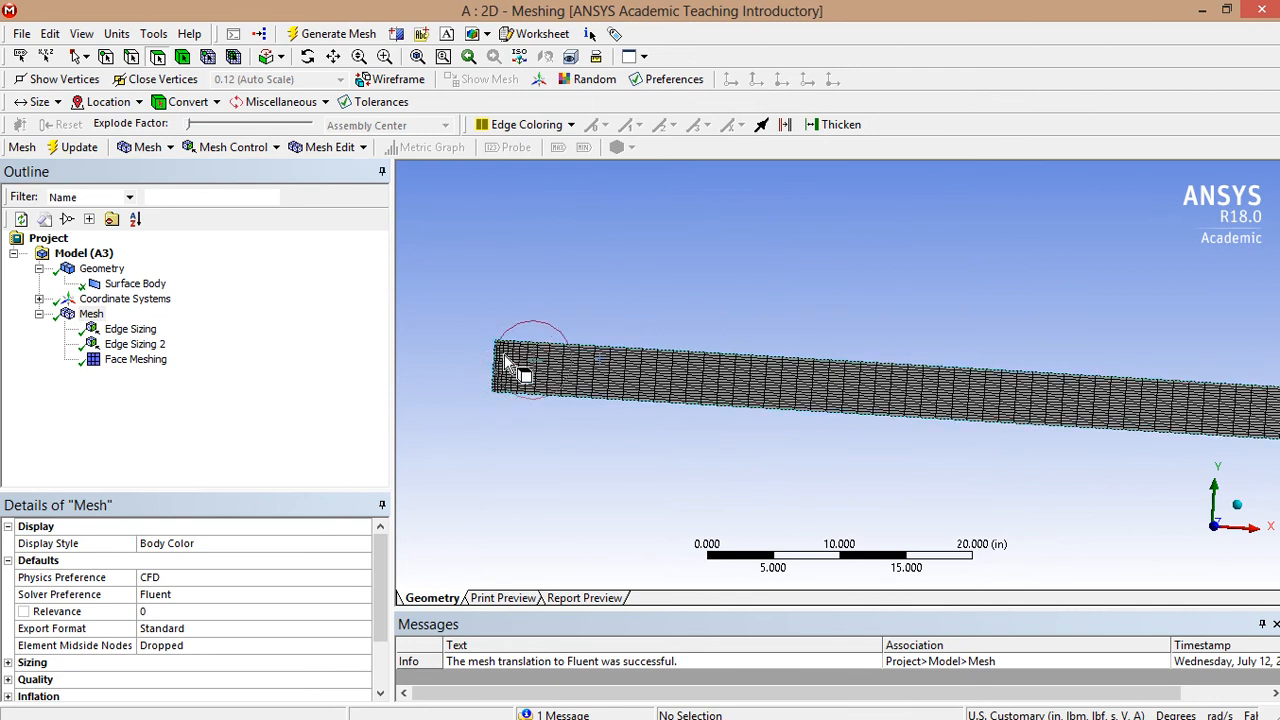
scroll(515, 306, down, 2)
scroll(515, 306, down, 2)
middle_drag(1045, 300, 478, 333)
scroll(786, 451, up, 2)
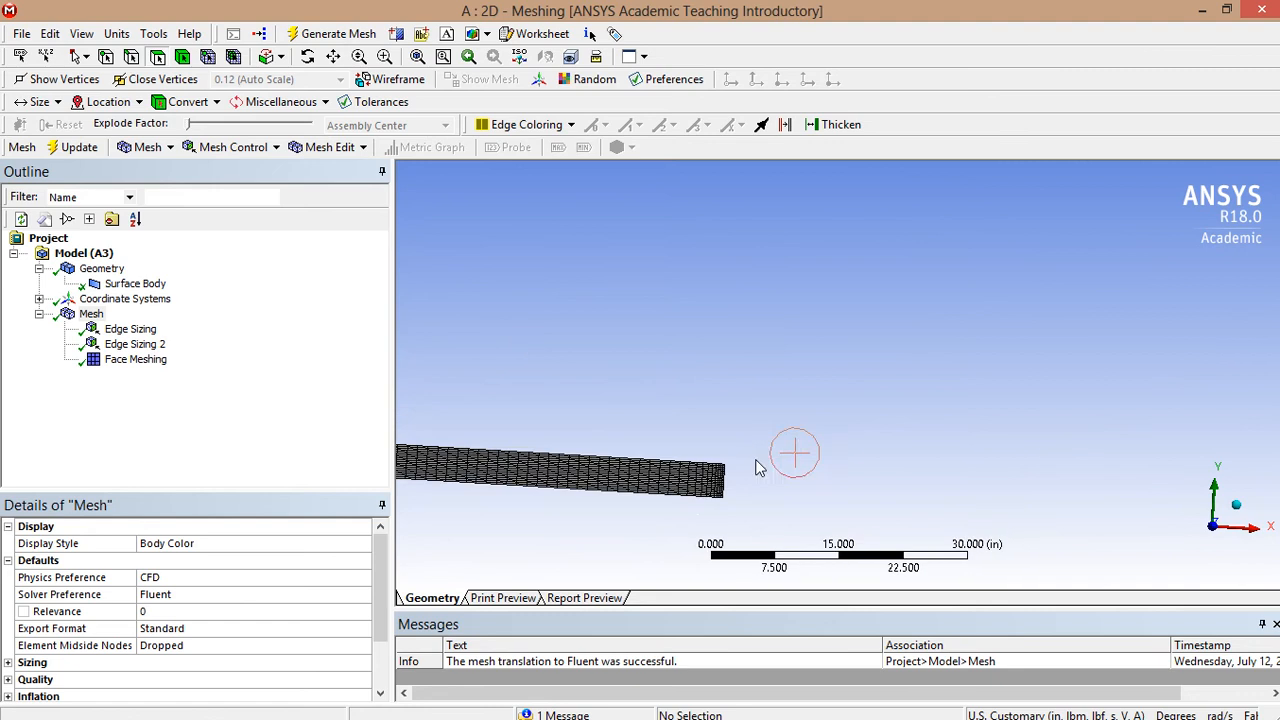
scroll(686, 434, up, 2)
ctrl+middle_drag(648, 432, 1183, 377)
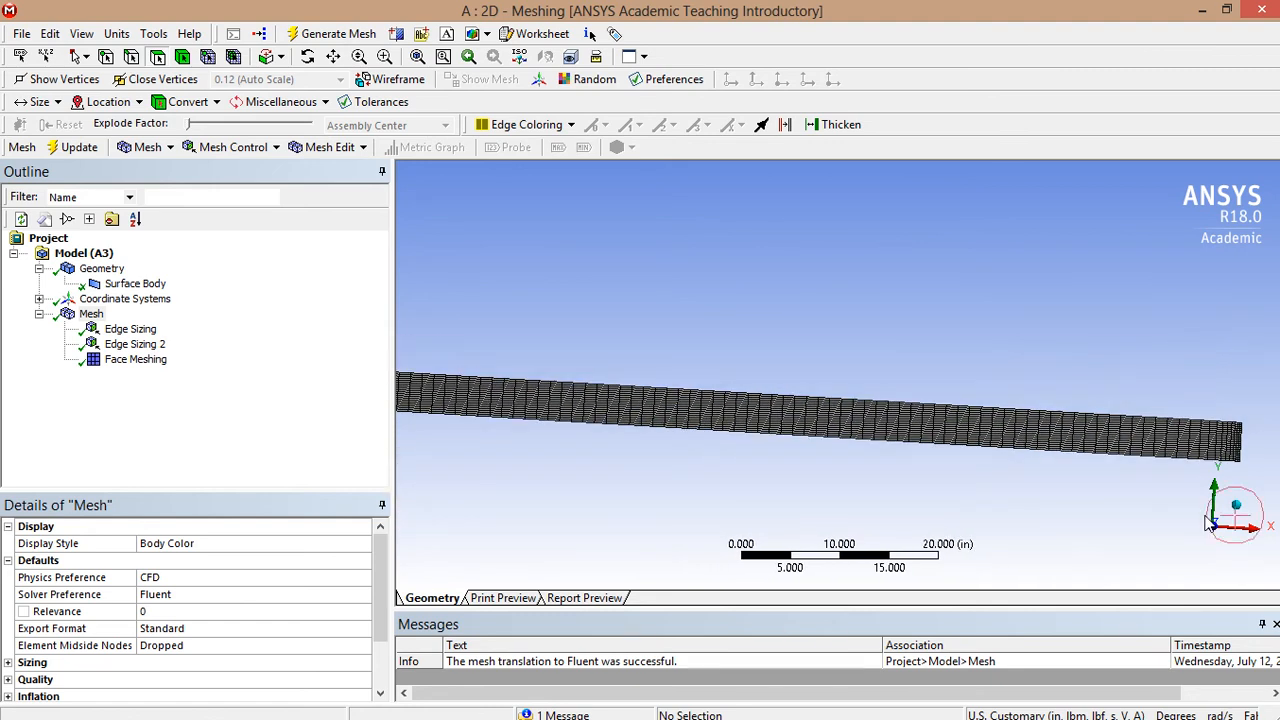
click(1212, 526)
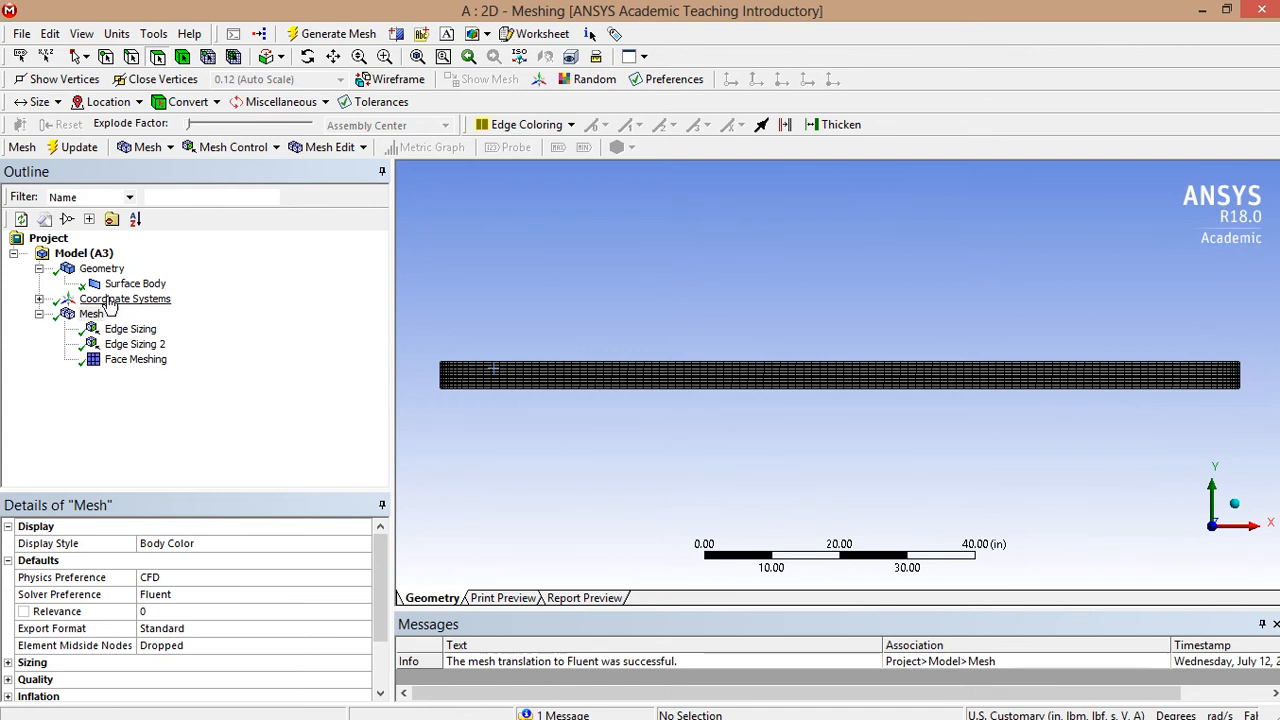
click(90, 270)
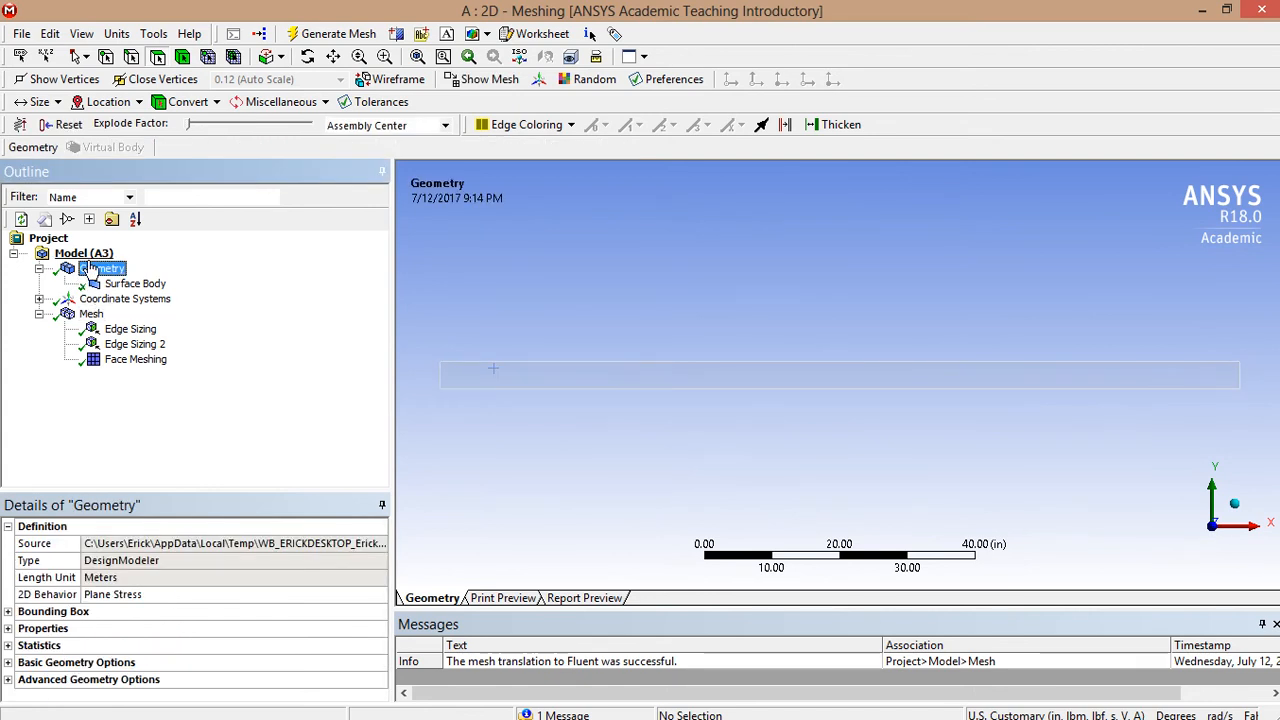
- Name the channel's left end edge Inlet as a named selection
click(135, 58)
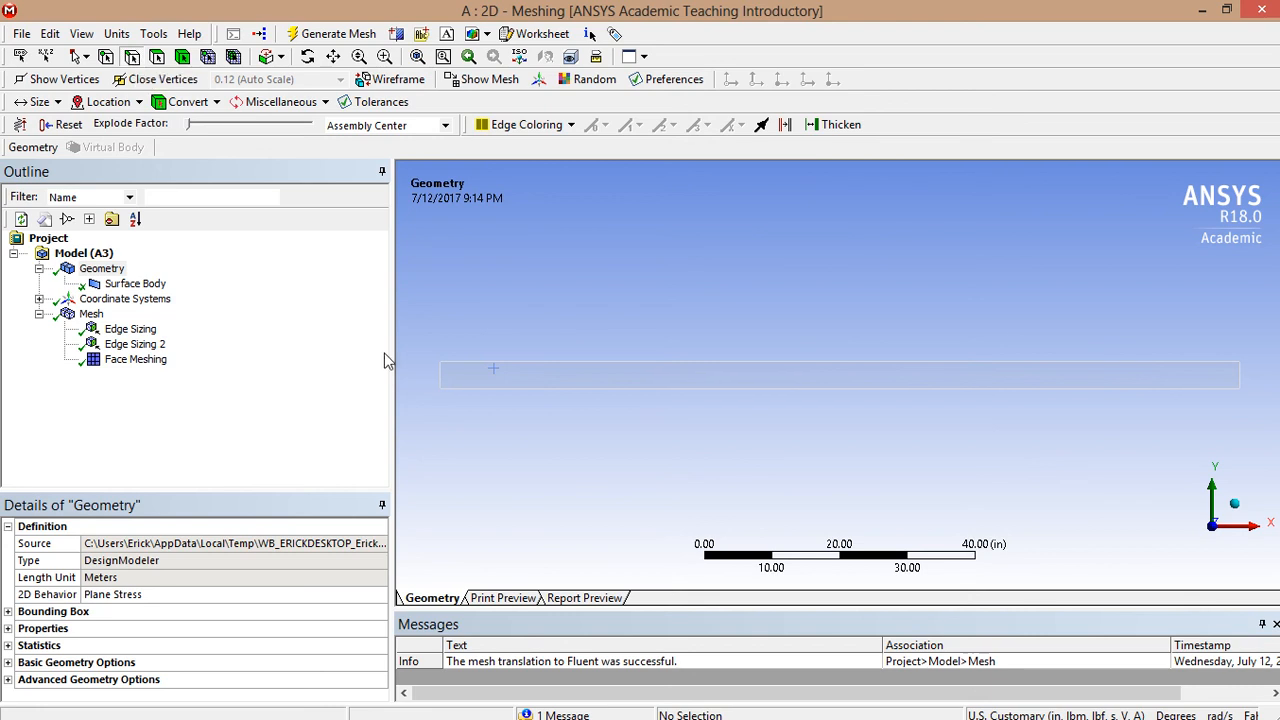
click(440, 375)
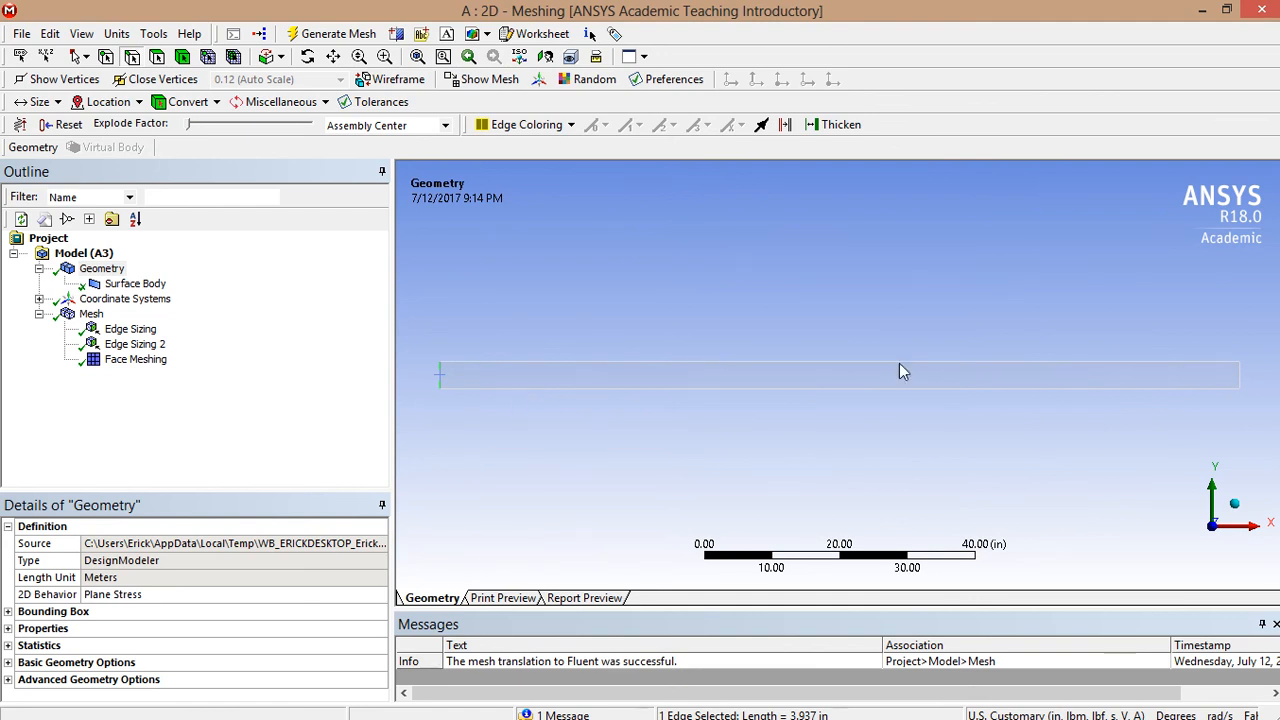
right_click(580, 463)
click(633, 380)
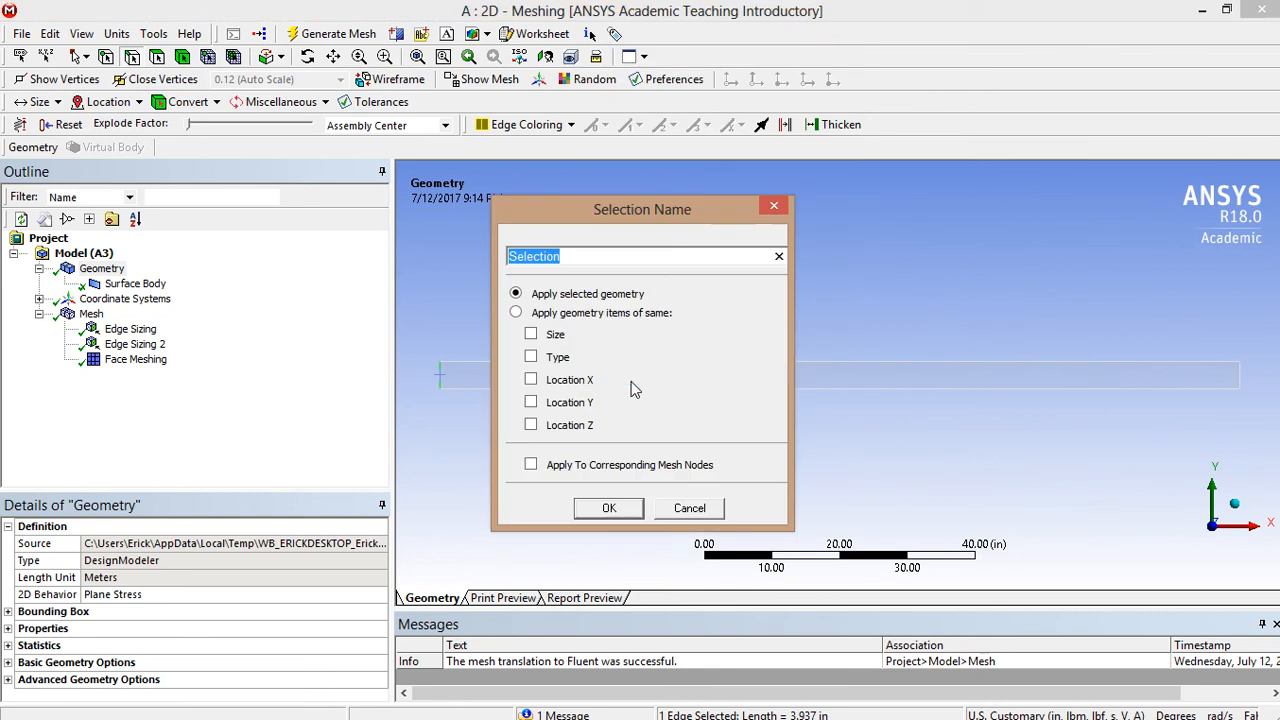
key(BackSpace)
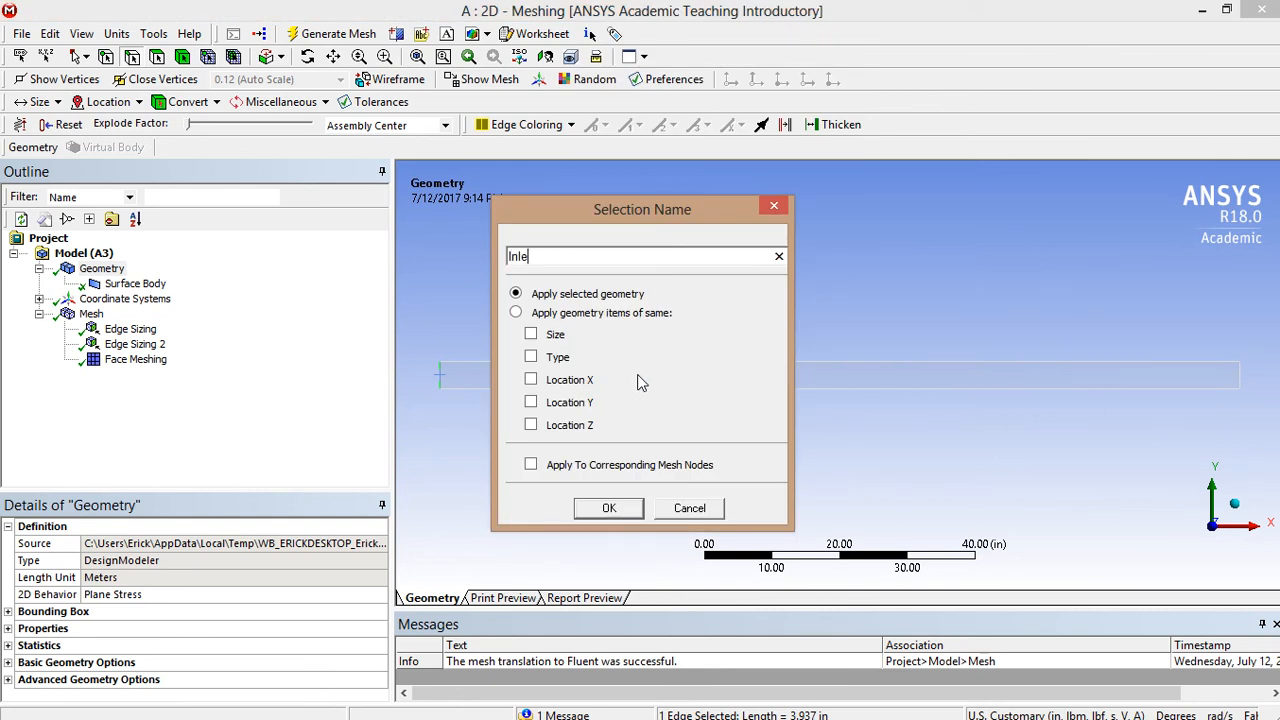
key(Return)
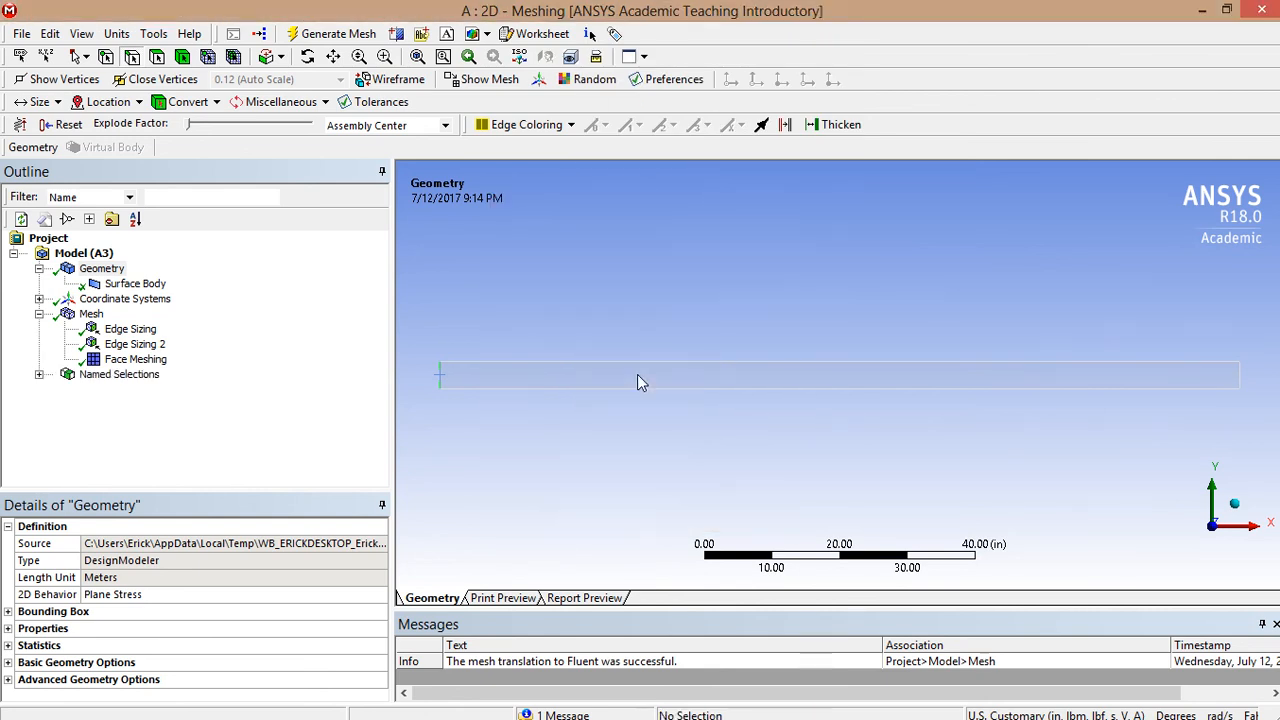
- Name the channel's right end edge Outlet as a named selection
click(1239, 378)
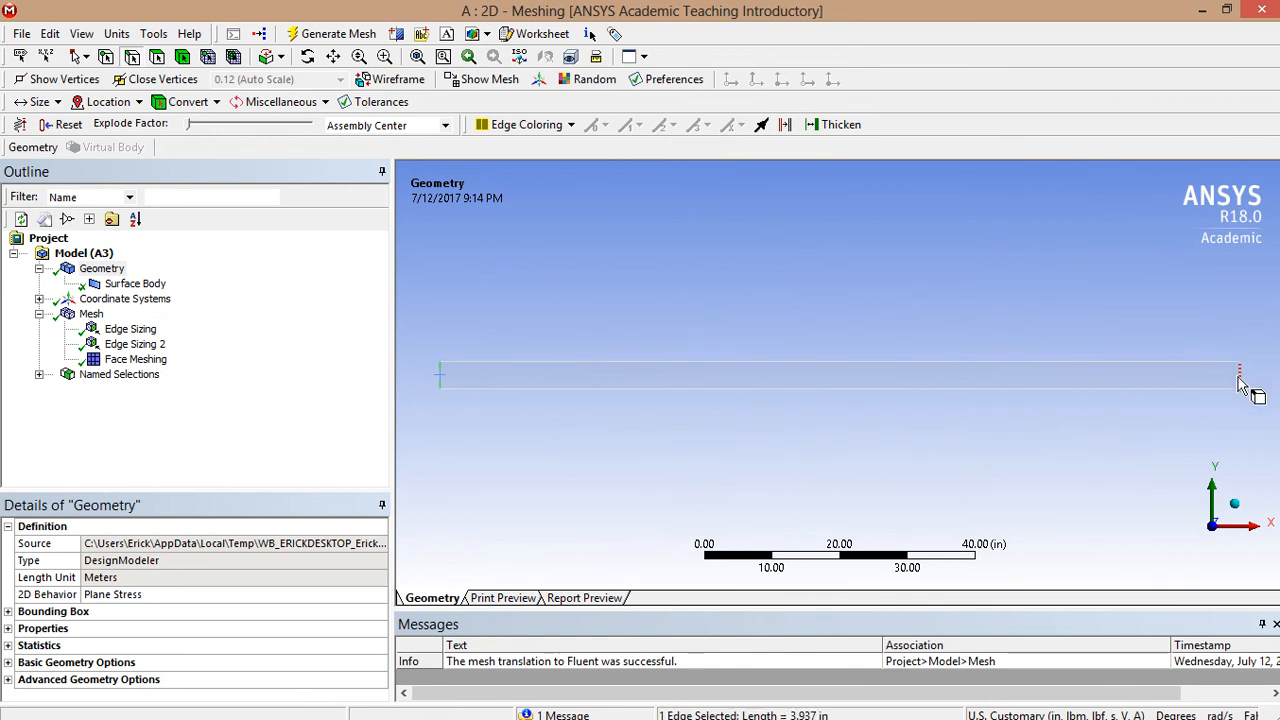
right_click(1215, 431)
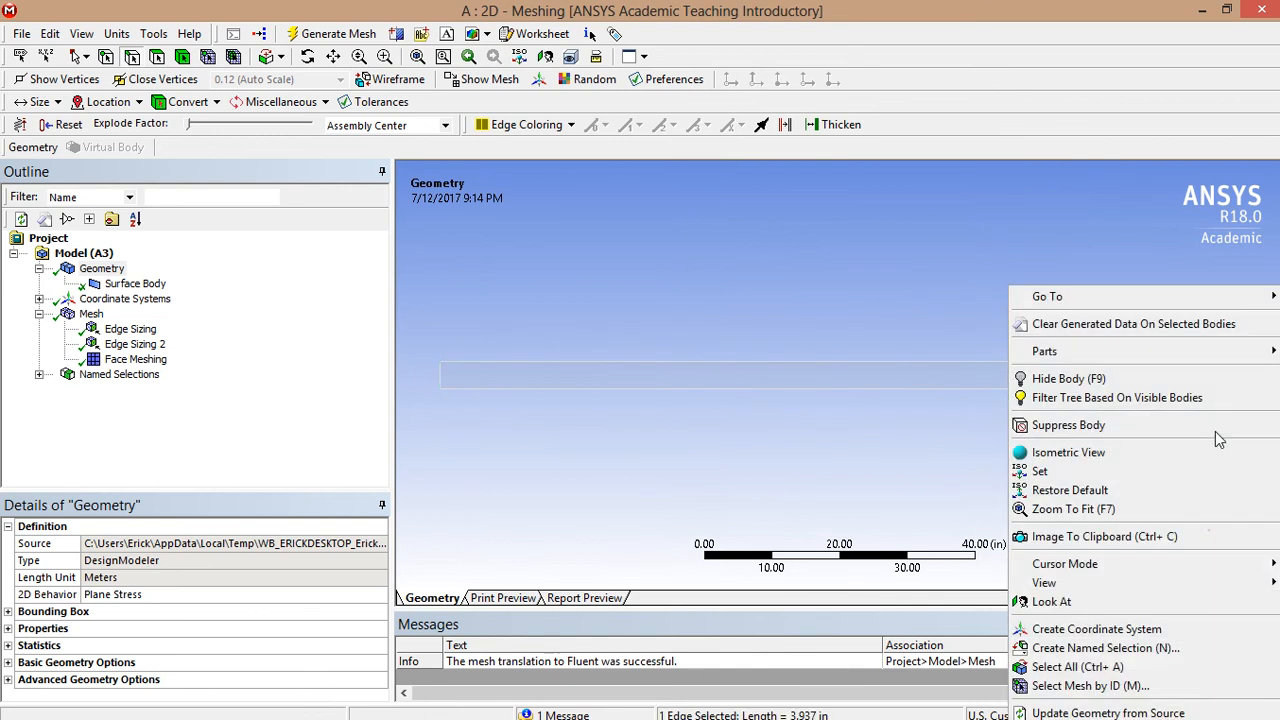
click(1090, 657)
text(Outlet)
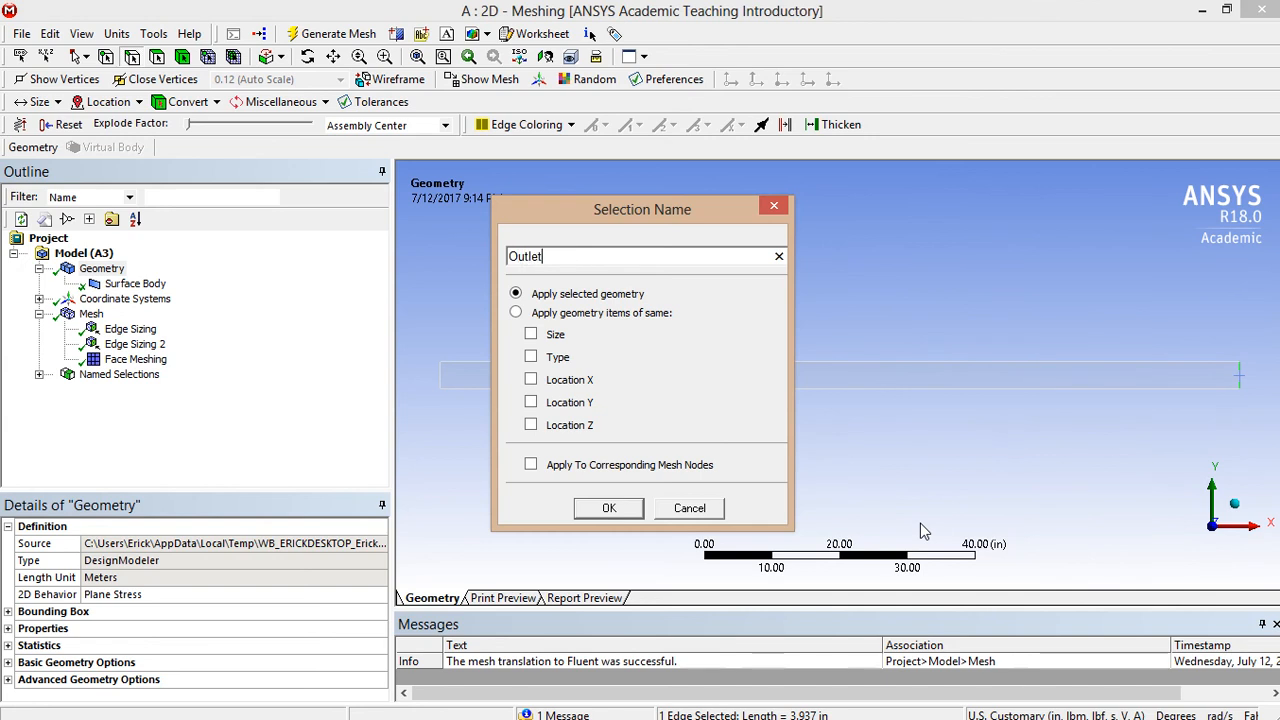
key(Return)
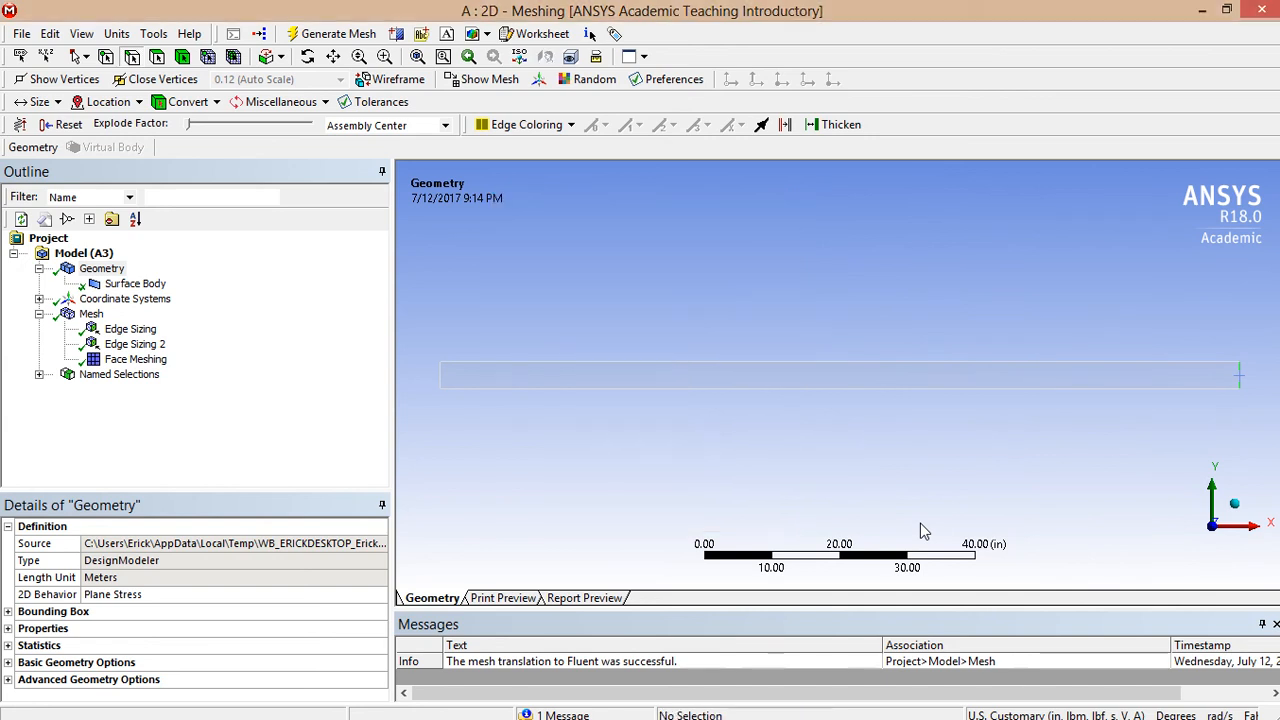
click(886, 365)
- Name the channel's top edge Wall as a named selection
right_click(837, 290)
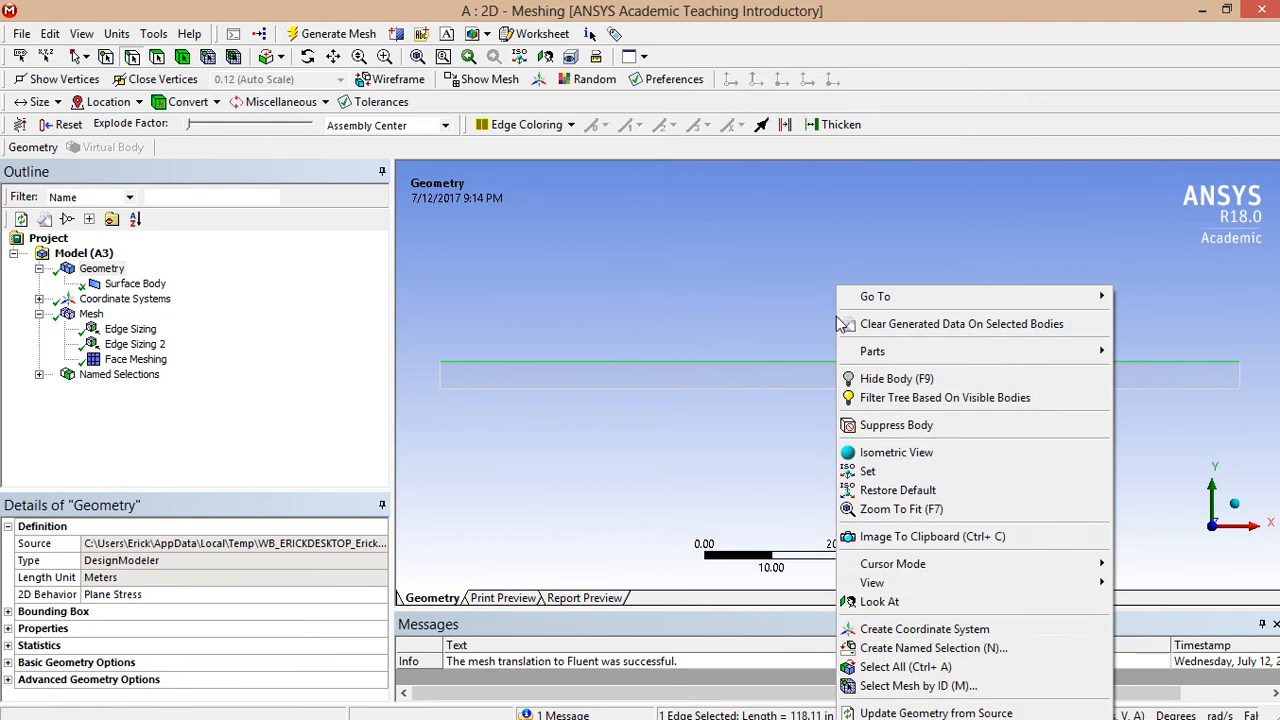
click(902, 650)
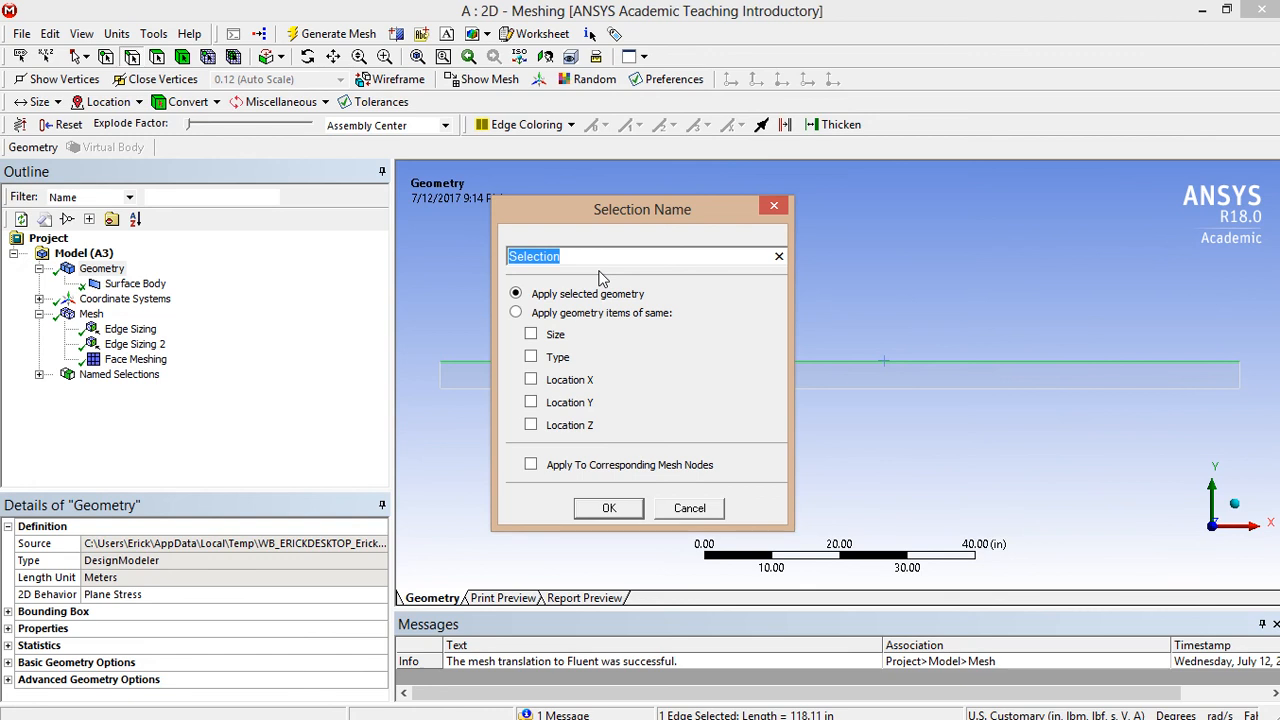
text(Wall)
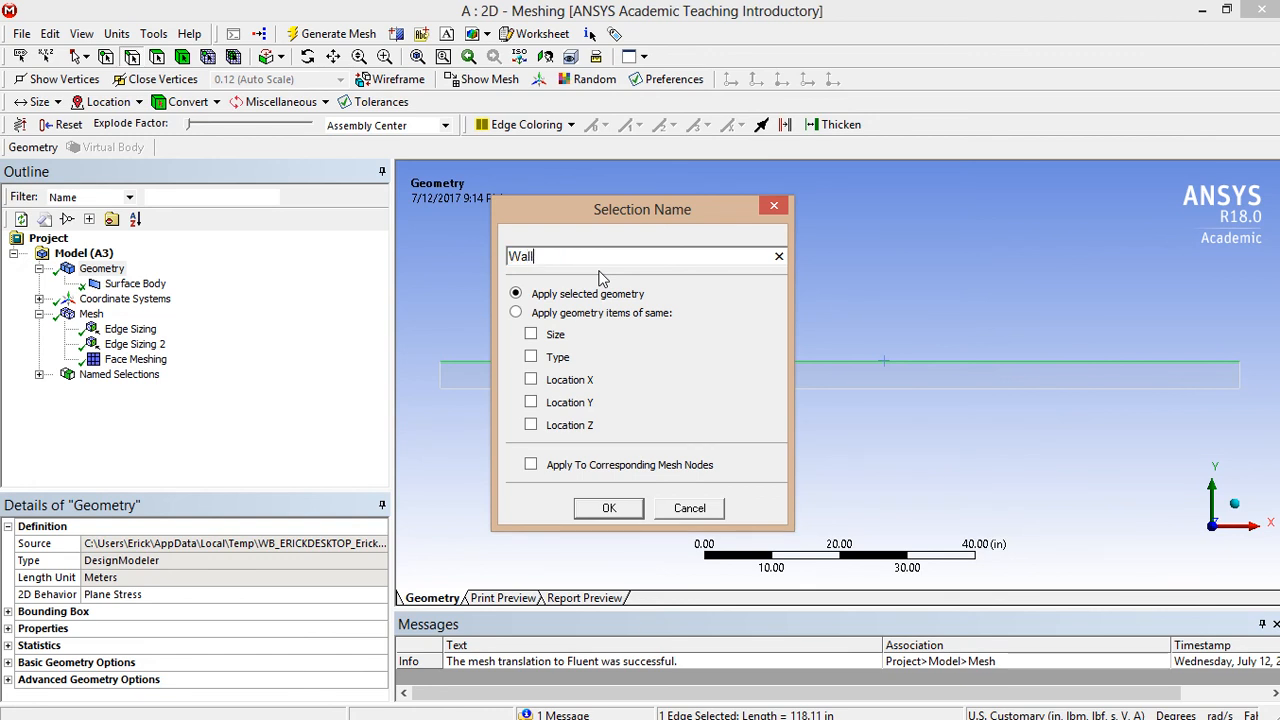
key(Return)
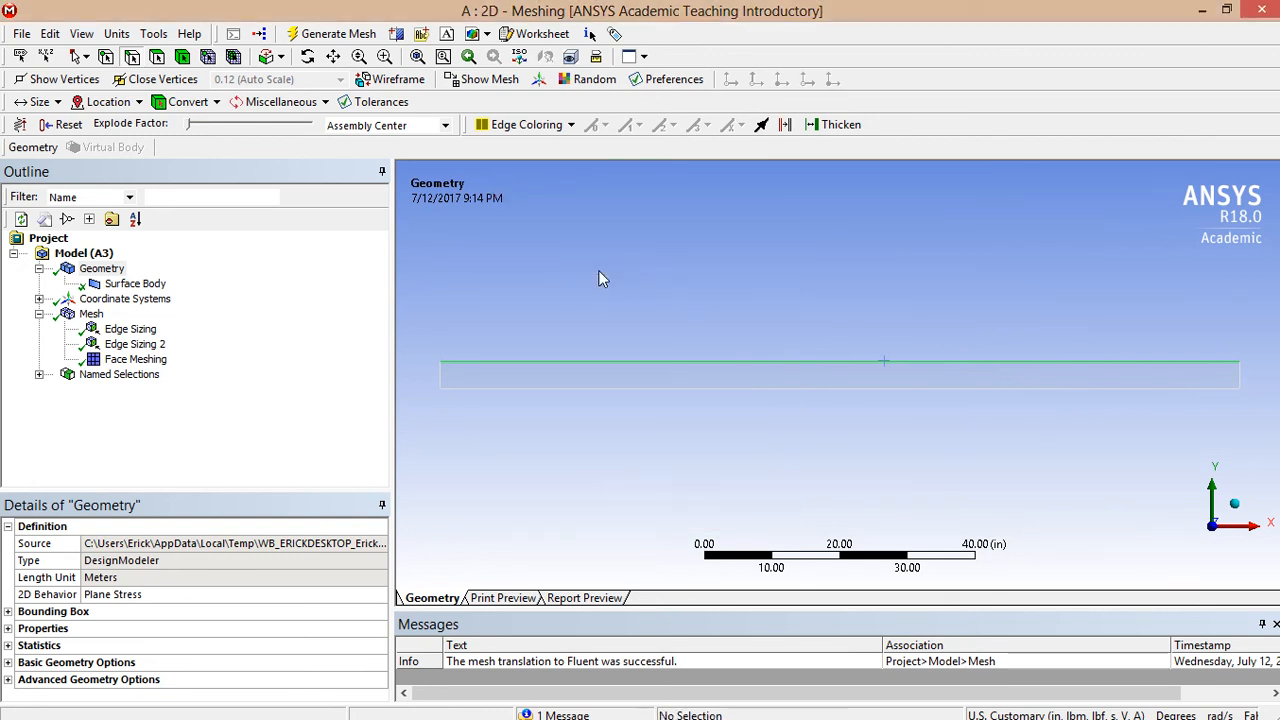
- Name the channel's bottom edge as the centerline named selection
right_click(686, 420)
click(760, 647)
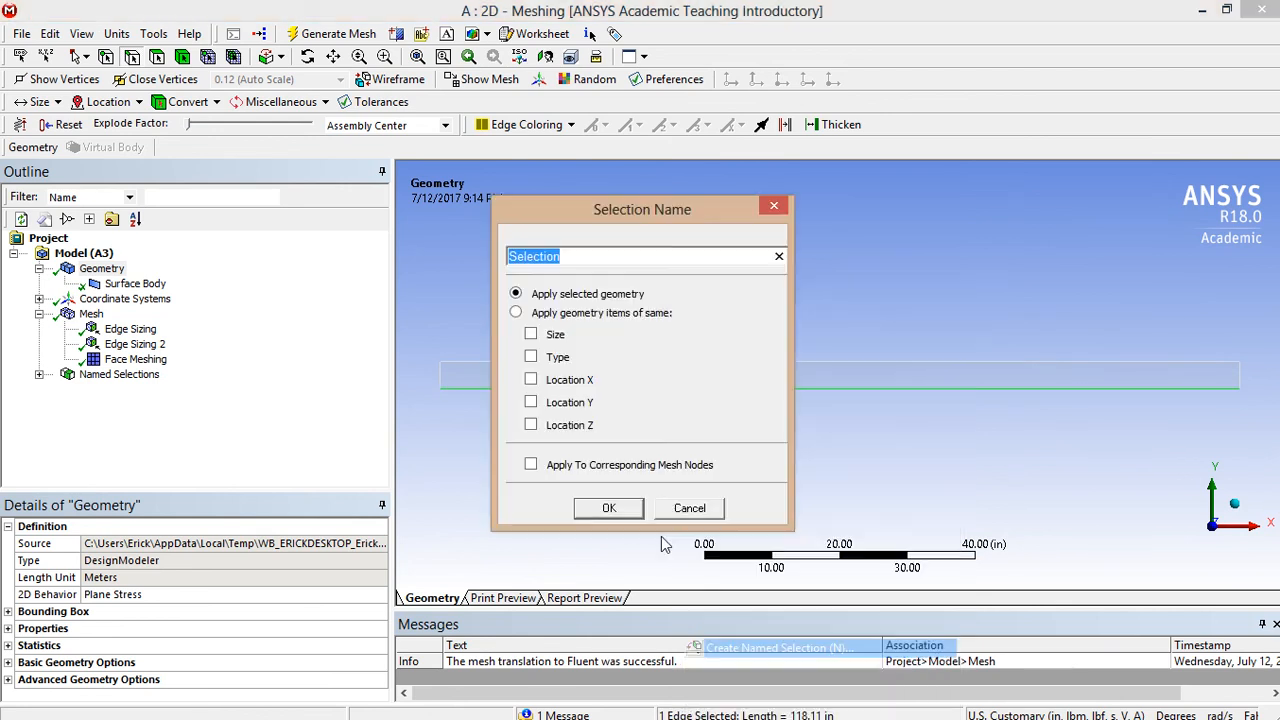
text(Center)
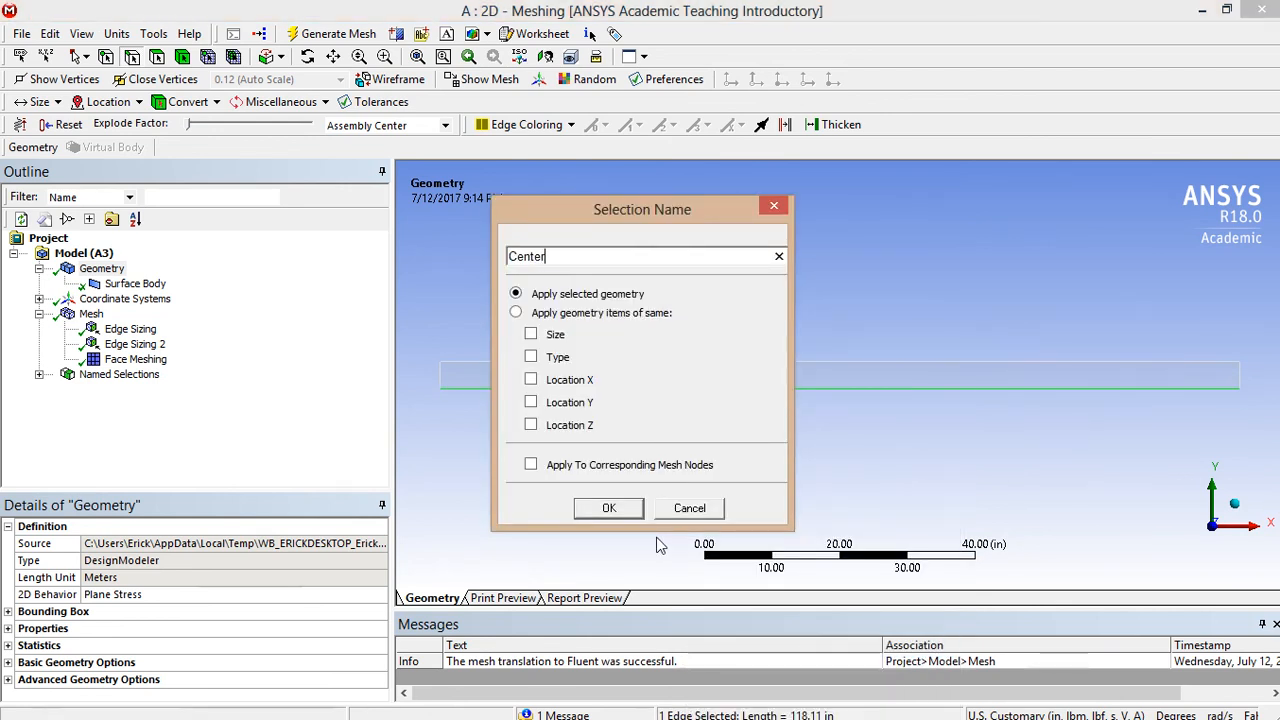
text(line)
key(Return)
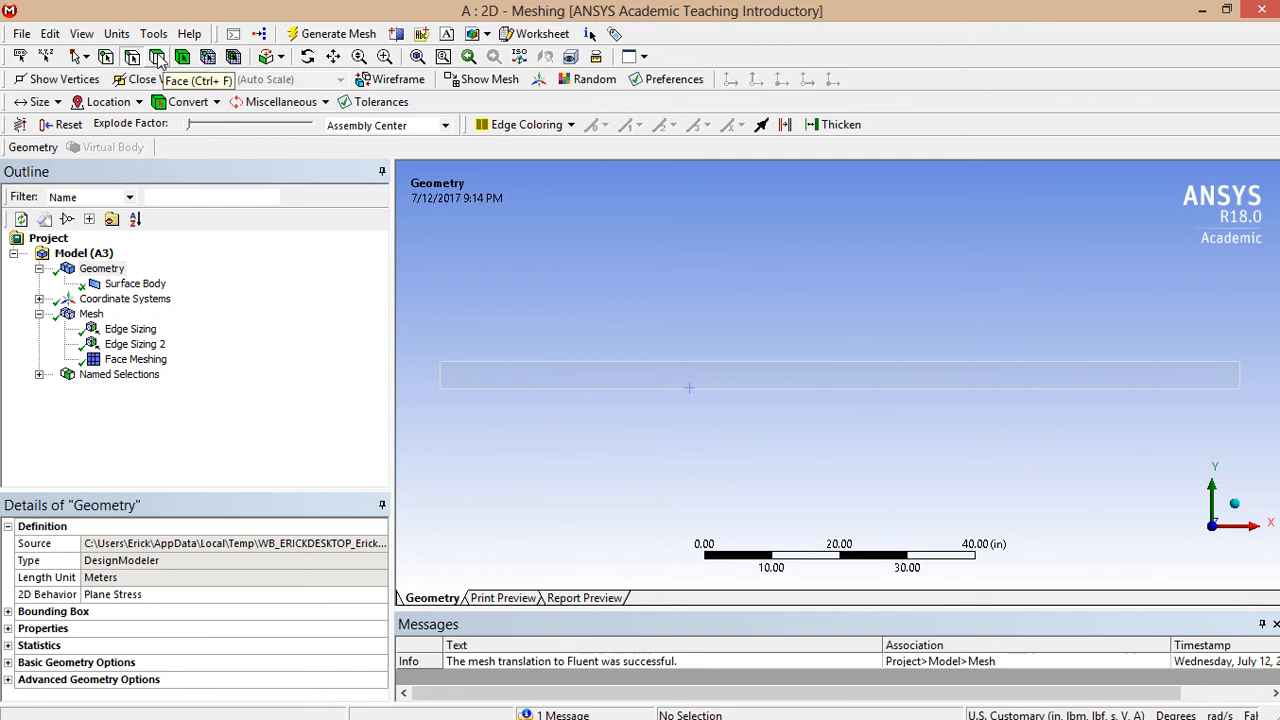
- Name the channel's rectangular face Fluid as a named selection
click(157, 57)
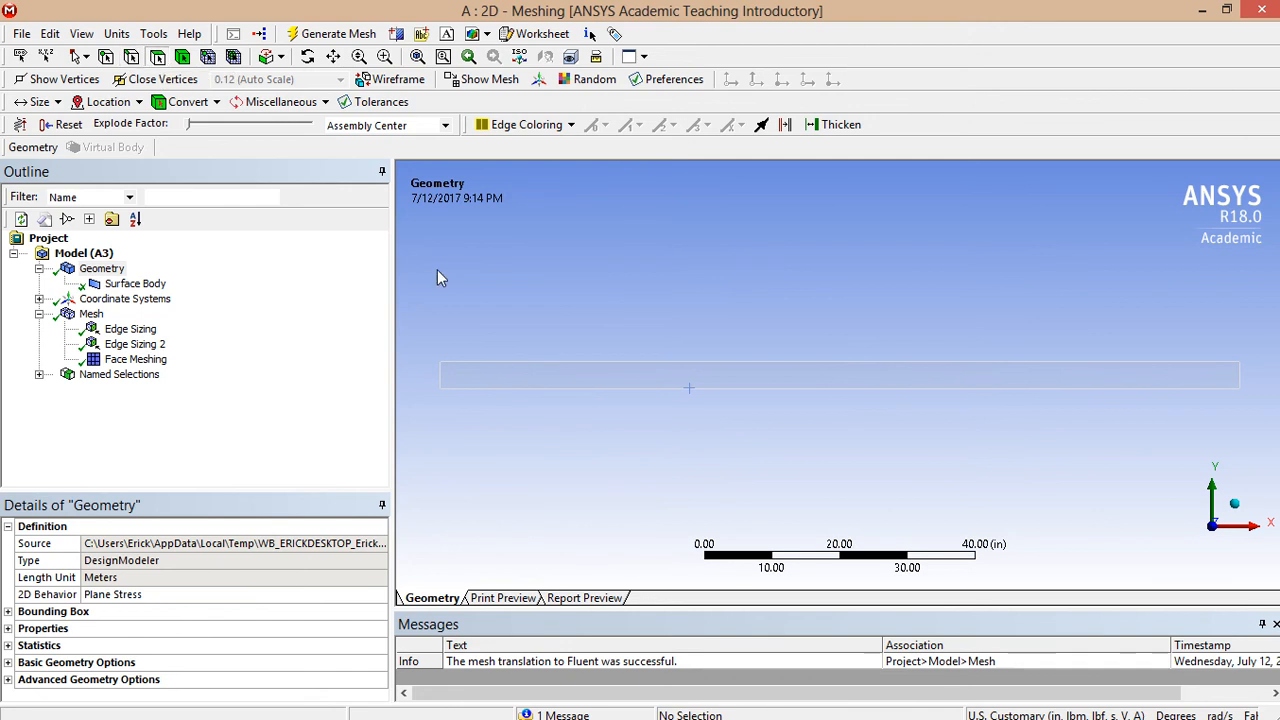
click(488, 368)
right_click(510, 476)
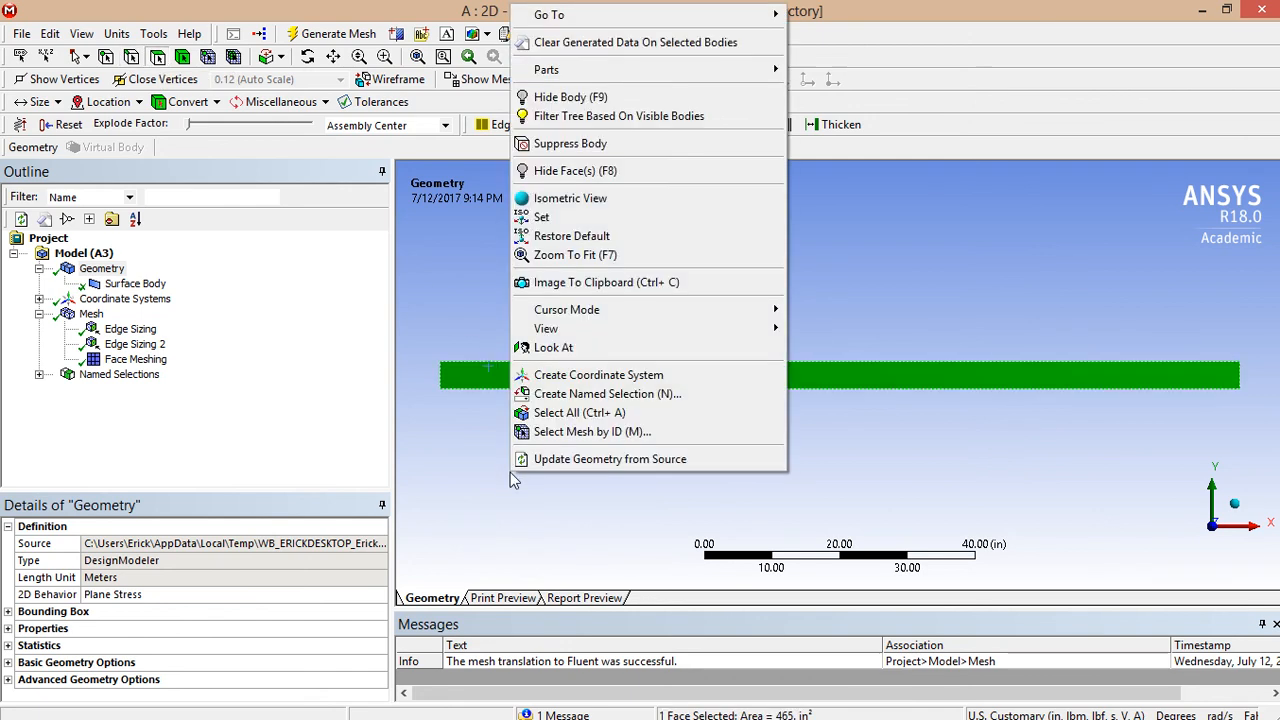
click(574, 396)
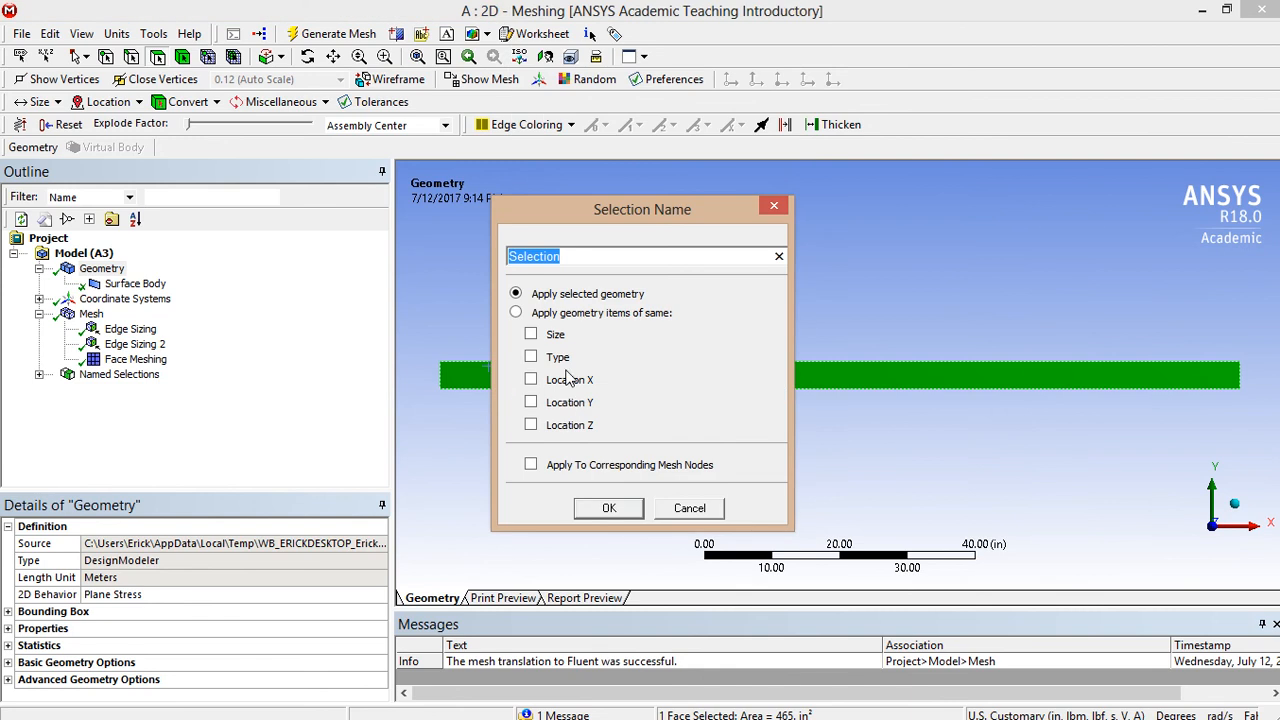
text(Fluid)
key(Return)
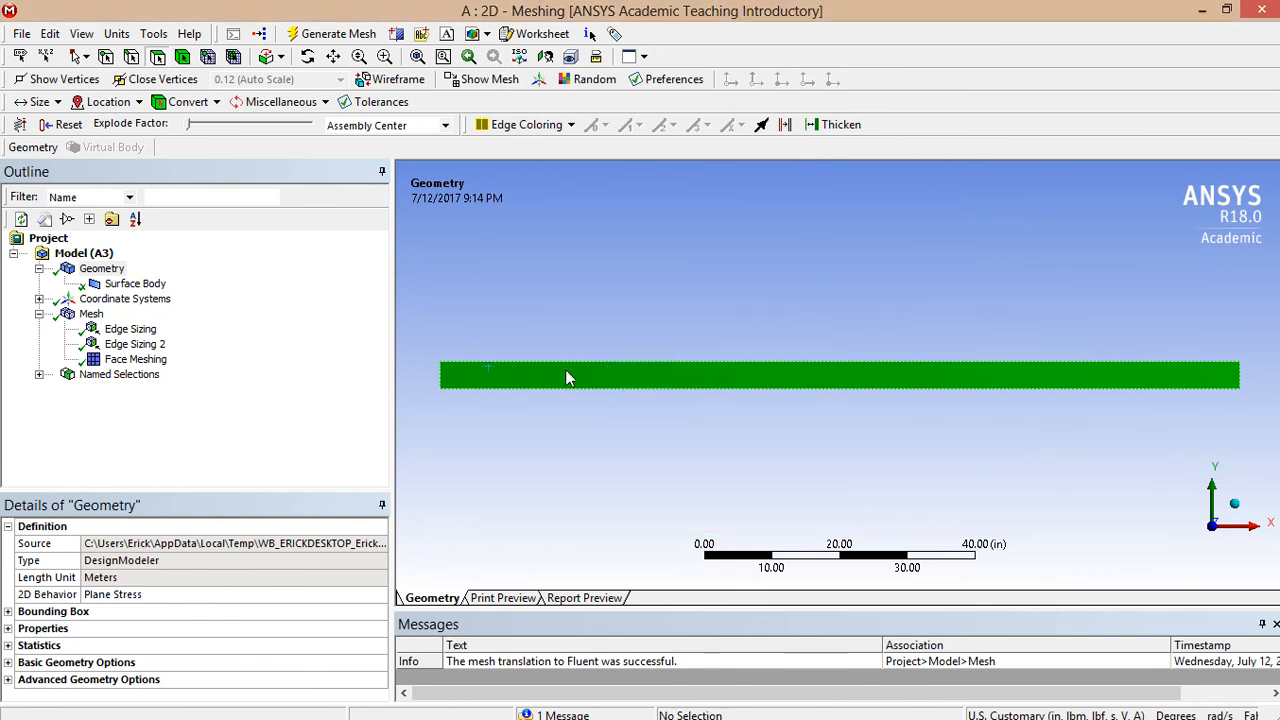
click(628, 242)
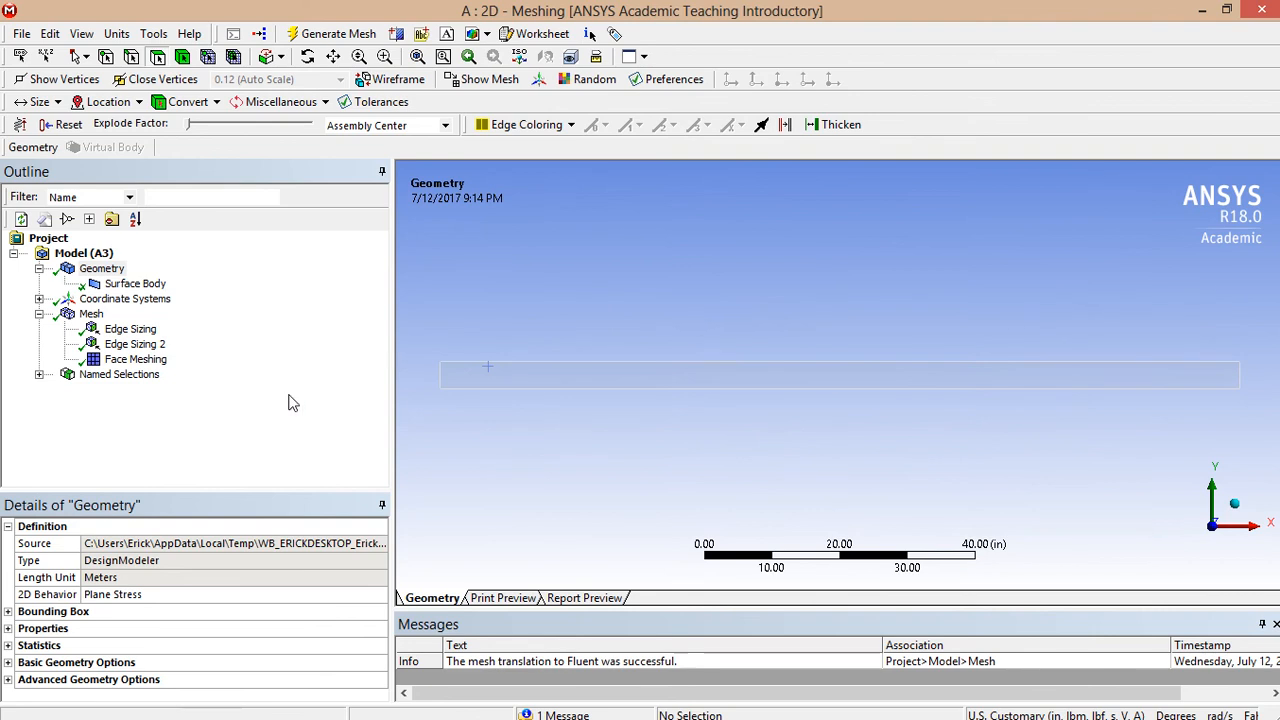
- Close ANSYS Meshing and return to the Workbench project schematic
click(24, 36)
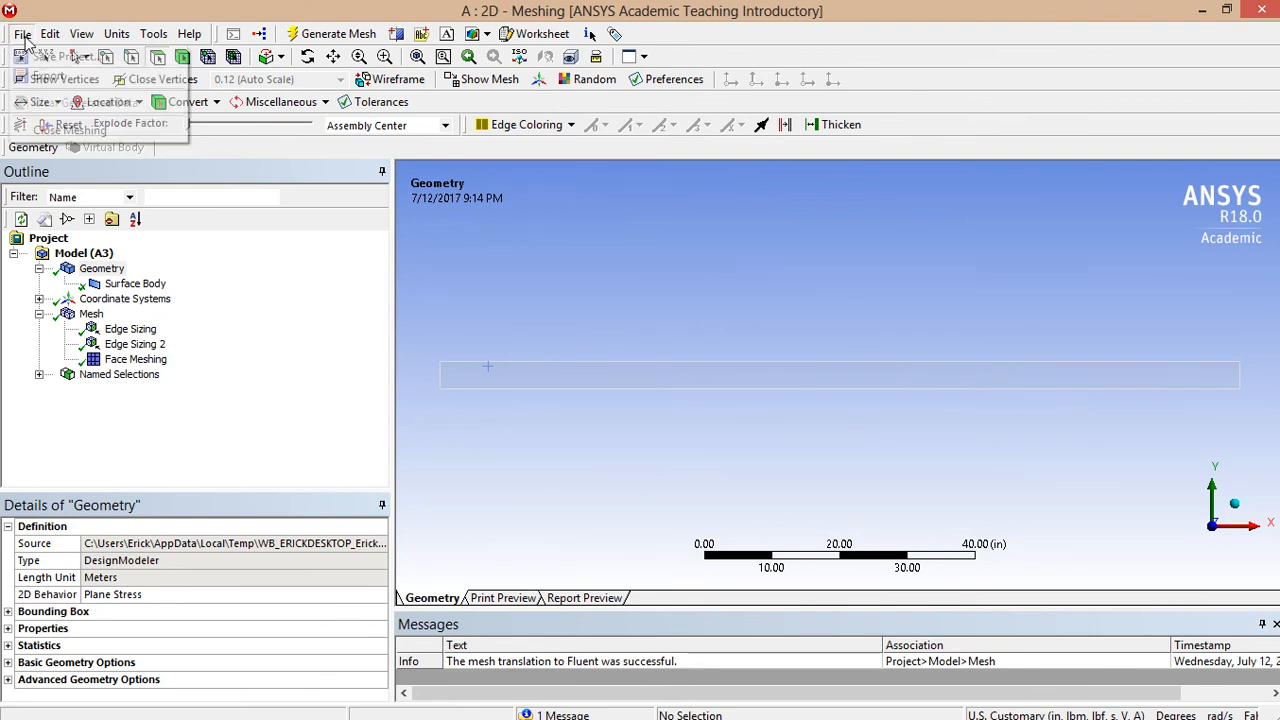
click(60, 128)
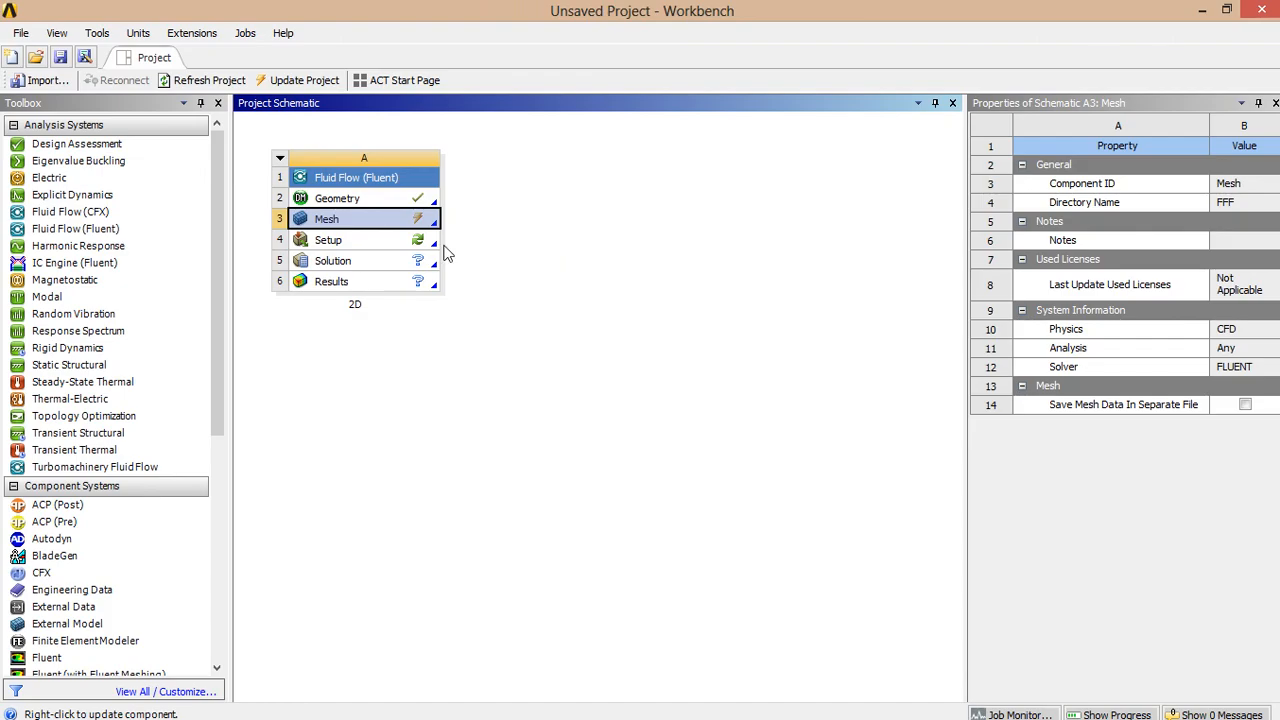
click(362, 245)
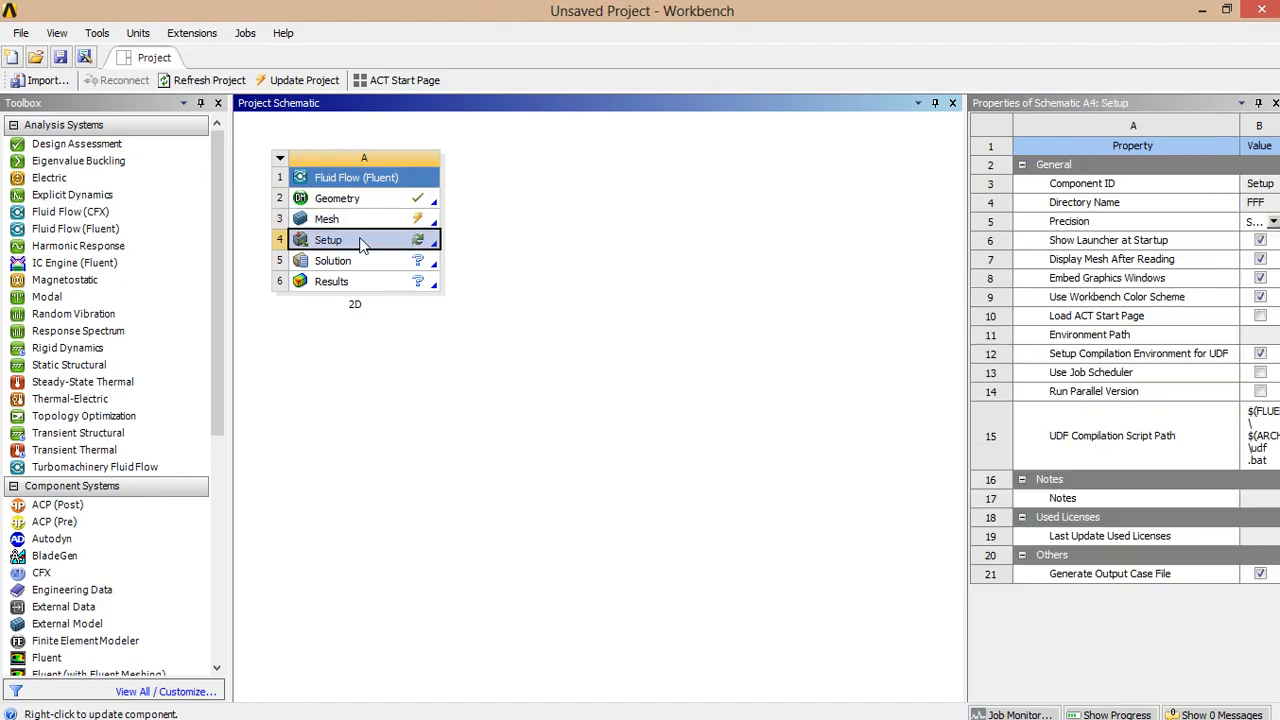
- Update the Mesh cell in the Project Schematic so it shows as up to date
right_click(350, 232)
click(346, 227)
right_click(346, 227)
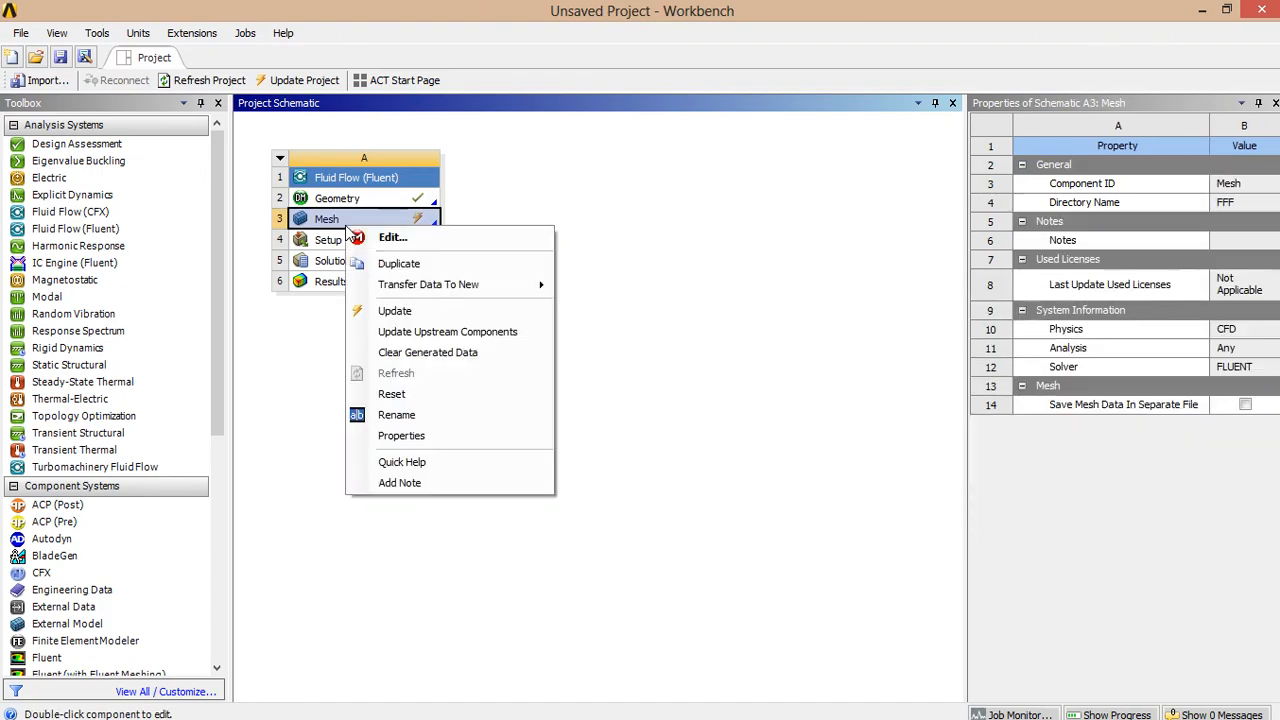
click(385, 310)
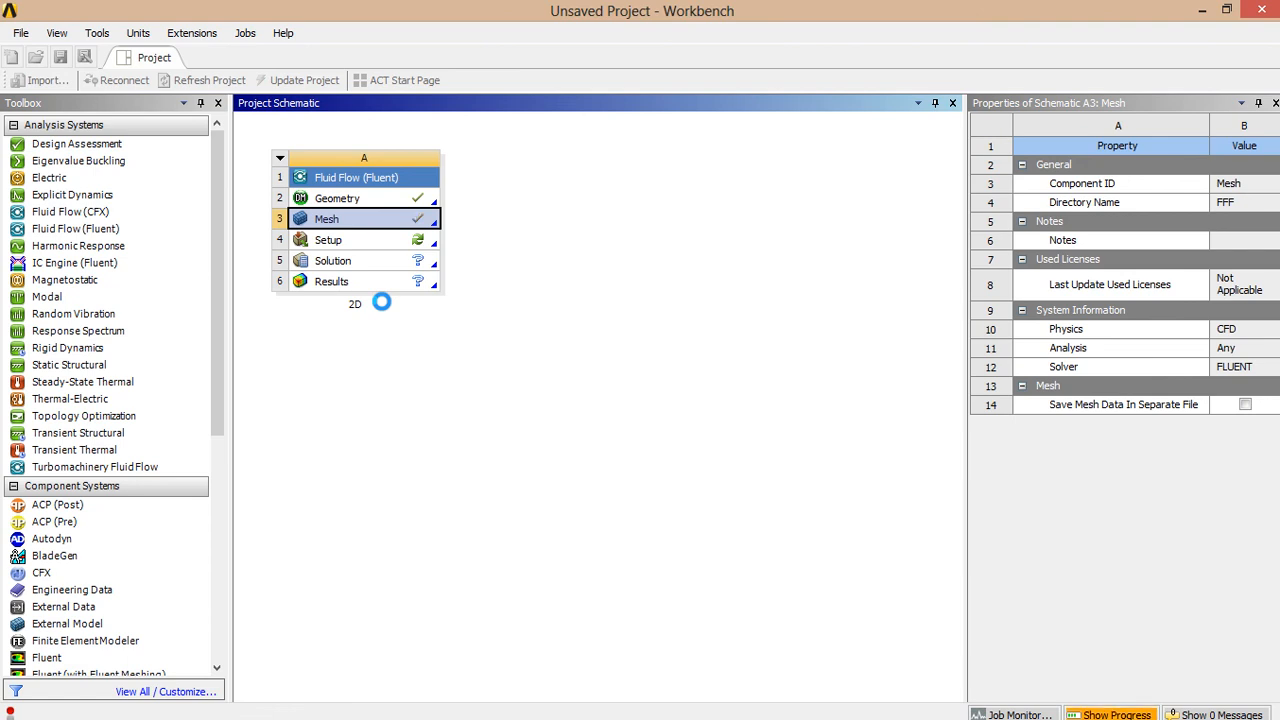
click(350, 245)
right_click(352, 249)
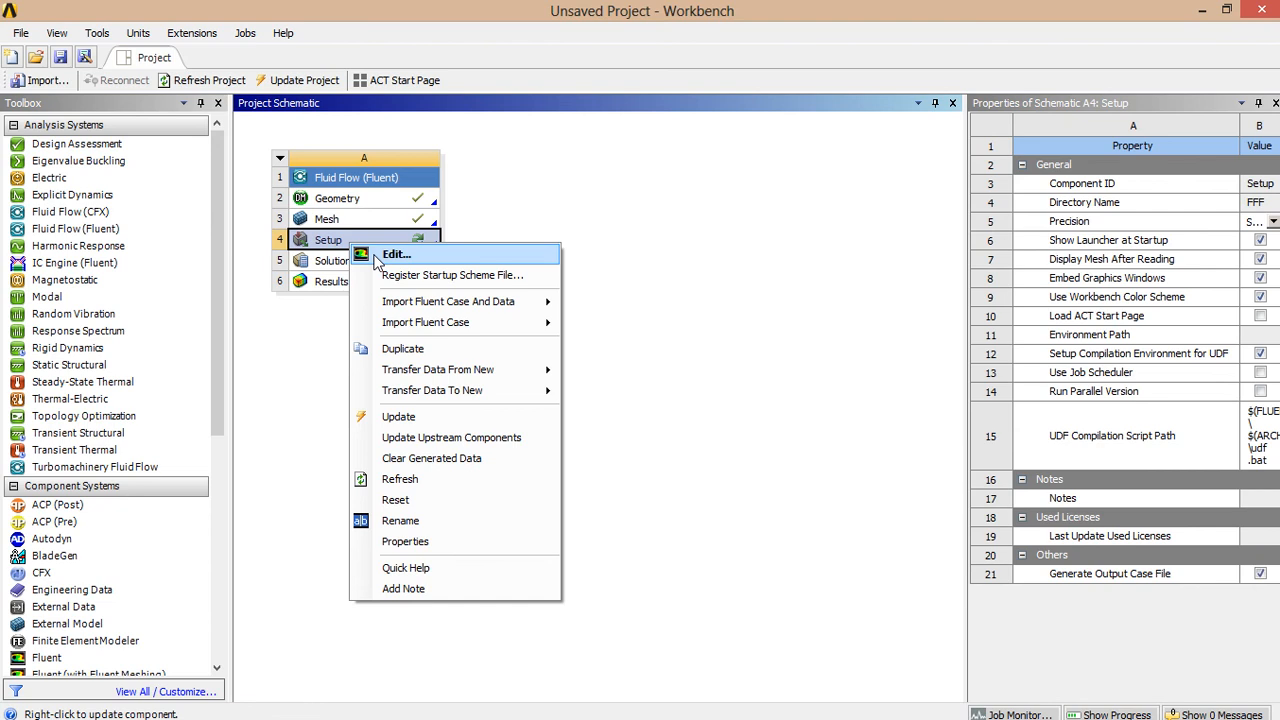
- Launch Fluent from Setup with Double Precision, running Parallel on the local machine
click(396, 254)
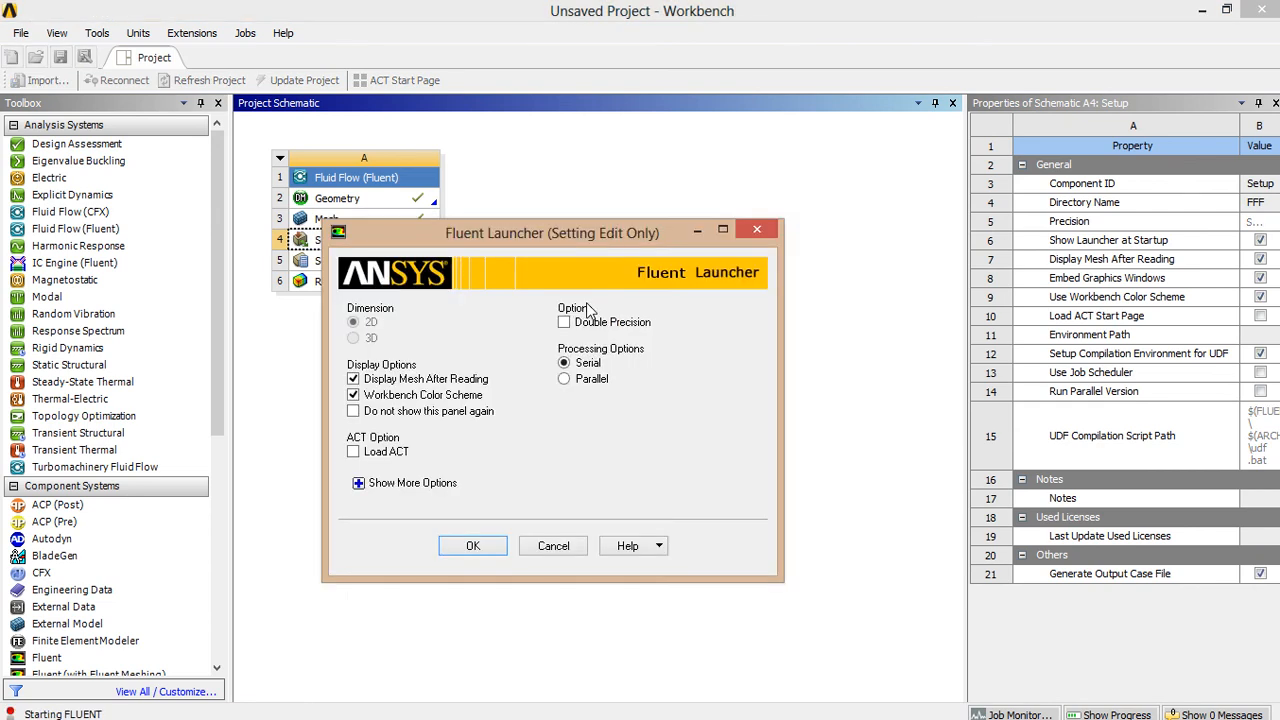
click(588, 323)
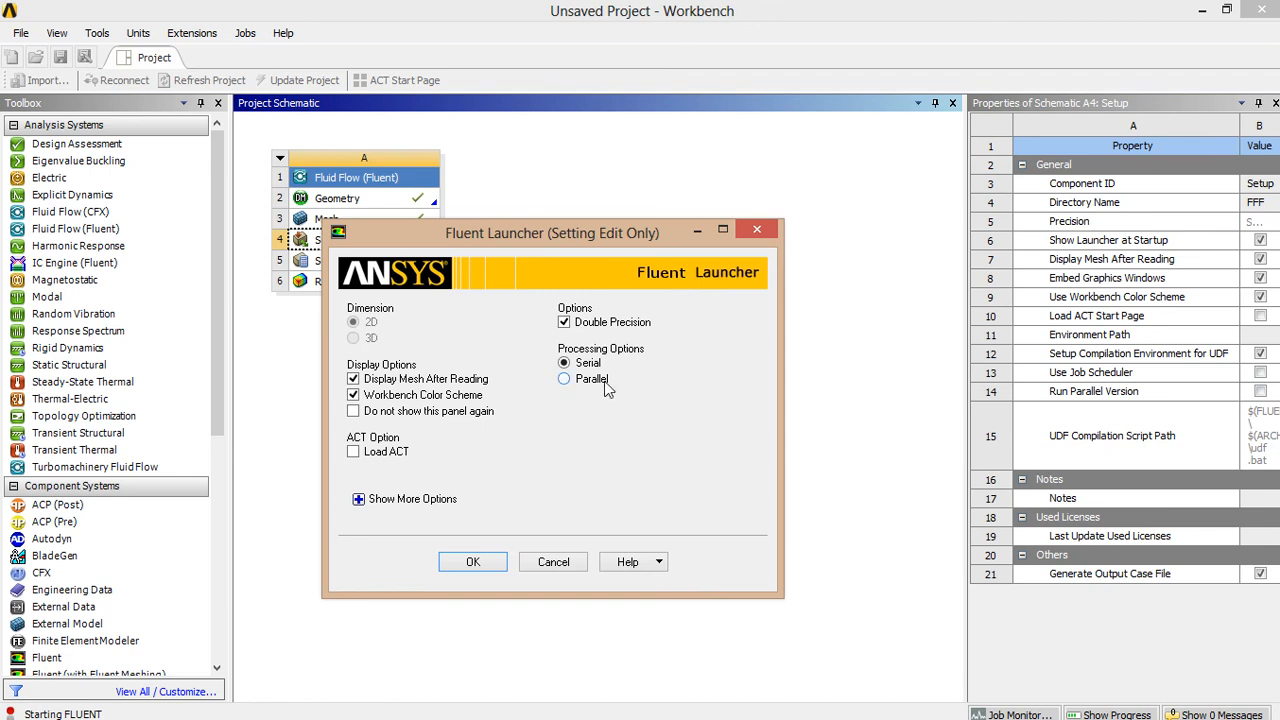
click(590, 379)
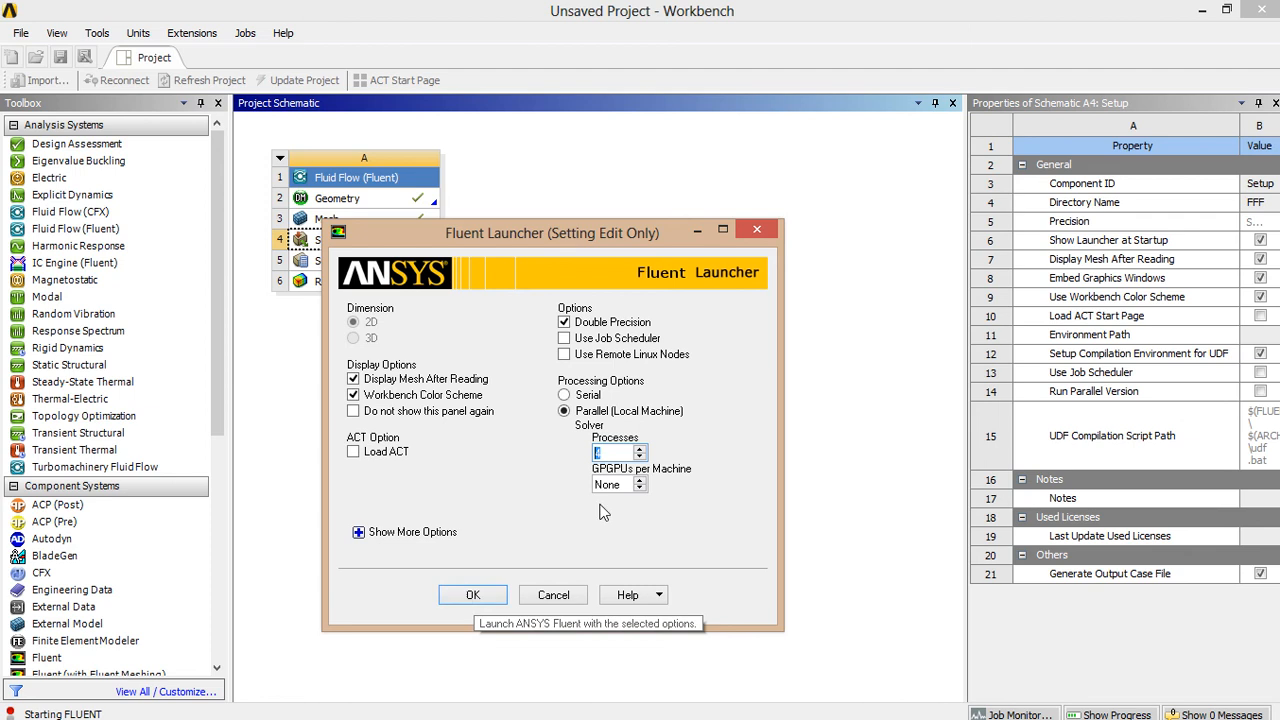
click(473, 597)
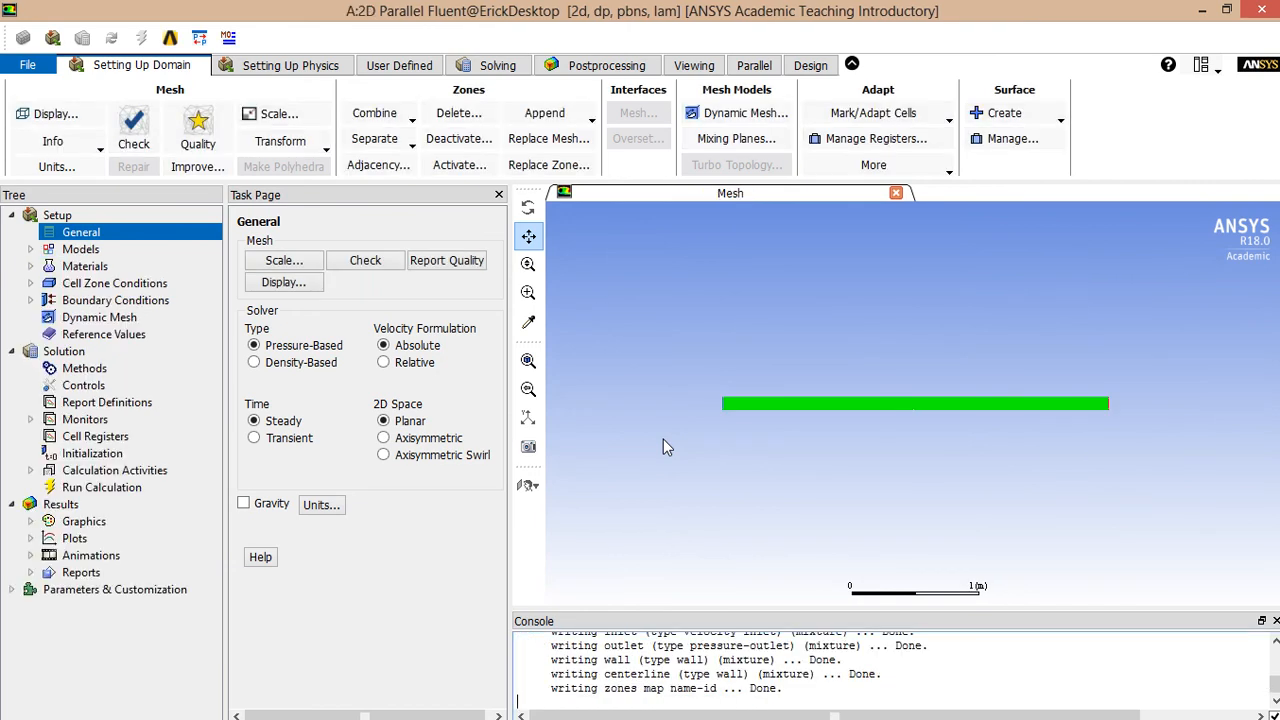
- Run Fluent's mesh check and switch the 2D space to Axisymmetric
scroll(1030, 380, up, 2)
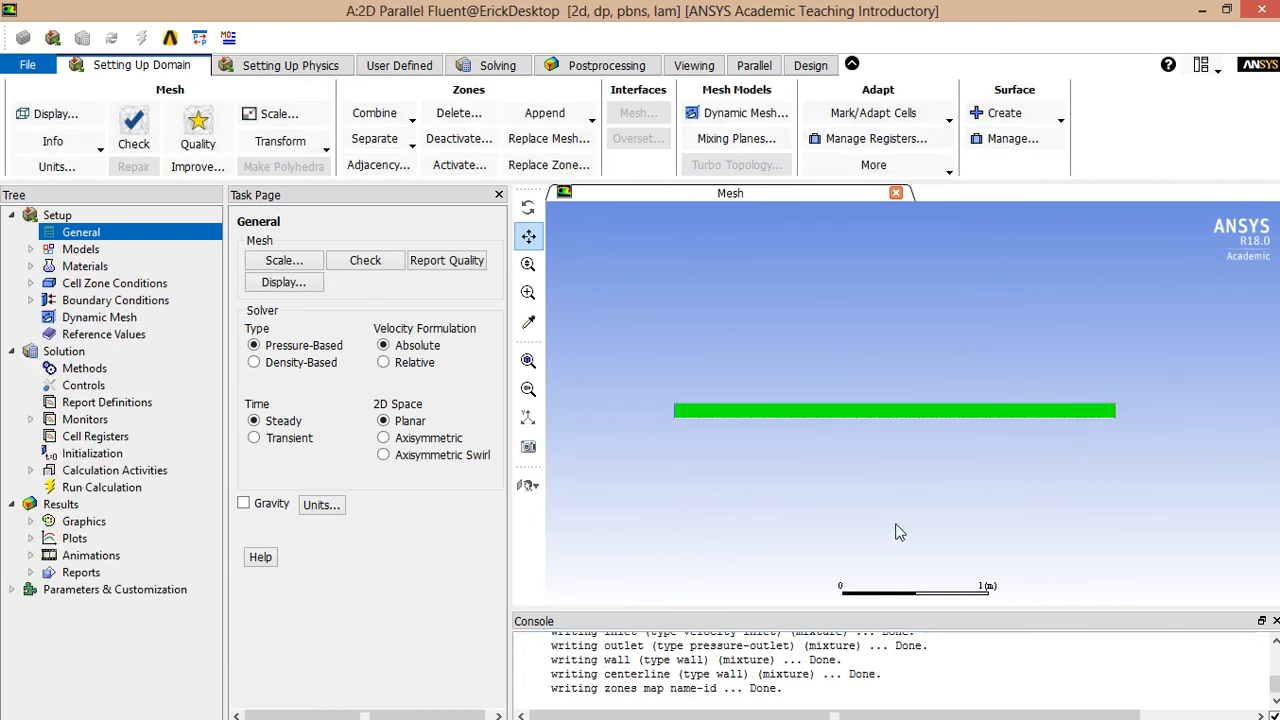
scroll(878, 460, up, 1)
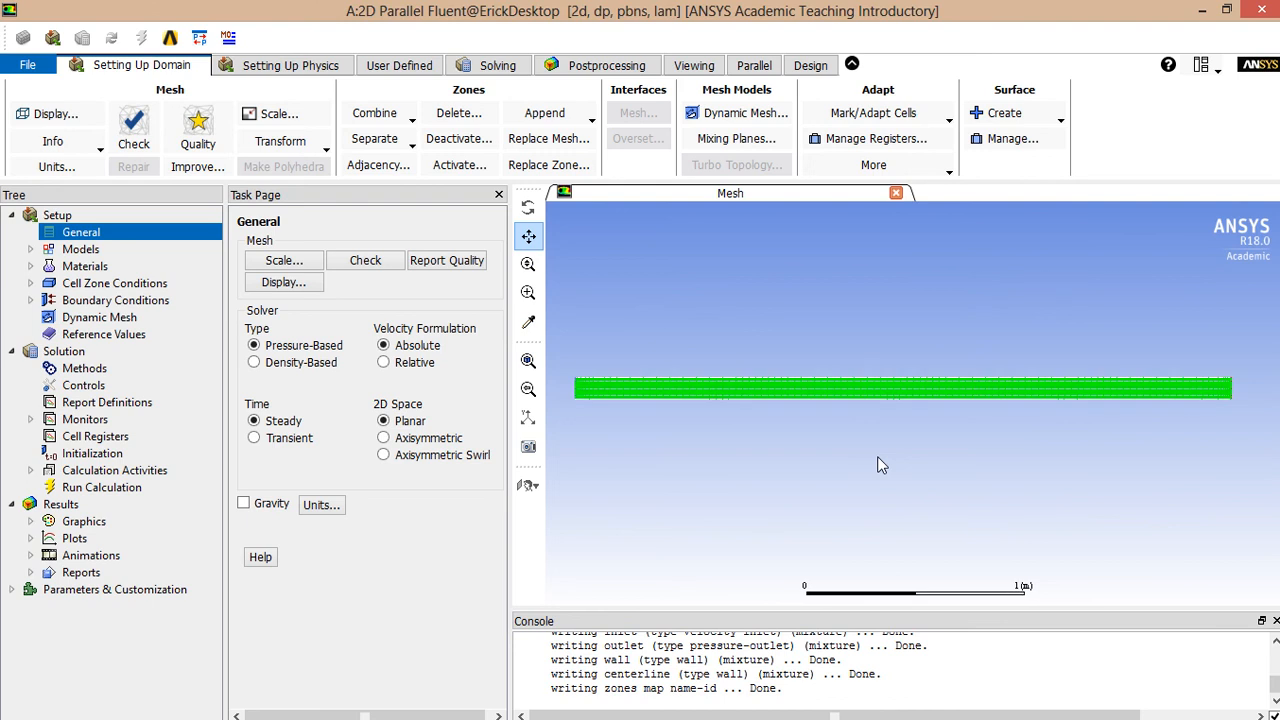
click(366, 261)
drag(577, 687, 522, 674)
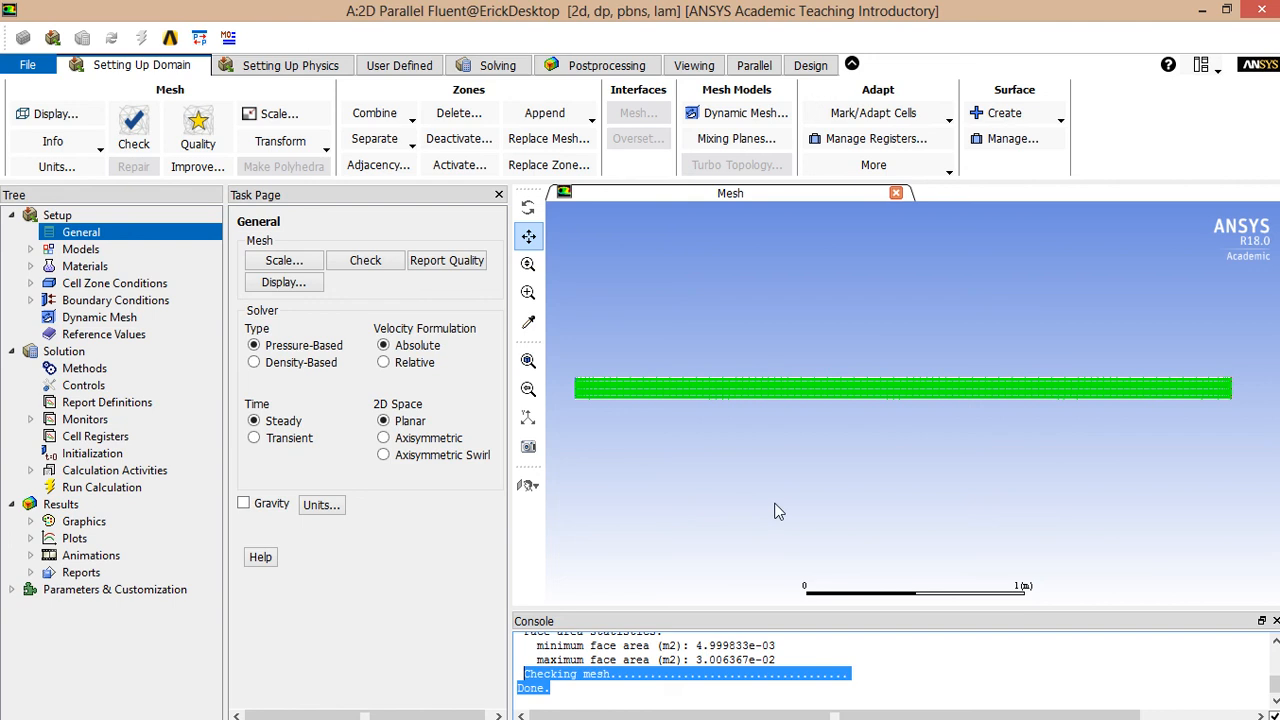
click(437, 447)
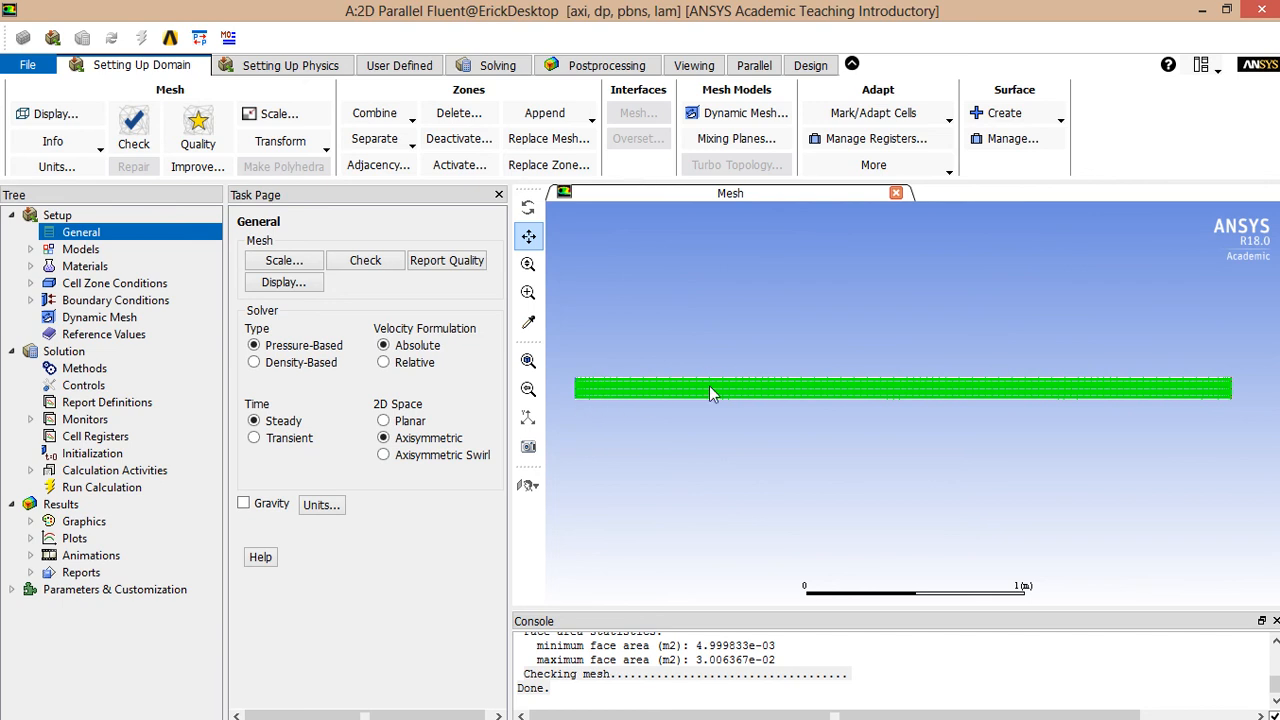
- Rename the air material to fluid and give it density 1 kg/m3
double_click(85, 266)
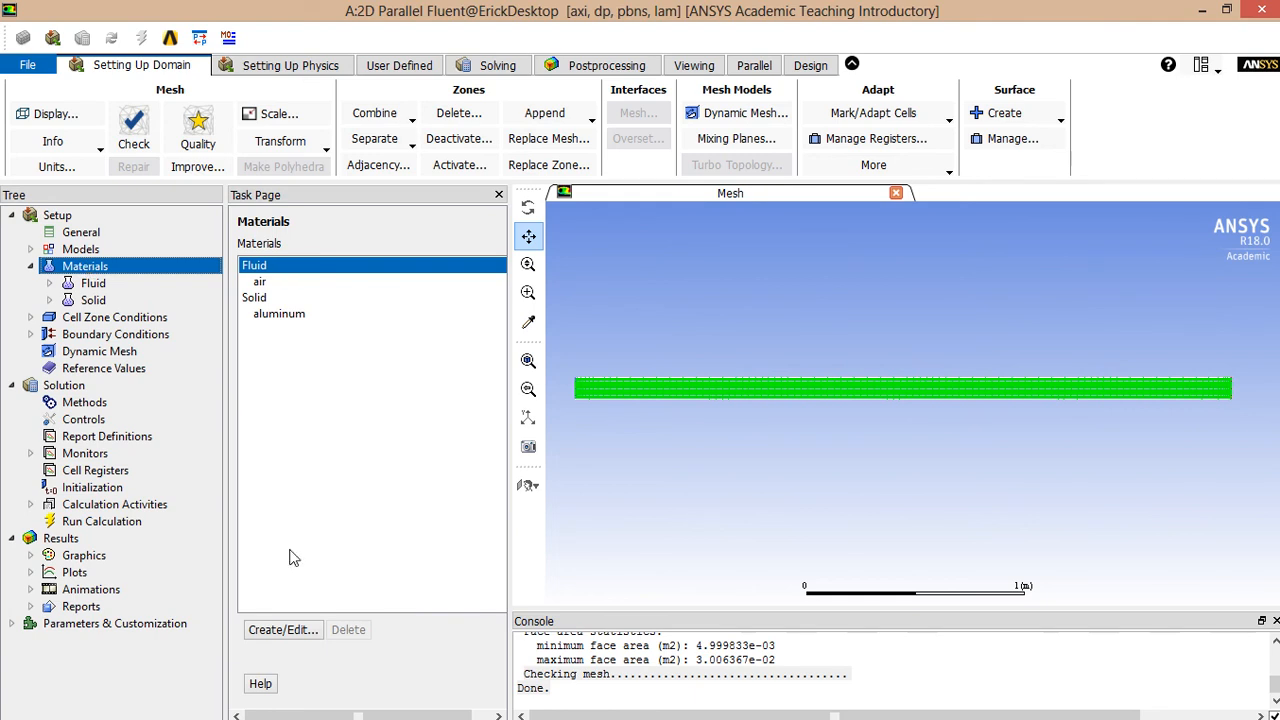
click(290, 629)
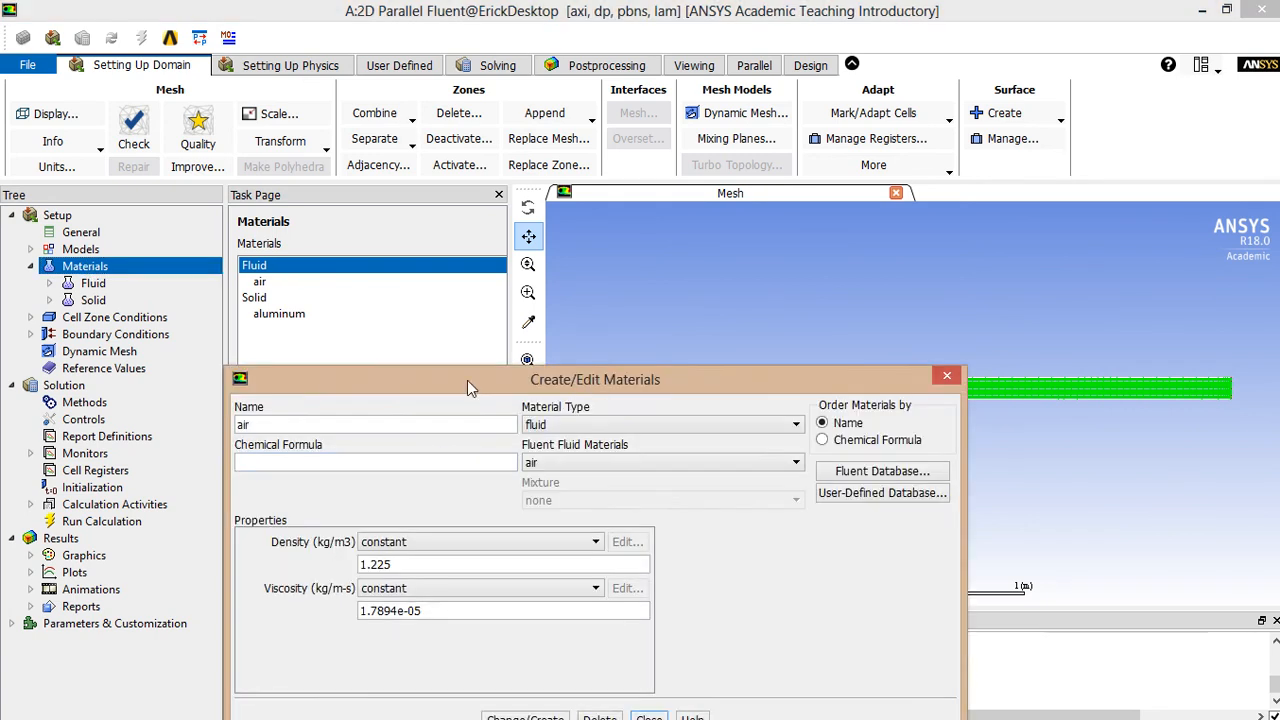
drag(467, 380, 517, 230)
double_click(388, 277)
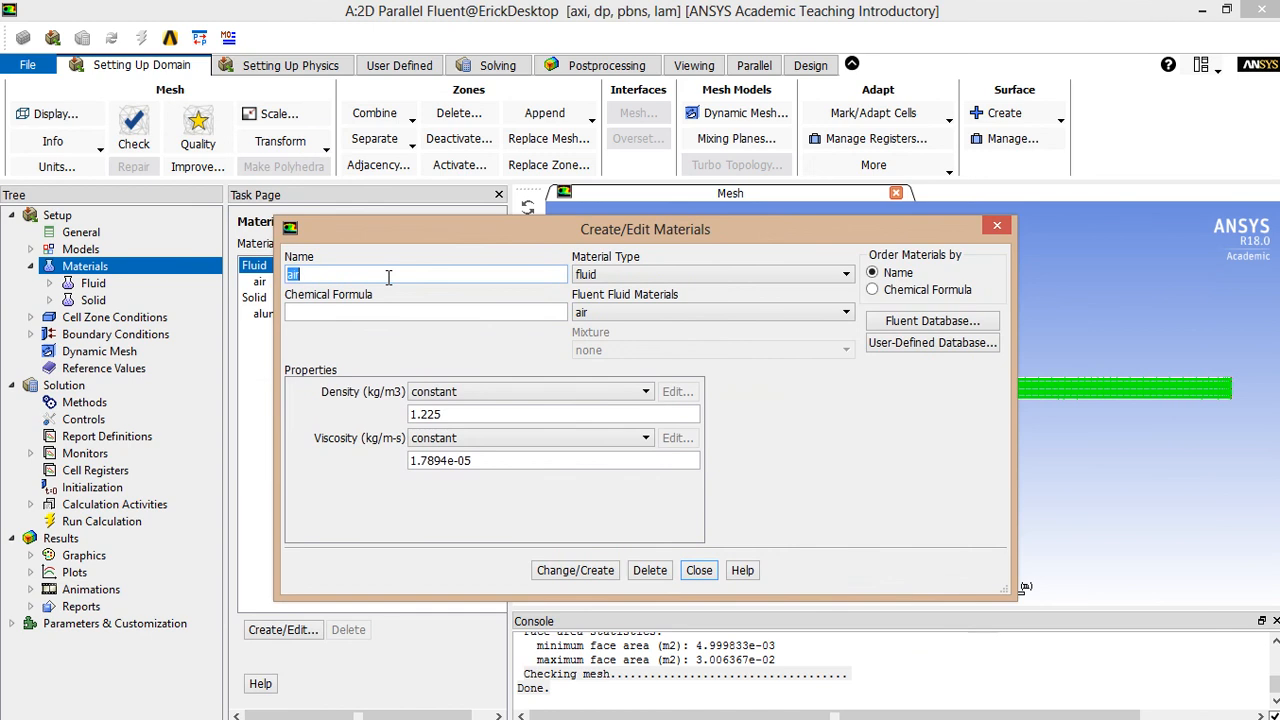
text(flyui)
key(BackSpace)
key(BackSpace)
key(BackSpace)
key(BackSpace)
text(luid)
key(Tab)
key(Tab)
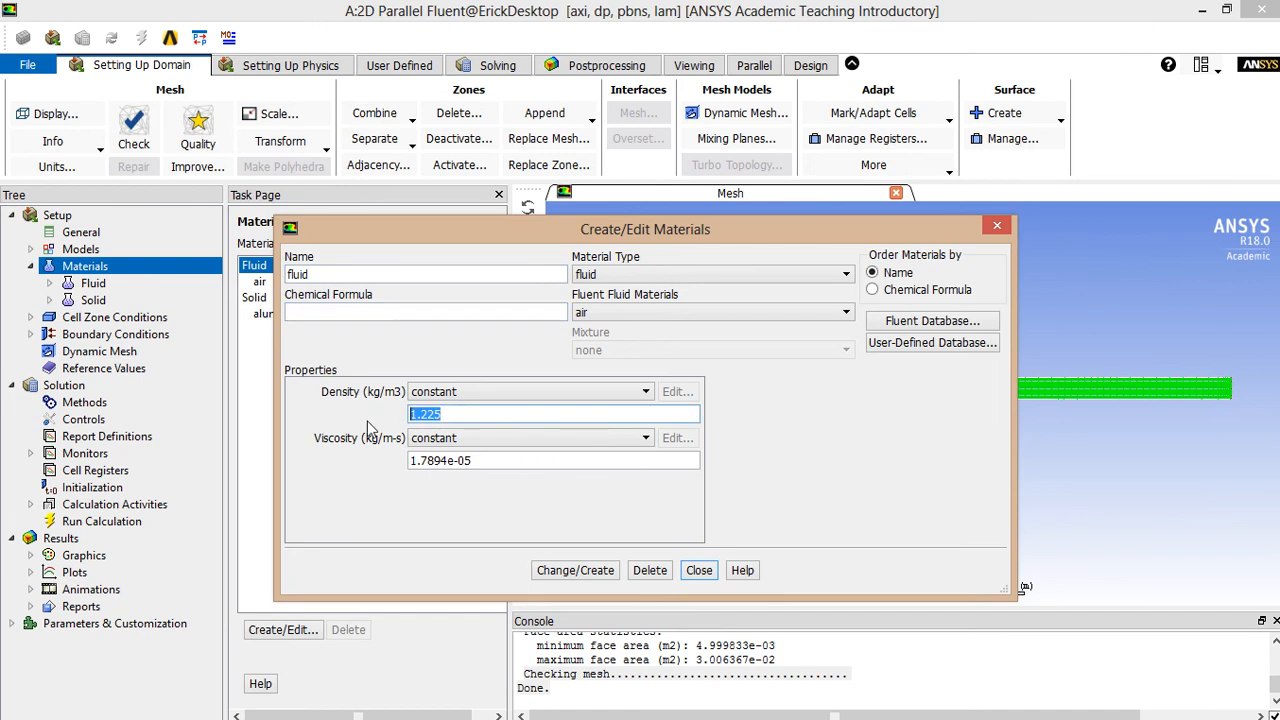
text(1)
- Set viscosity to 0.002 kg/m-s and overwrite air with the fluid material
triple_click(519, 455)
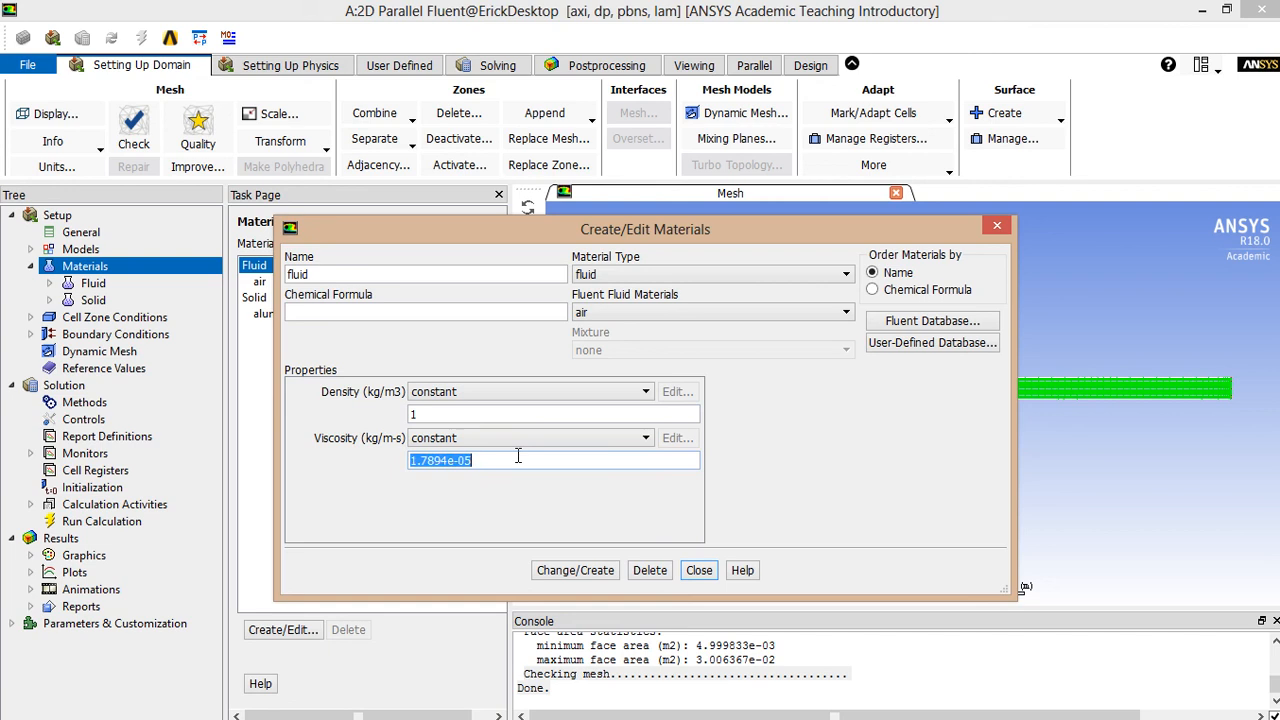
text(0.002)
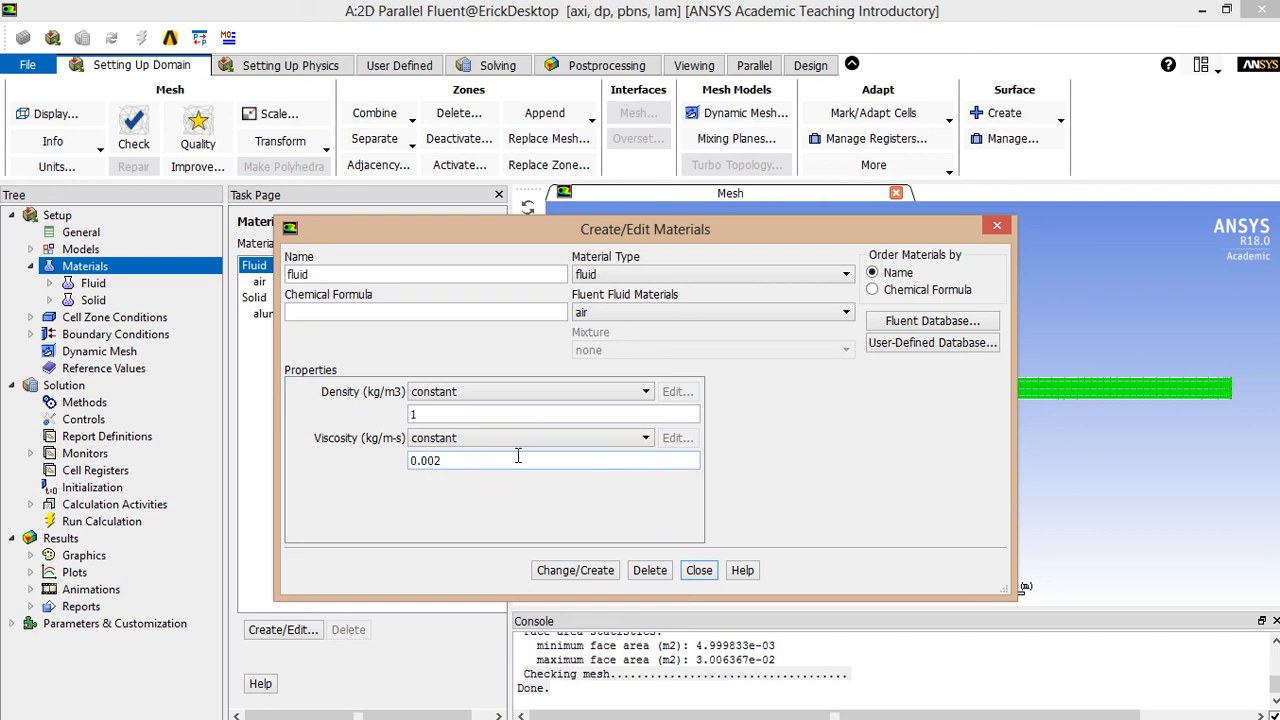
click(596, 572)
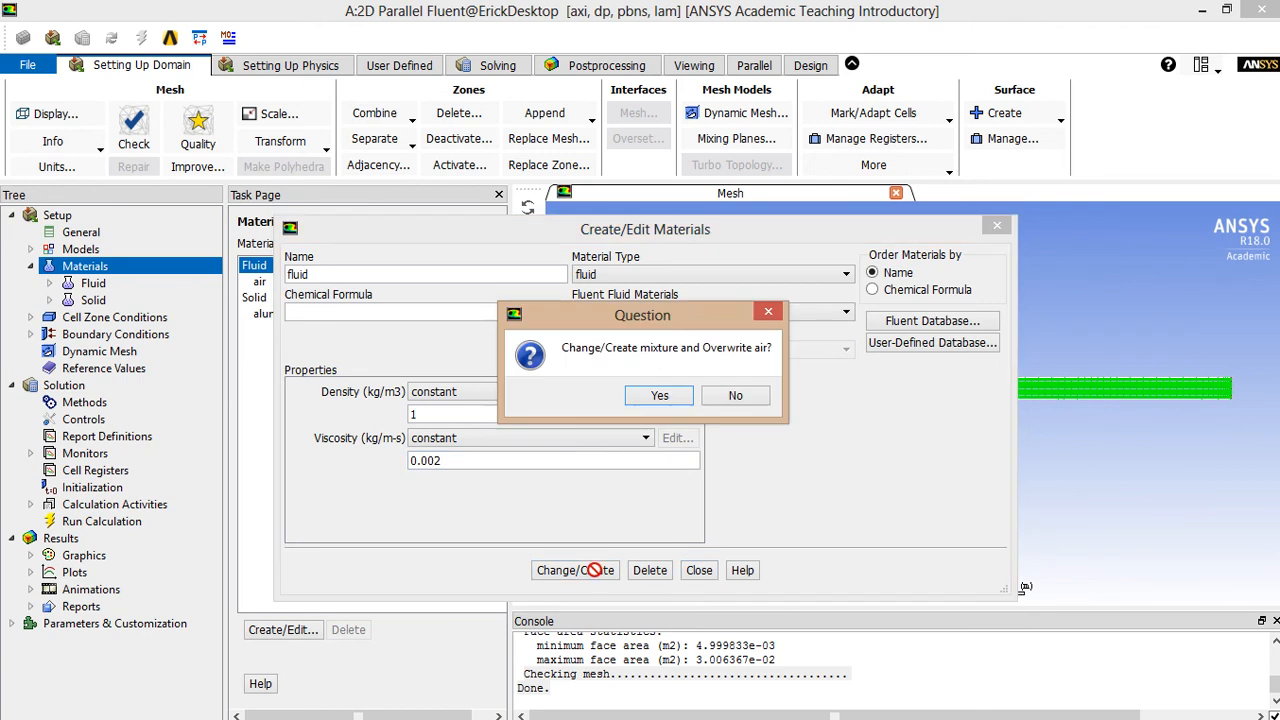
click(673, 404)
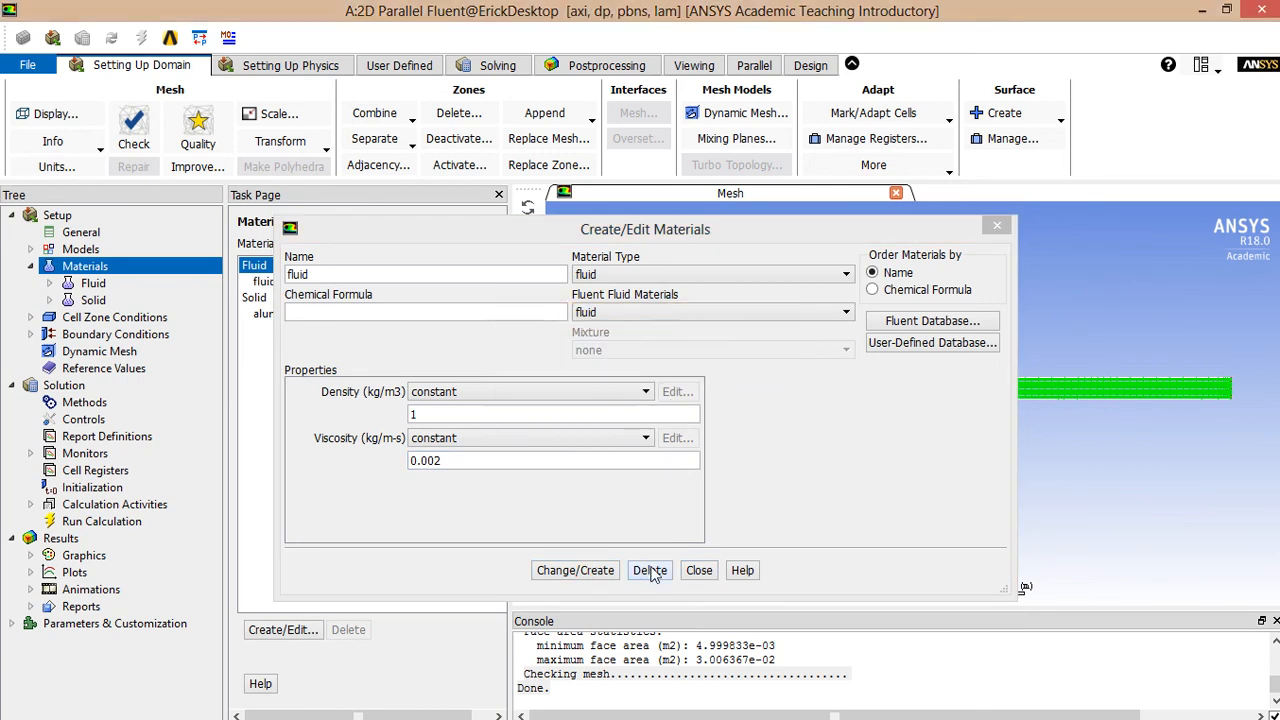
click(698, 571)
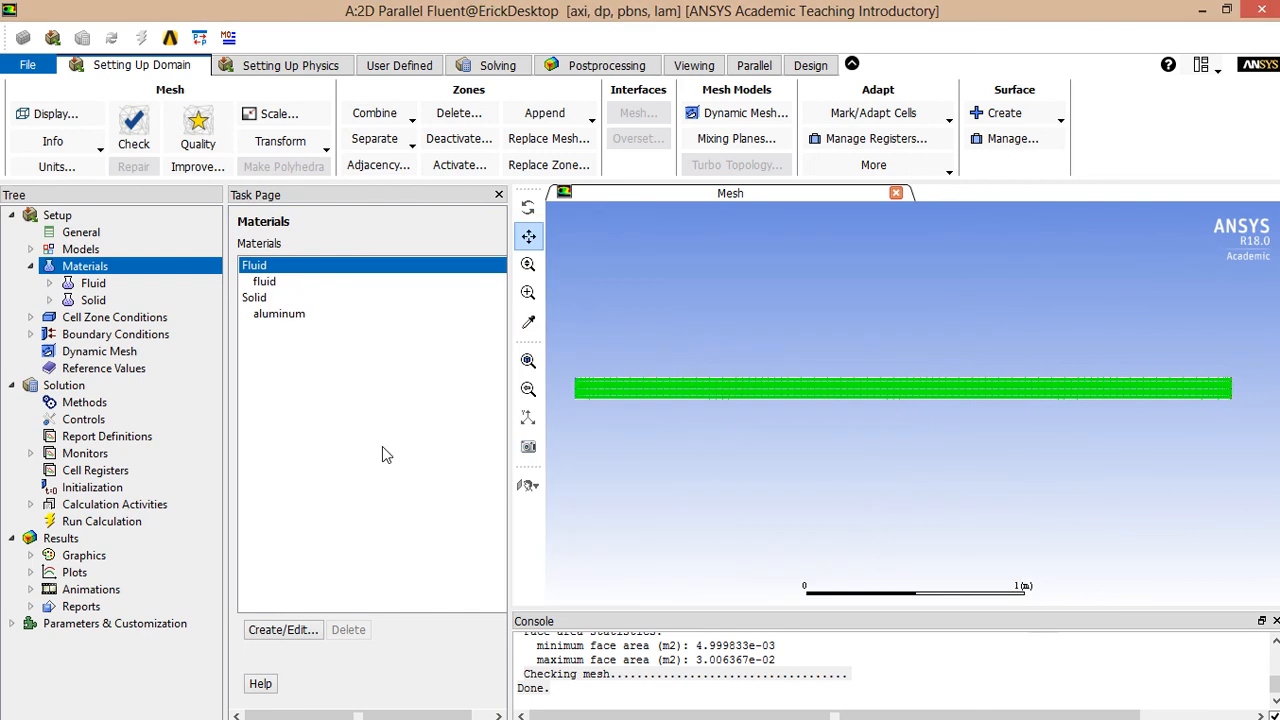
click(278, 285)
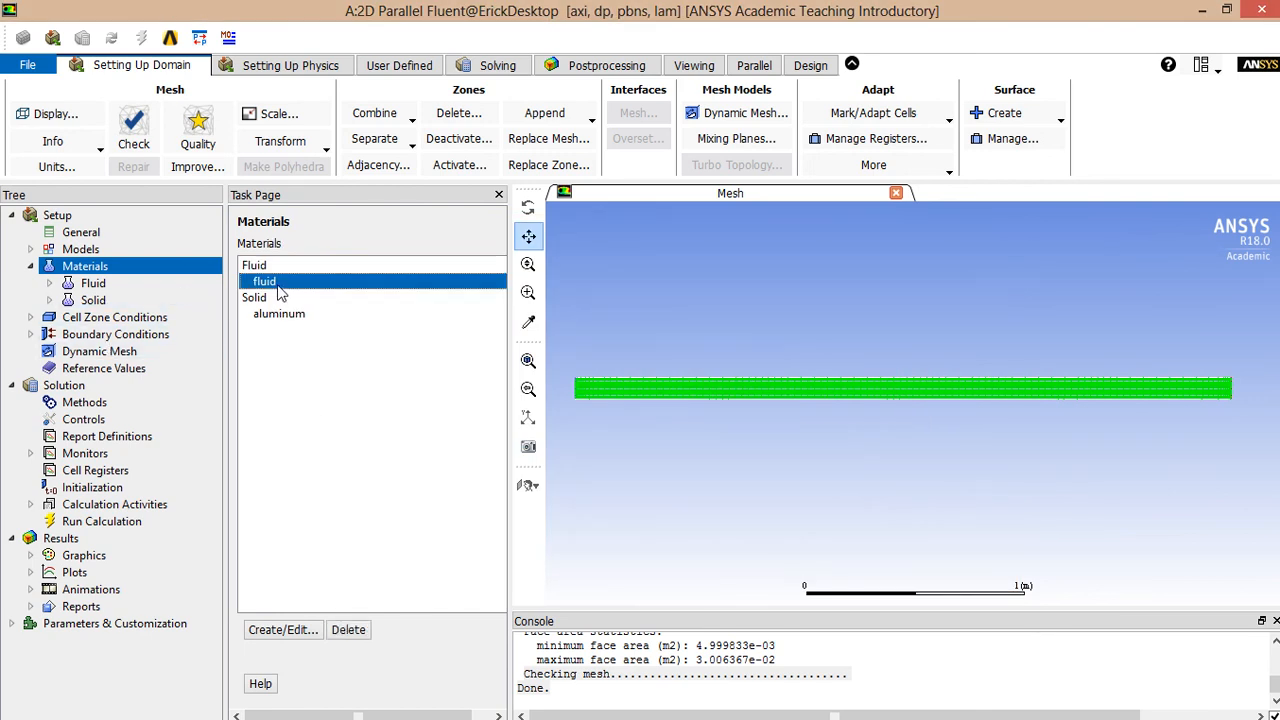
- Confirm the fluid cell zone uses the fluid material, then go to Boundary Conditions
click(157, 318)
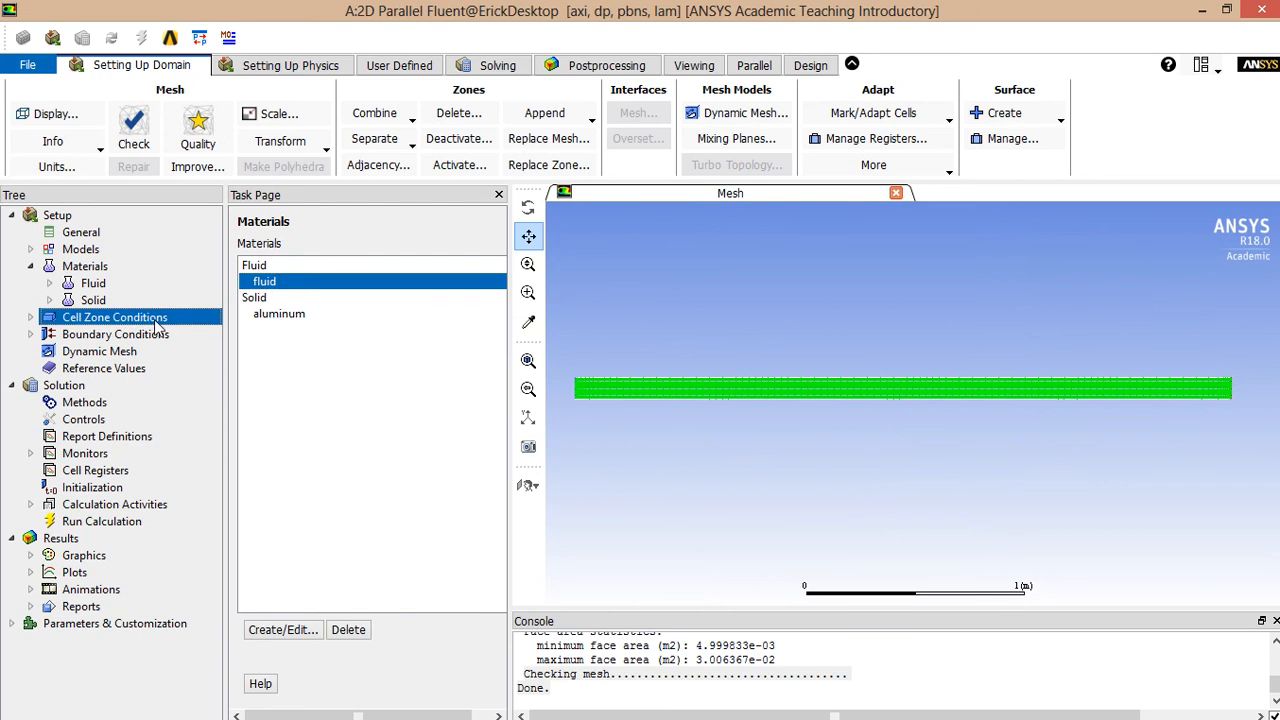
click(253, 278)
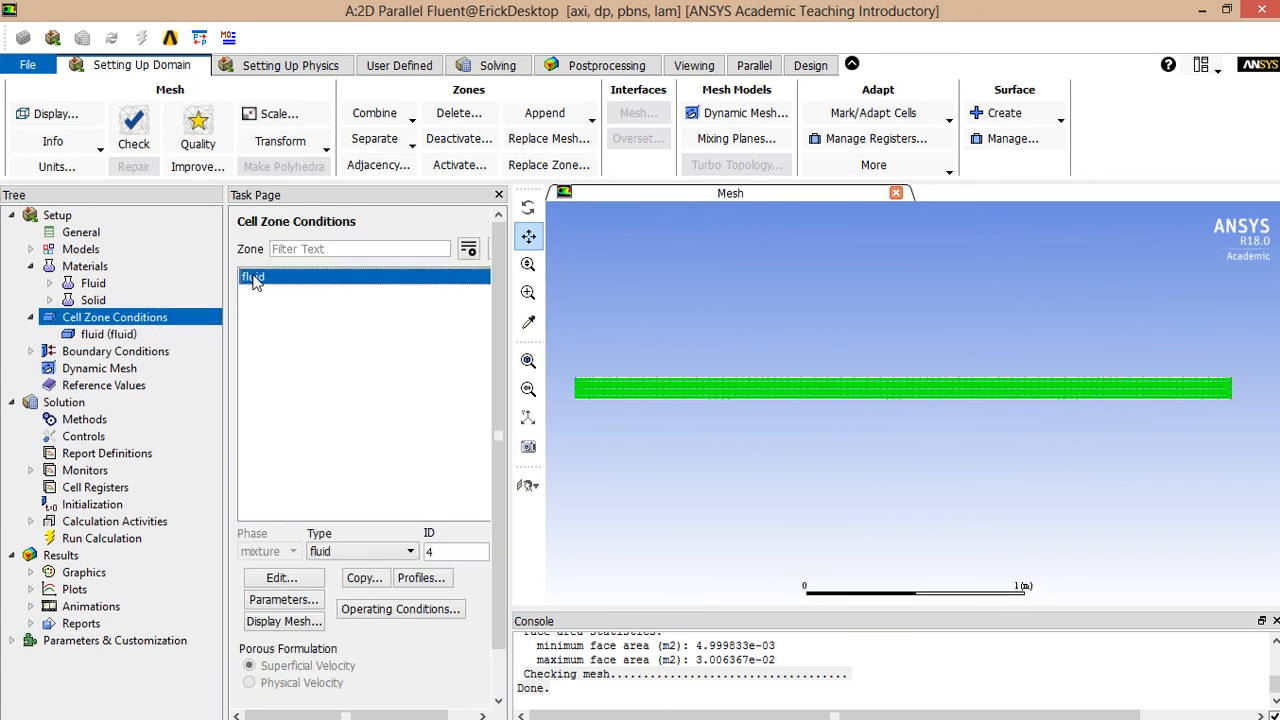
click(281, 578)
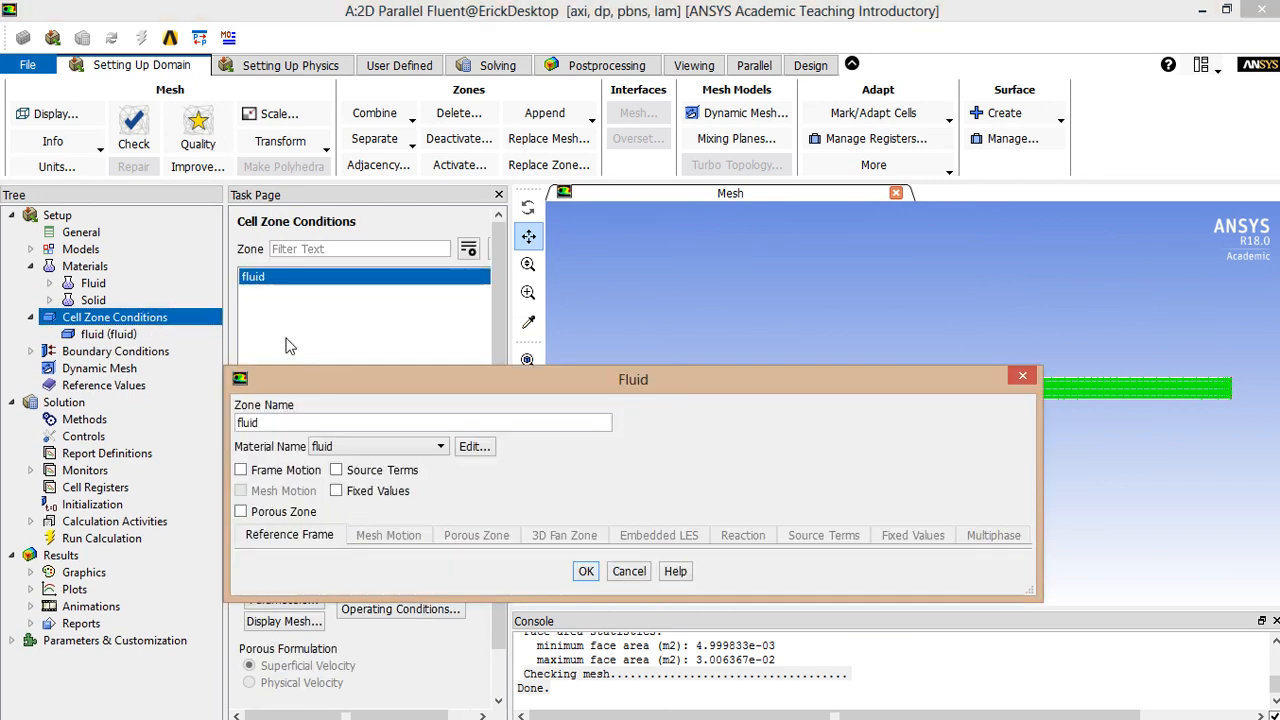
click(352, 446)
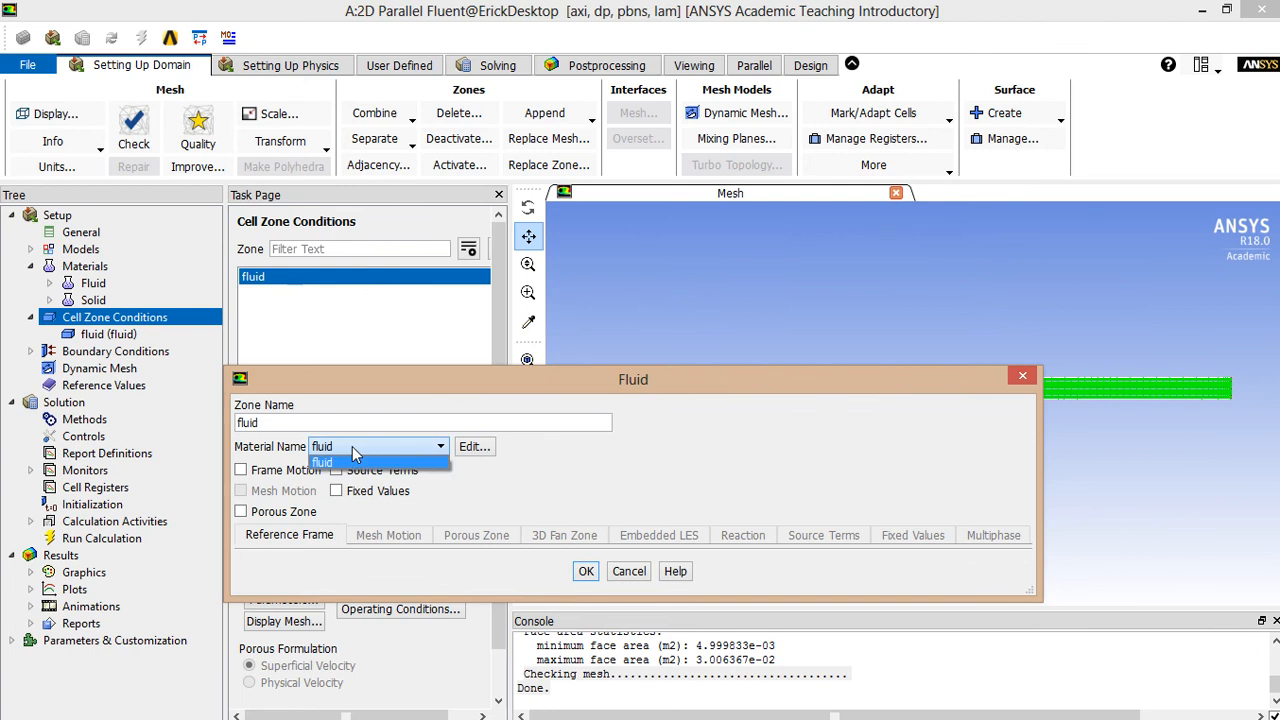
click(352, 446)
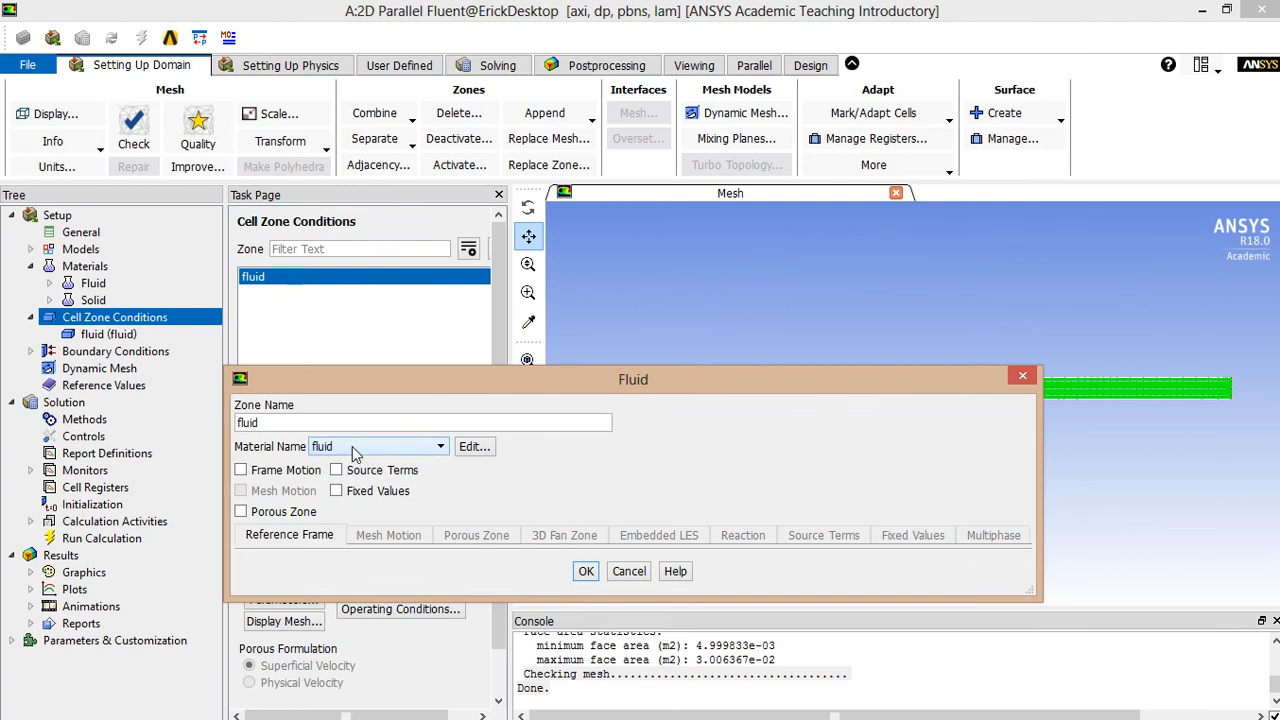
click(473, 447)
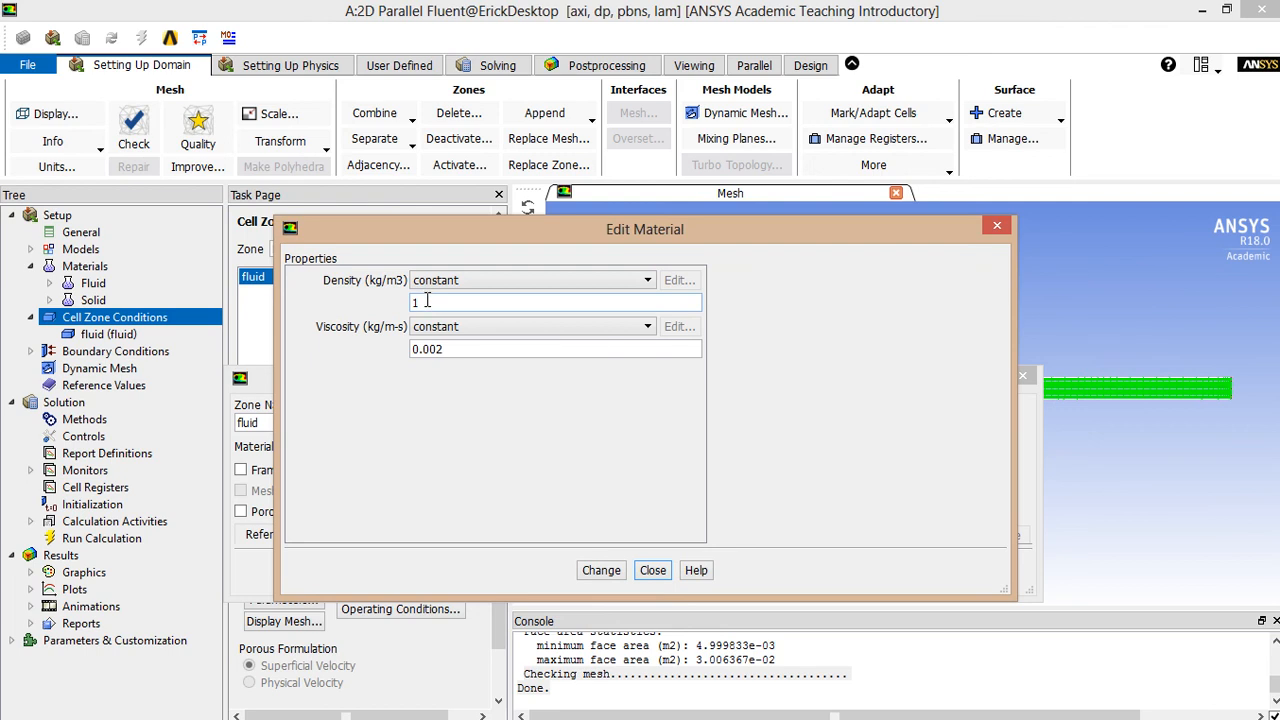
click(652, 570)
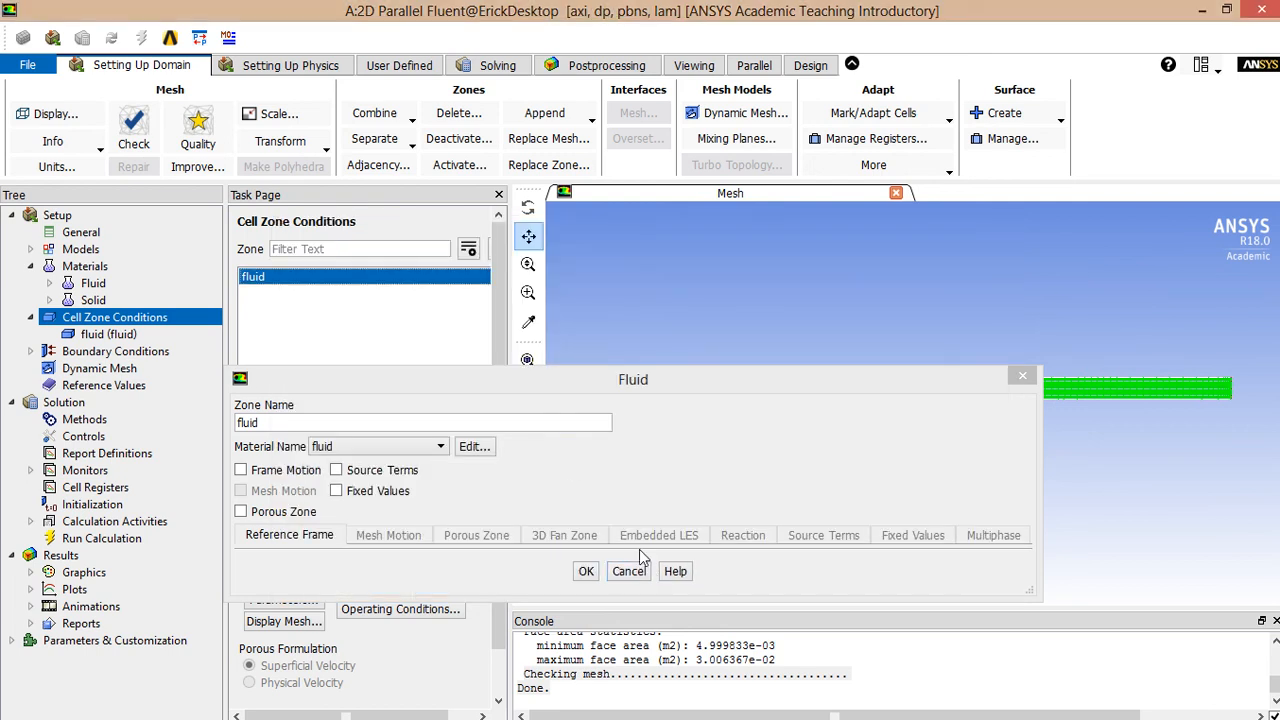
click(641, 573)
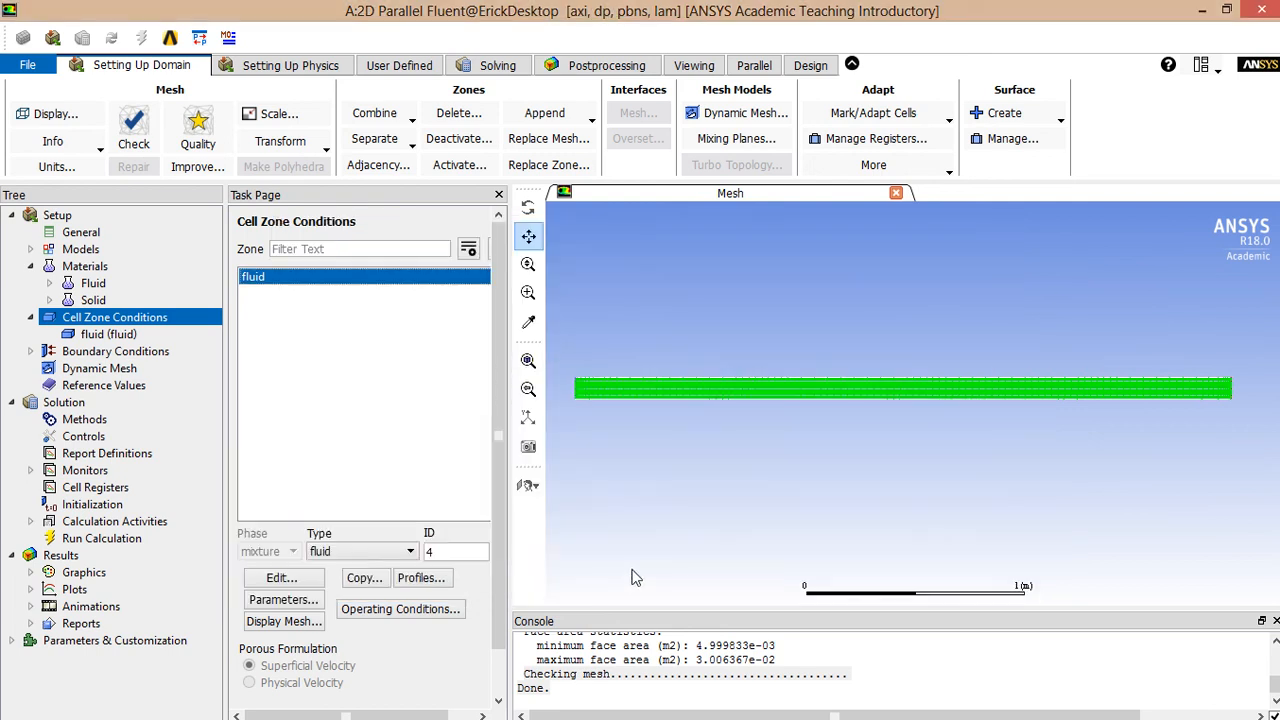
click(108, 352)
- Change the centerline boundary type from wall to axis and confirm it
click(284, 279)
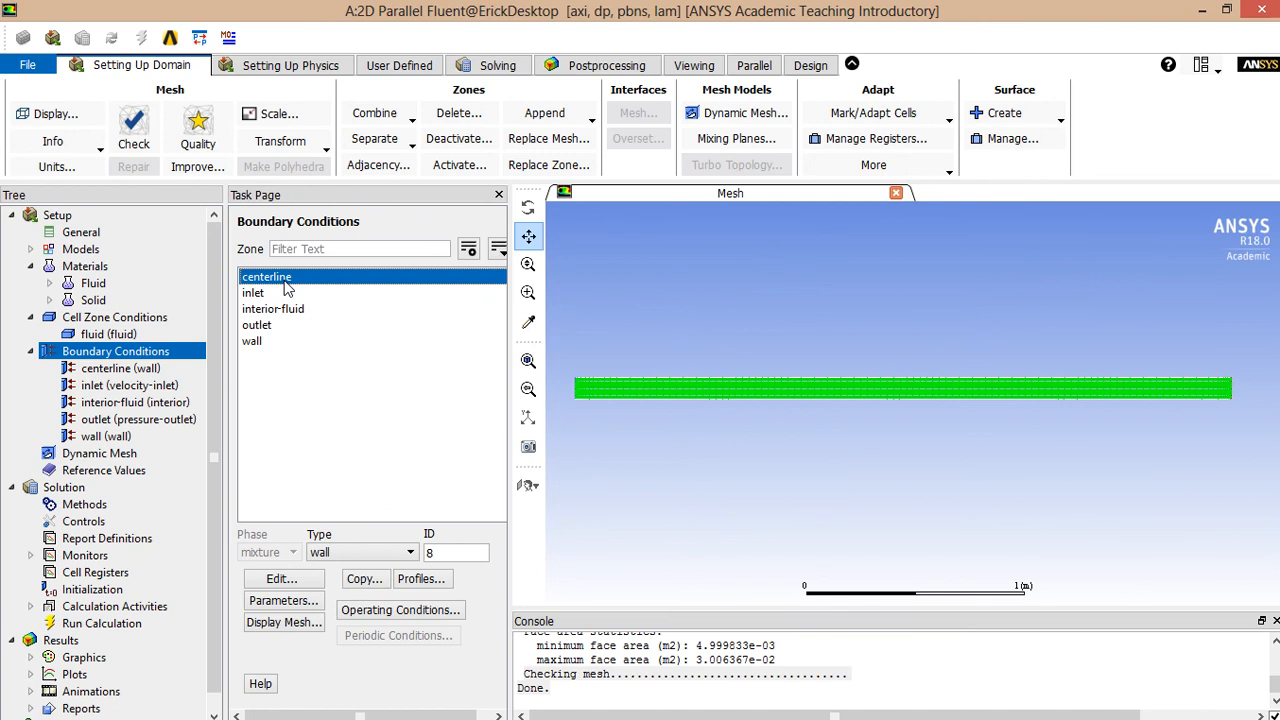
click(386, 553)
scroll(370, 632, up, 2)
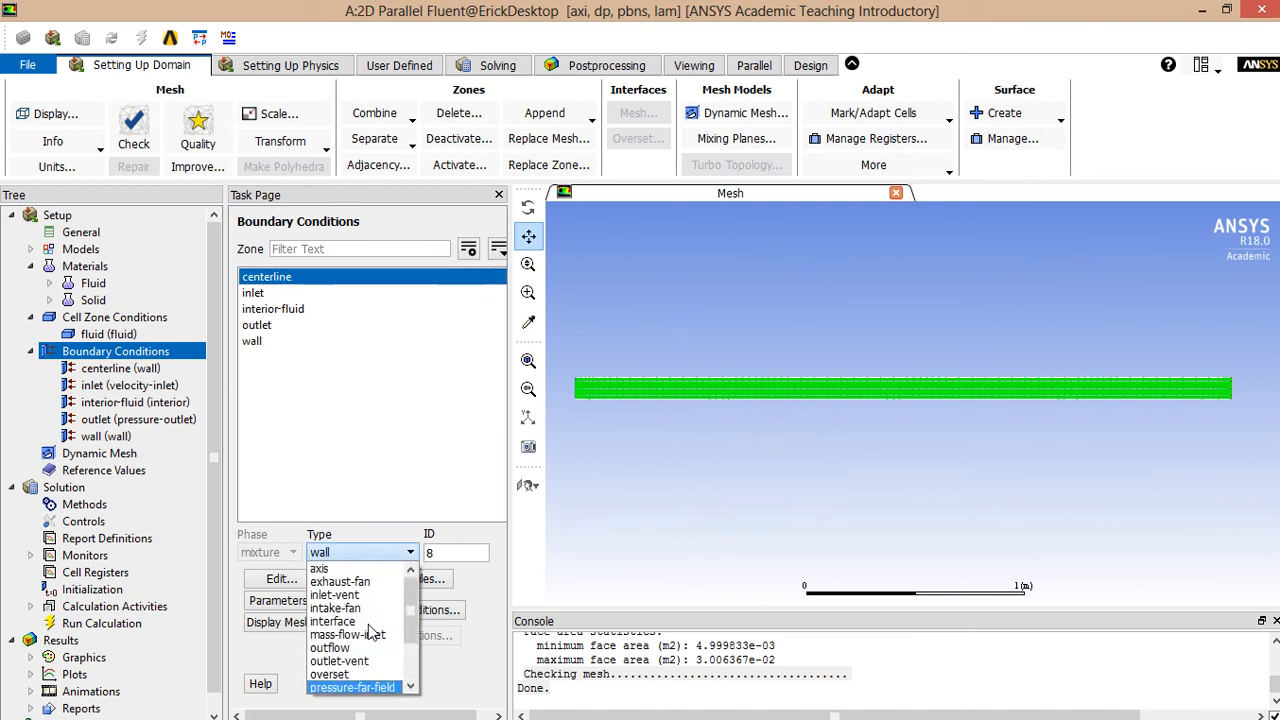
click(325, 568)
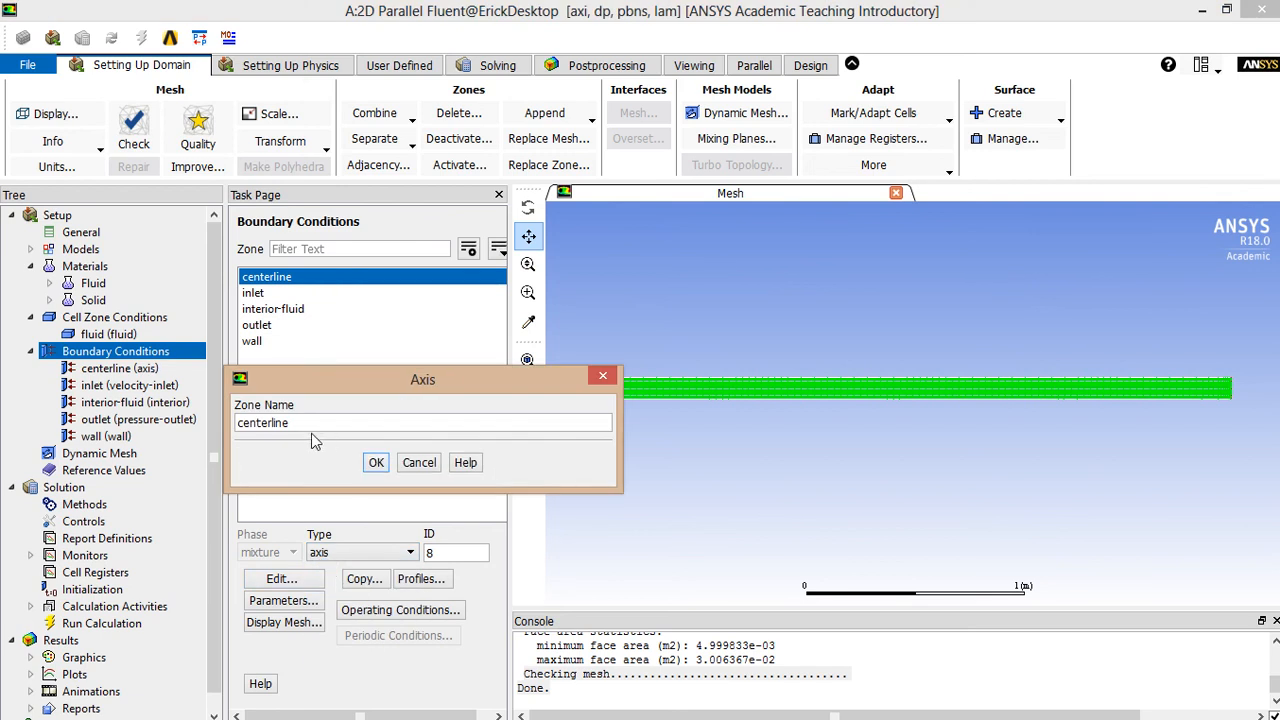
click(376, 462)
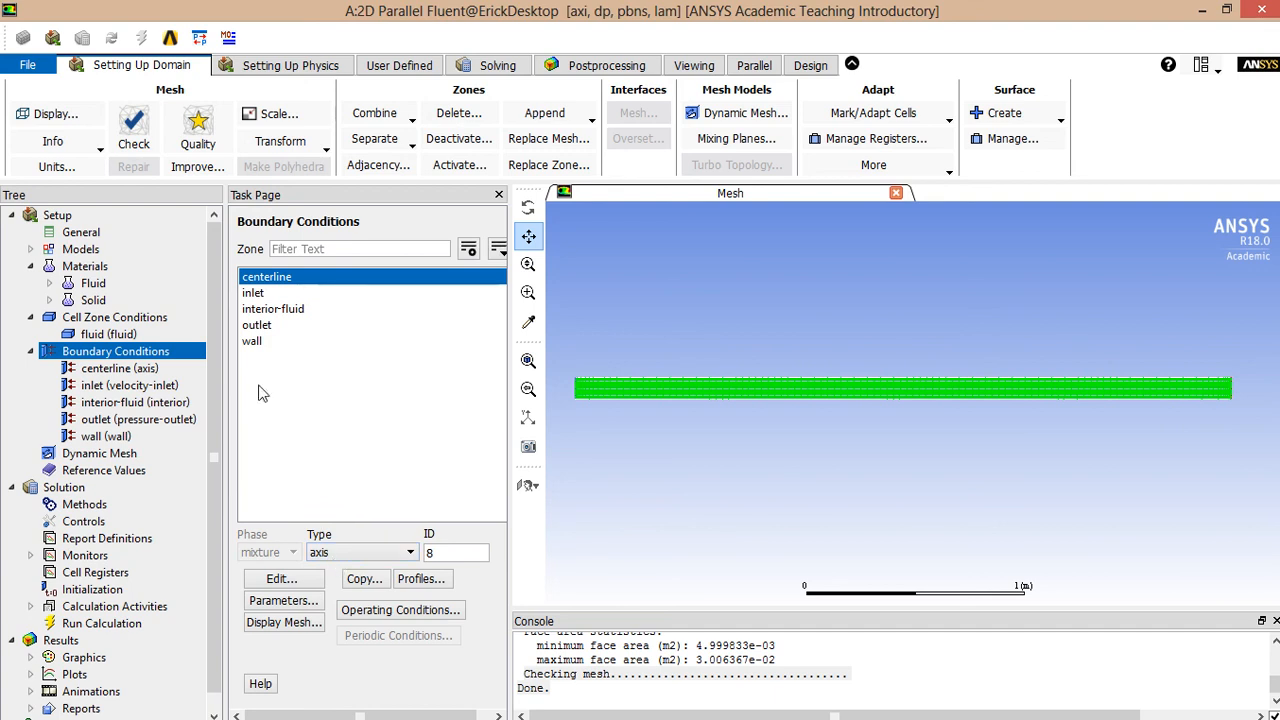
- Set the inlet to component velocity with an axial velocity of 1 m/s in the absolute frame
click(279, 295)
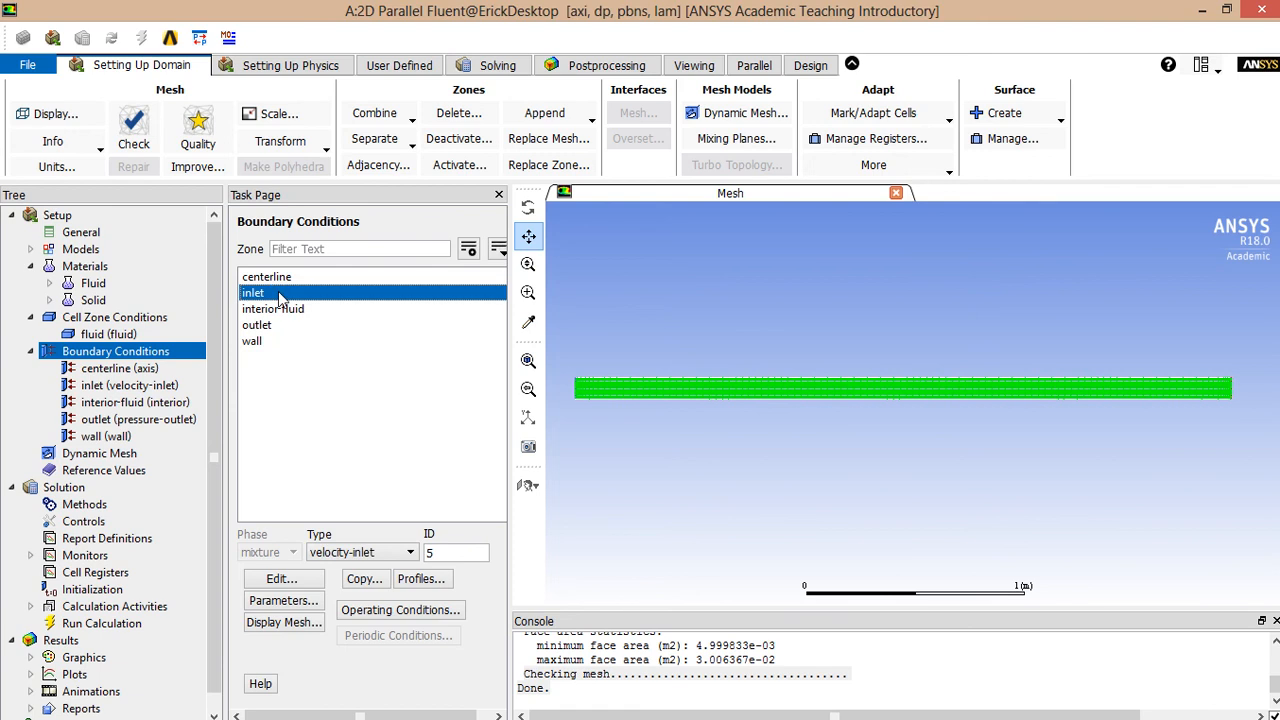
click(281, 579)
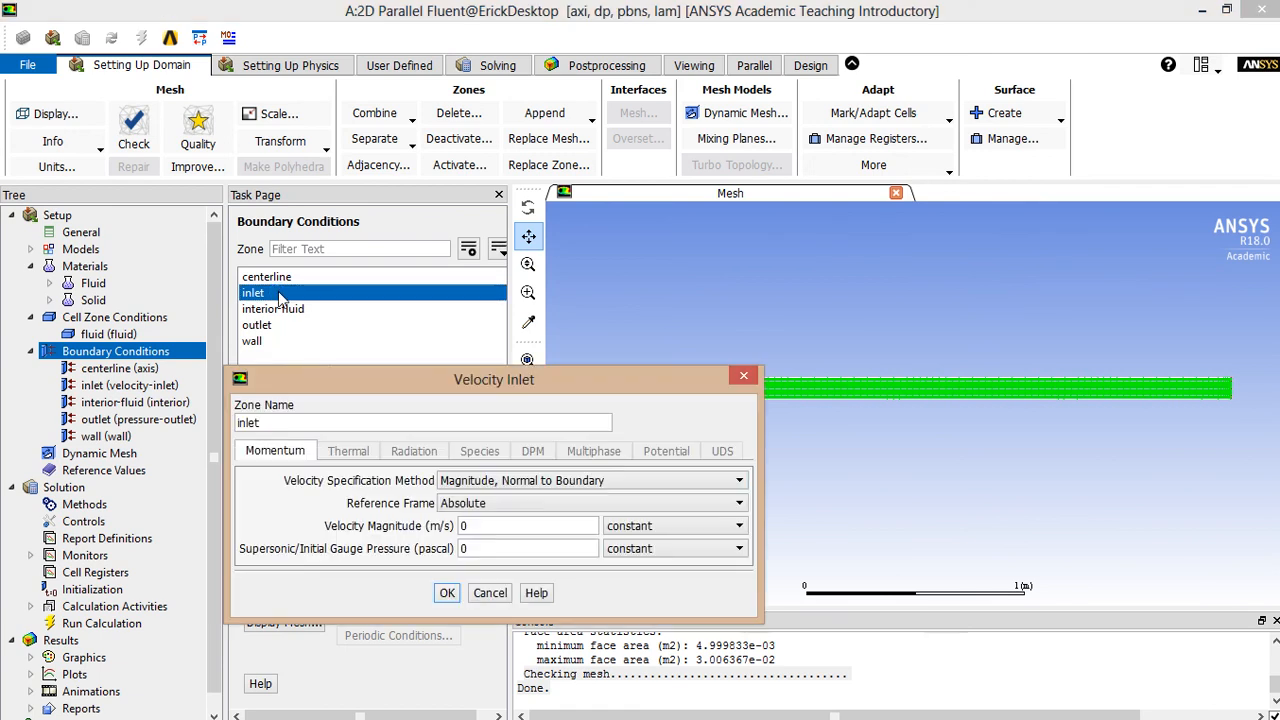
click(497, 484)
click(497, 511)
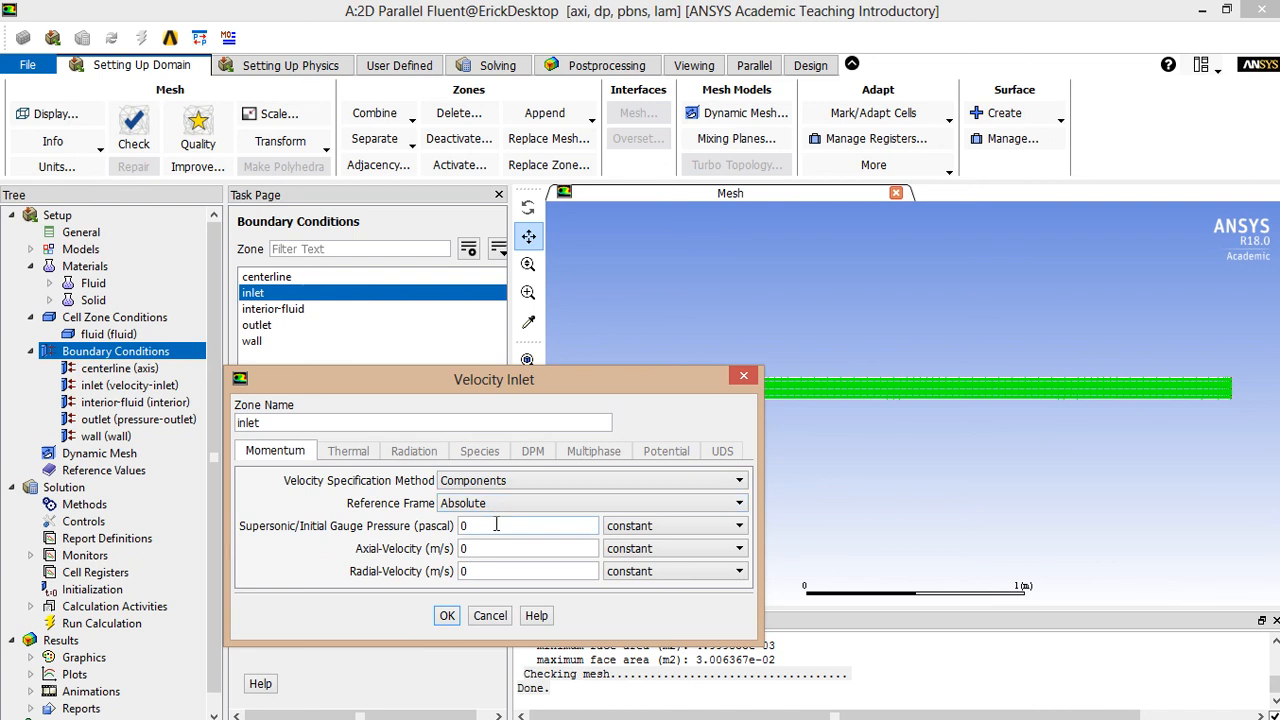
double_click(468, 550)
text(1)
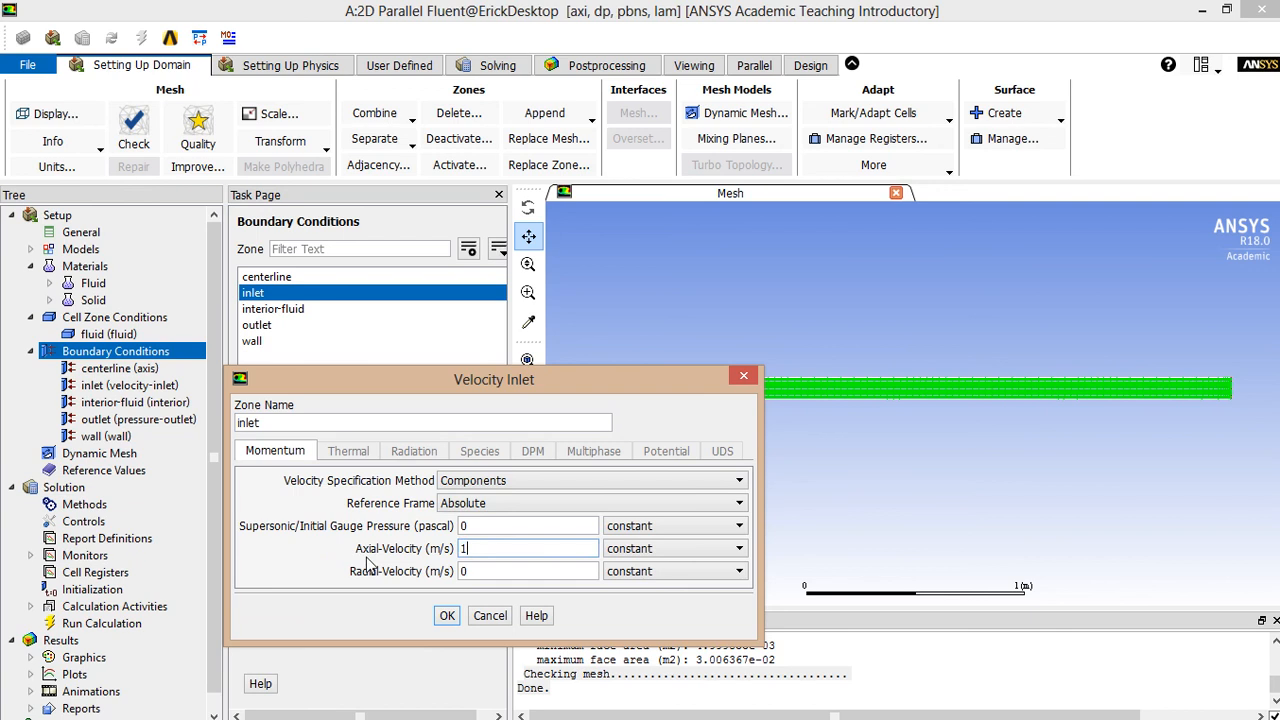
click(516, 506)
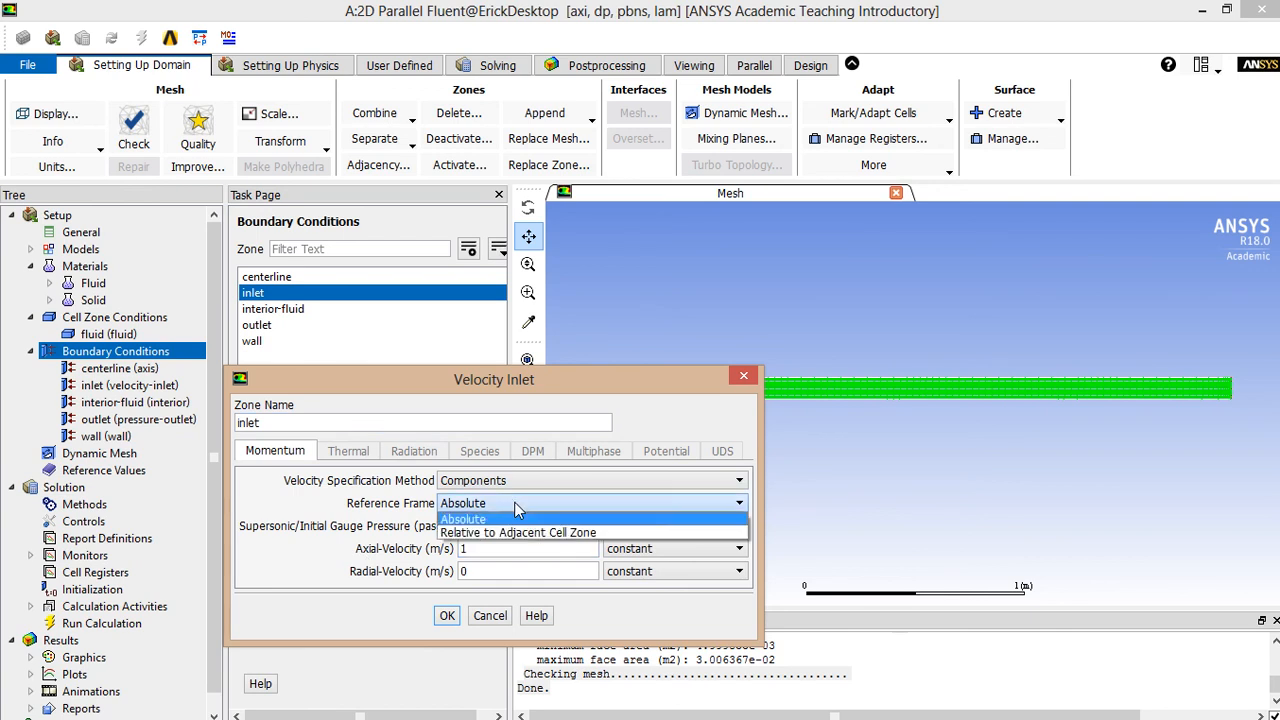
click(516, 507)
click(447, 615)
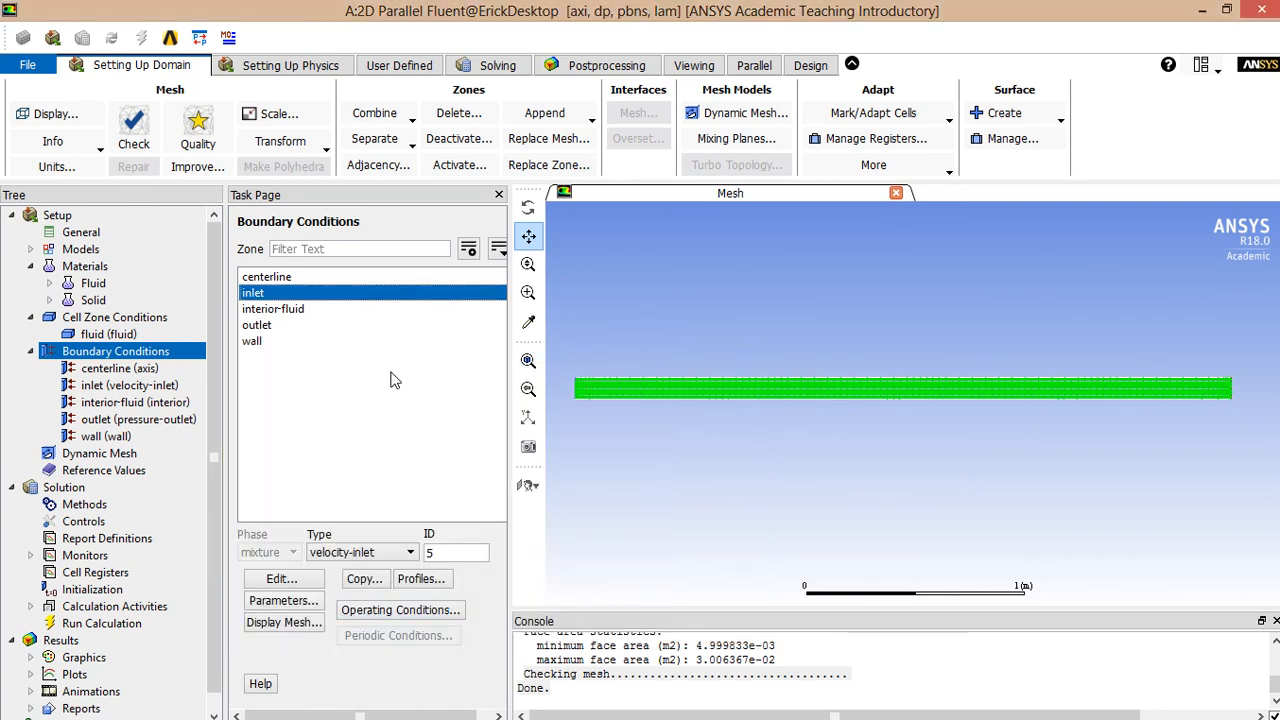
- Confirm the default operating pressure and the outlet's 0 Pa gauge pressure settings
click(365, 612)
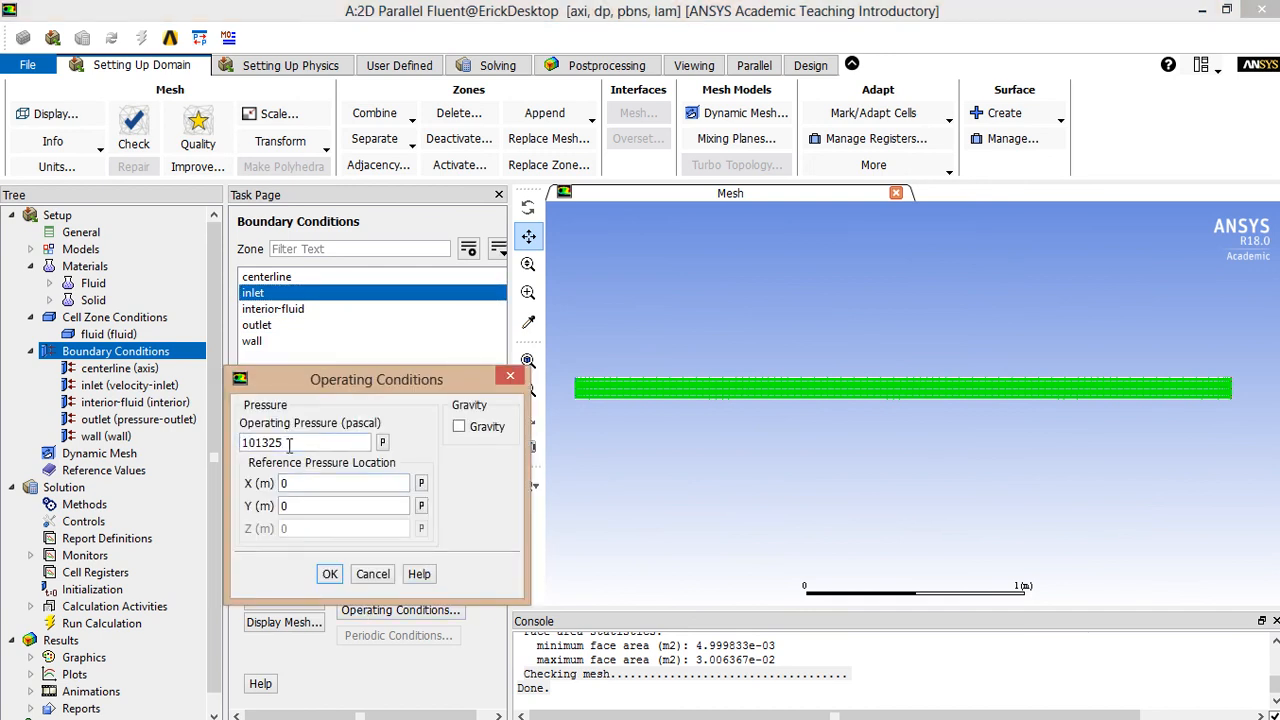
double_click(290, 442)
click(332, 574)
click(307, 328)
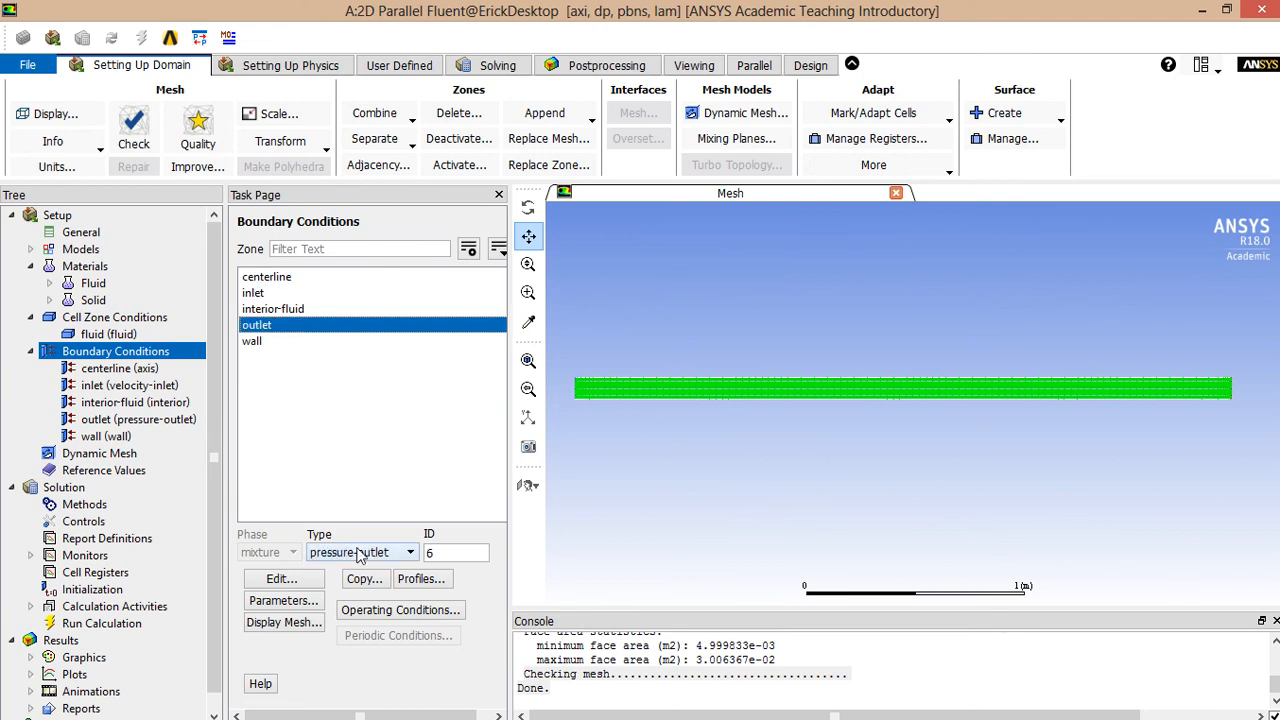
double_click(297, 328)
drag(317, 376, 297, 336)
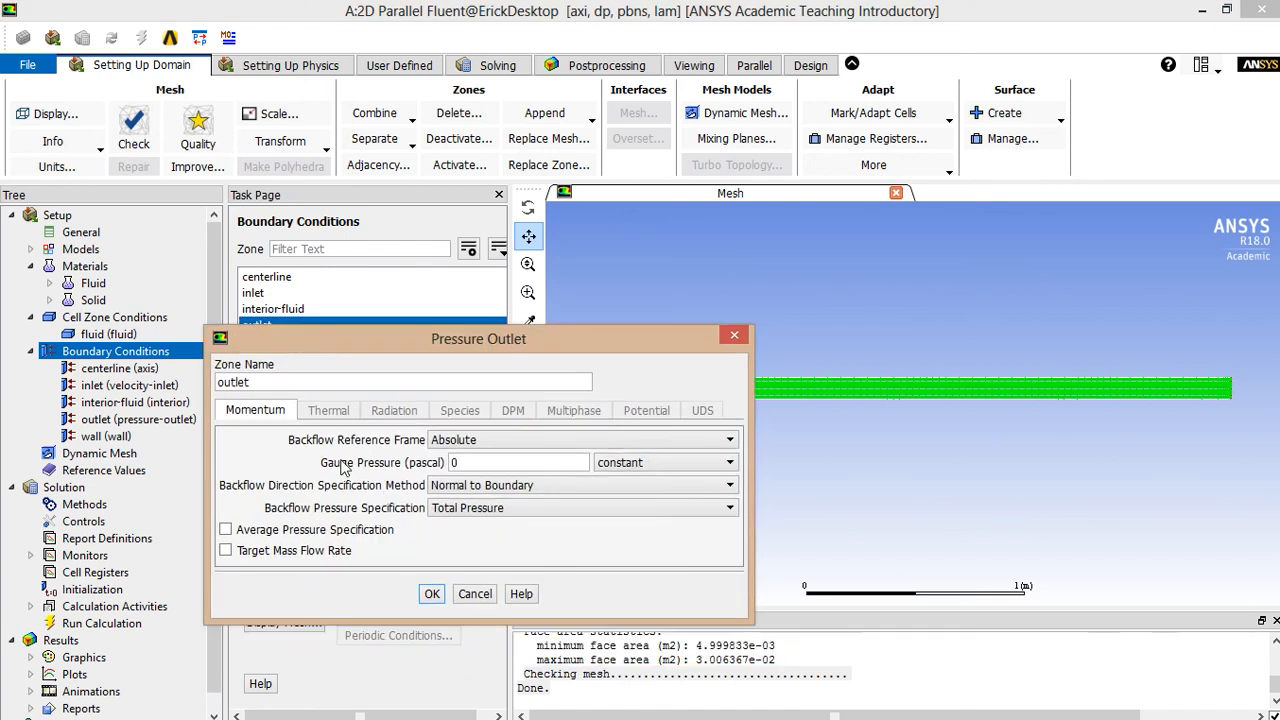
click(432, 595)
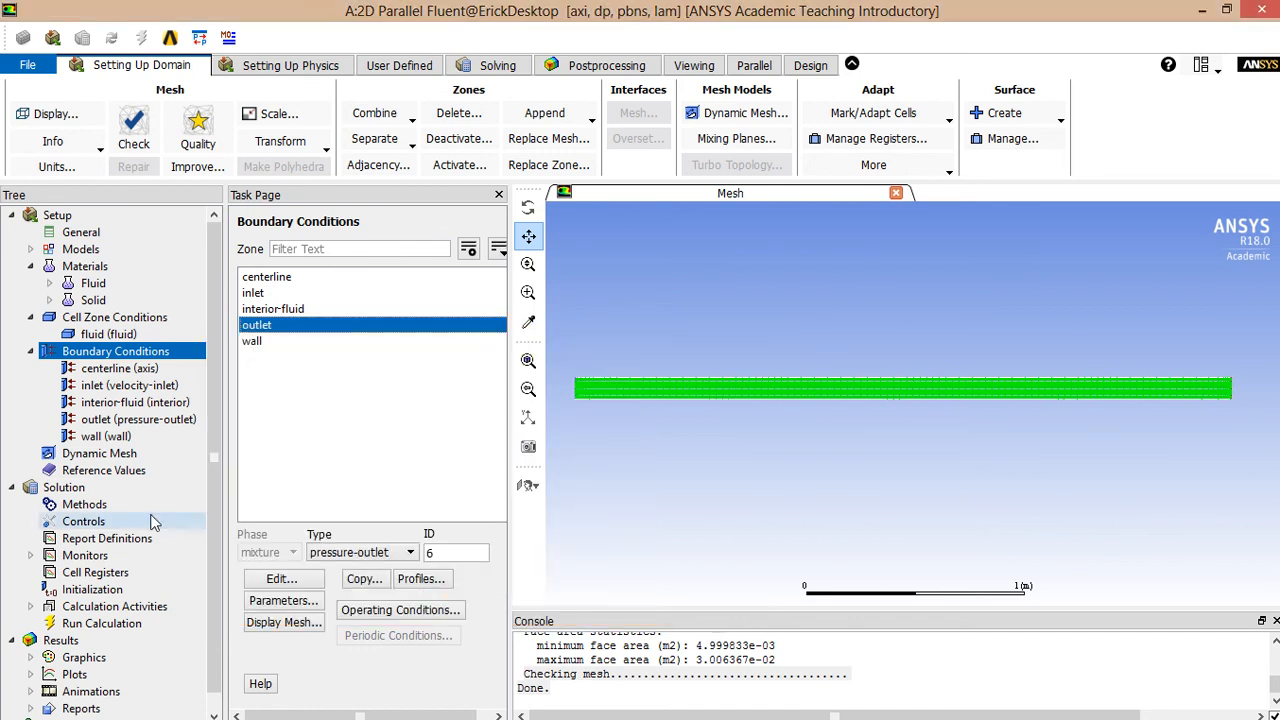
- Set the continuity residual convergence criterion to 0.0001 in the residual monitors
double_click(80, 556)
double_click(102, 572)
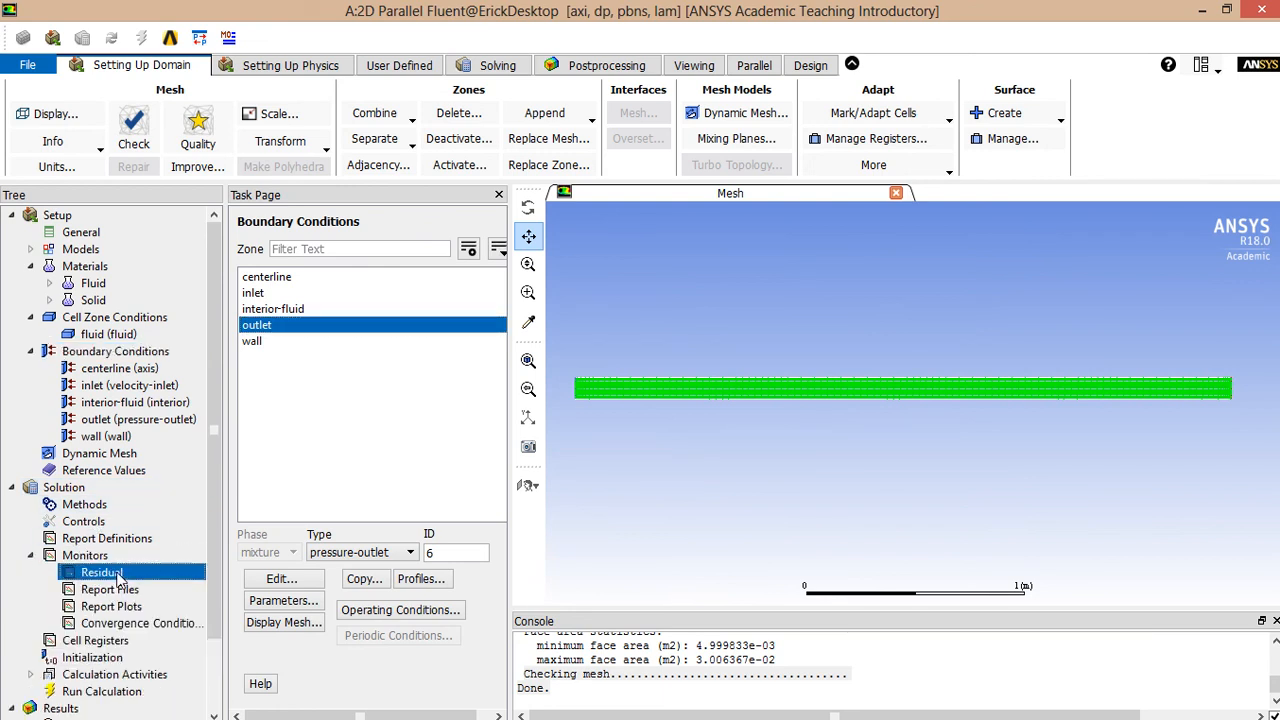
double_click(733, 441)
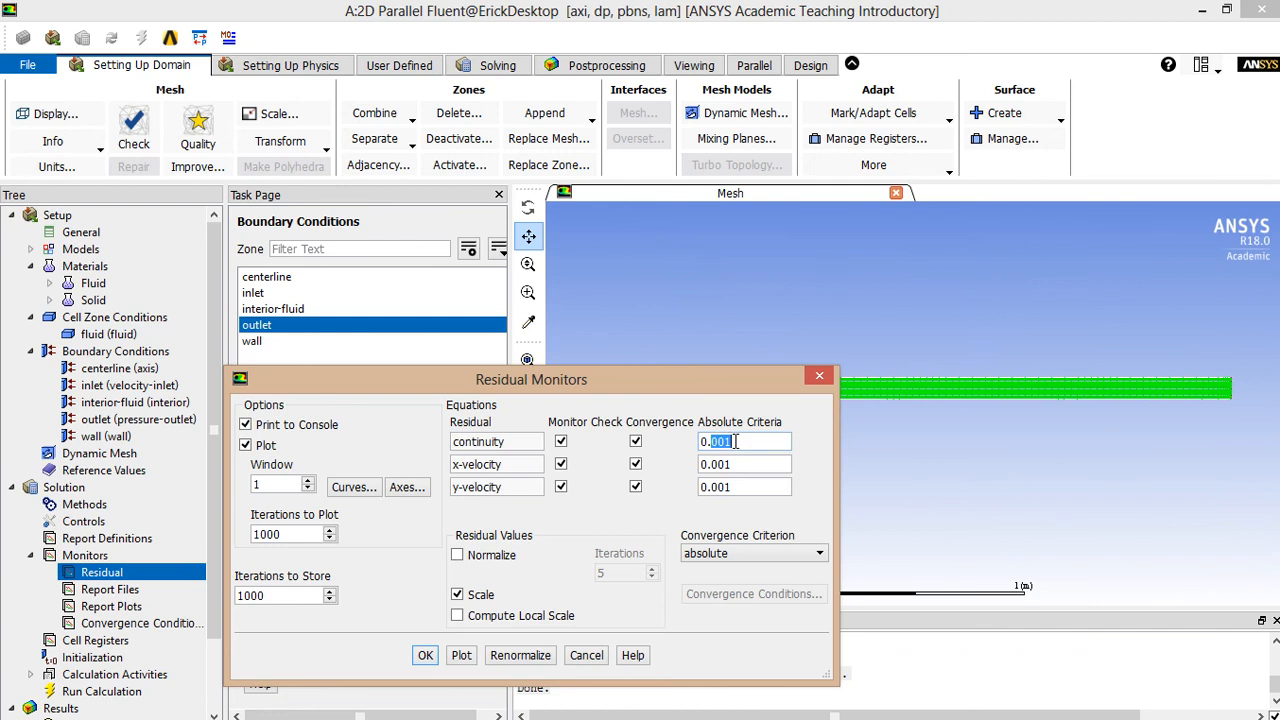
text(00001)
key(Left)
key(BackSpace)
- Apply the same 0.0001 criterion to x-velocity and y-velocity, then accept the monitor settings
double_click(748, 441)
key(ctrl+c)
key(Tab)
key(ctrl+v)
key(Tab)
key(ctrl+v)
click(425, 657)
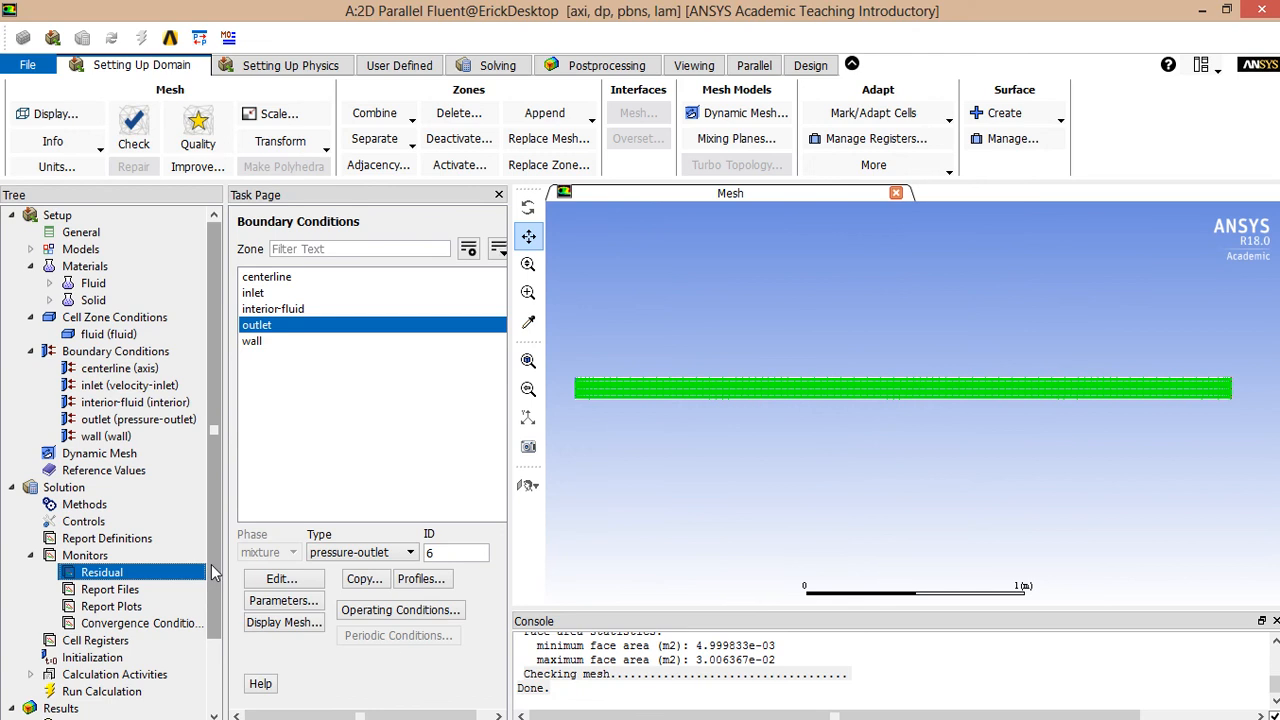
drag(211, 564, 211, 616)
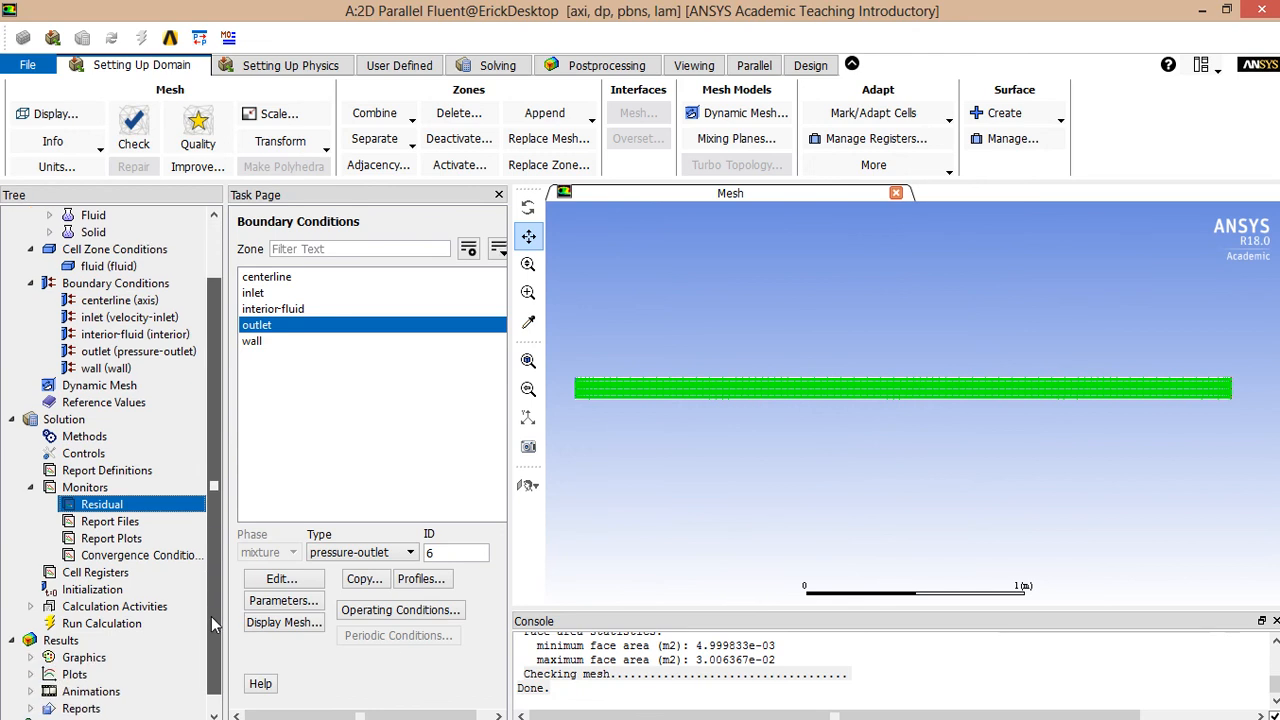
- Run a standard initialization with 1 m/s axial velocity, then show the Run Calculation page
click(104, 589)
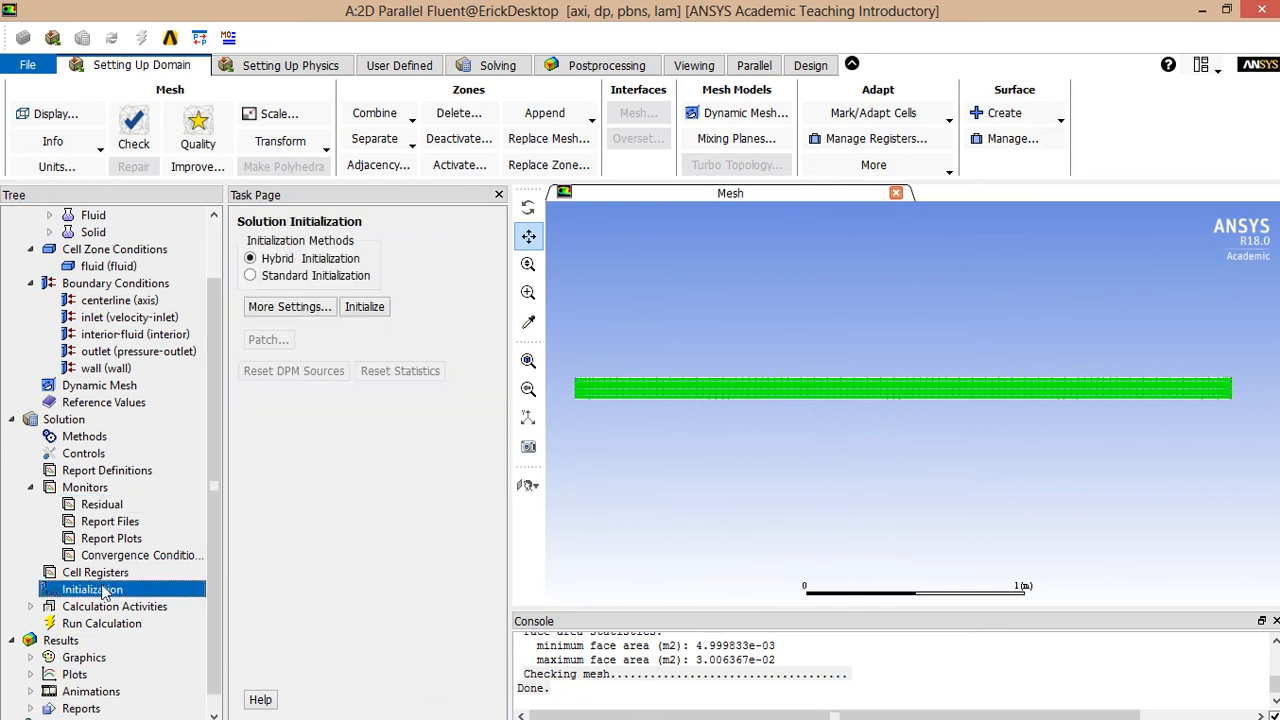
click(325, 282)
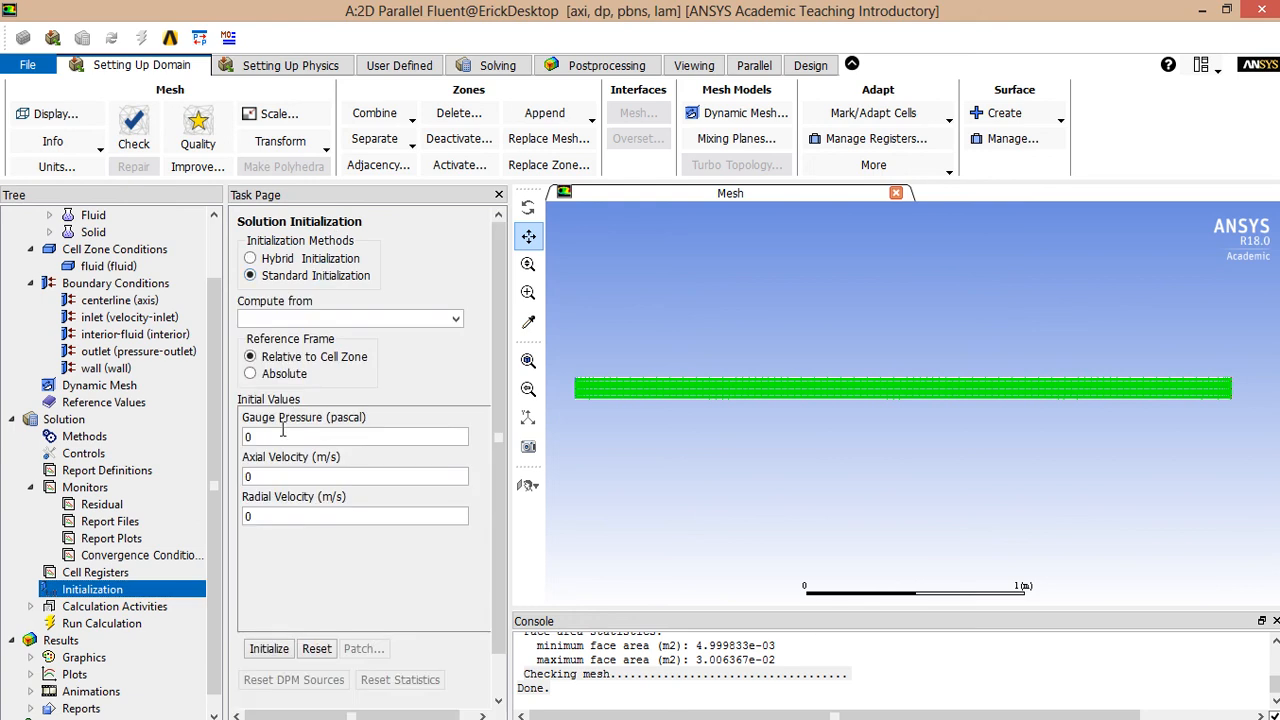
double_click(252, 476)
text(1)
click(276, 650)
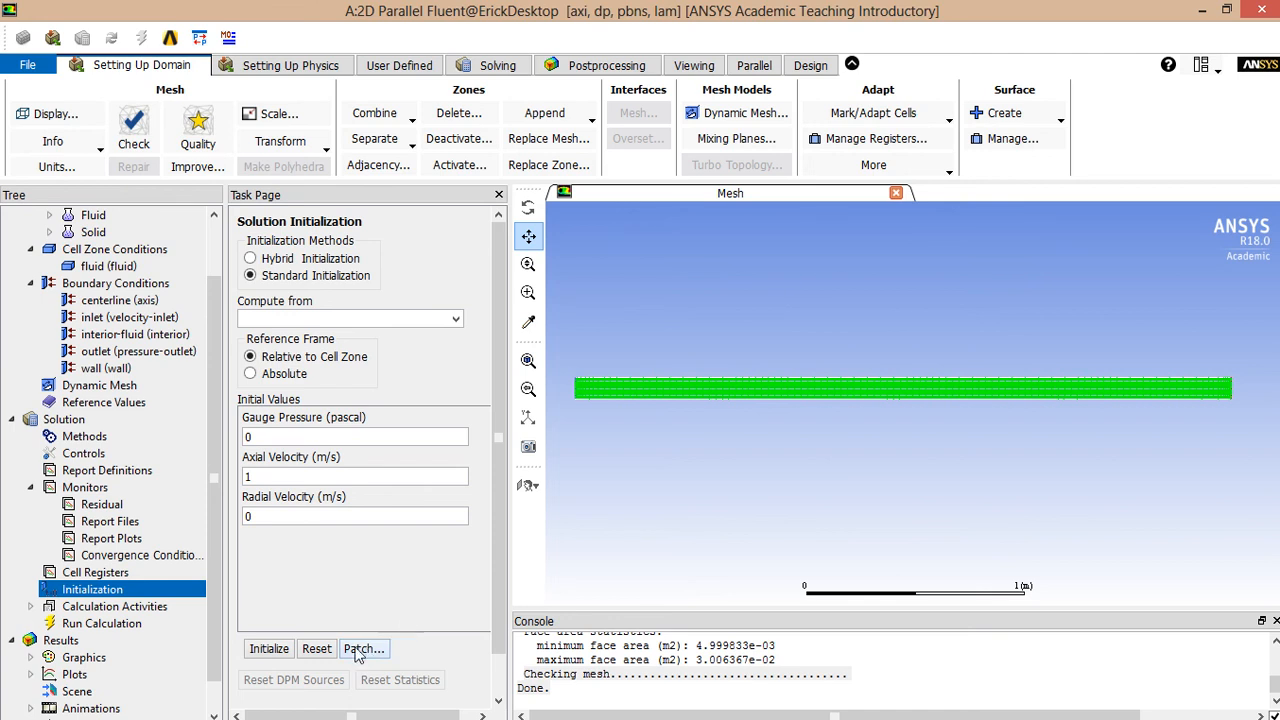
click(116, 625)
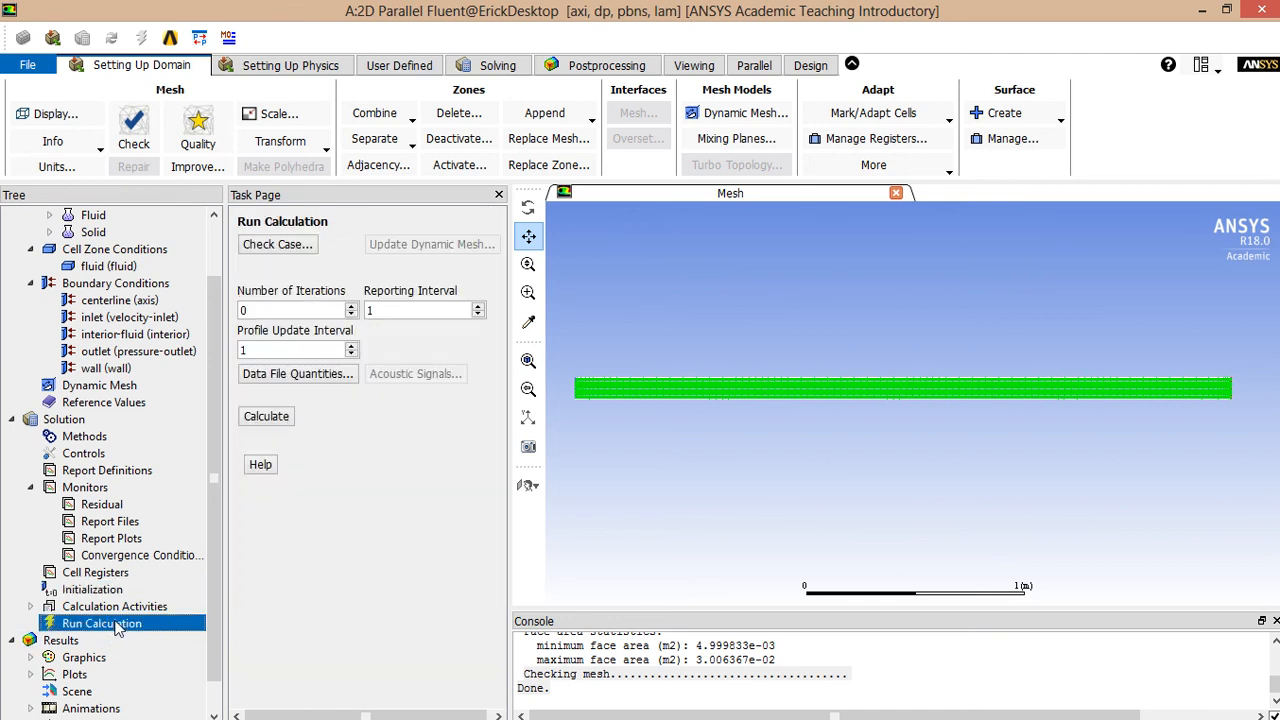
- Calculate with 500 iterations until convergence at iteration 110, and dismiss the completion message
double_click(270, 310)
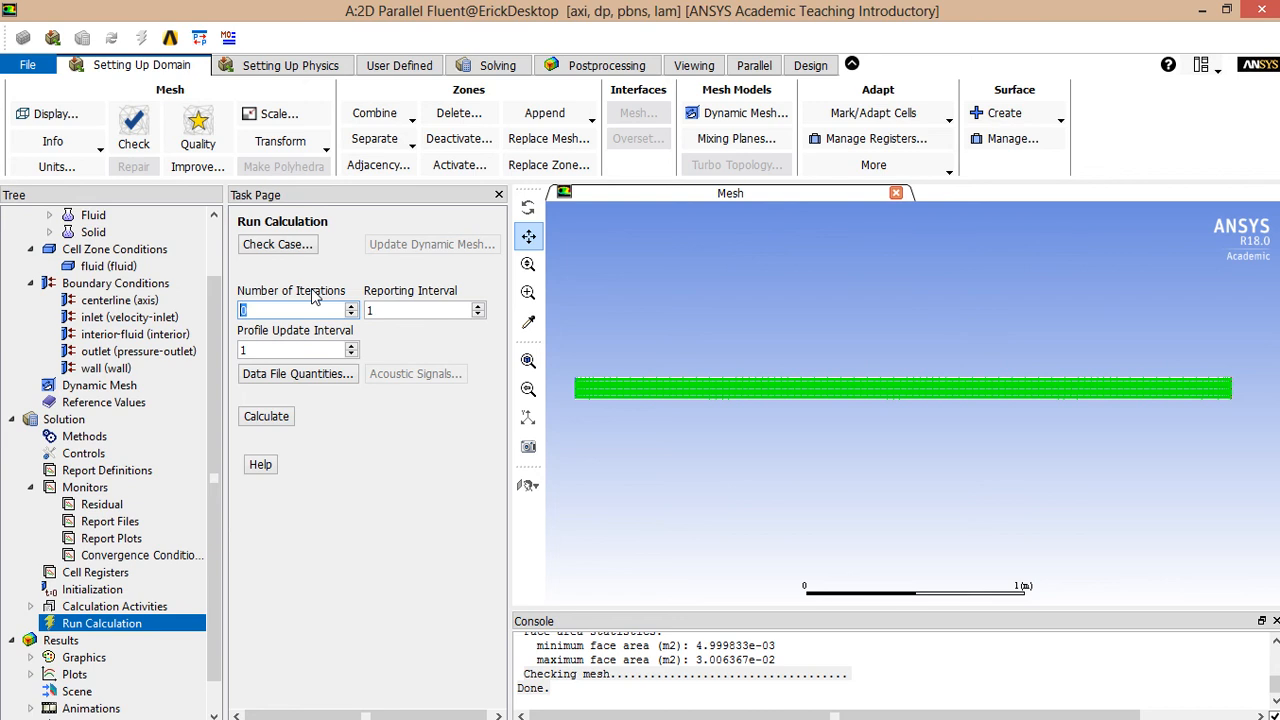
text(500)
click(284, 422)
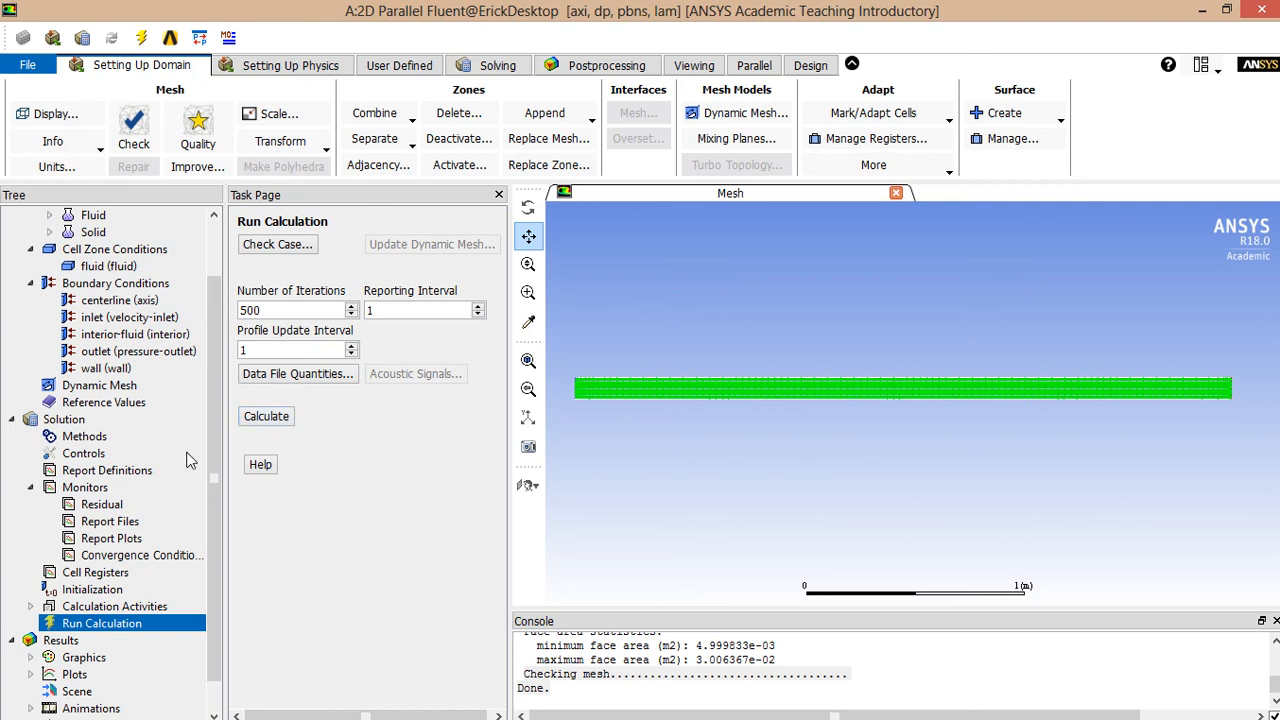
click(268, 418)
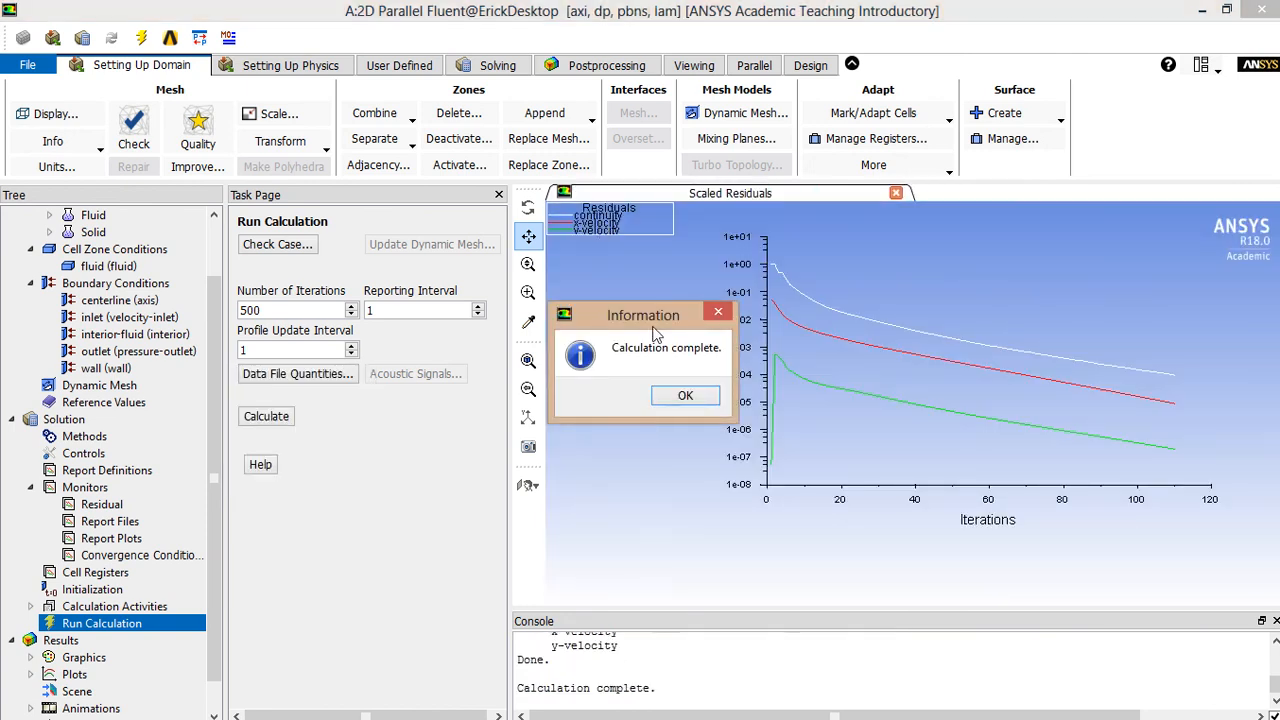
click(690, 396)
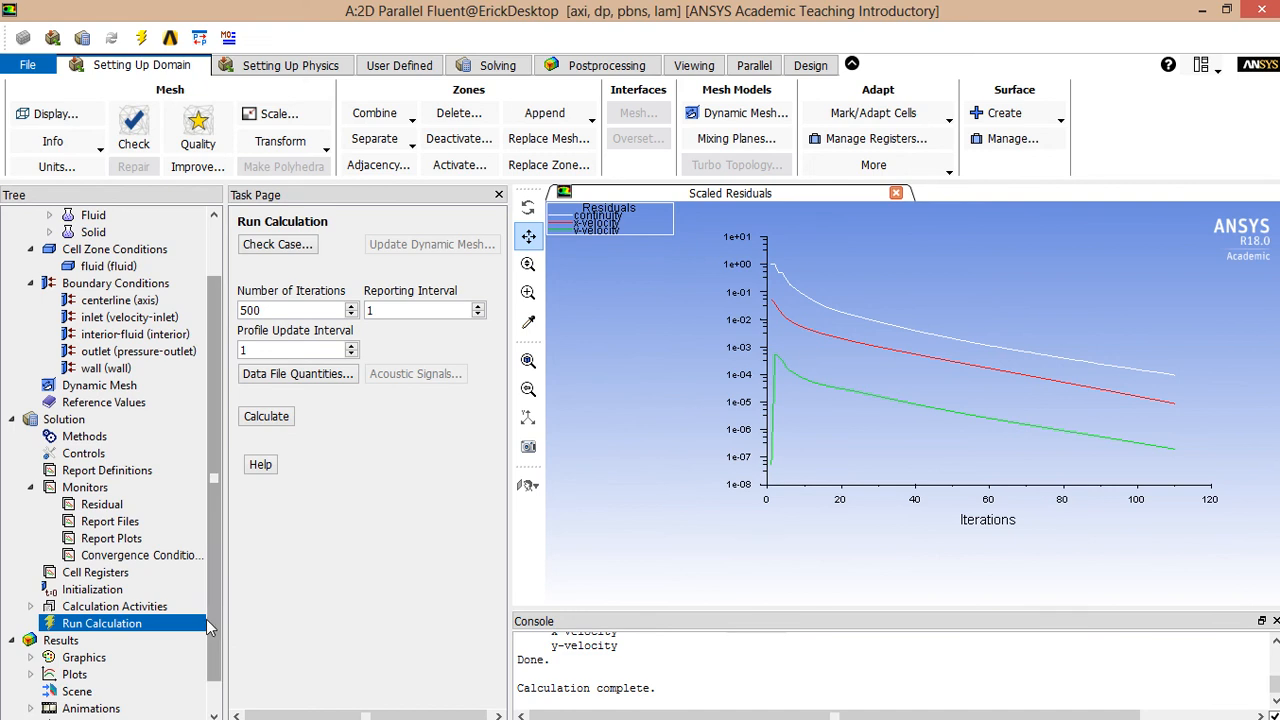
- Configure an XY plot with Velocity Magnitude on the Y axis for the centerline surface only
scroll(120, 630, down, 1)
click(32, 641)
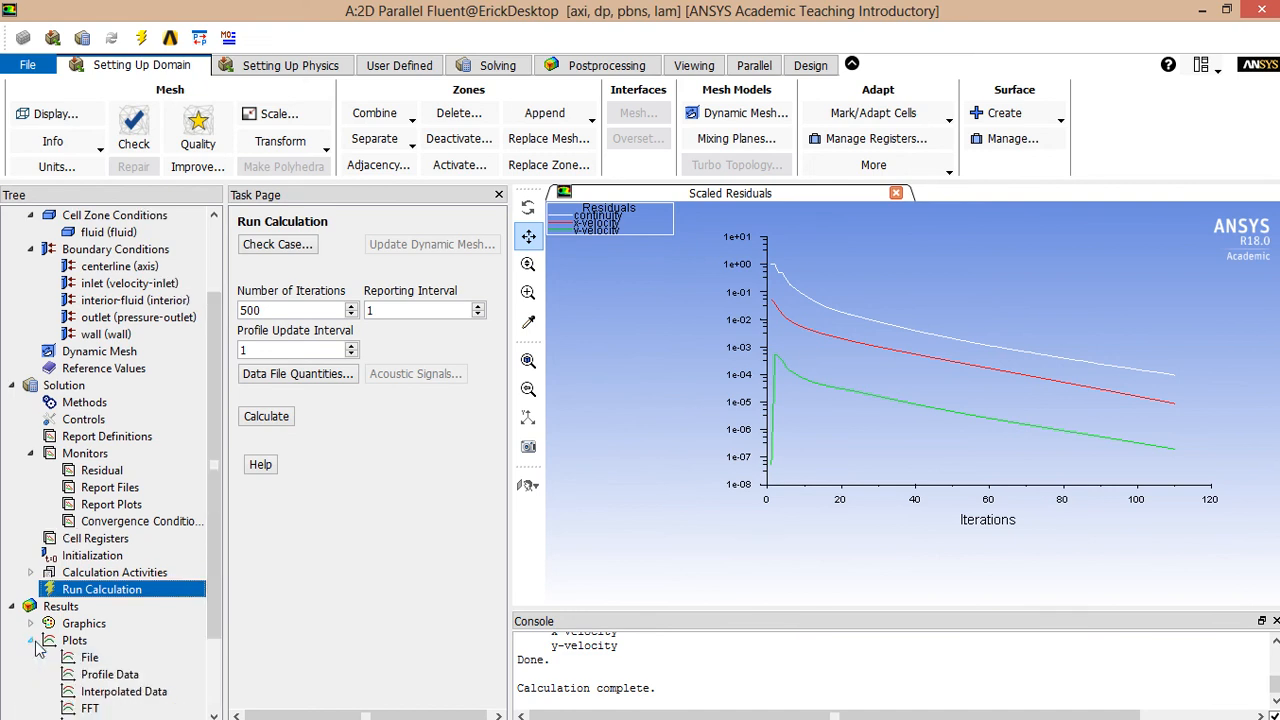
scroll(37, 648, down, 2)
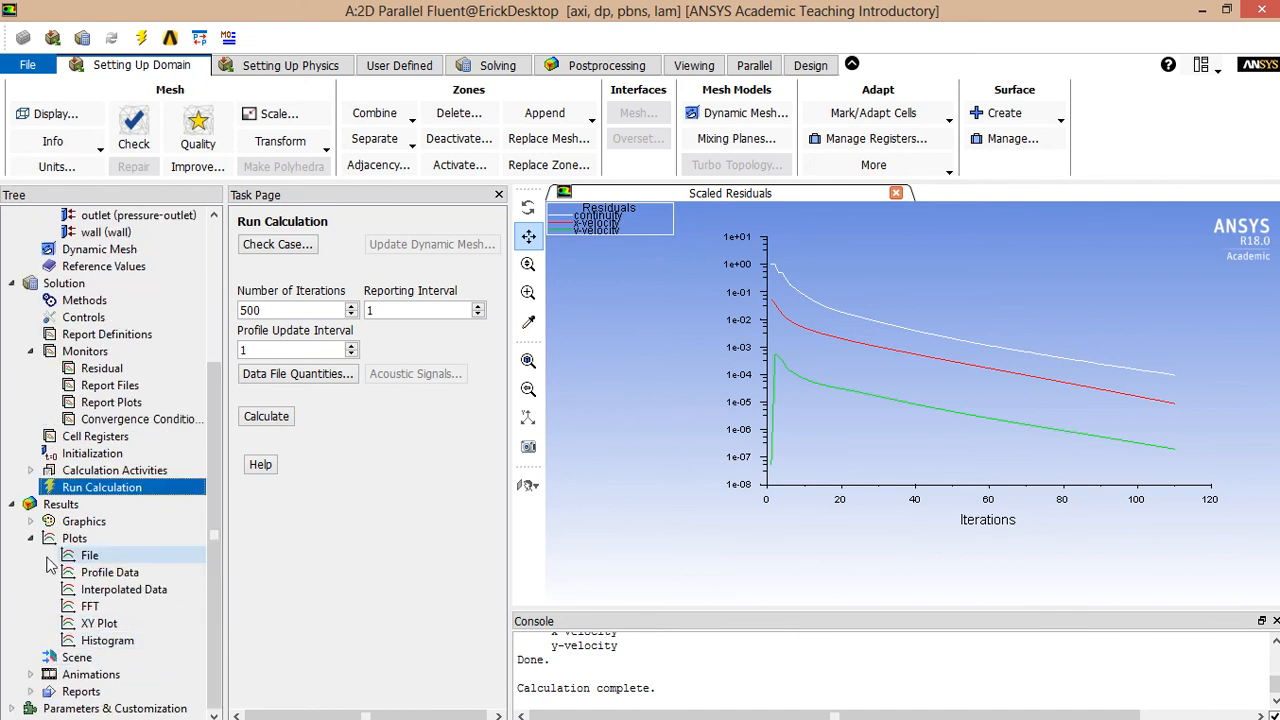
right_click(88, 624)
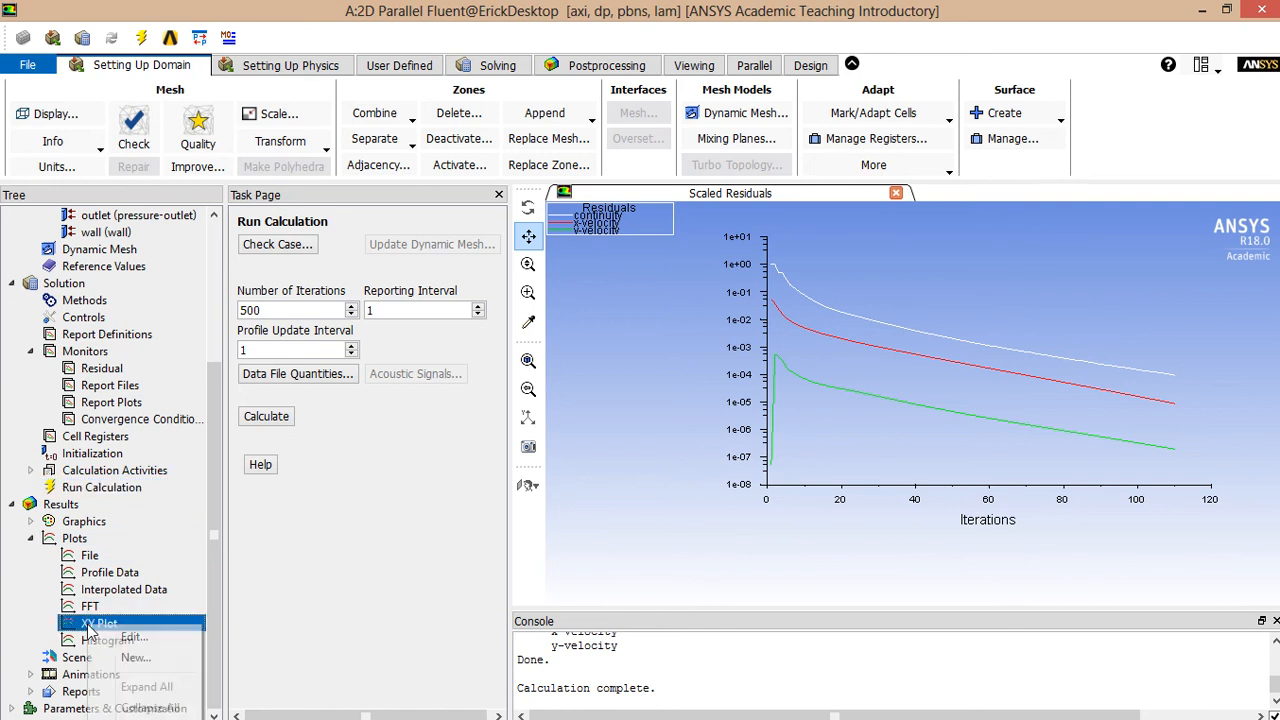
click(110, 637)
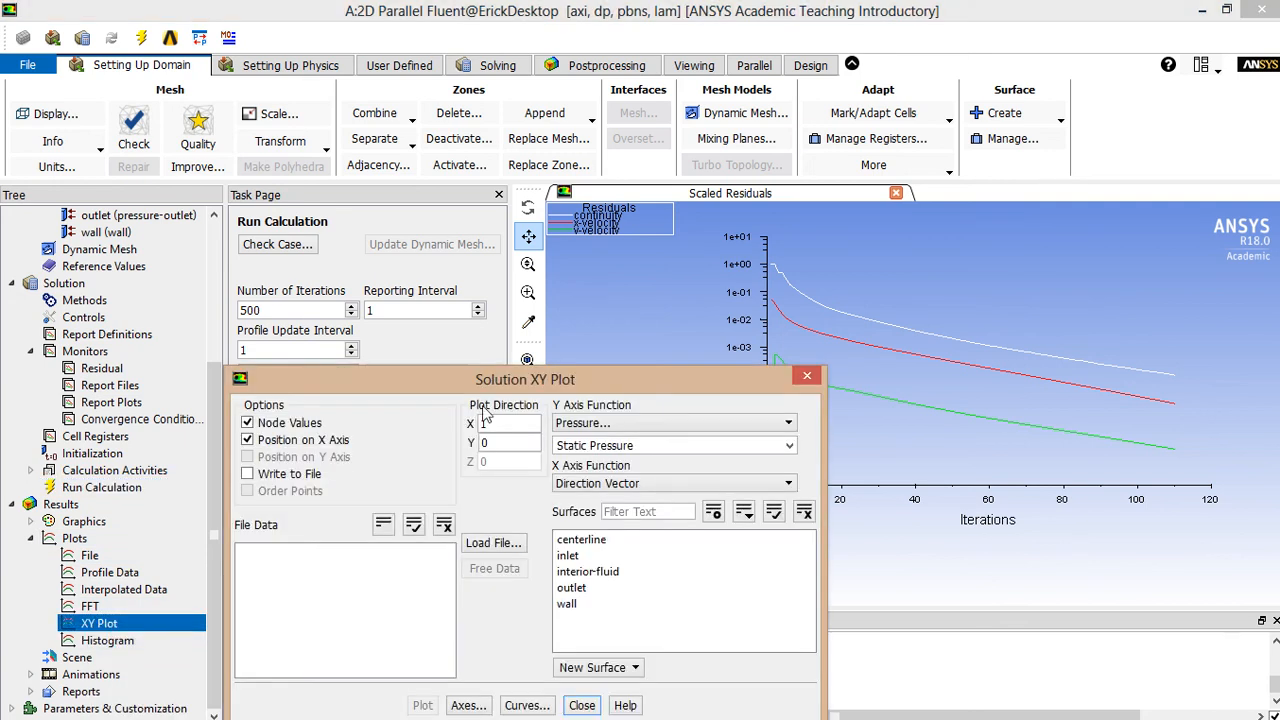
drag(502, 377, 477, 247)
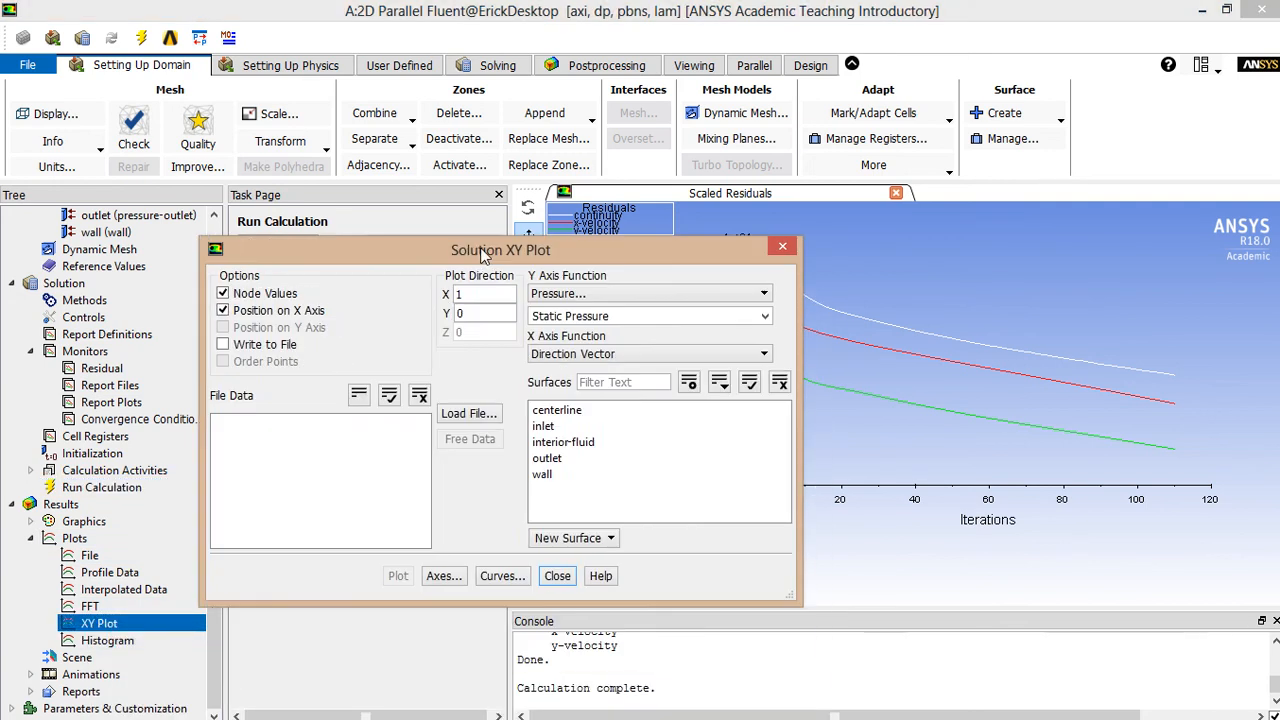
click(565, 294)
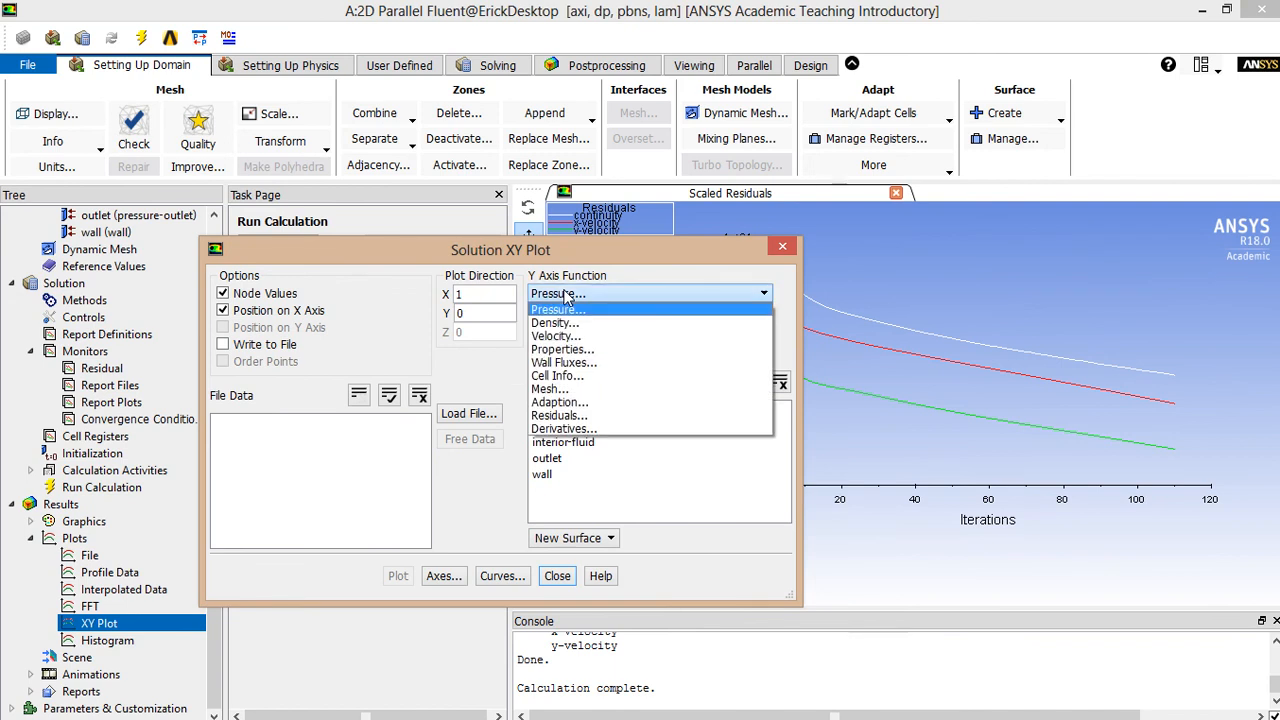
click(565, 337)
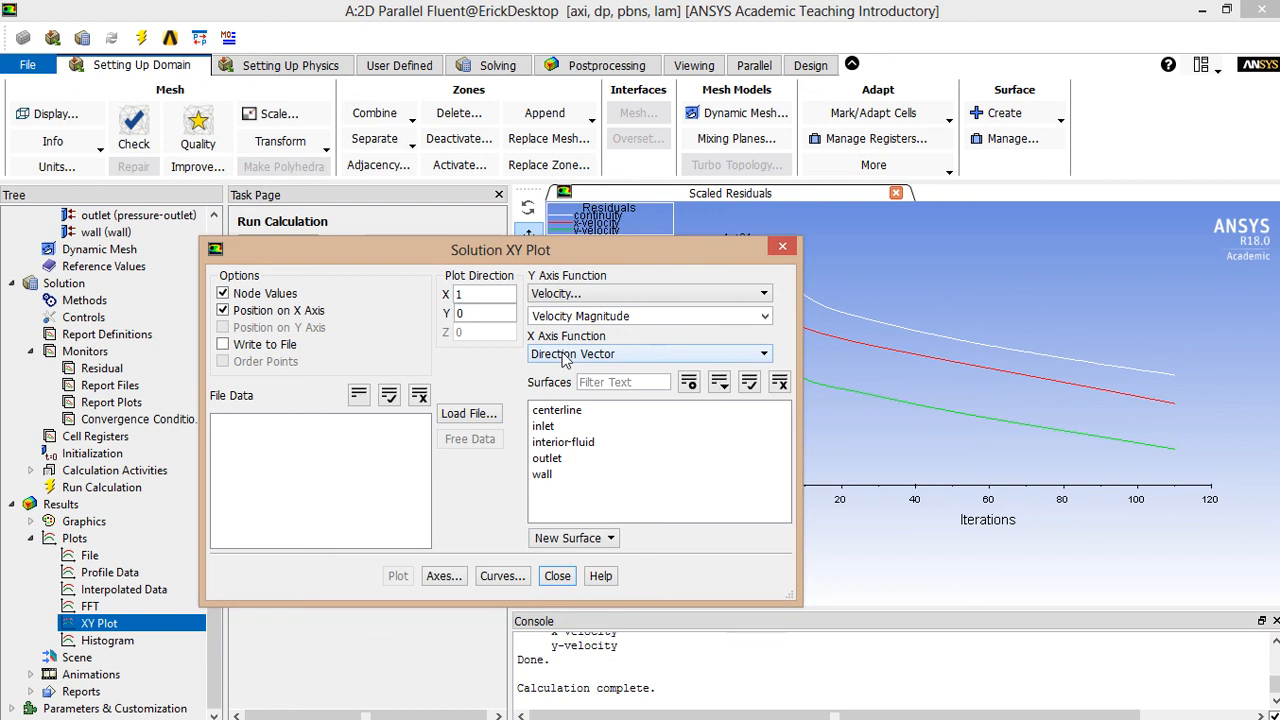
click(560, 411)
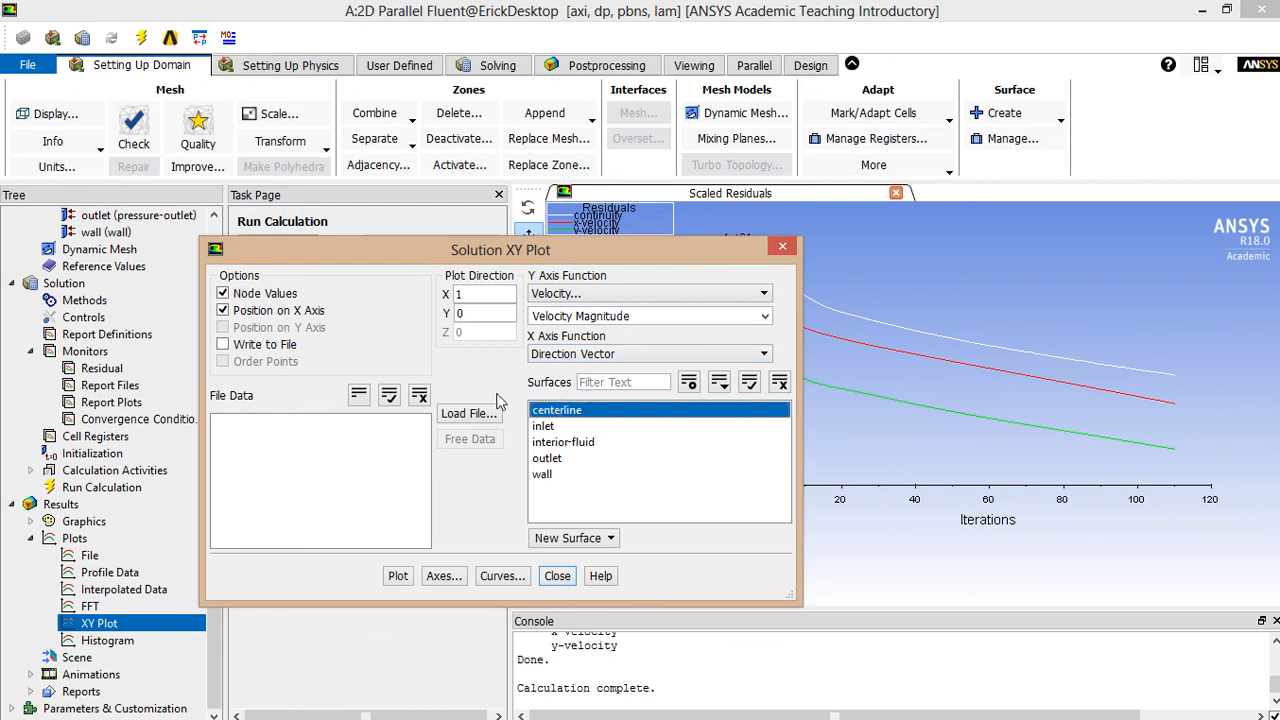
click(557, 422)
click(557, 420)
- Draw the centerline velocity-magnitude plot, rising from 1 m/s to a plateau near 2 m/s
click(398, 577)
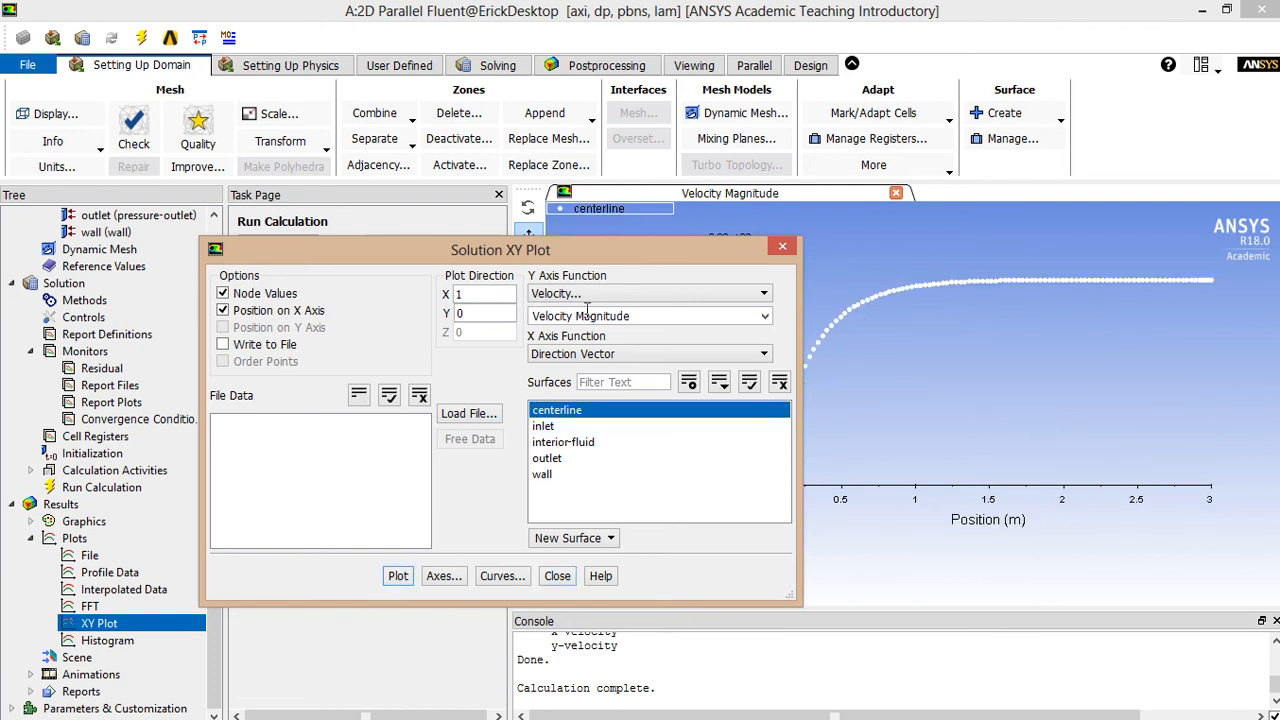
drag(637, 238, 509, 300)
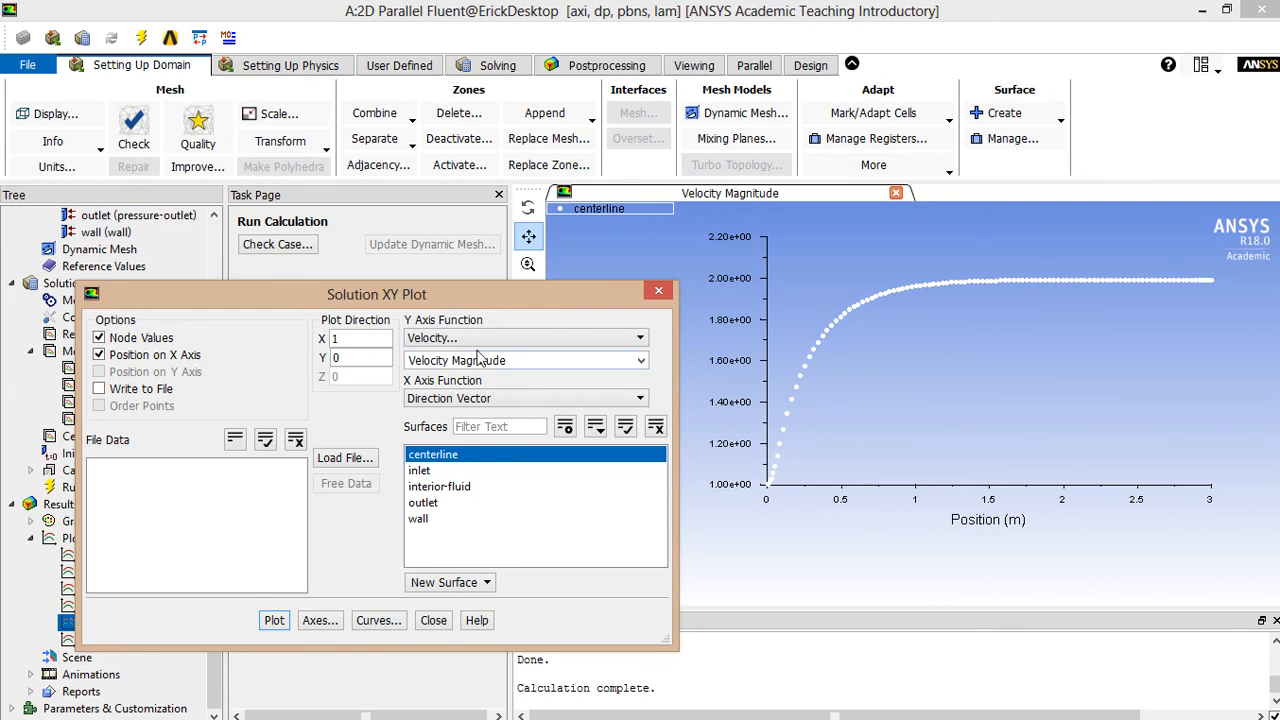
drag(491, 297, 671, 242)
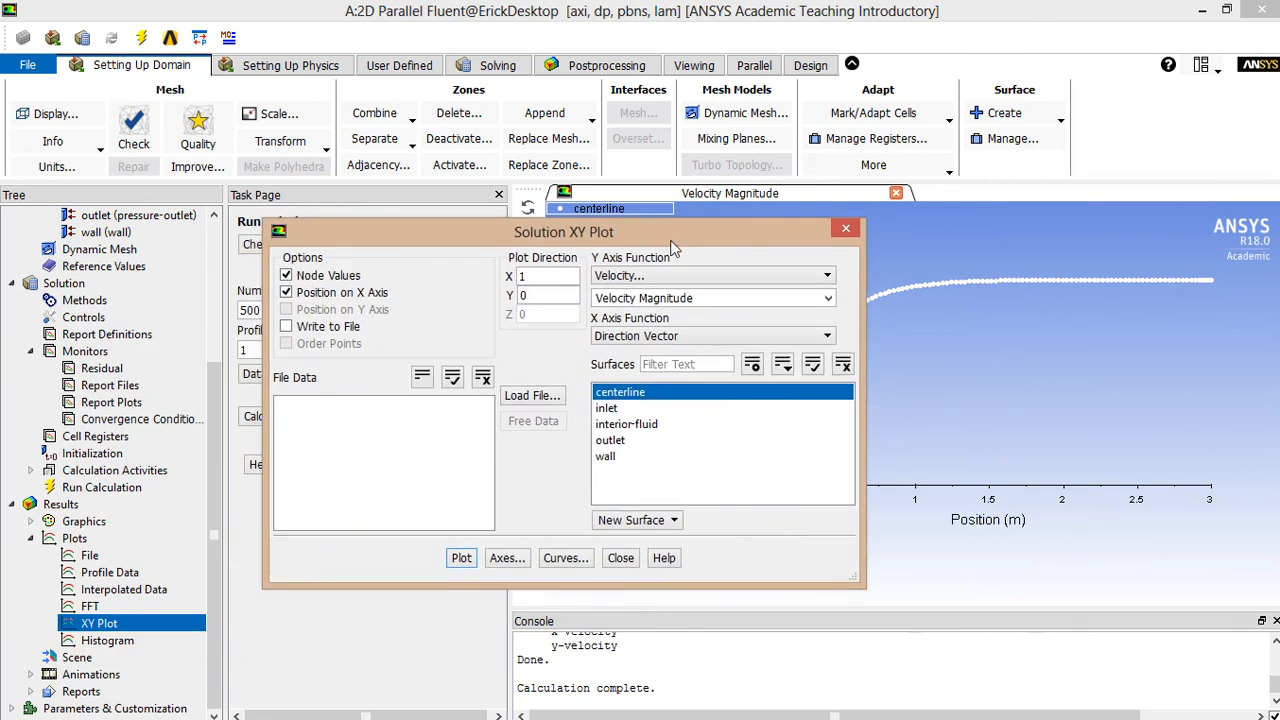
- Enable Write to File with Order Points for the centerline plot and bring up Select File
click(324, 328)
click(322, 344)
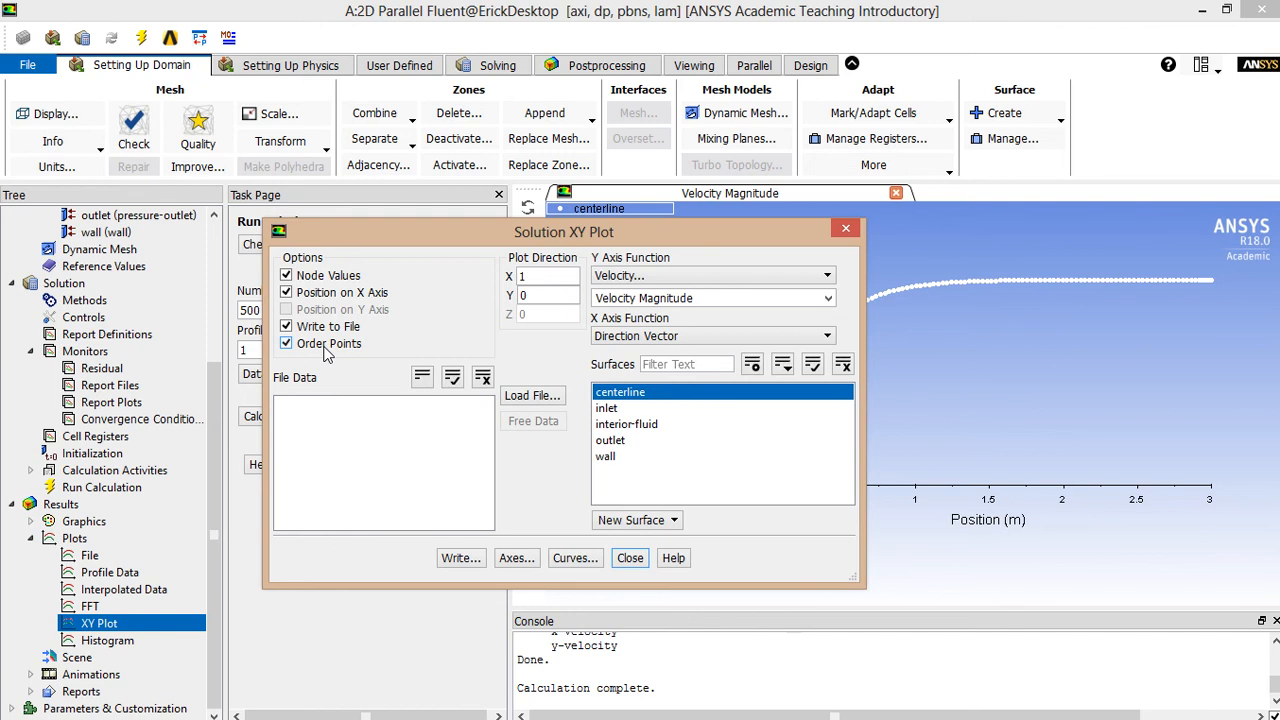
drag(515, 232, 270, 316)
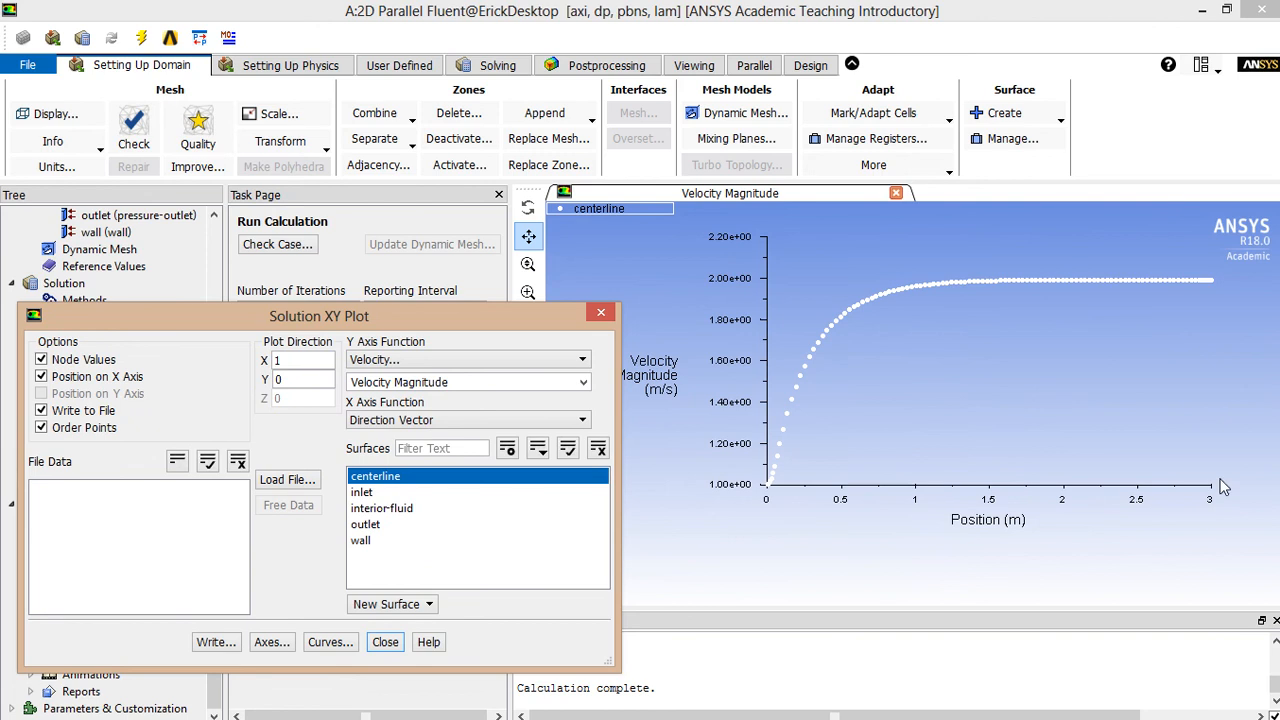
drag(450, 316, 668, 252)
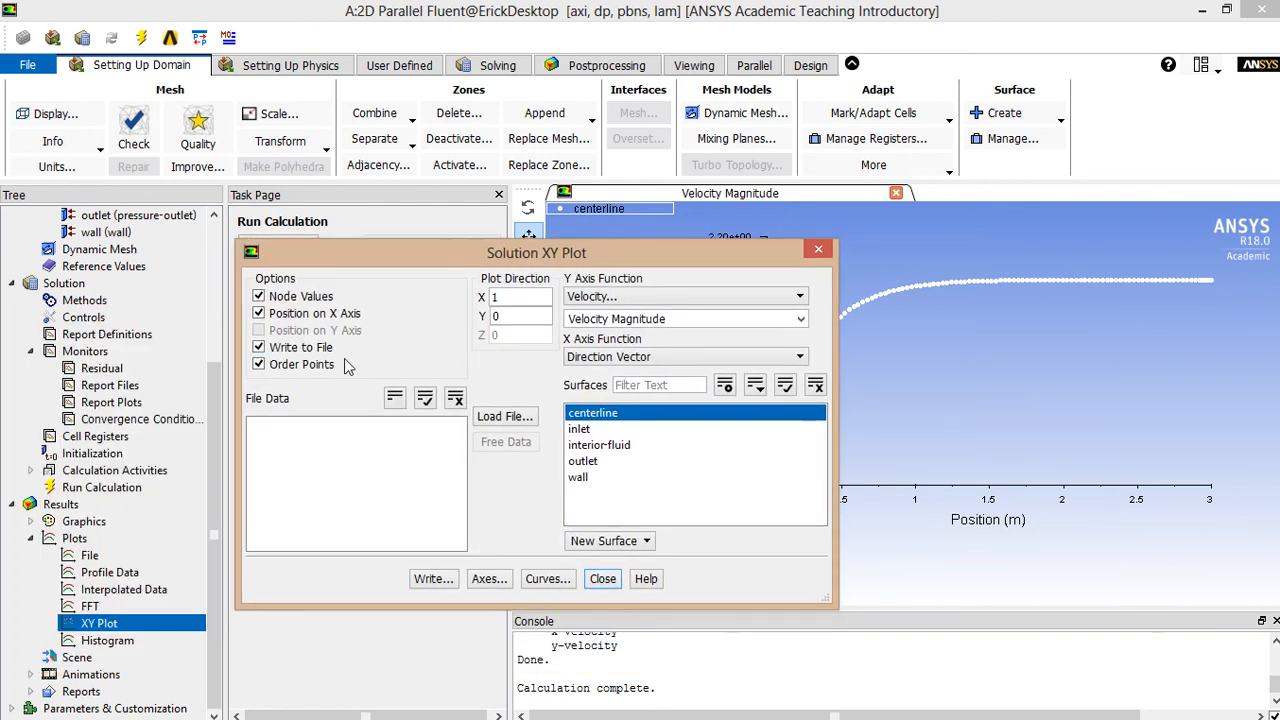
click(436, 580)
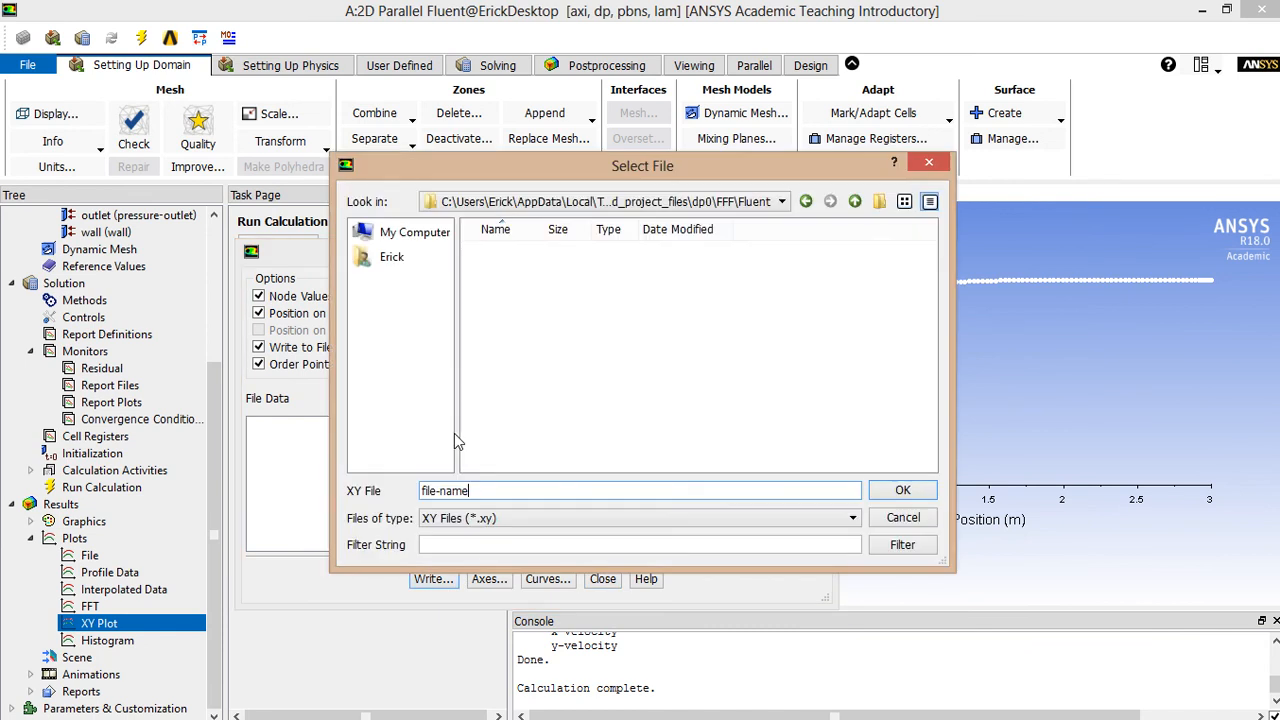
- Save the plot data as the XY file '2D Velocity' on the SP PHD U3 (H:) drive
click(404, 258)
click(405, 232)
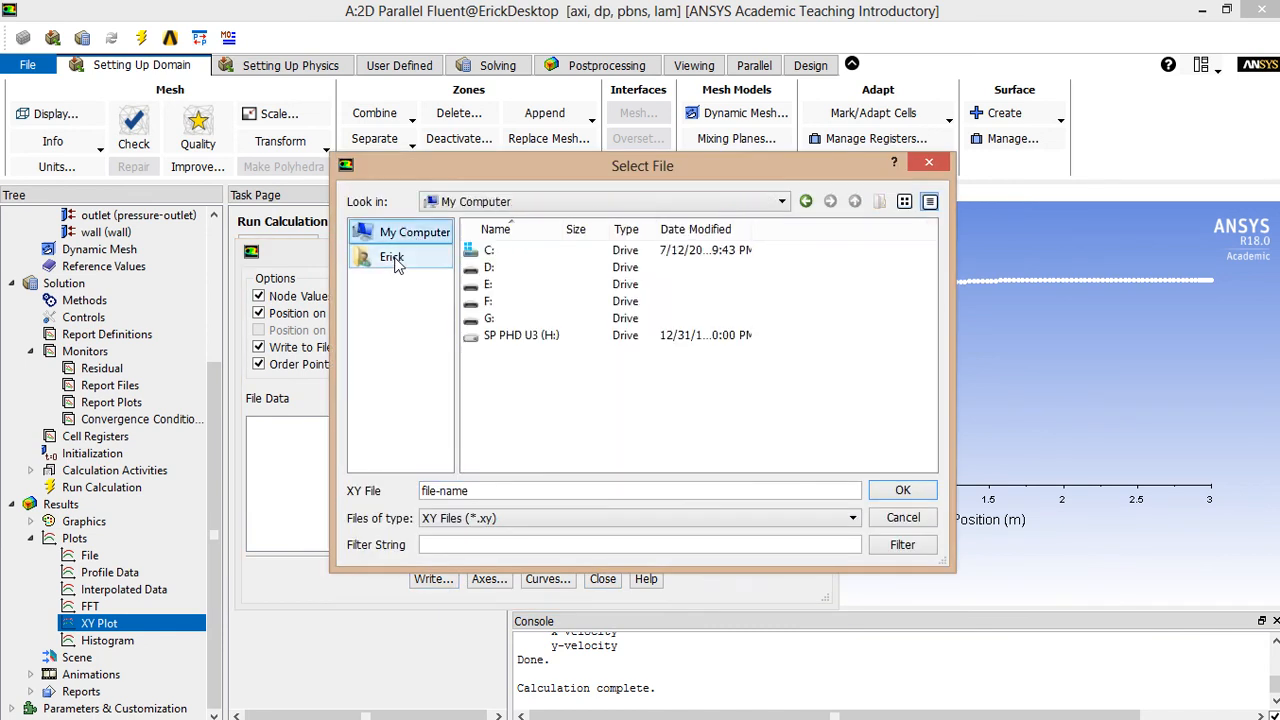
double_click(515, 337)
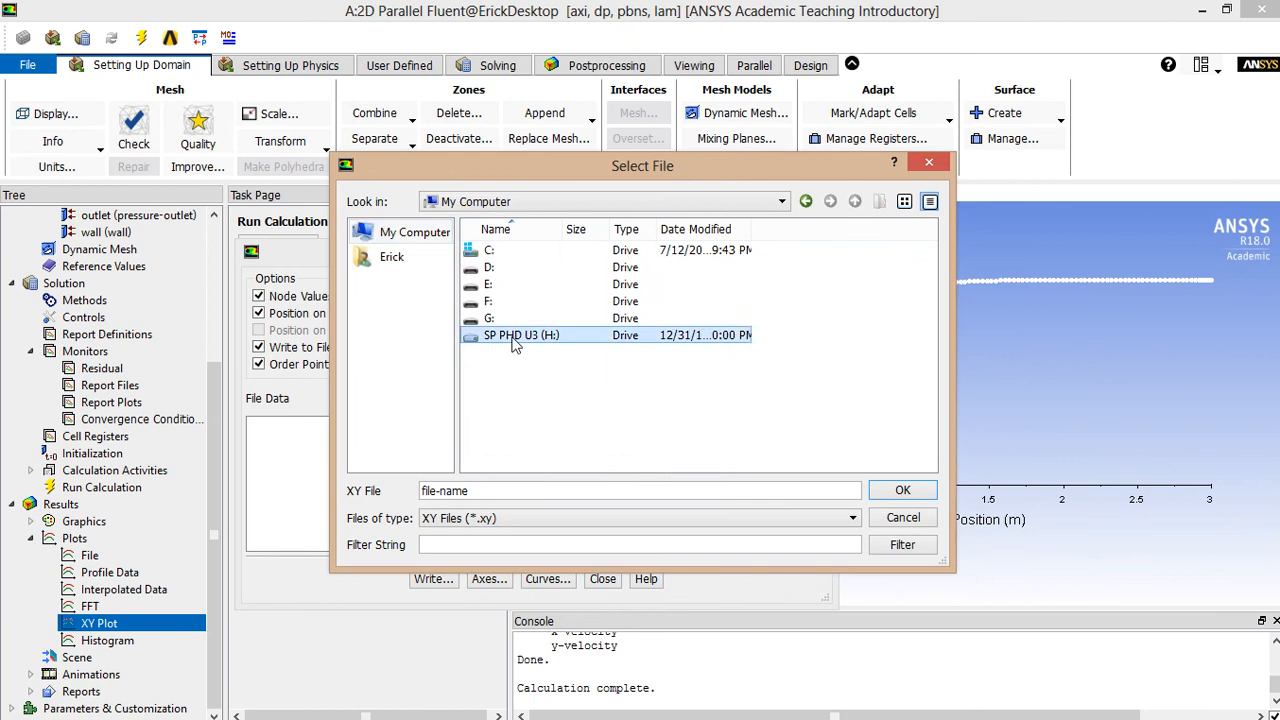
double_click(534, 488)
click(534, 488)
drag(534, 488, 252, 487)
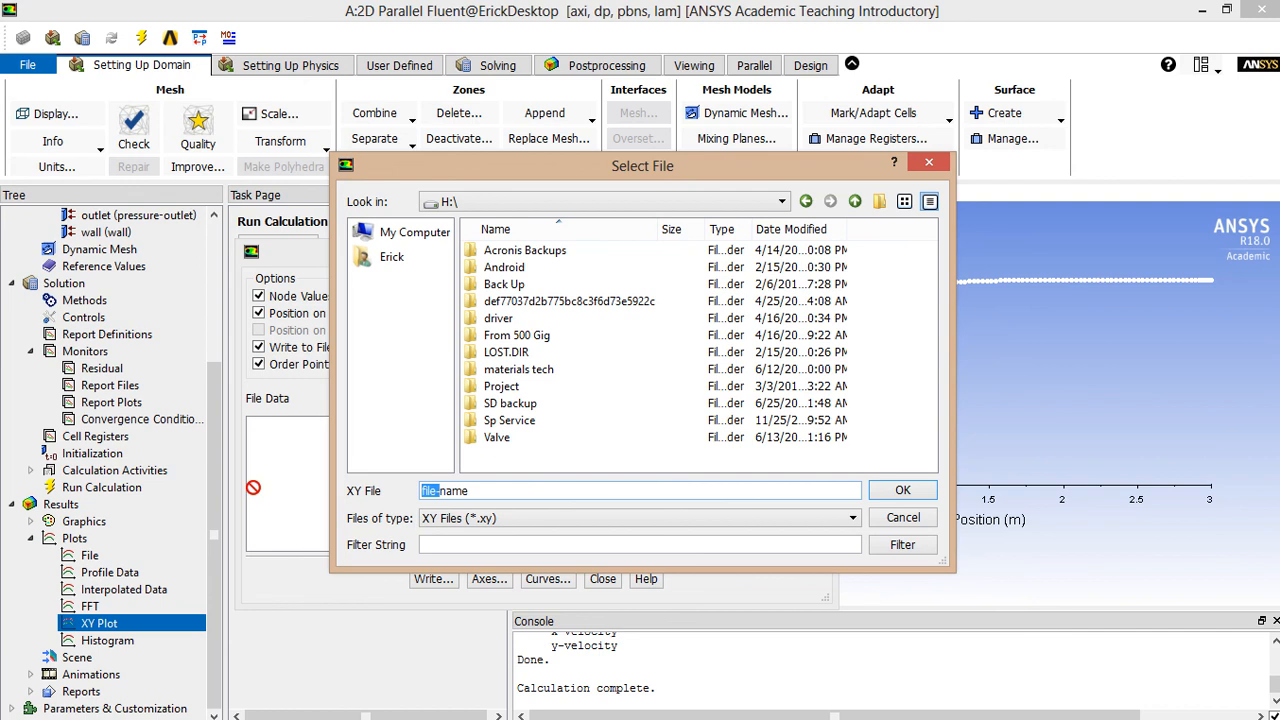
click(498, 487)
drag(497, 488, 394, 492)
click(477, 492)
drag(477, 492, 404, 493)
text(2D )
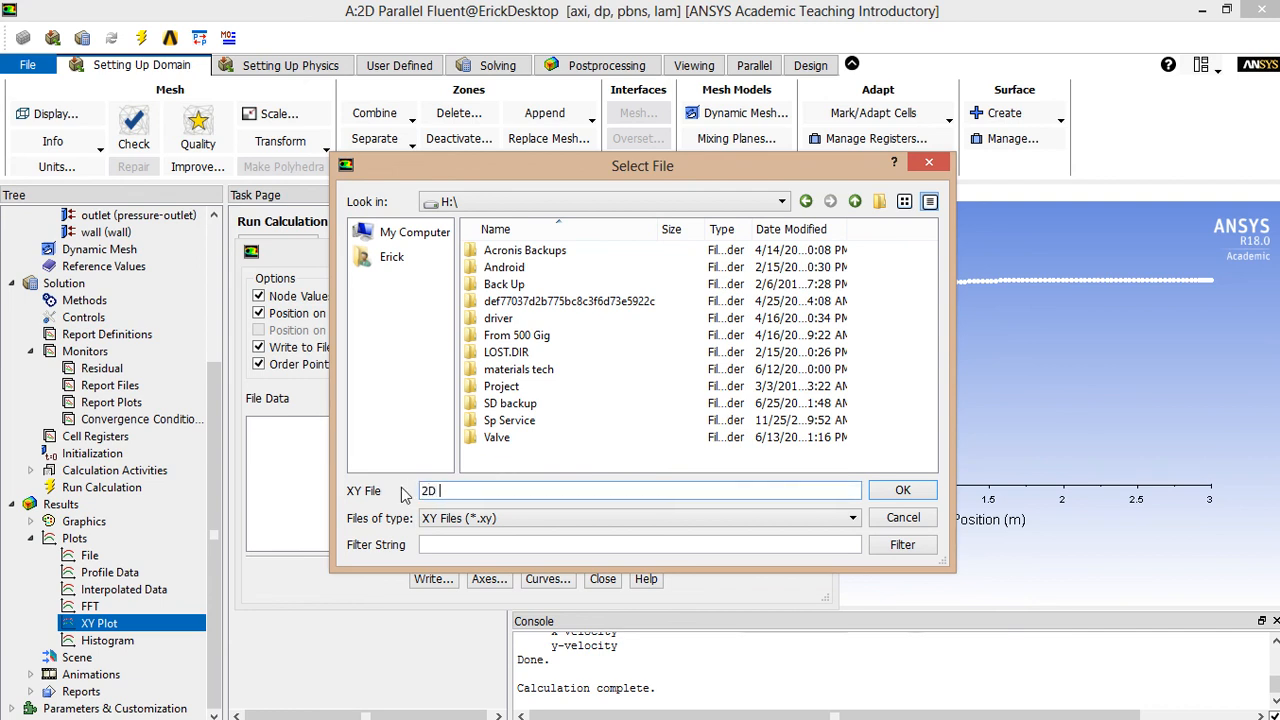
text(Velocity)
key(Return)
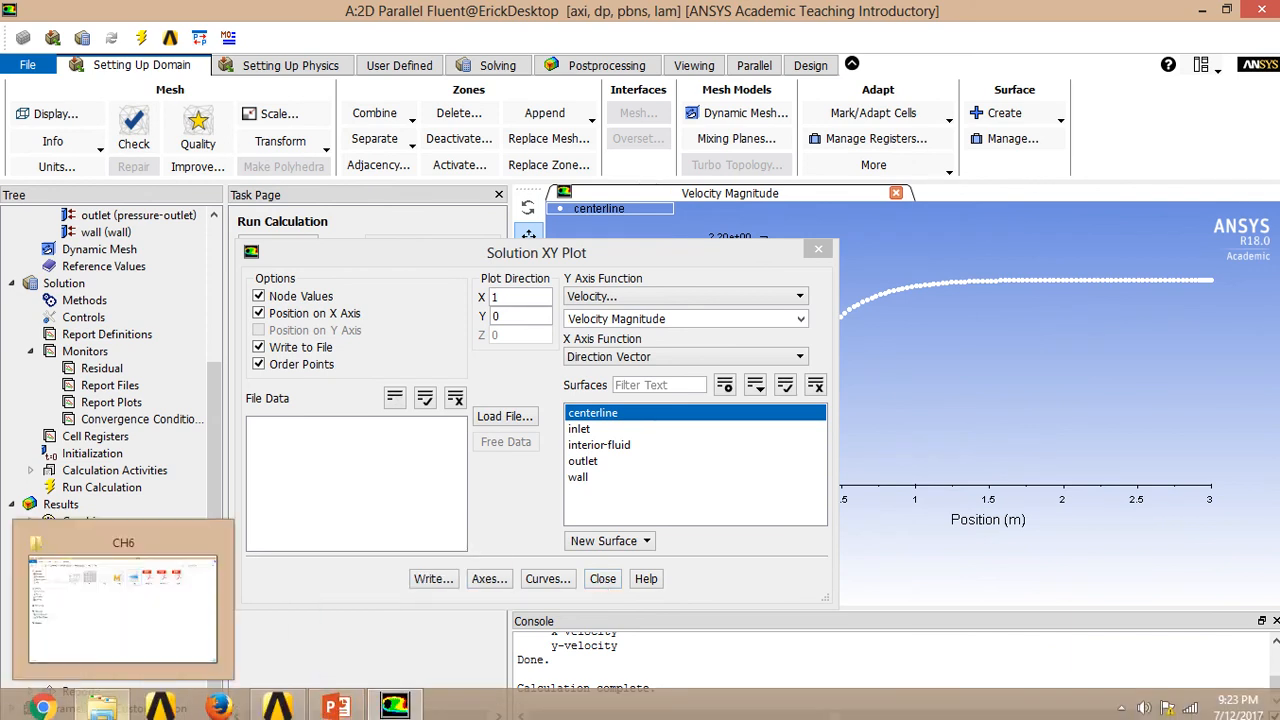
- Show the H: drive in File Explorer, then launch Excel 2013 from the apps search
click(101, 706)
click(82, 420)
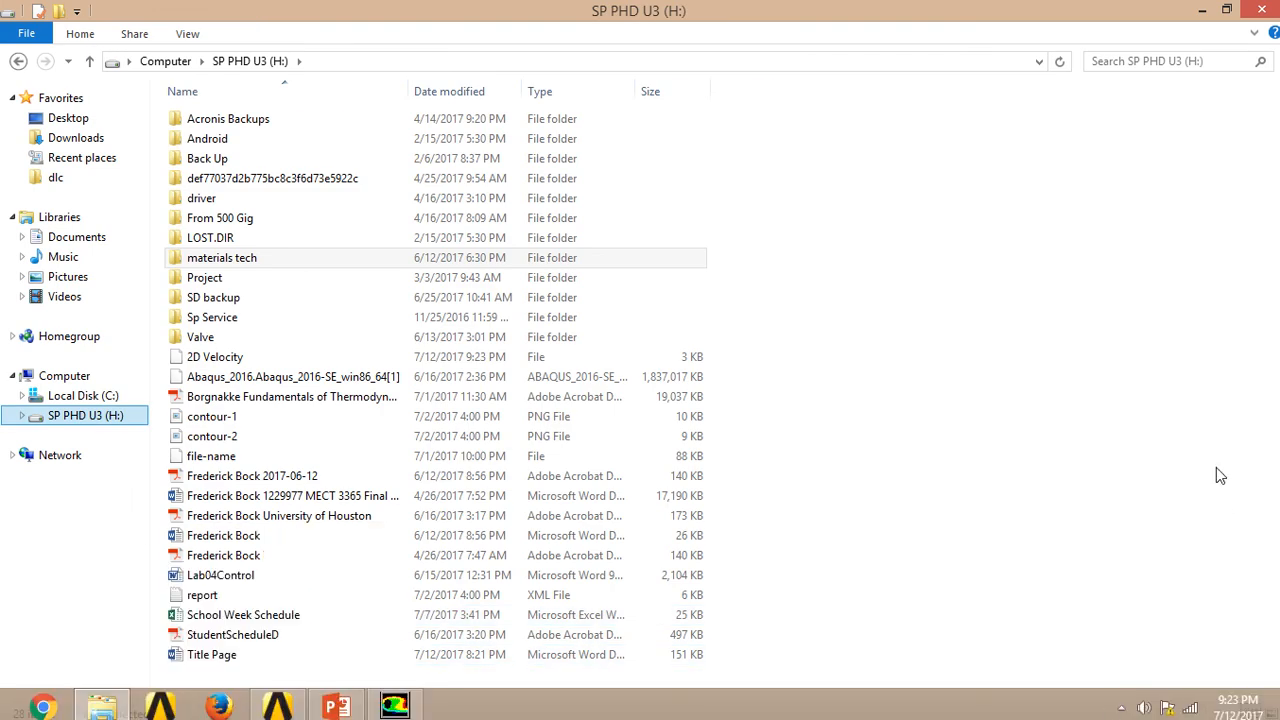
mouse_move(1275, 10)
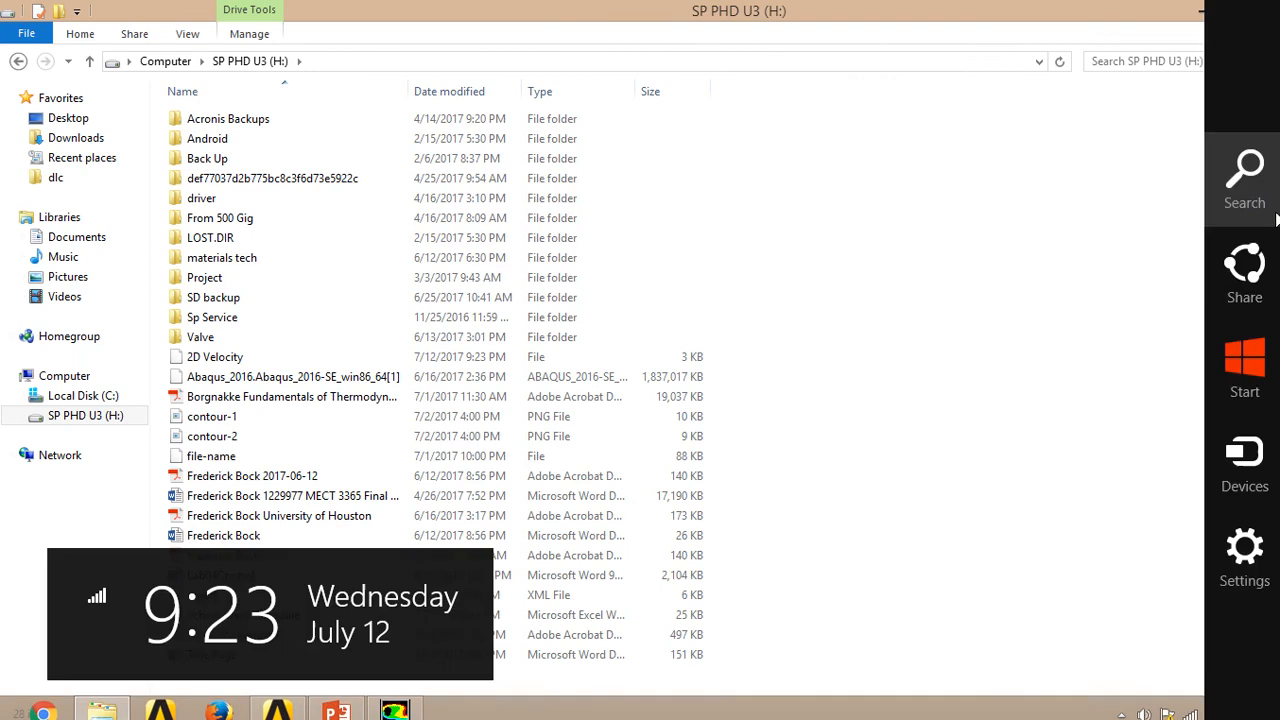
click(1245, 180)
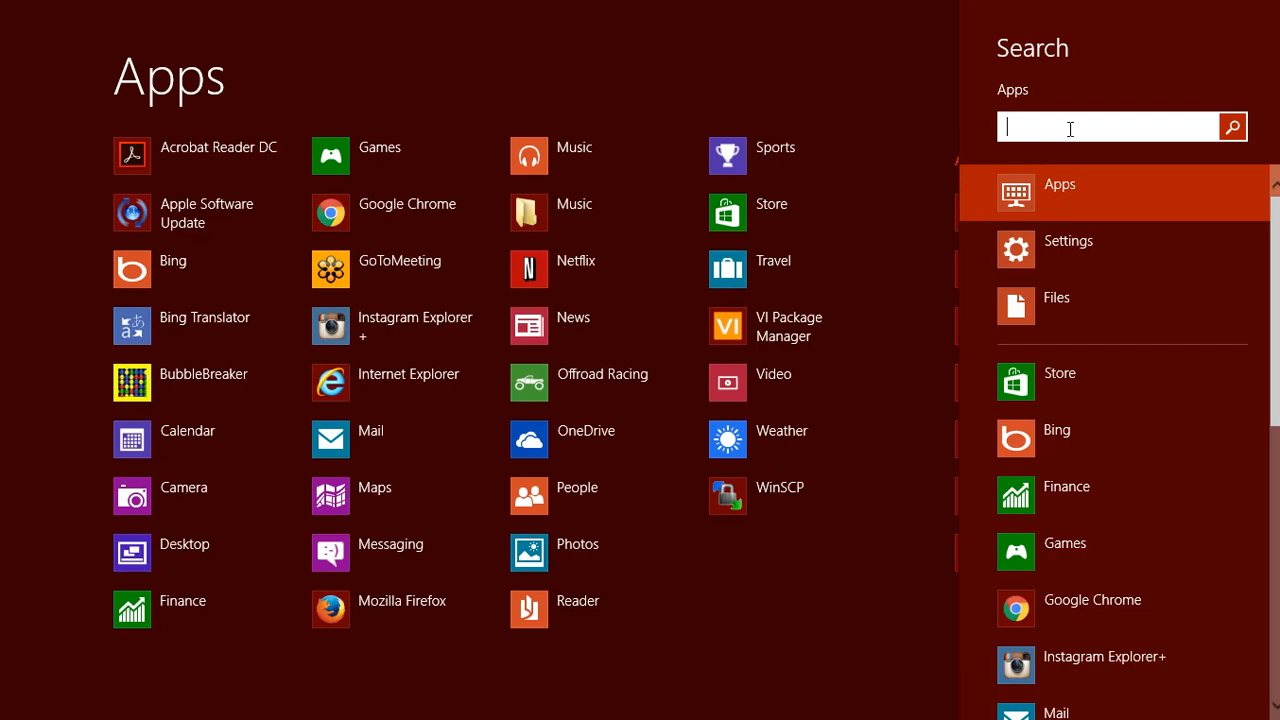
text(ex)
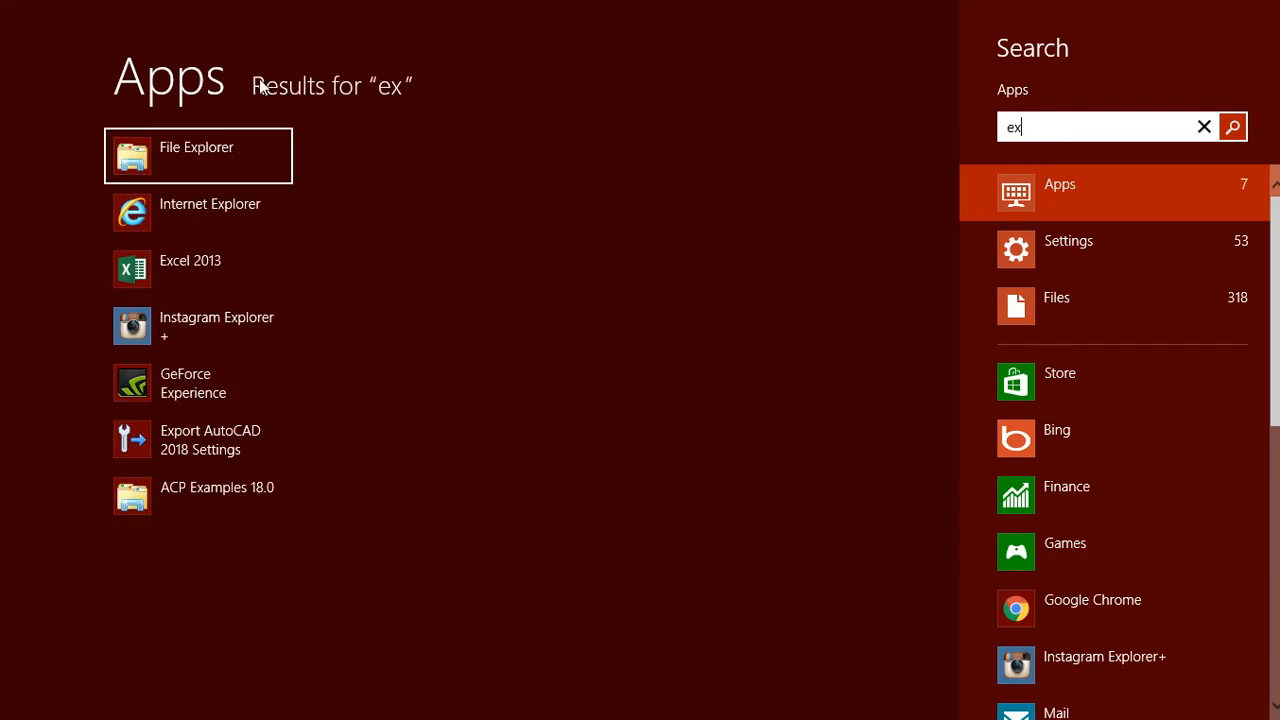
click(150, 278)
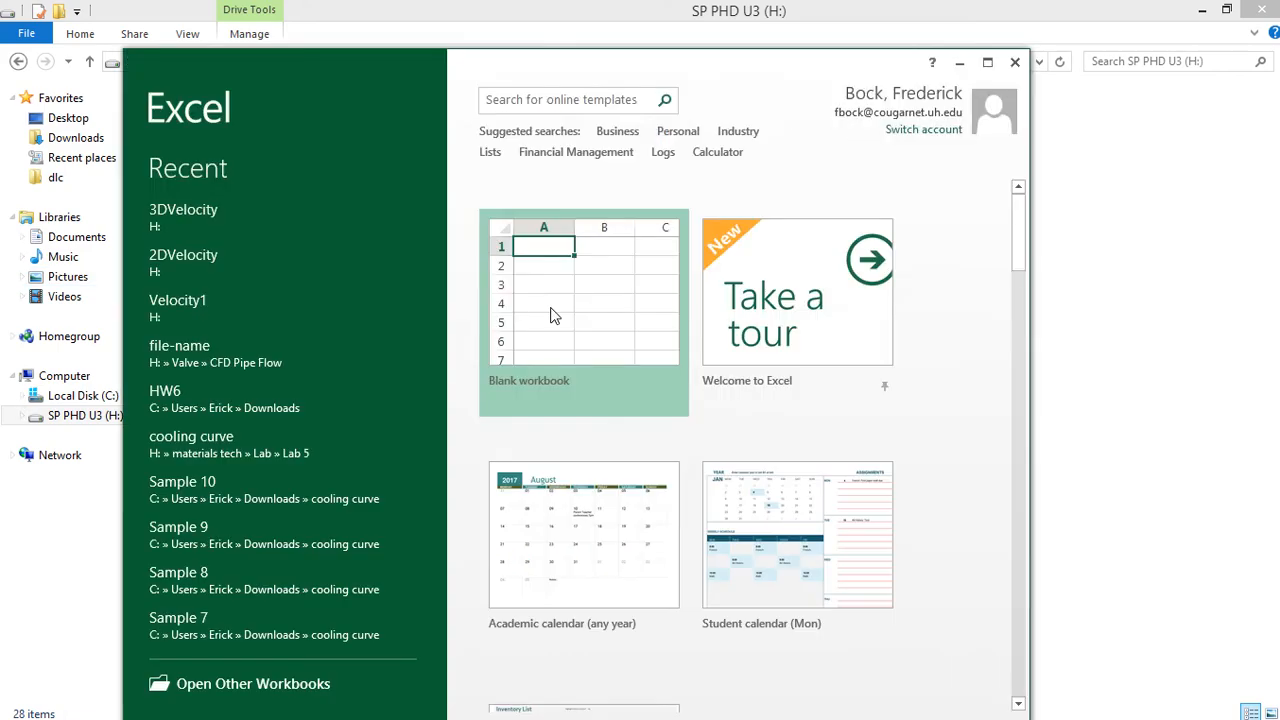
- Maximize Excel, start a blank workbook, and browse this computer for a file to open
click(987, 62)
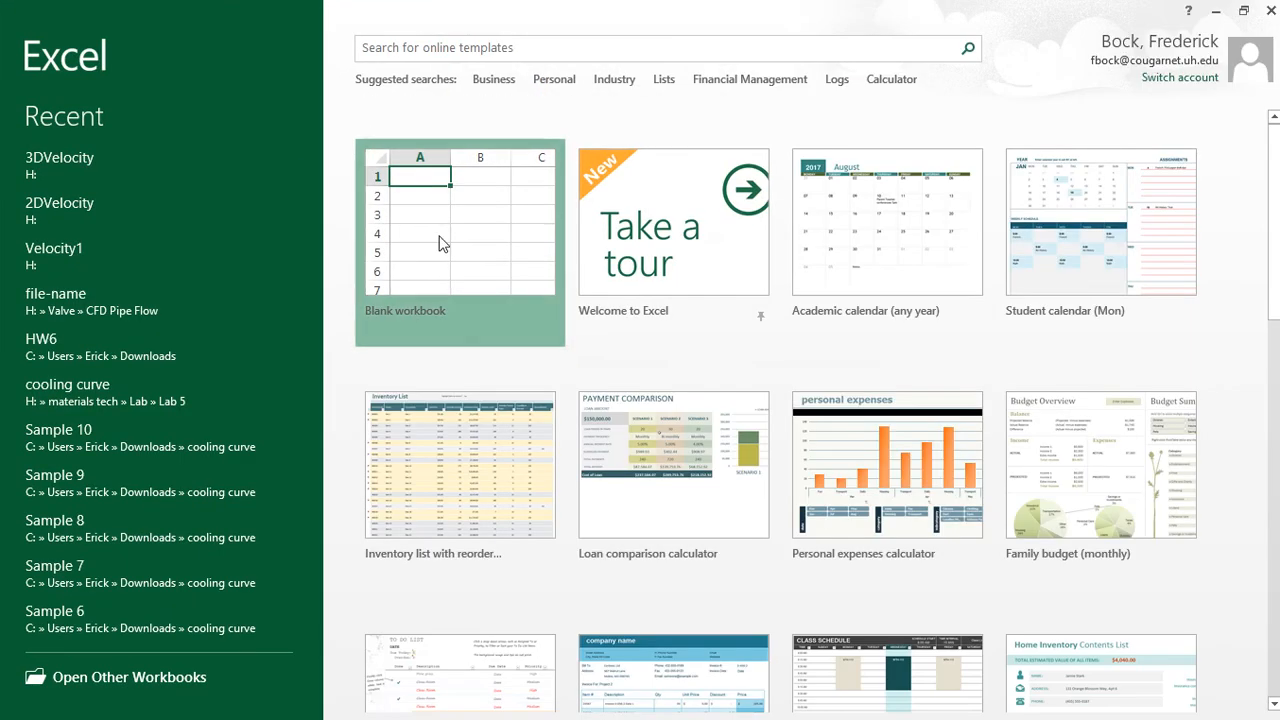
click(443, 244)
click(40, 35)
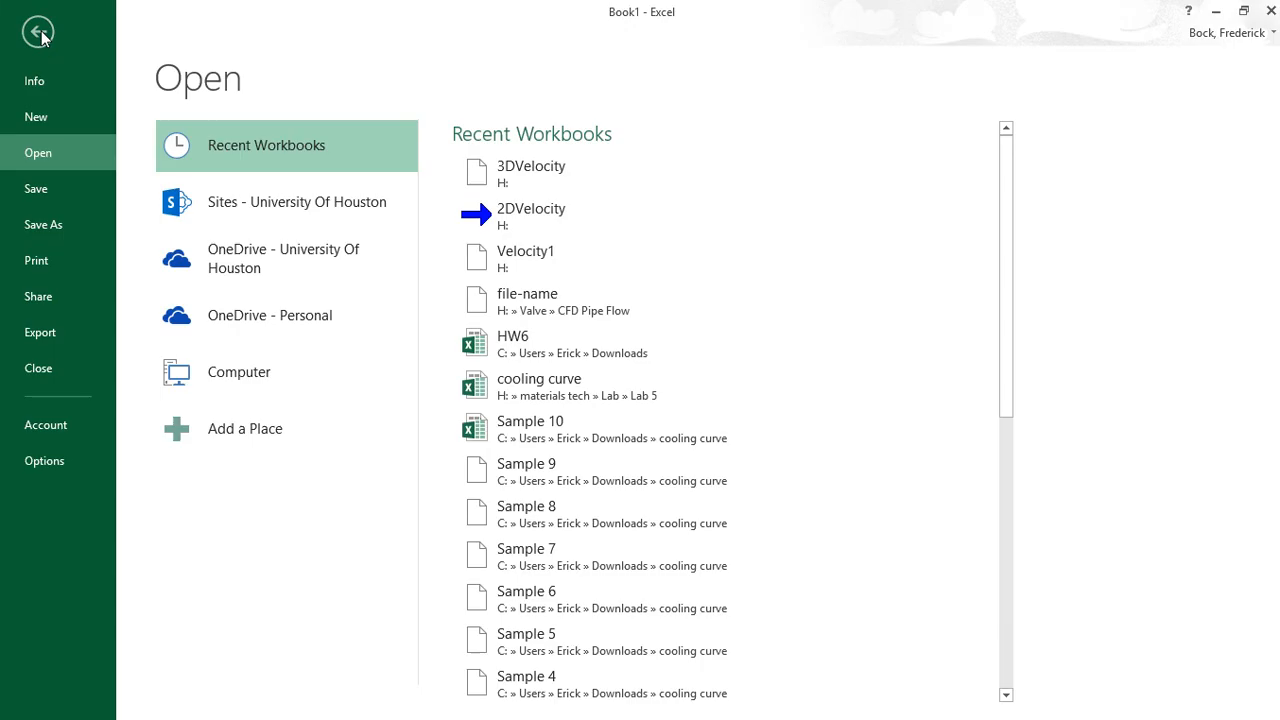
click(247, 369)
click(464, 499)
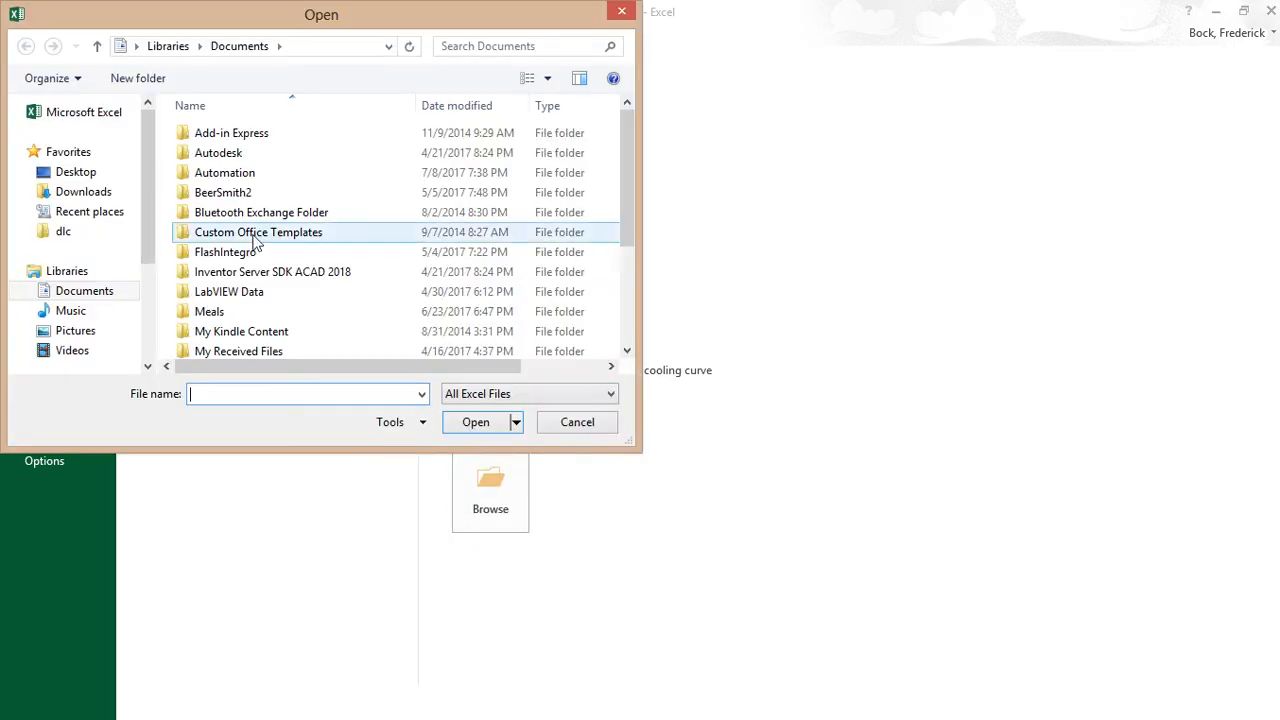
- List all file types, go to the SP PHD U3 (H:) drive, and open 2D Velocity
click(563, 395)
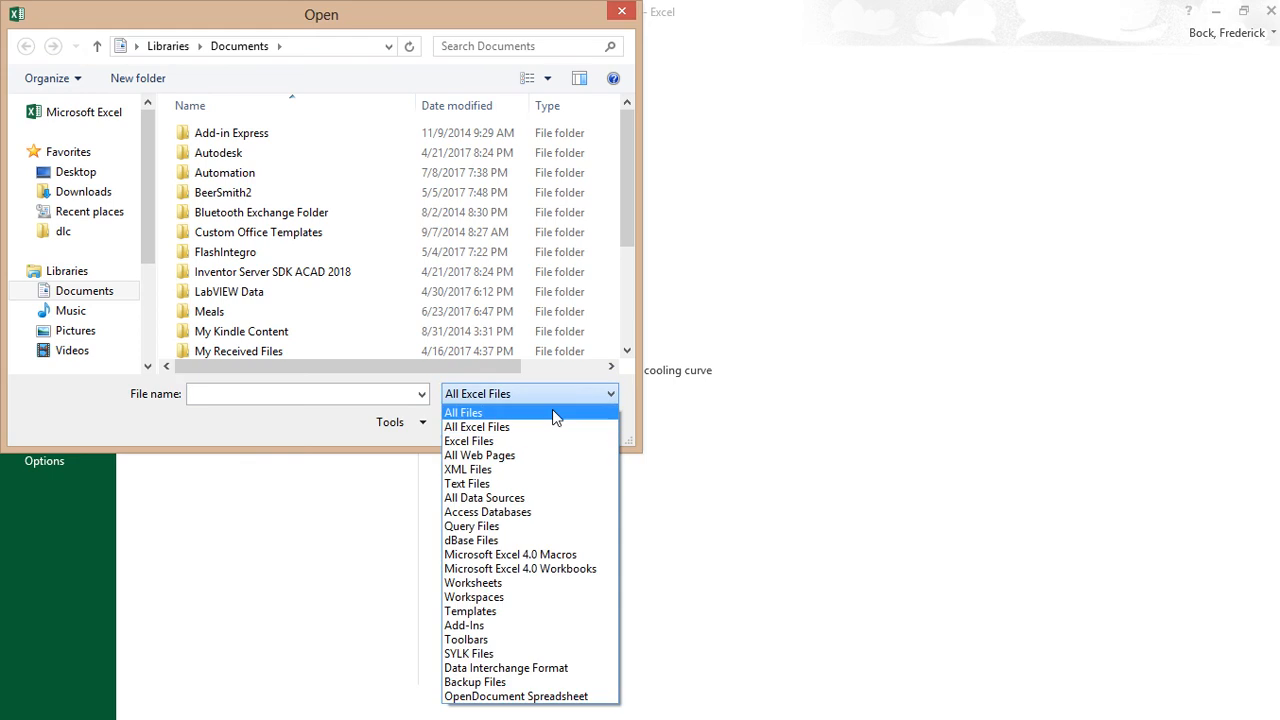
click(530, 413)
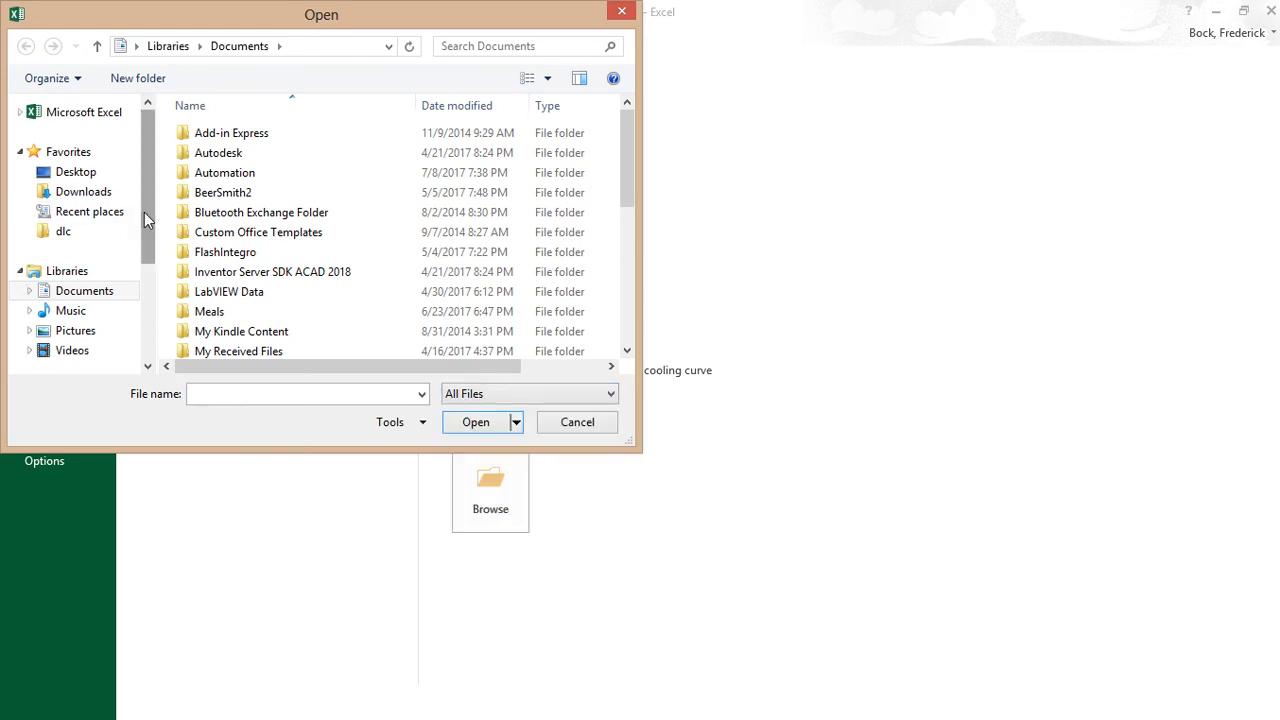
drag(146, 214, 122, 308)
click(96, 322)
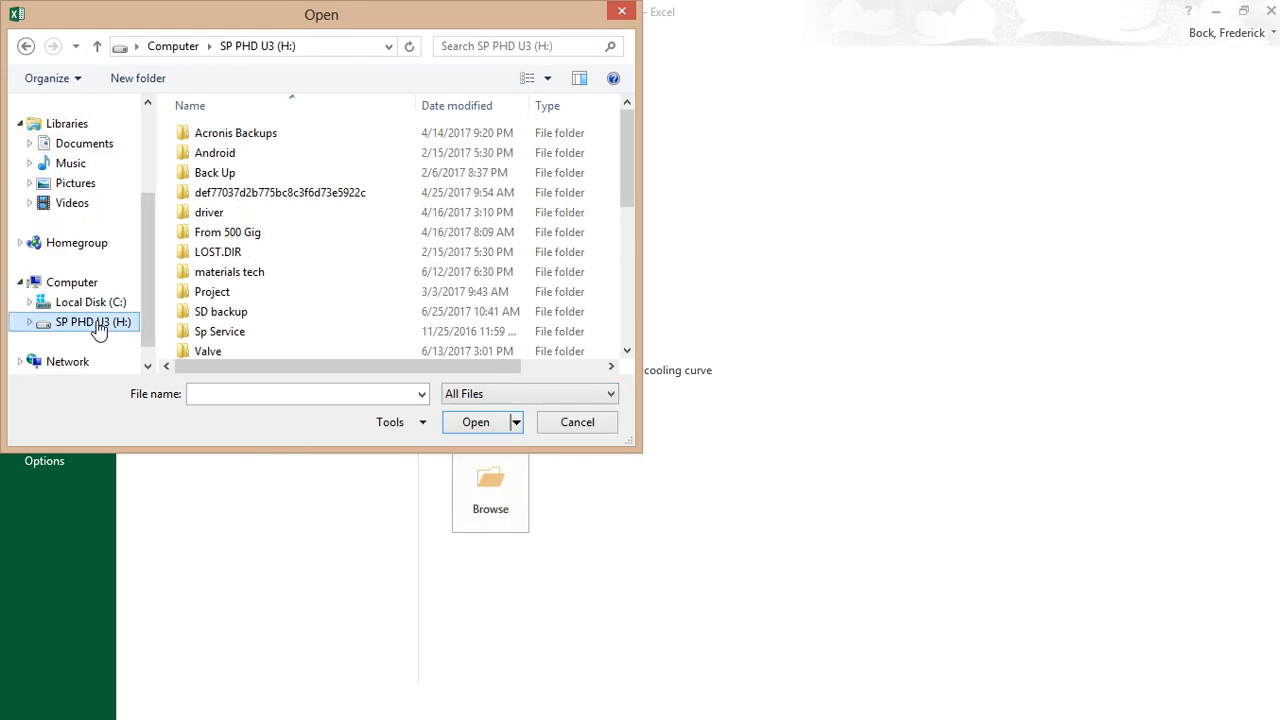
scroll(608, 274, down, 5)
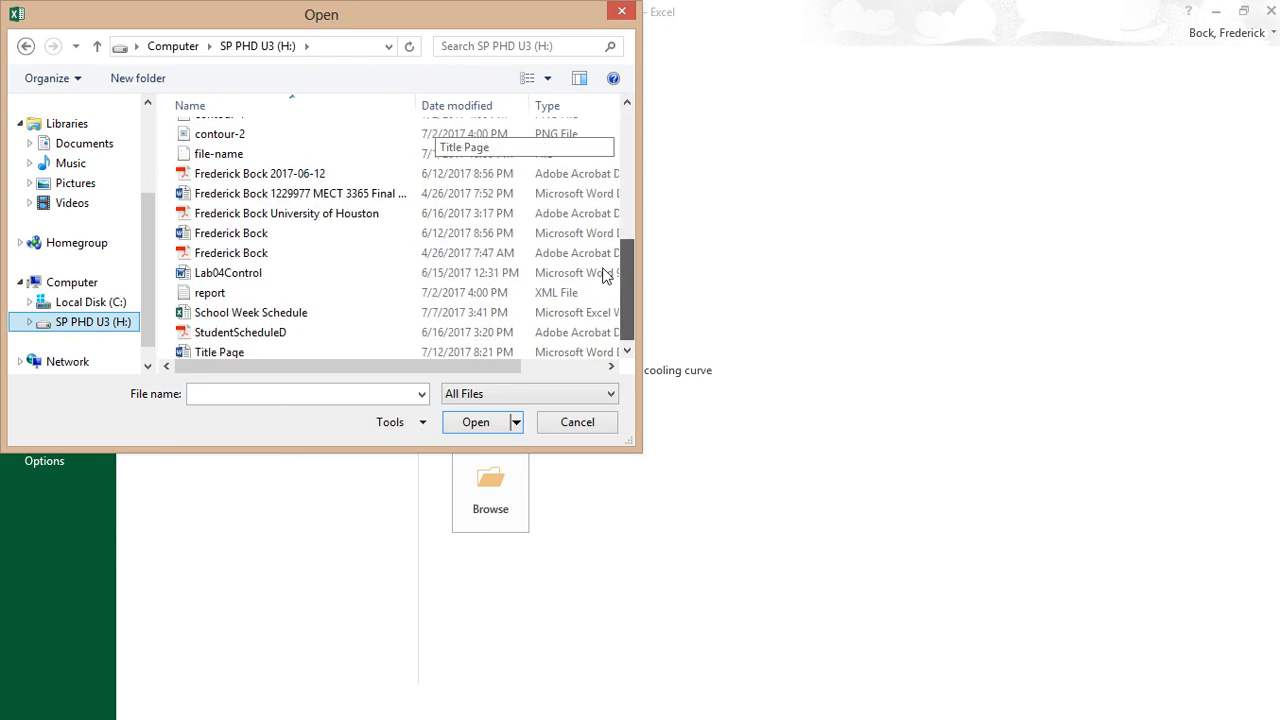
scroll(607, 202, up, 3)
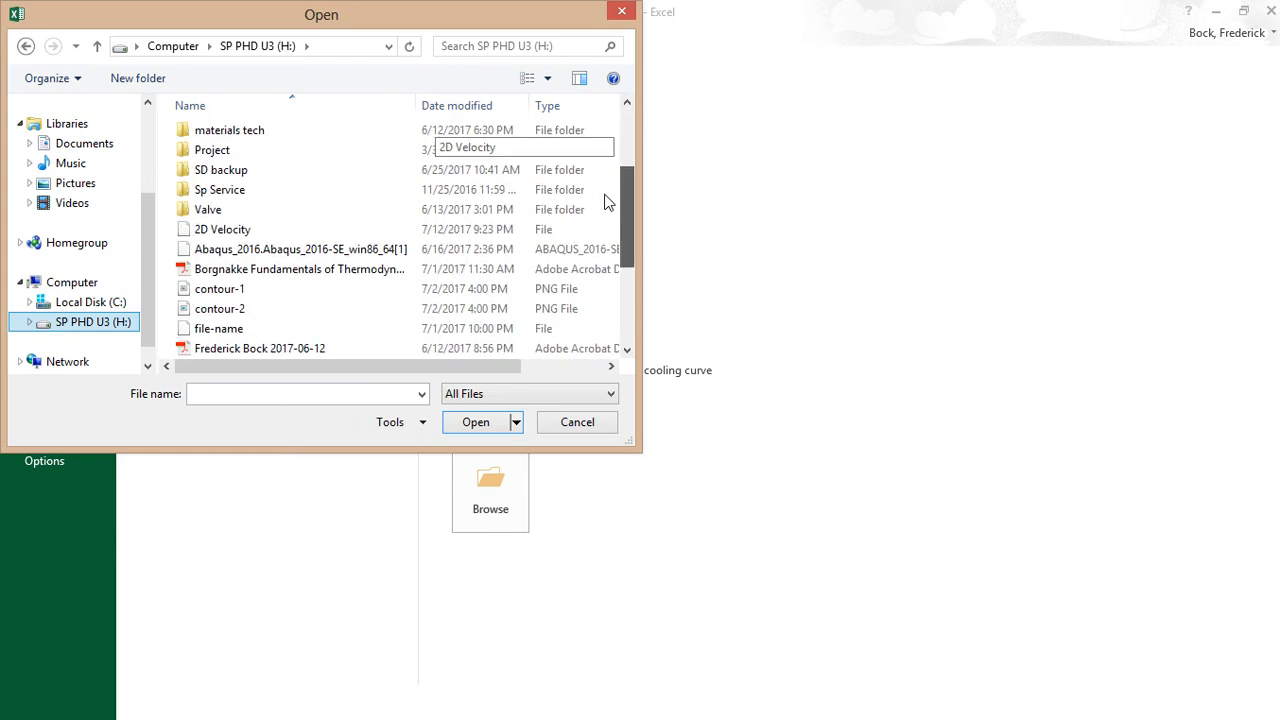
click(208, 231)
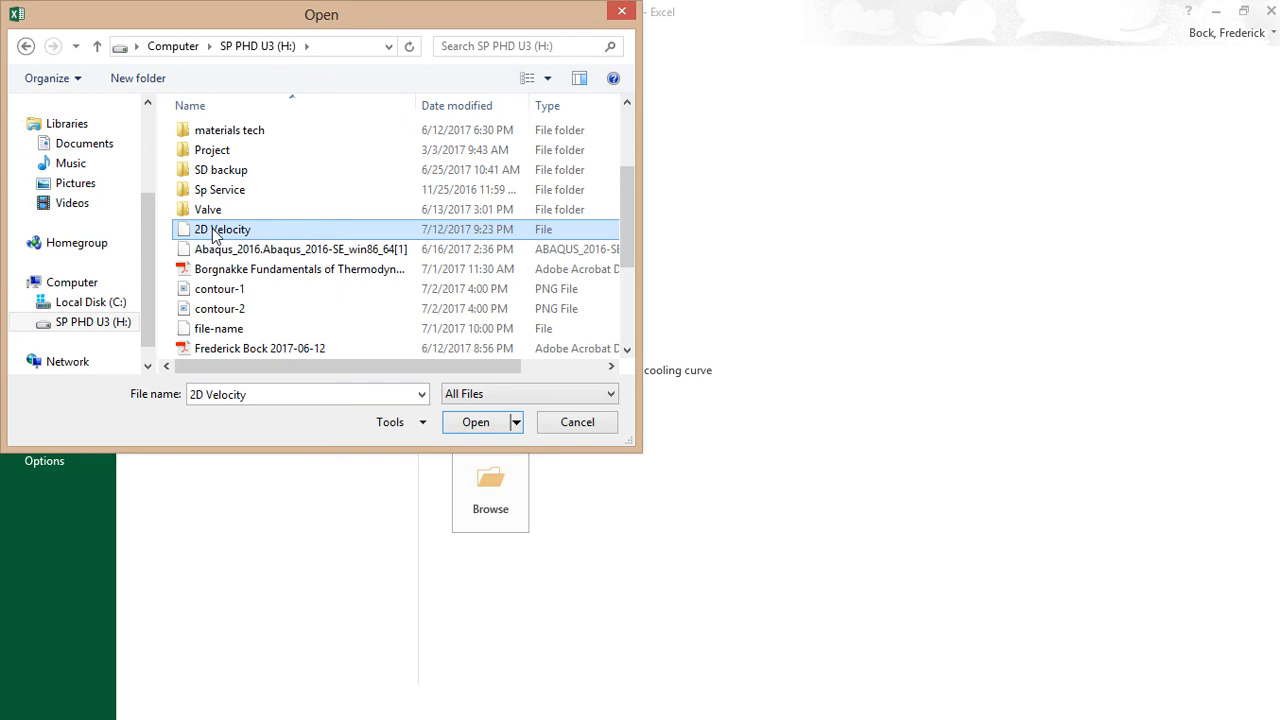
click(476, 422)
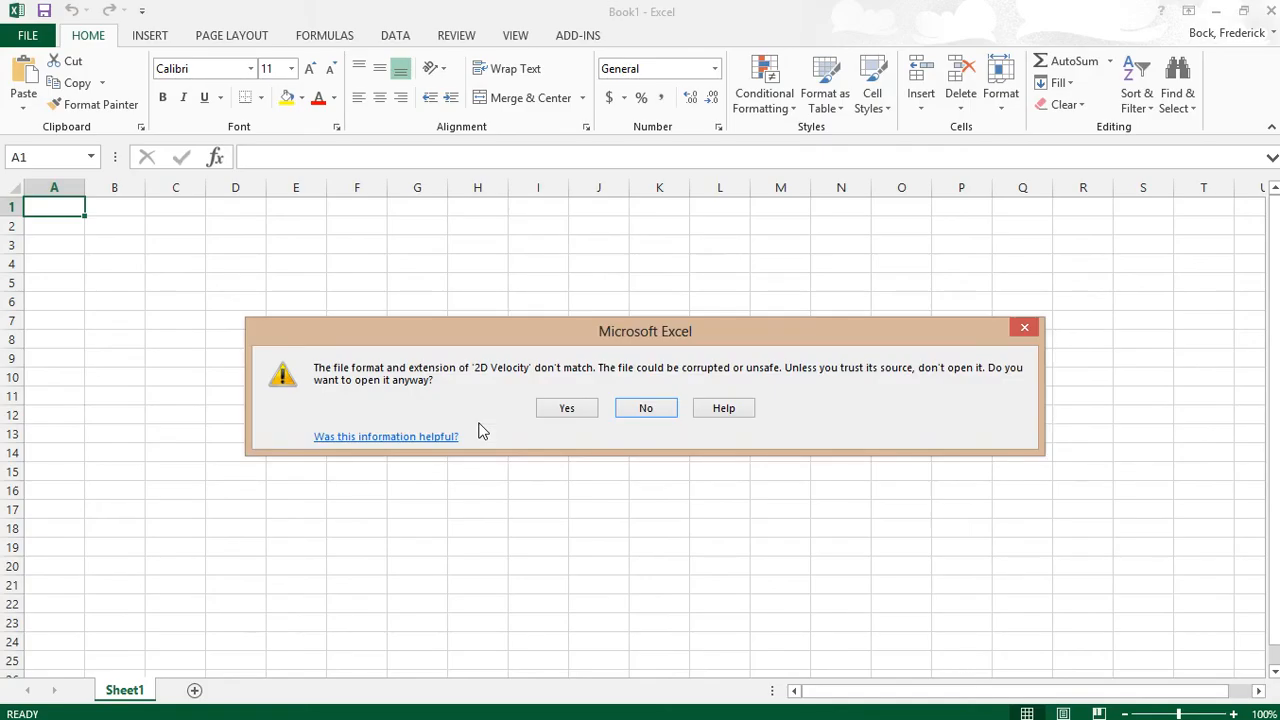
- Accept the format mismatch warning and finish the Text Import Wizard with its defaults
click(559, 412)
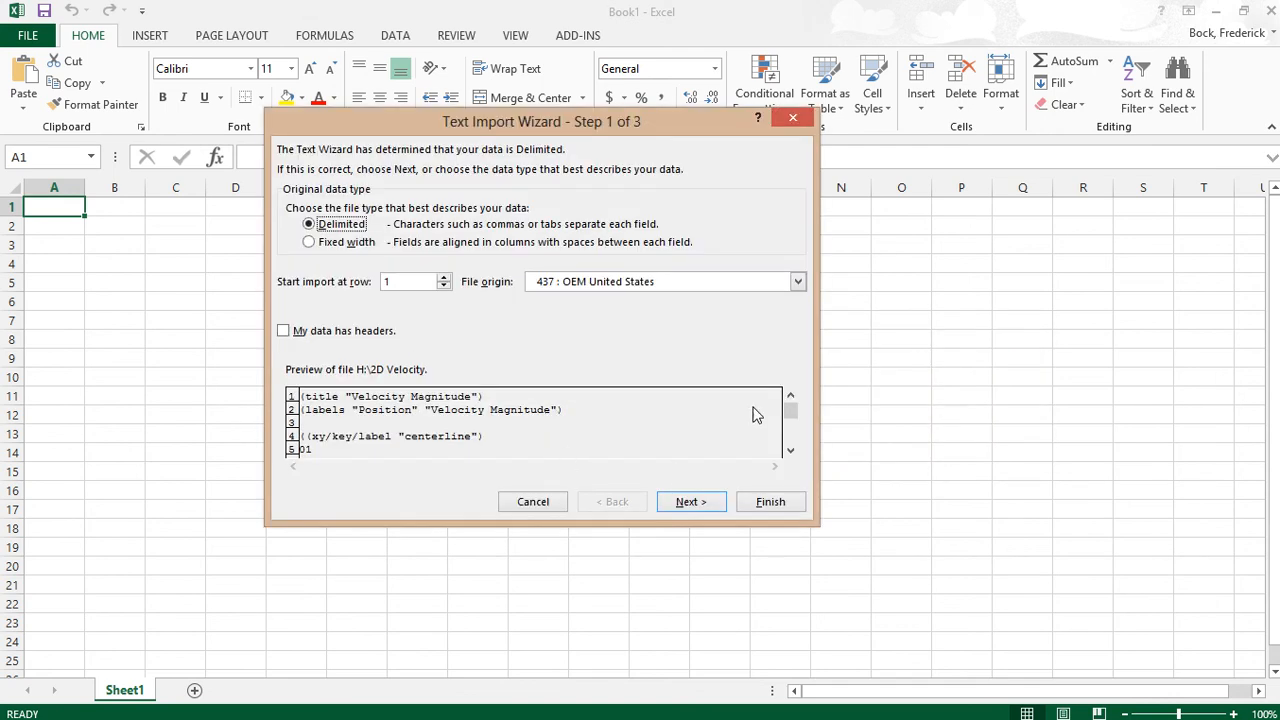
click(771, 502)
click(477, 453)
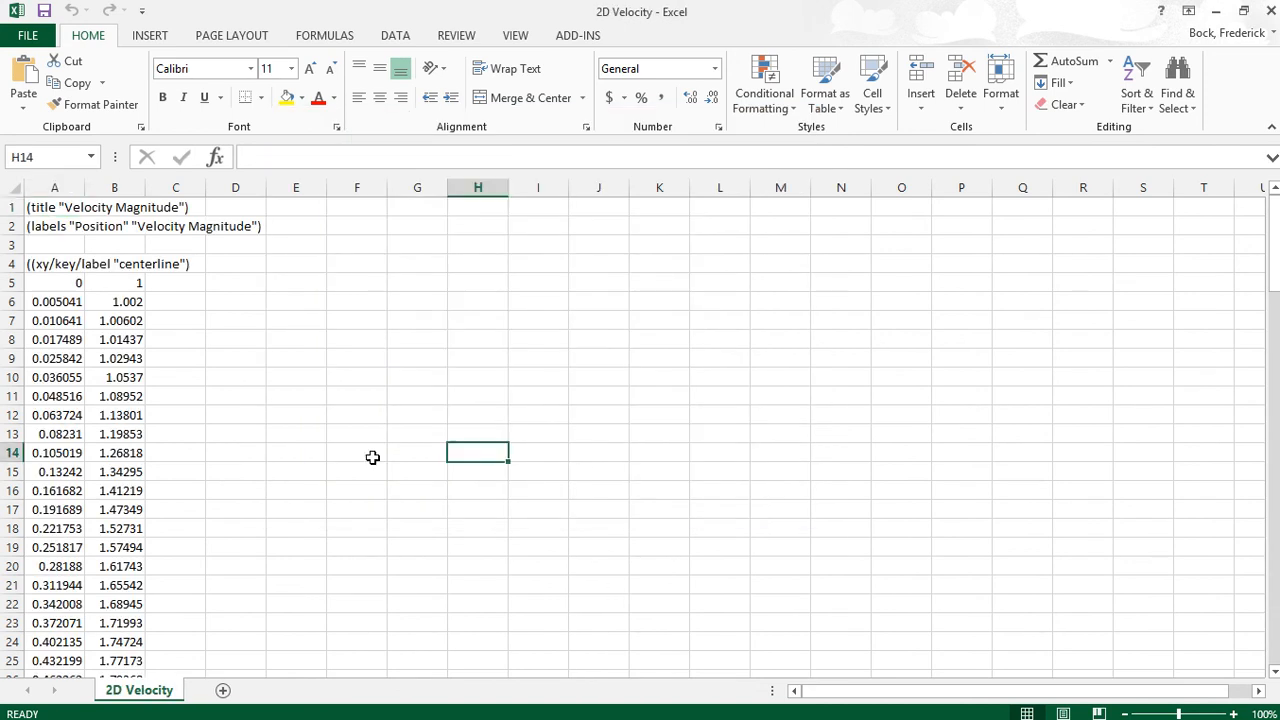
- Select the velocity magnitude values in column B starting from B5
drag(50, 282, 51, 510)
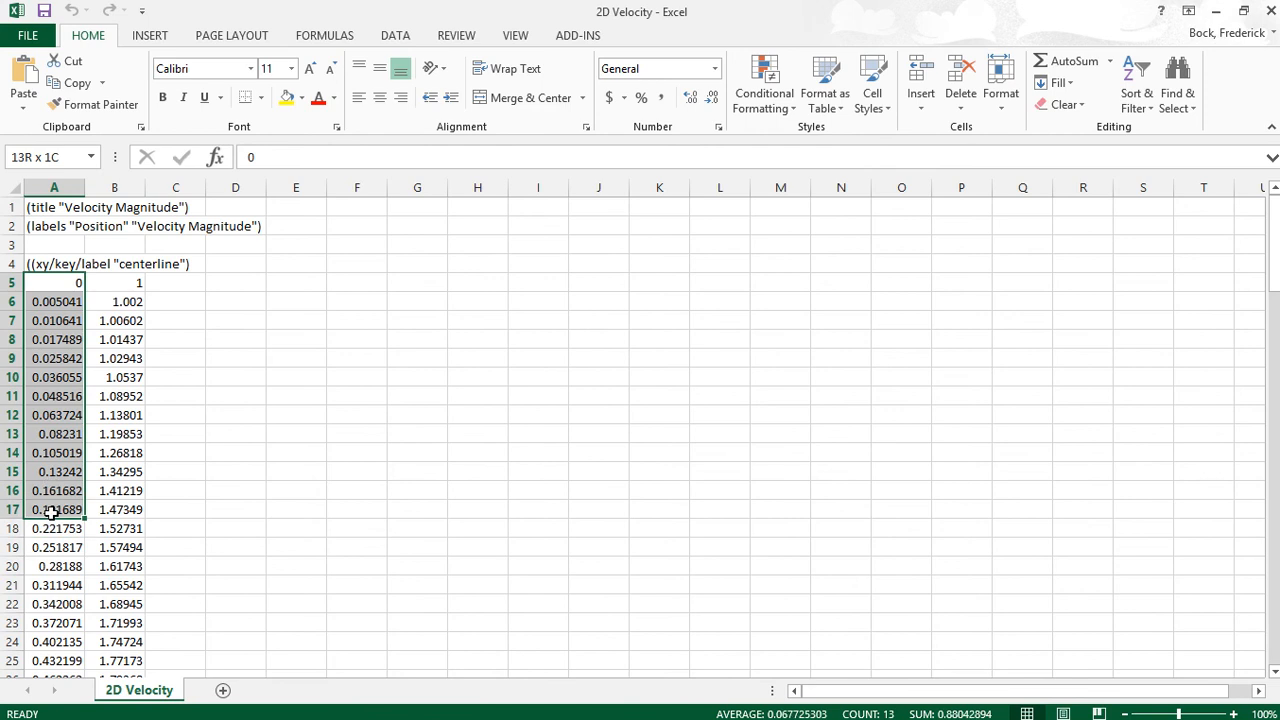
click(234, 454)
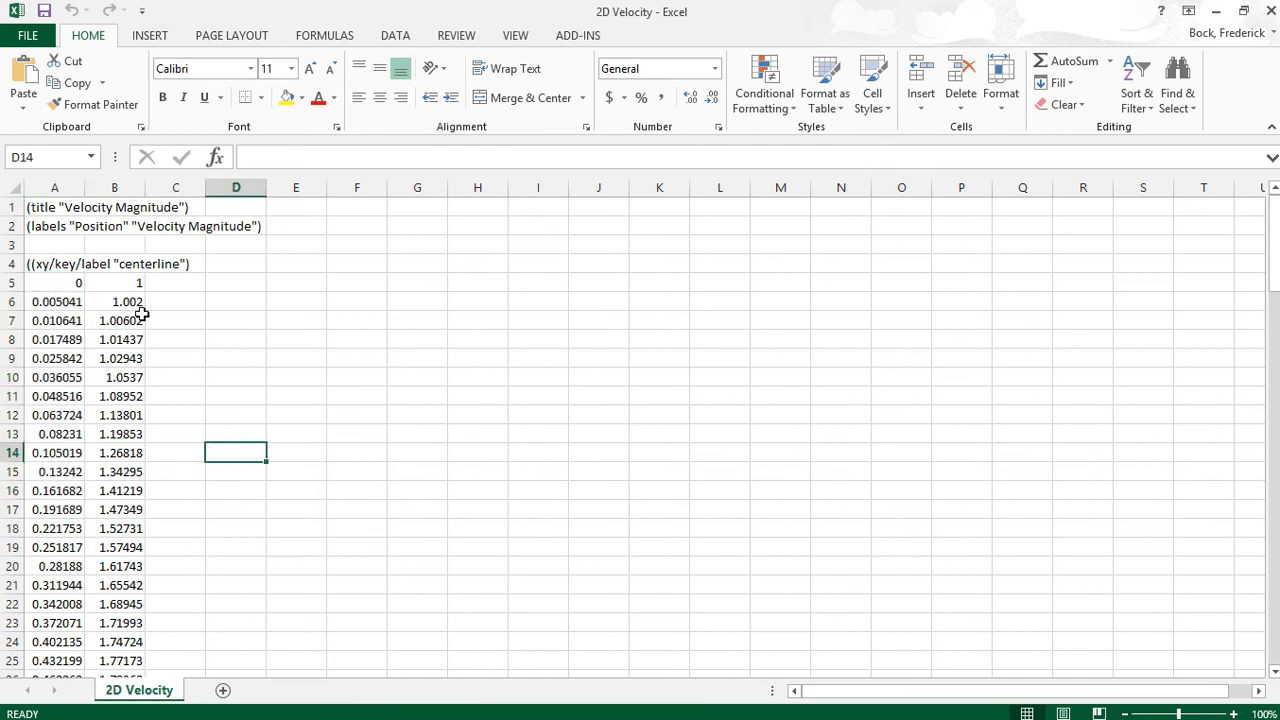
drag(128, 283, 118, 531)
click(234, 416)
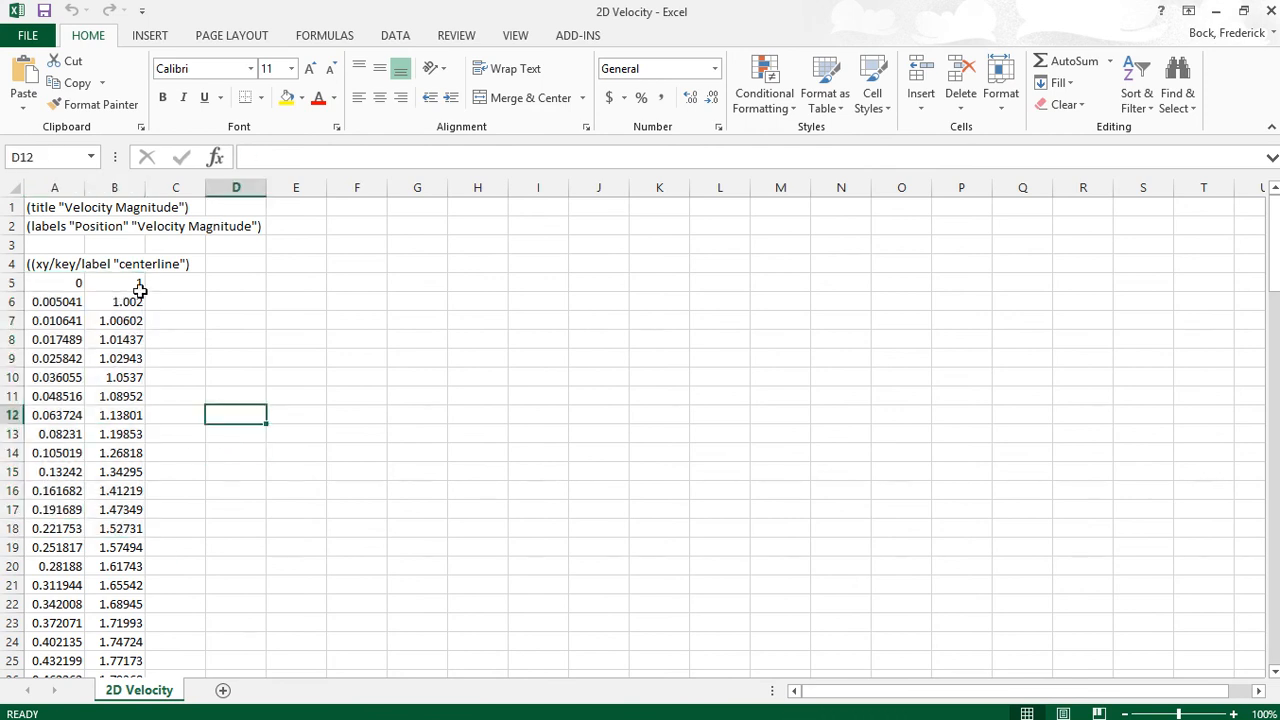
drag(136, 285, 118, 623)
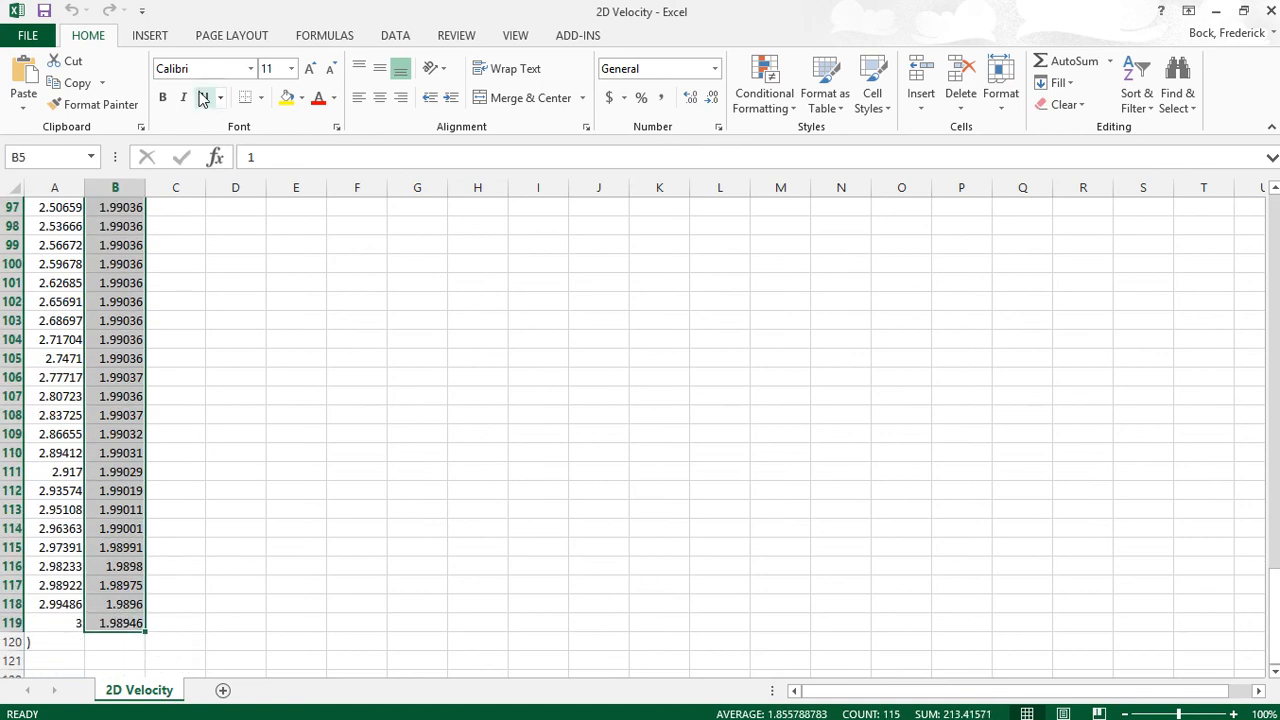
click(151, 31)
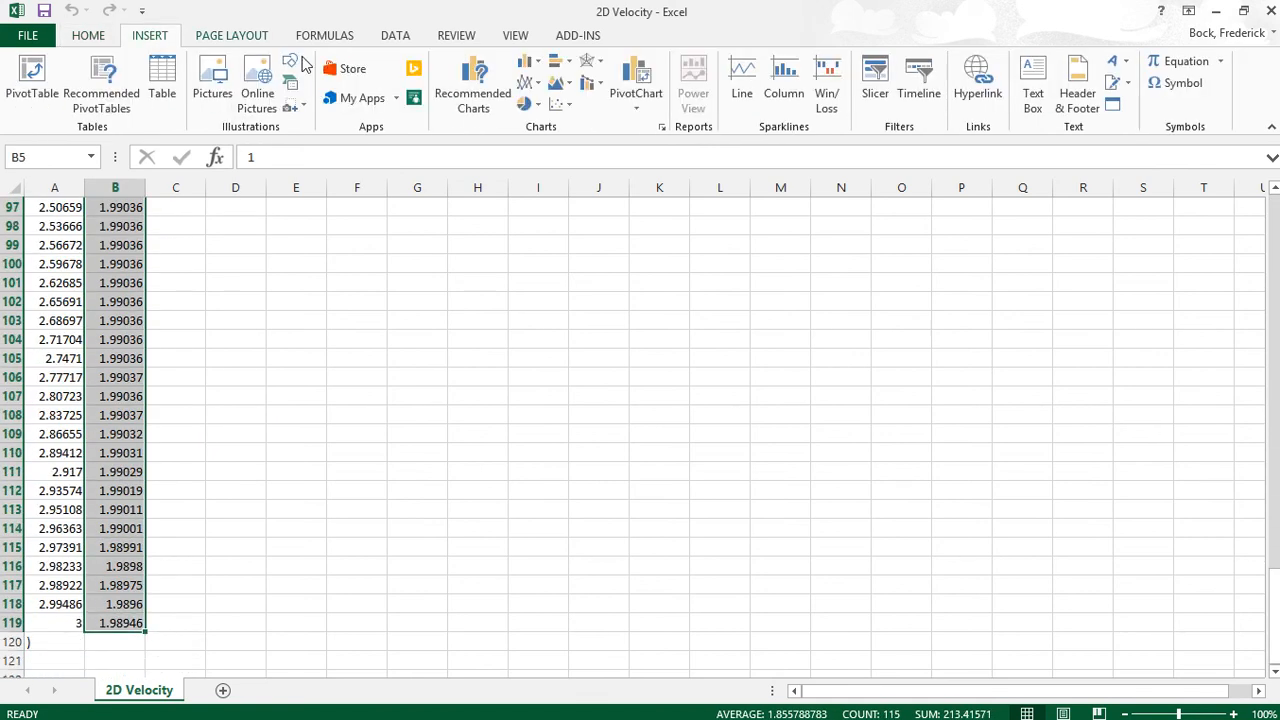
- Insert a 2-D line chart of the selected velocities and shift it slightly left
click(527, 88)
click(541, 135)
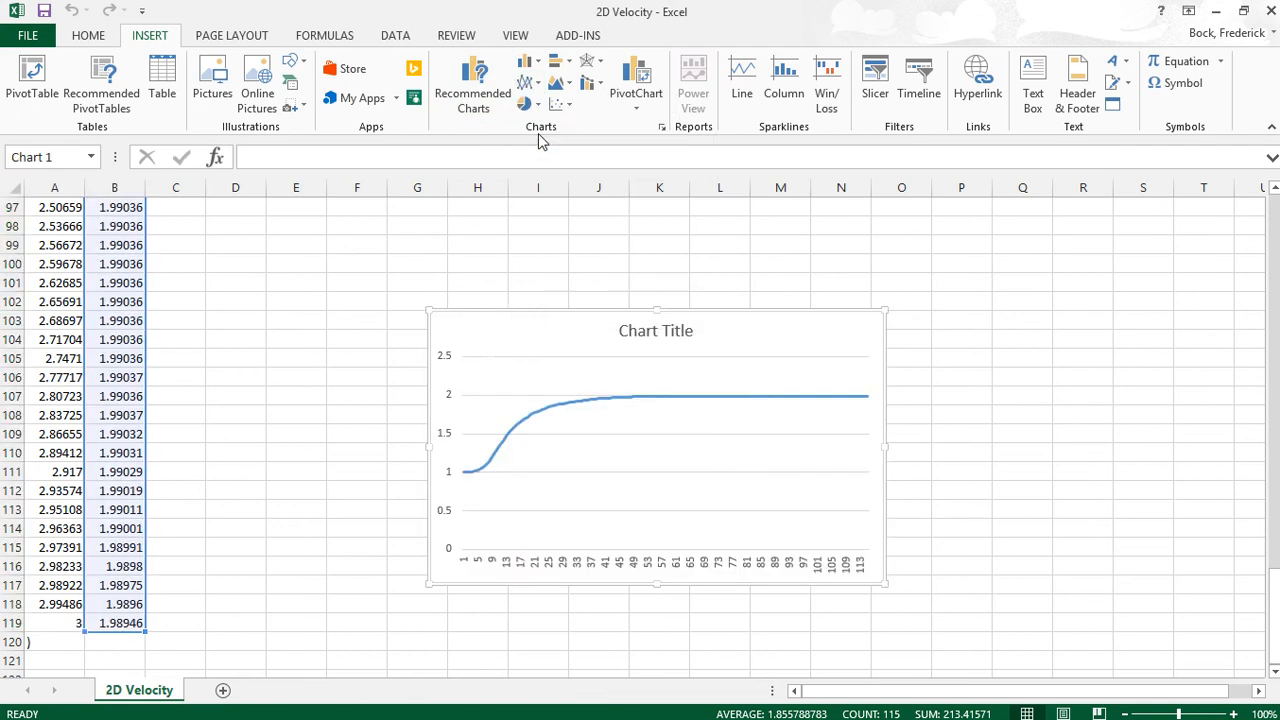
drag(451, 331, 393, 325)
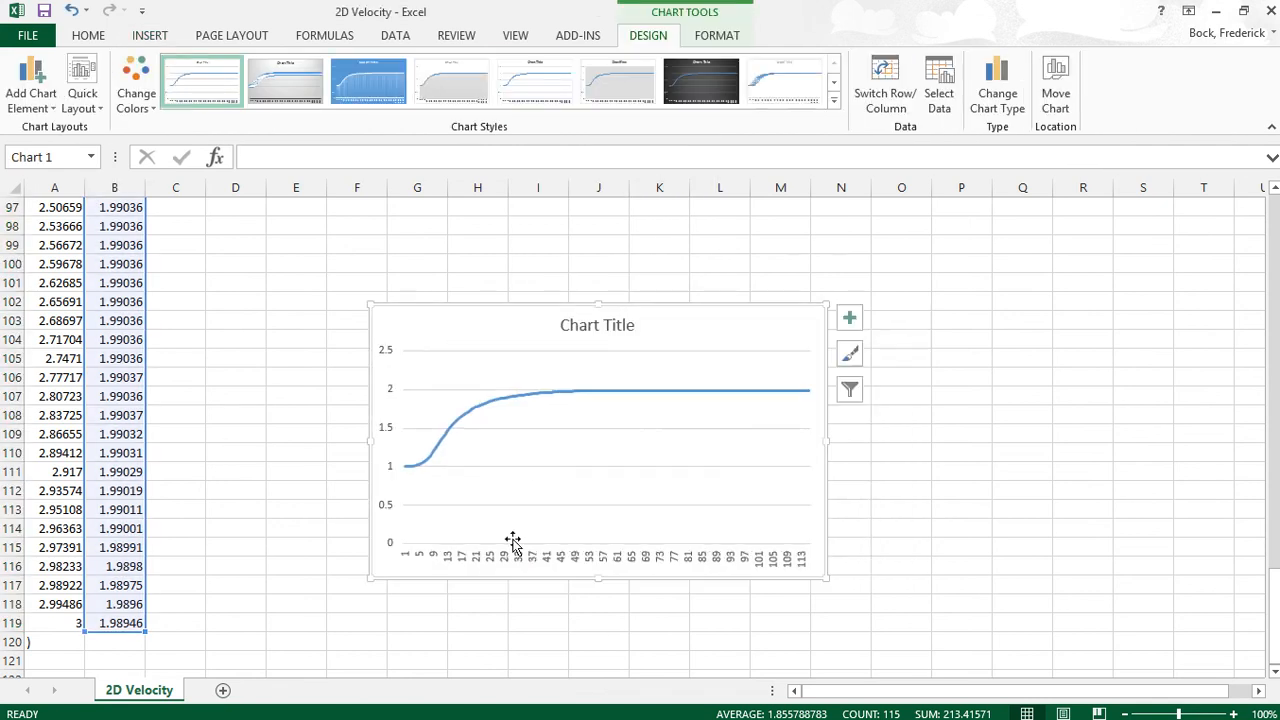
click(508, 560)
right_click(508, 560)
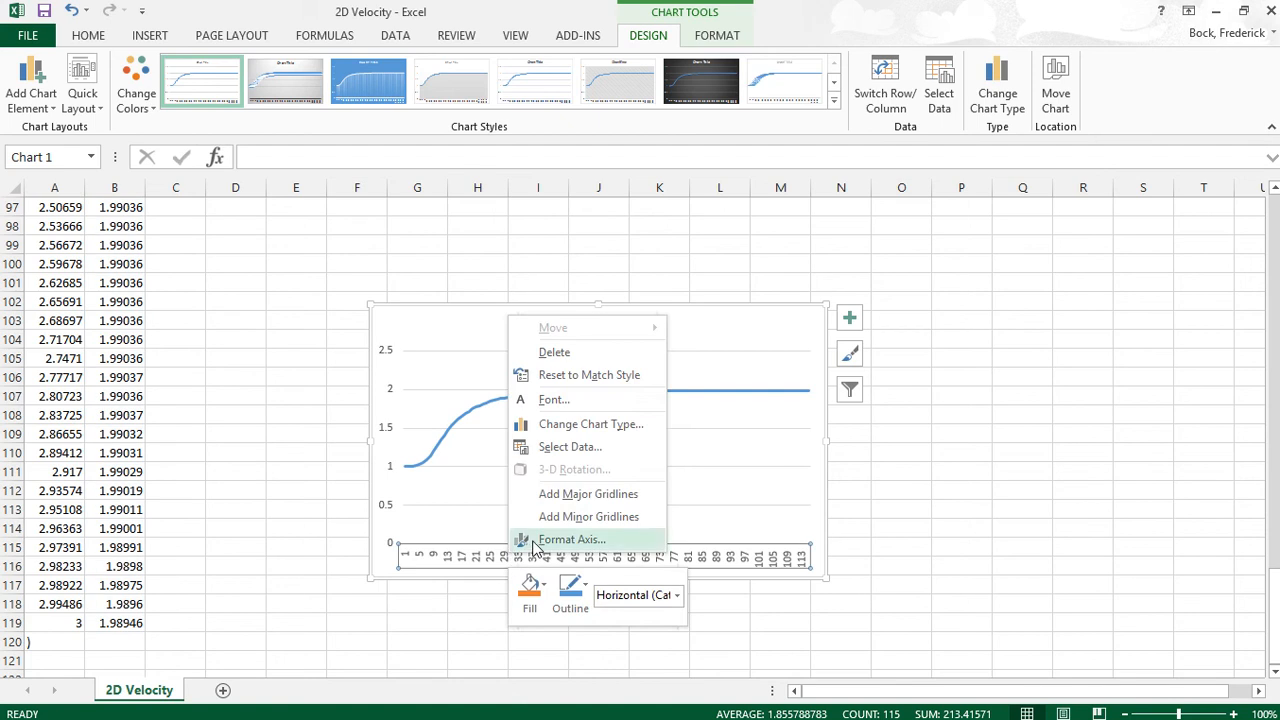
click(522, 539)
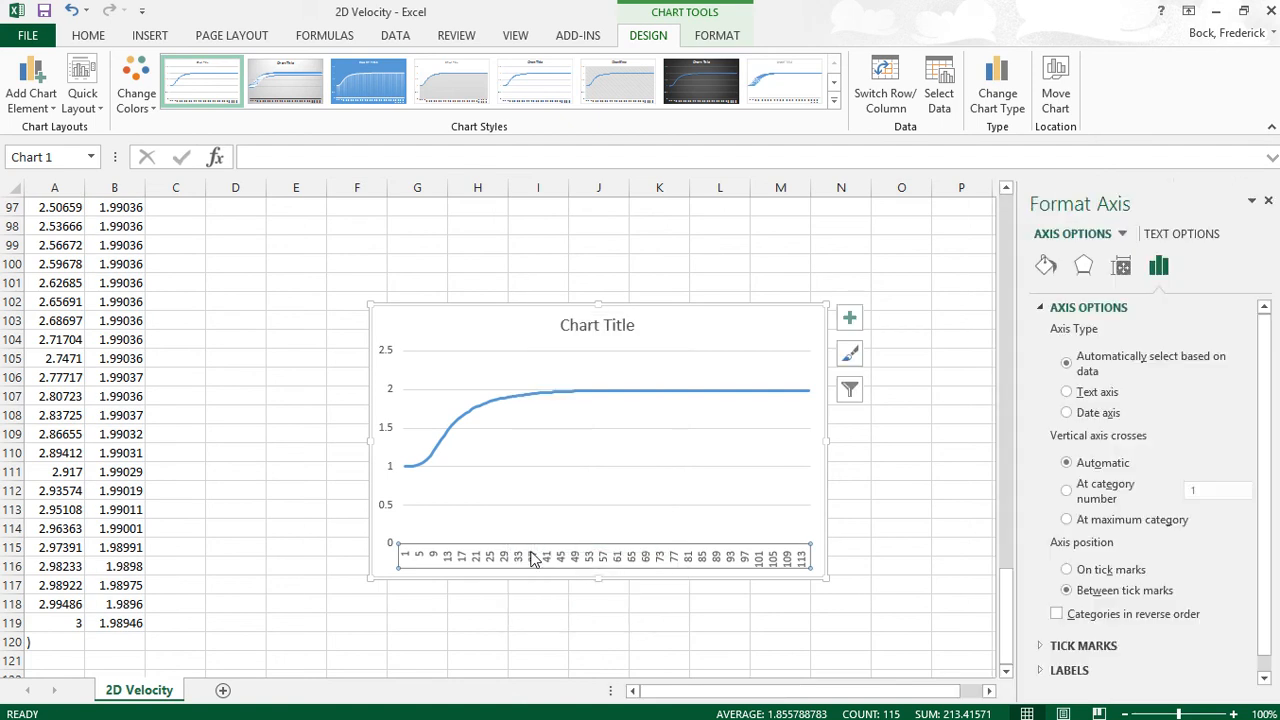
- Set the chart's horizontal axis labels to positions A5:A119 through Select Data
right_click(530, 563)
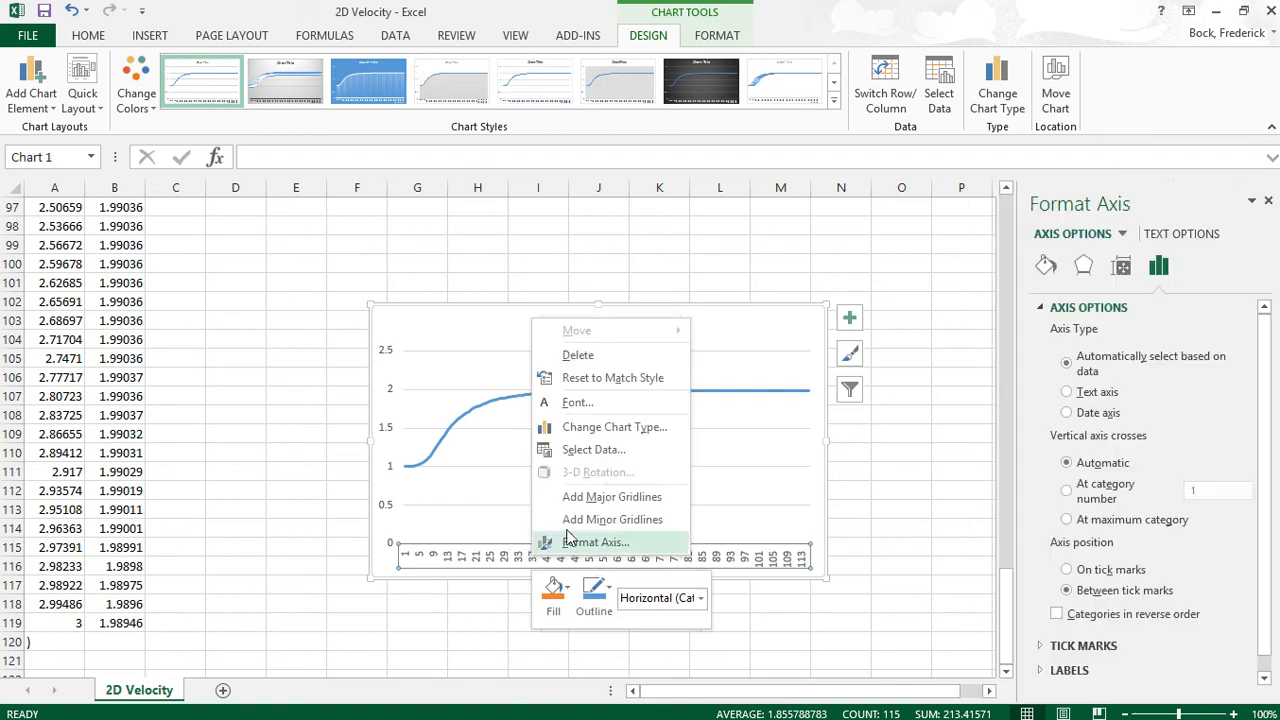
click(575, 449)
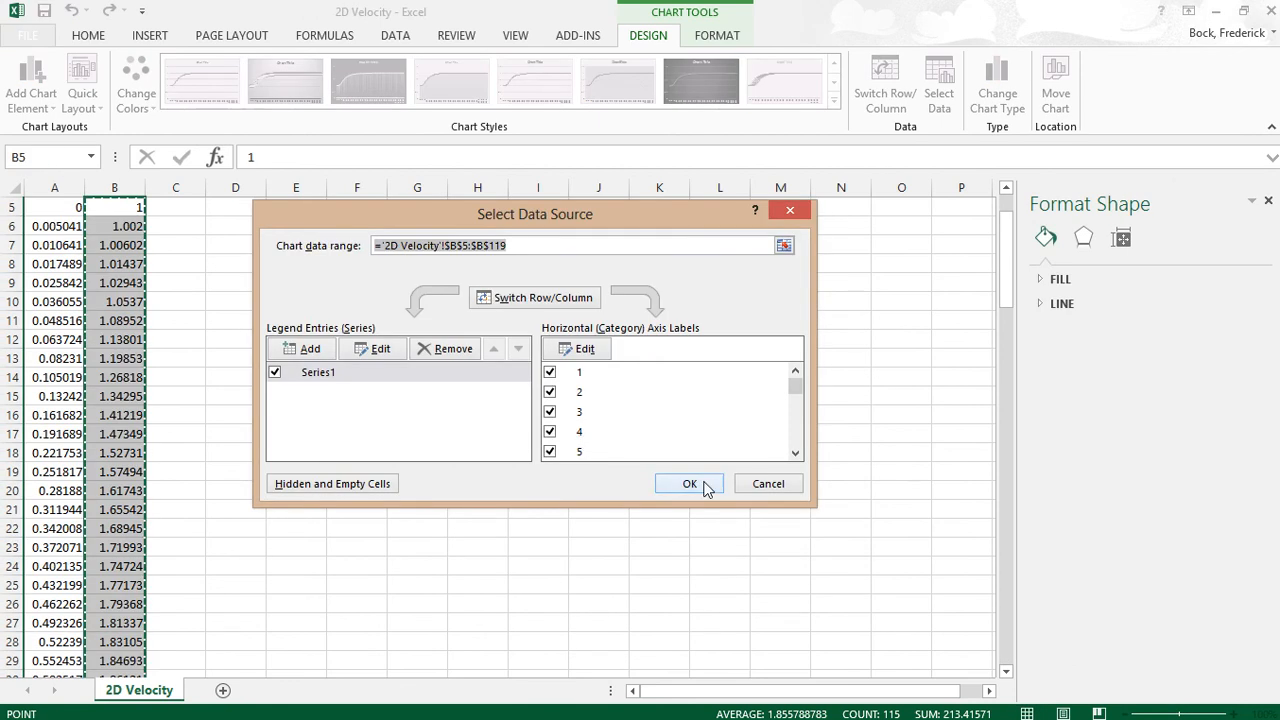
click(585, 349)
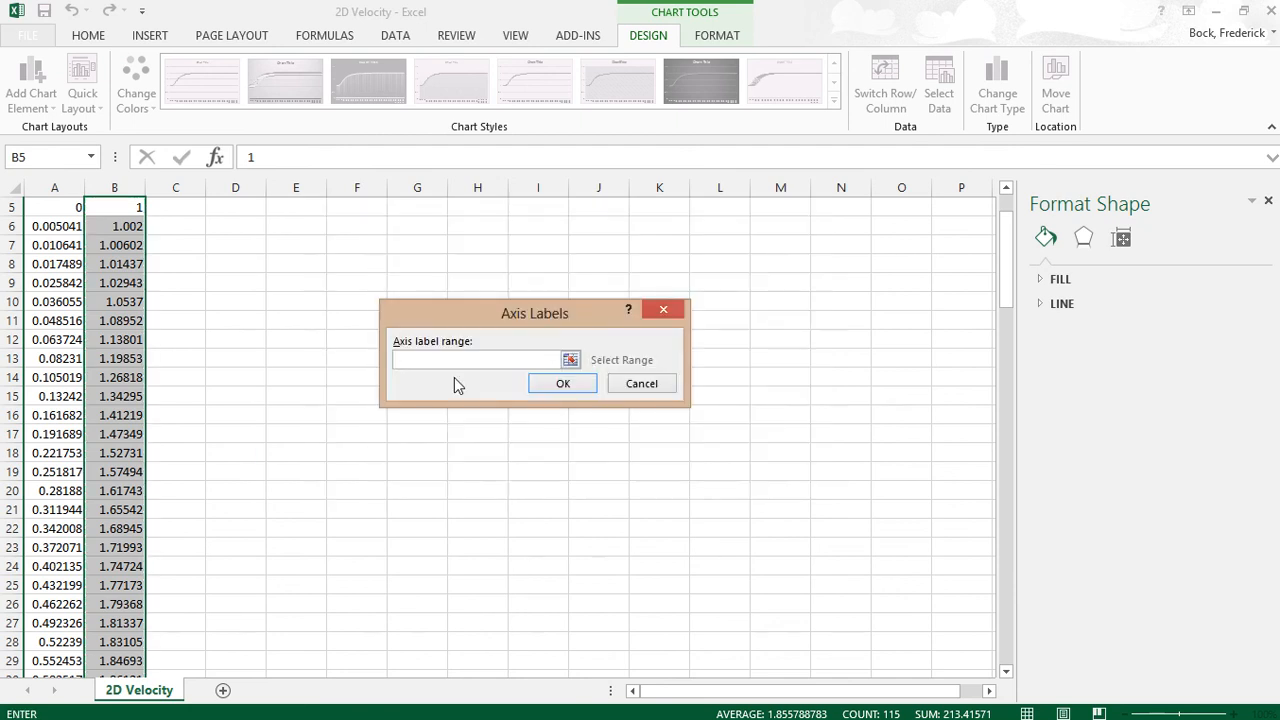
click(570, 360)
scroll(44, 274, up, 2)
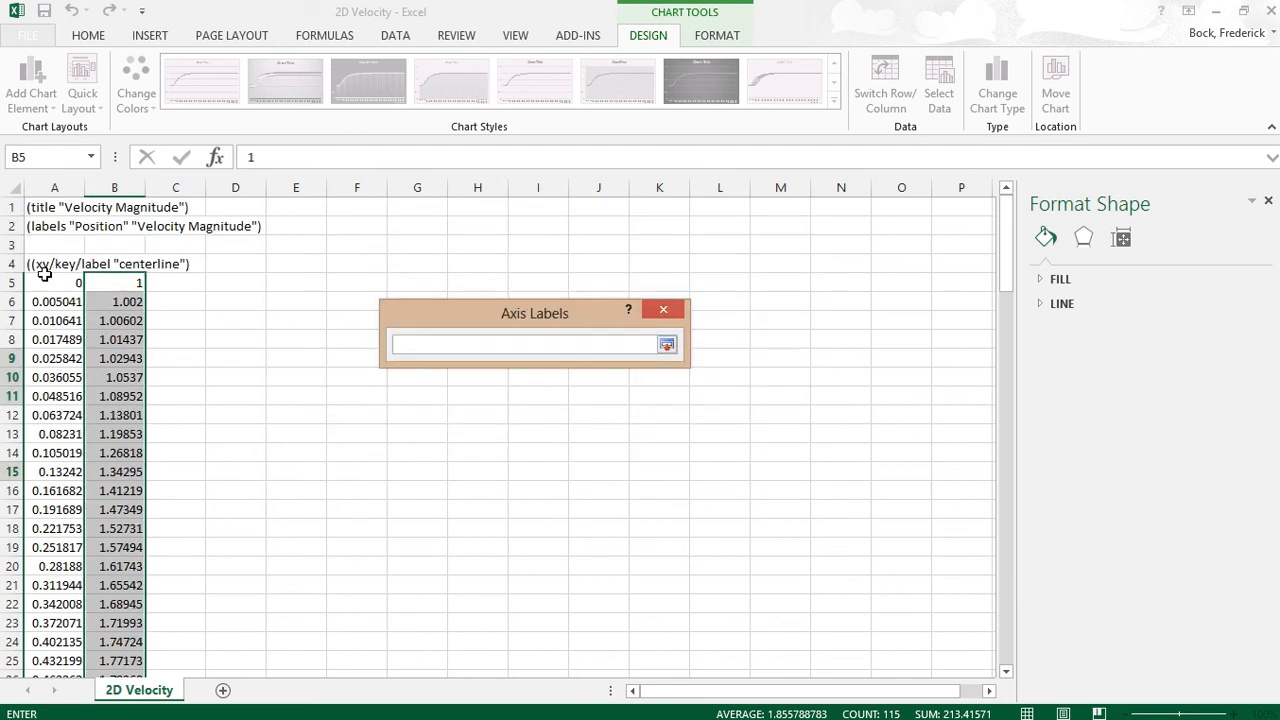
drag(49, 283, 54, 624)
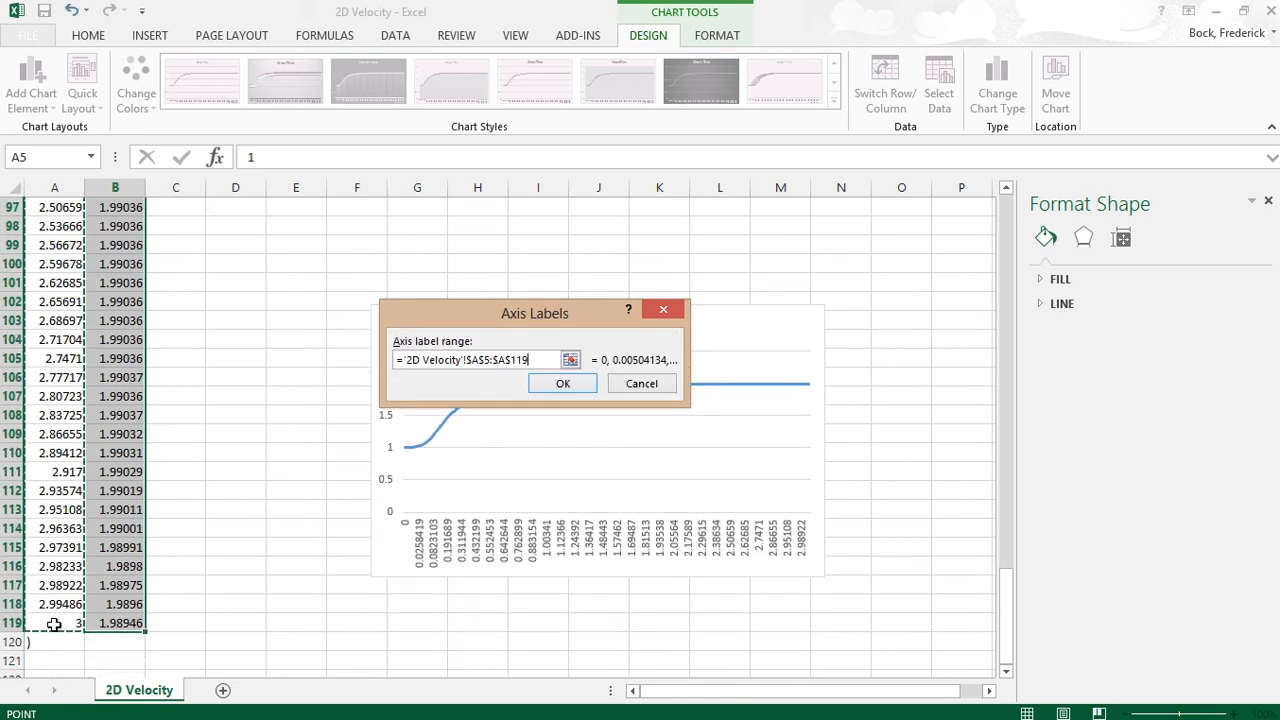
click(566, 383)
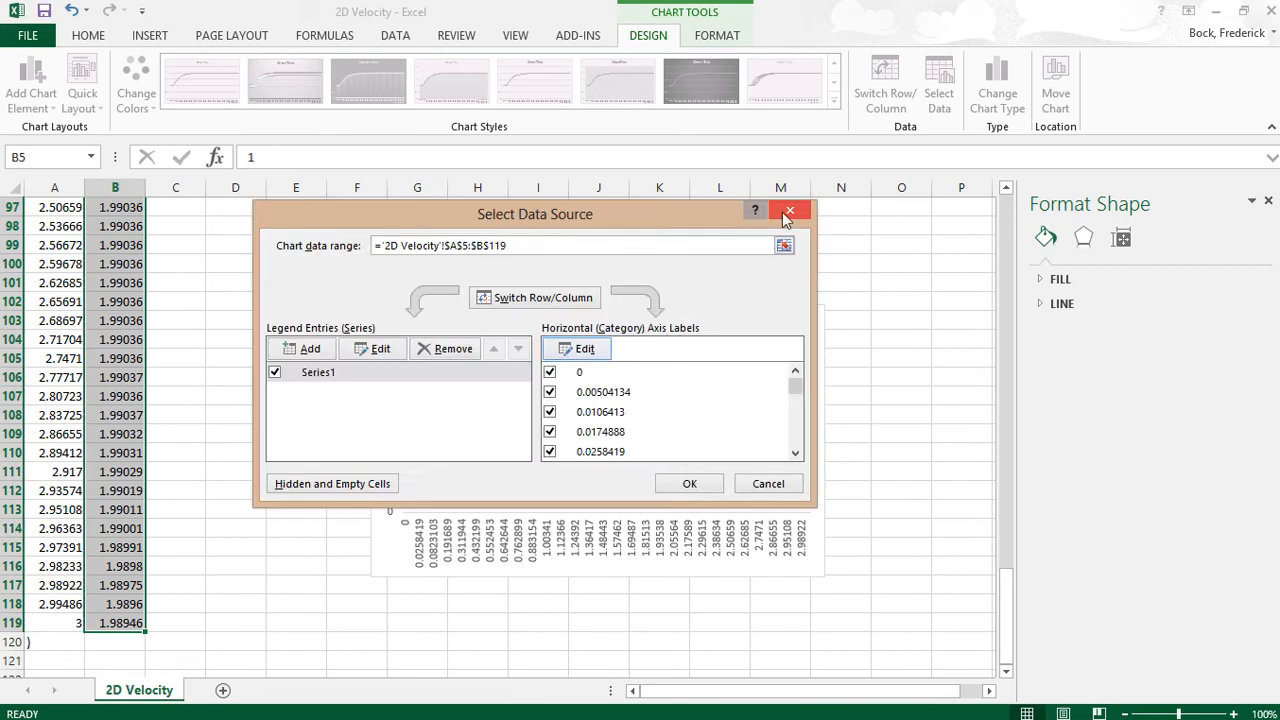
click(784, 212)
click(674, 553)
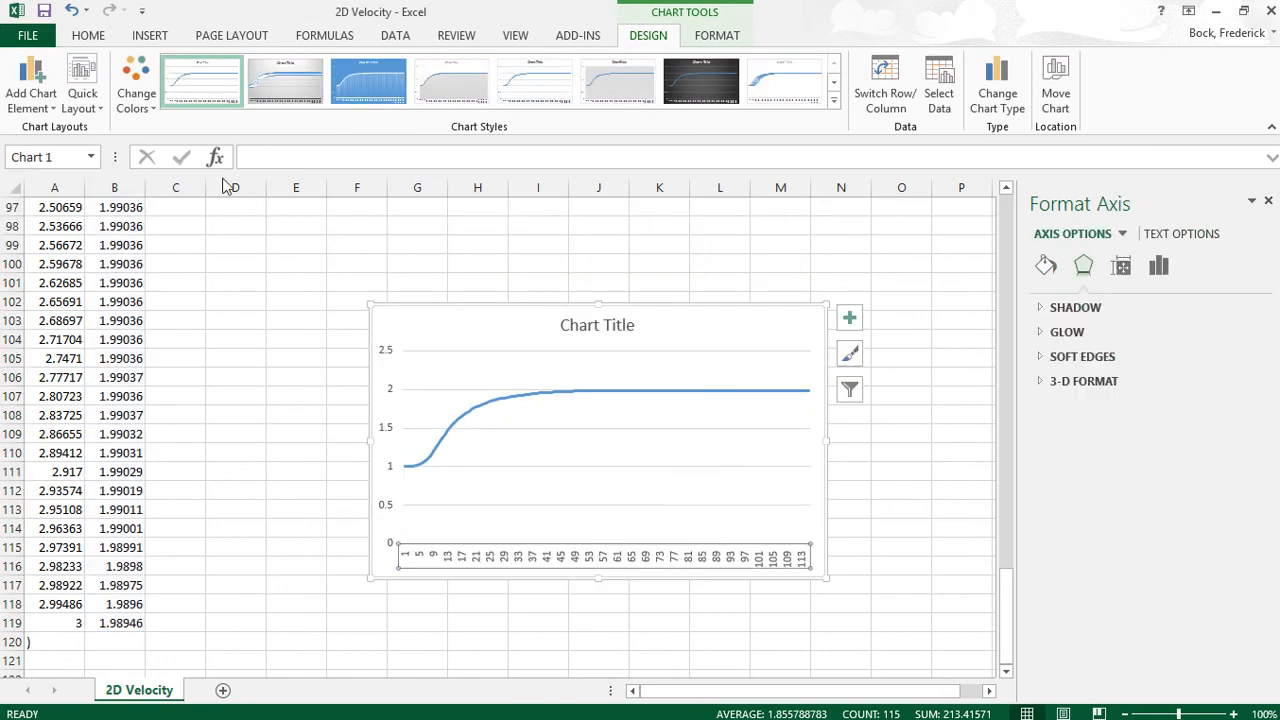
- Undo the last change and reassign A5:A119 as the horizontal axis position labels
click(70, 12)
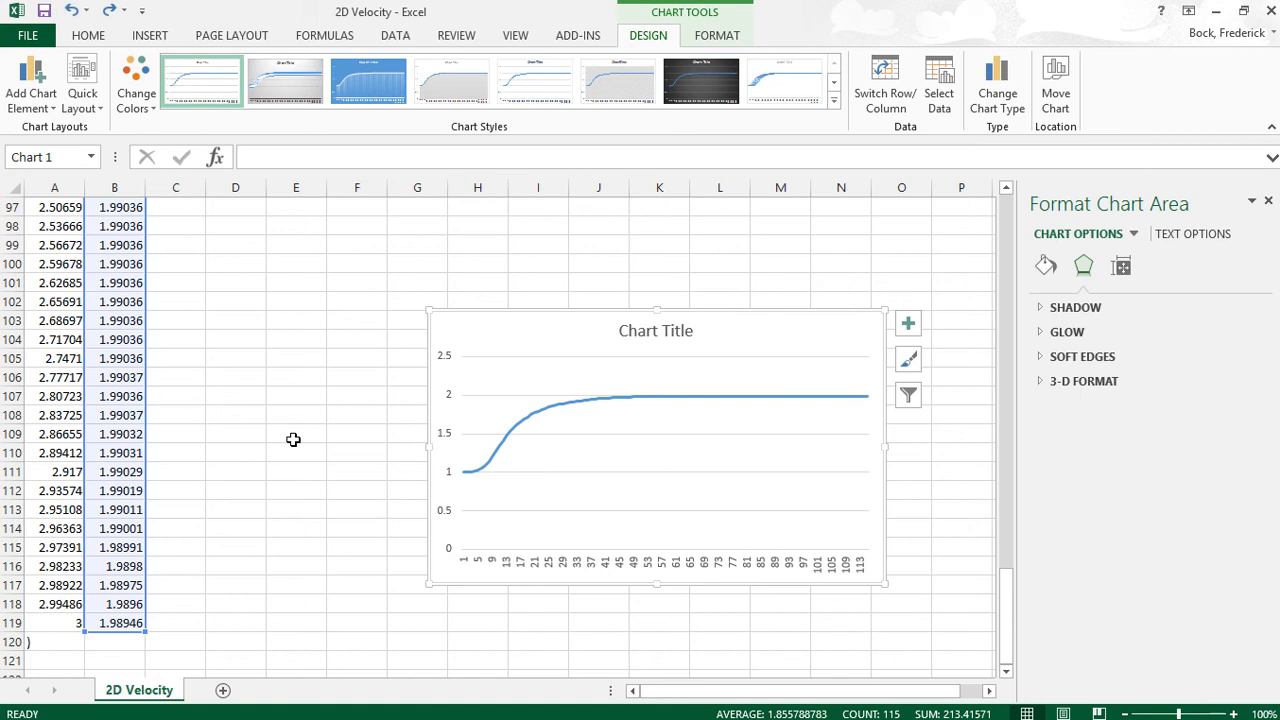
click(505, 562)
right_click(508, 566)
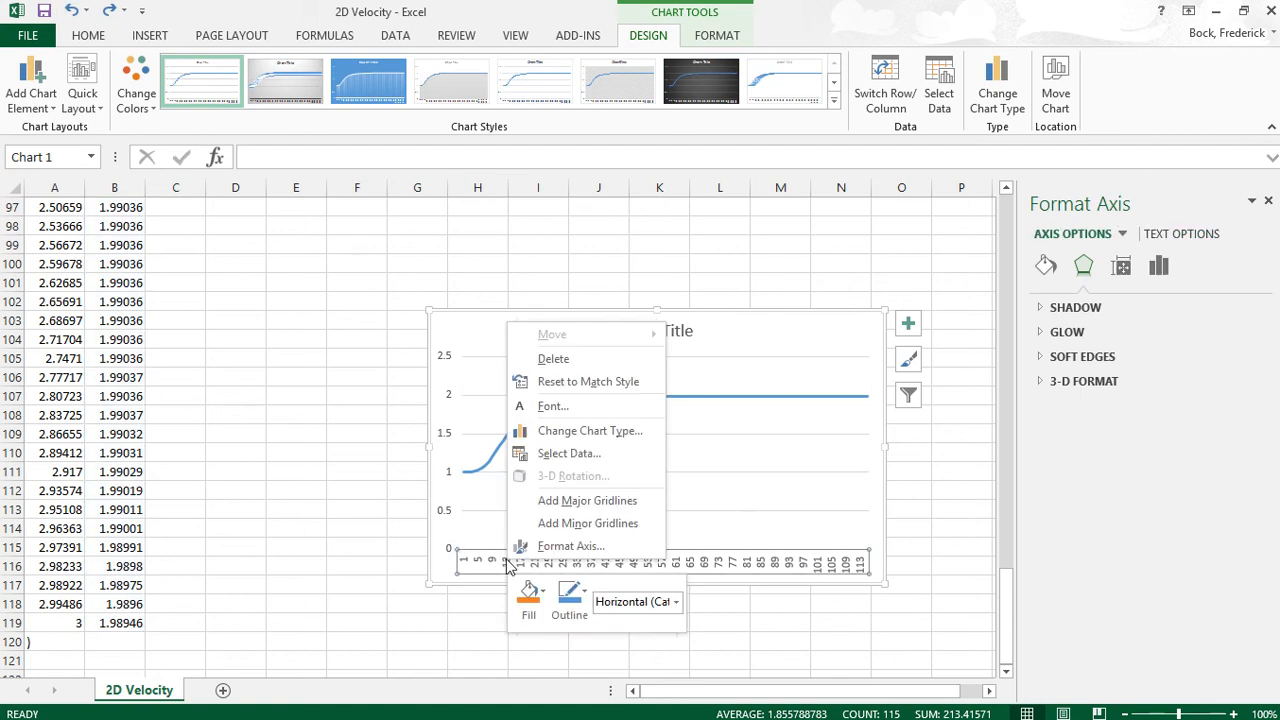
click(546, 455)
click(786, 423)
scroll(128, 427, up, 2)
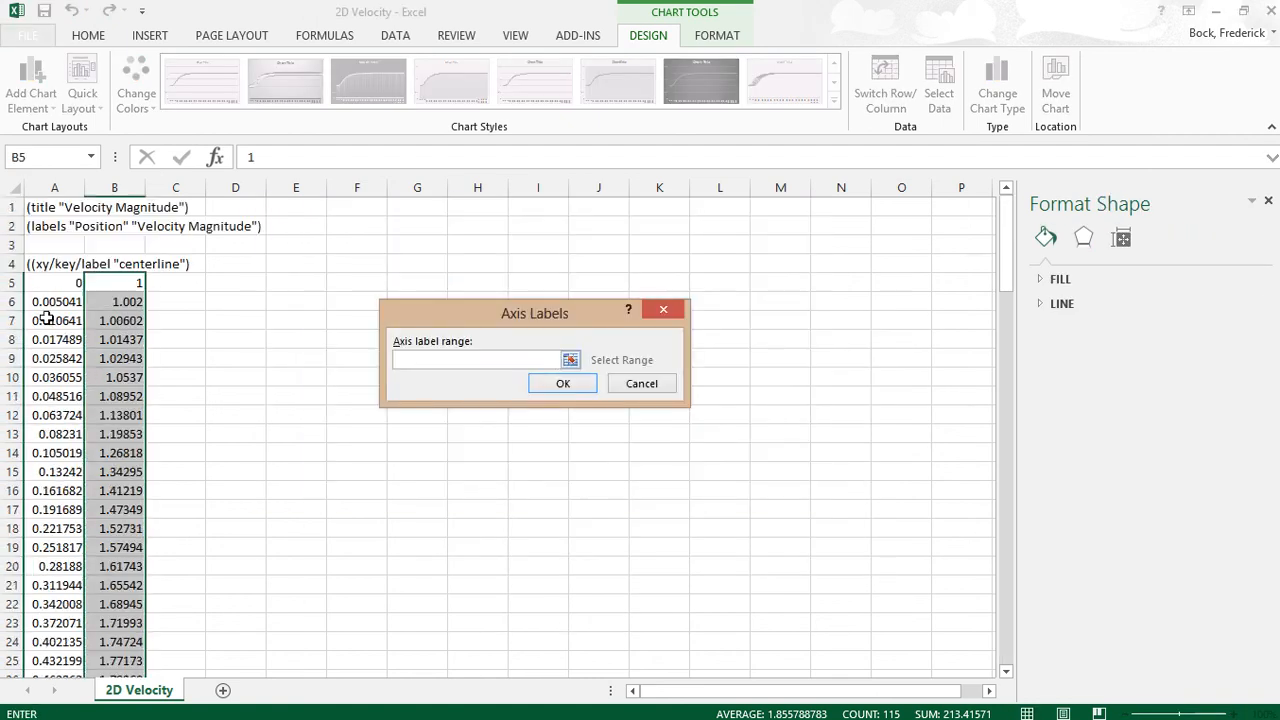
drag(49, 283, 46, 626)
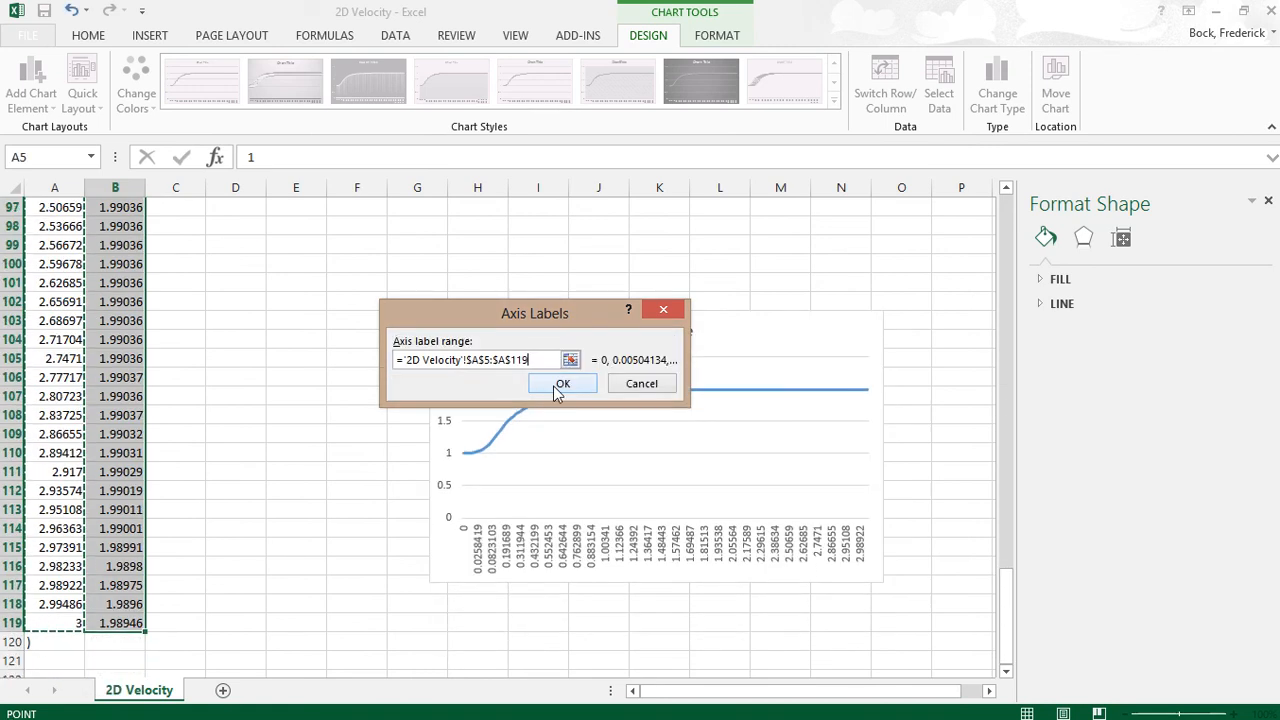
click(558, 389)
click(668, 484)
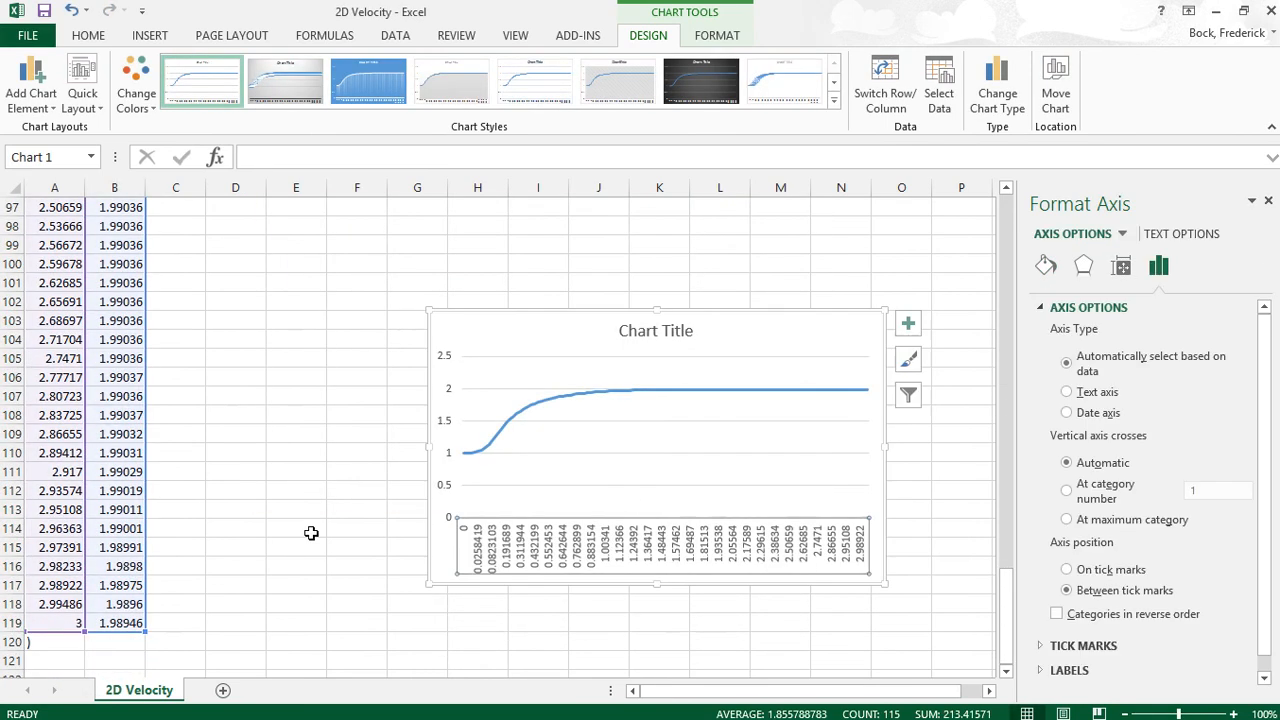
click(314, 529)
click(714, 575)
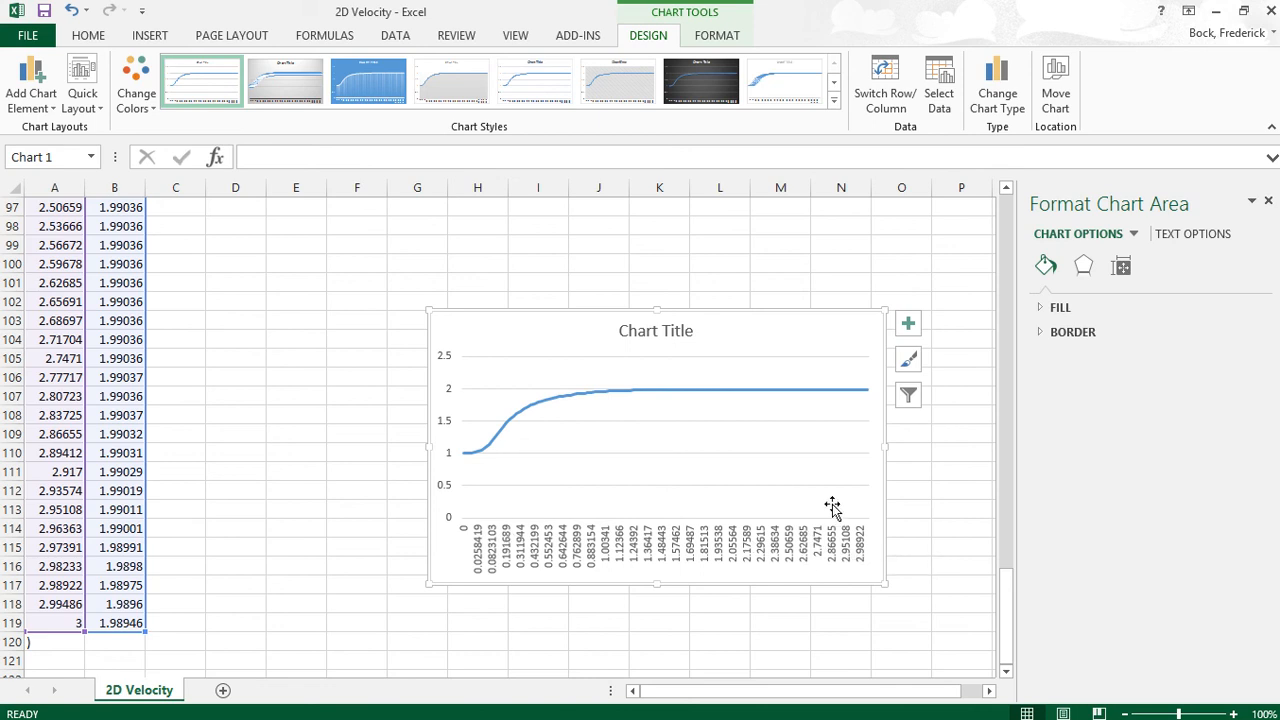
click(645, 550)
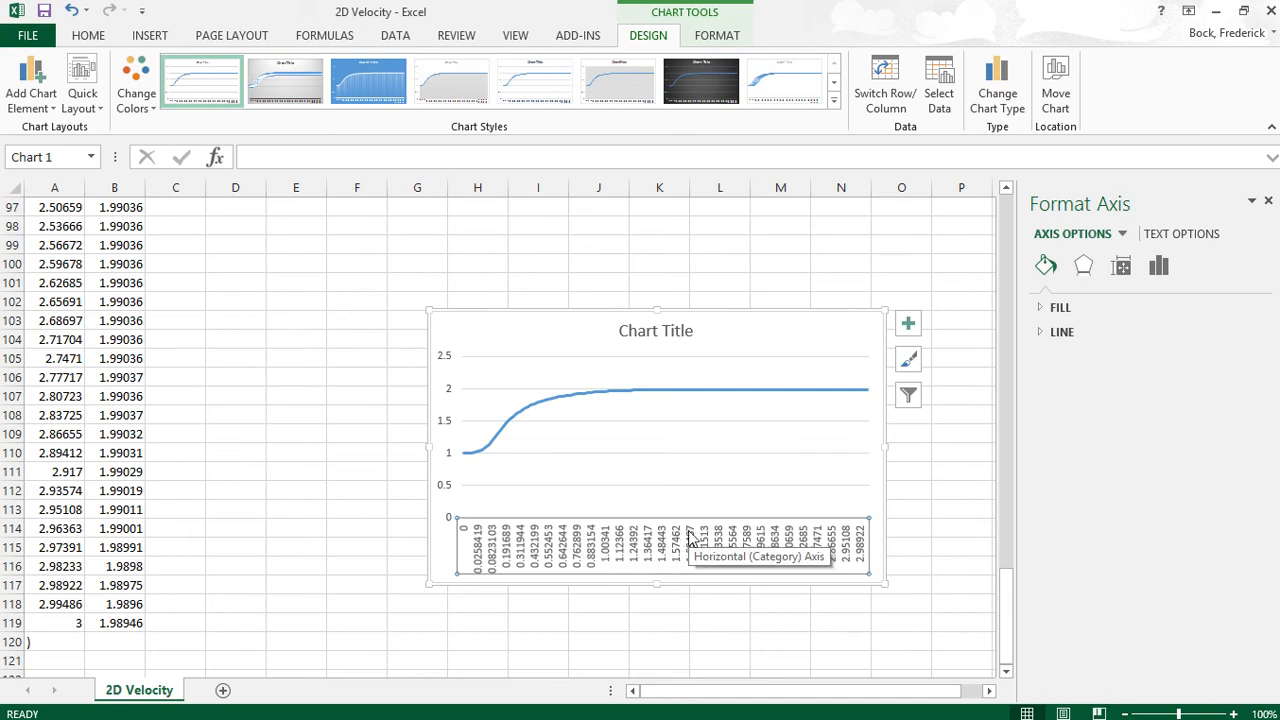
- Format column A as Number with two decimal places
scroll(254, 354, up, 4)
click(266, 352)
scroll(263, 354, up, 10)
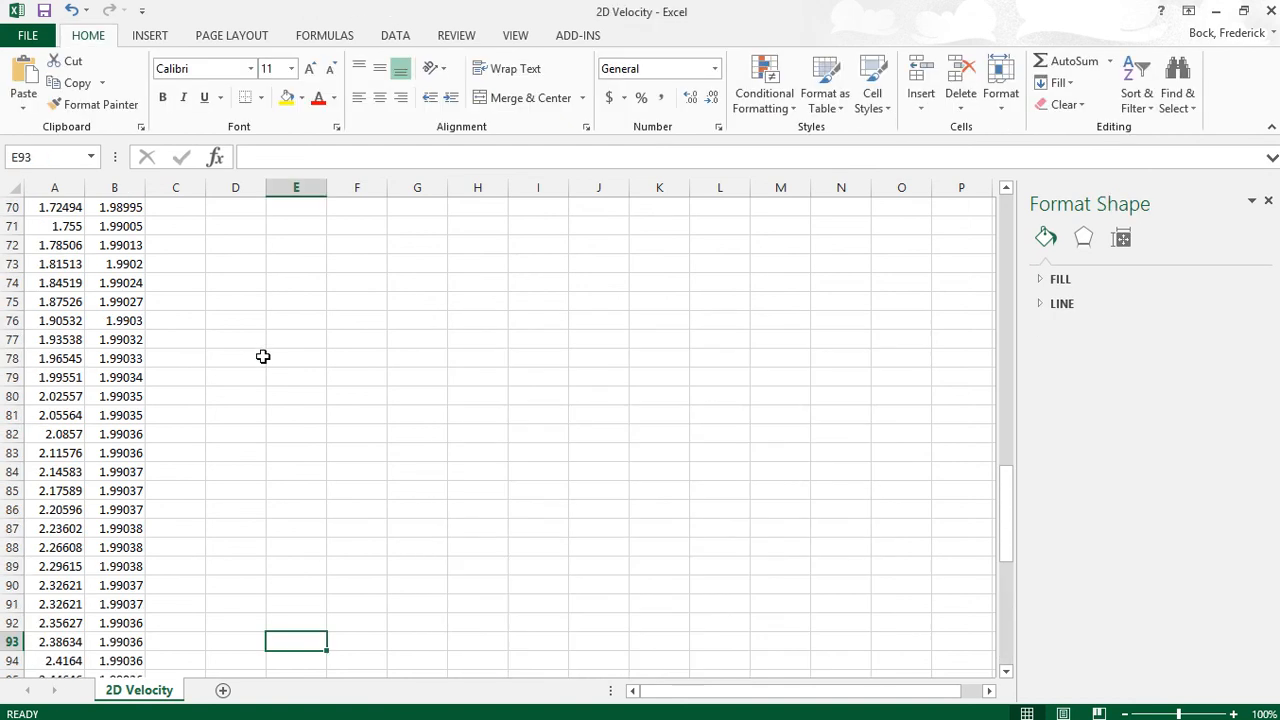
right_click(61, 180)
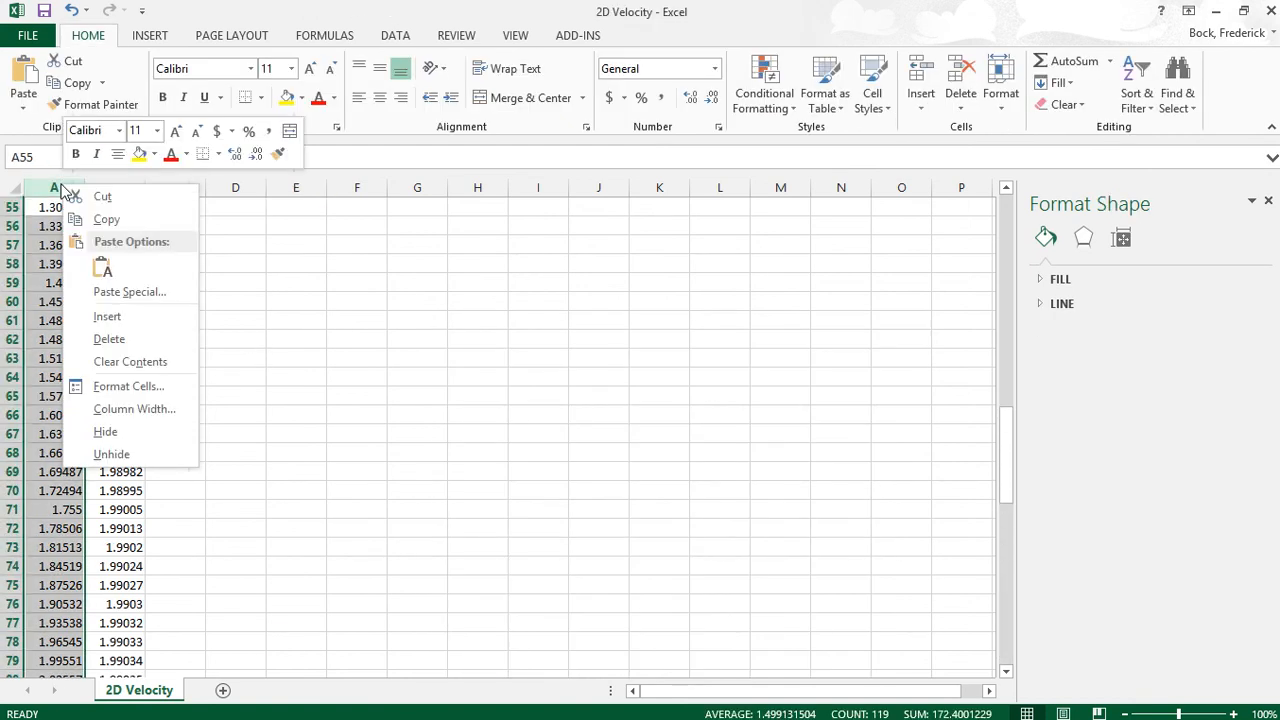
click(128, 386)
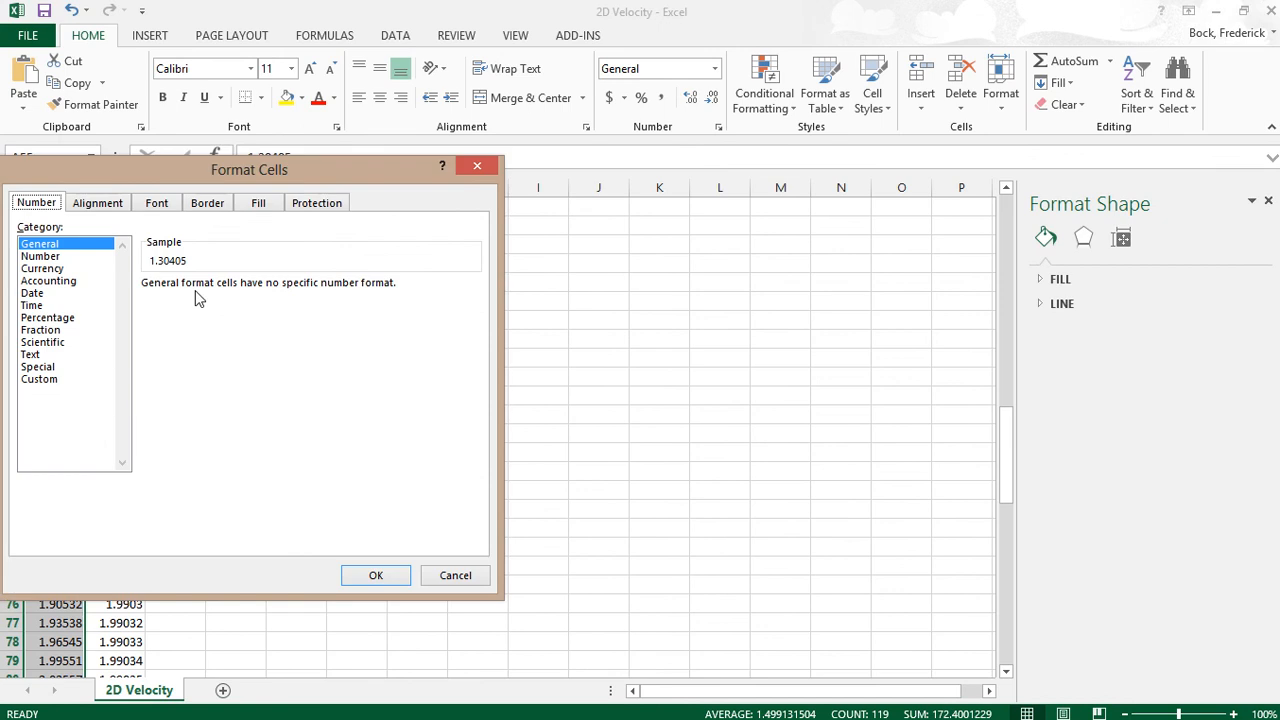
click(50, 257)
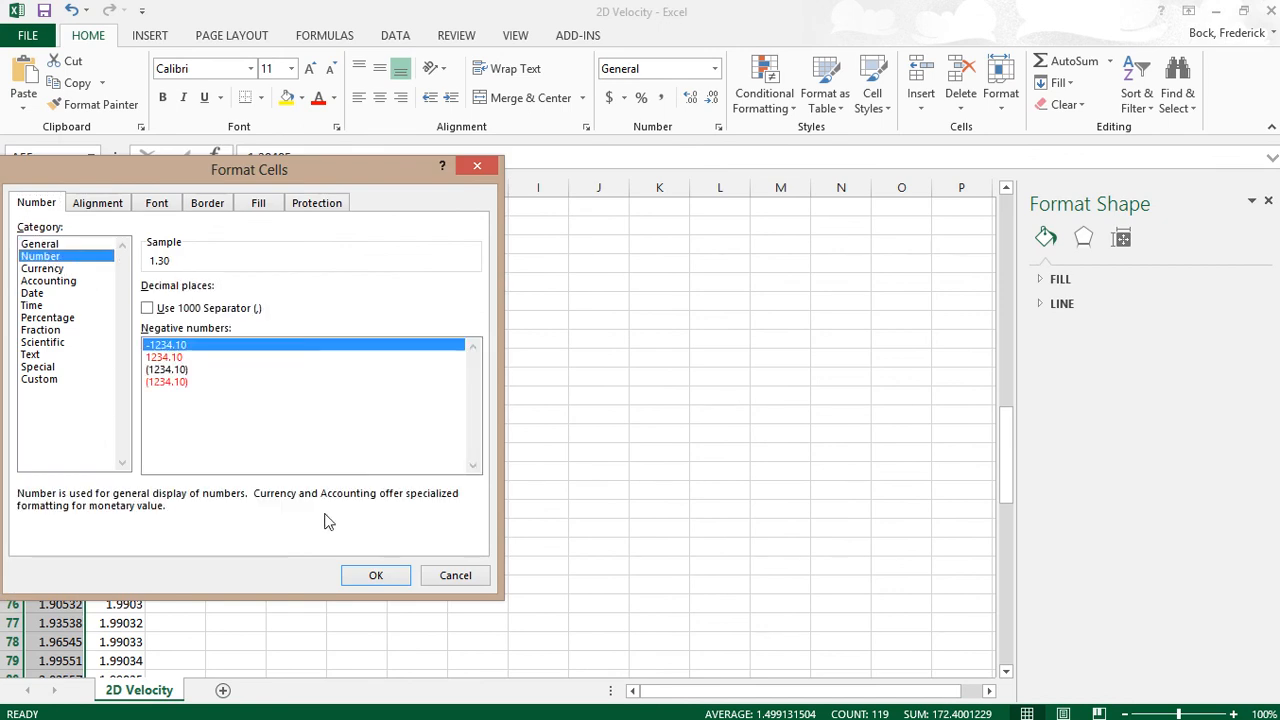
click(375, 577)
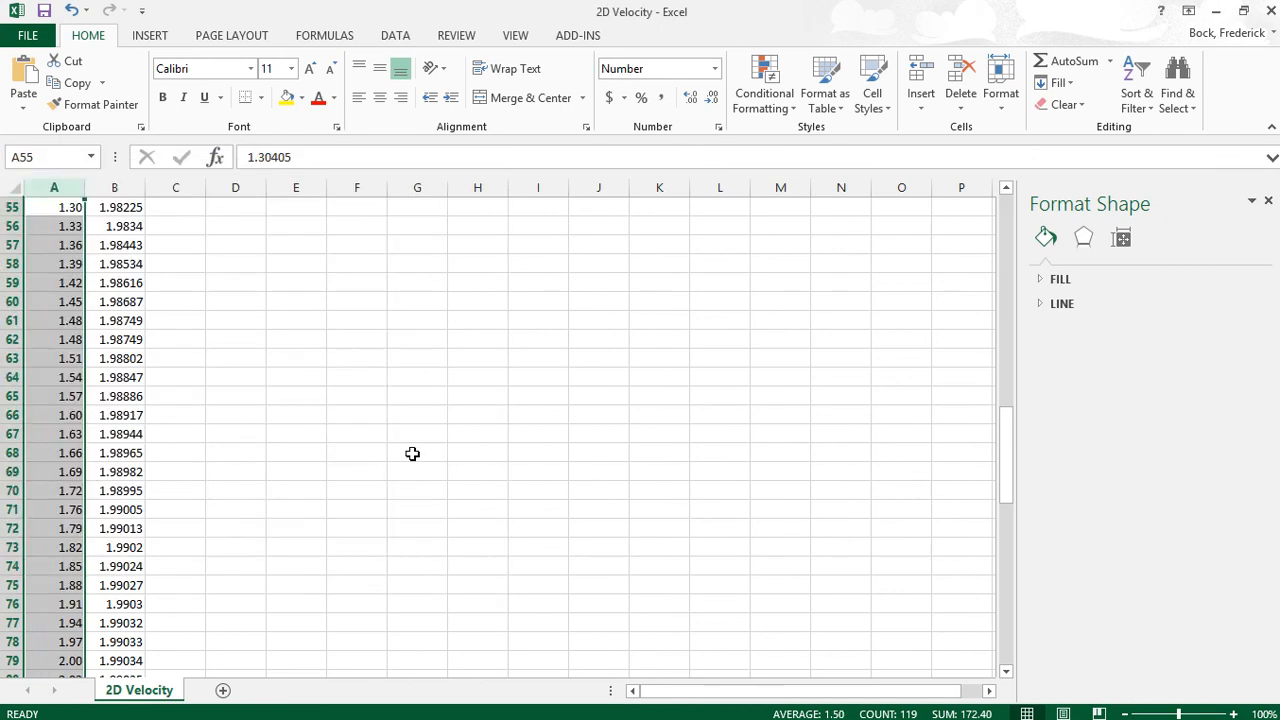
click(414, 452)
- Move the chart up and left beside the data and enlarge it
scroll(420, 440, down, 15)
scroll(472, 408, up, 3)
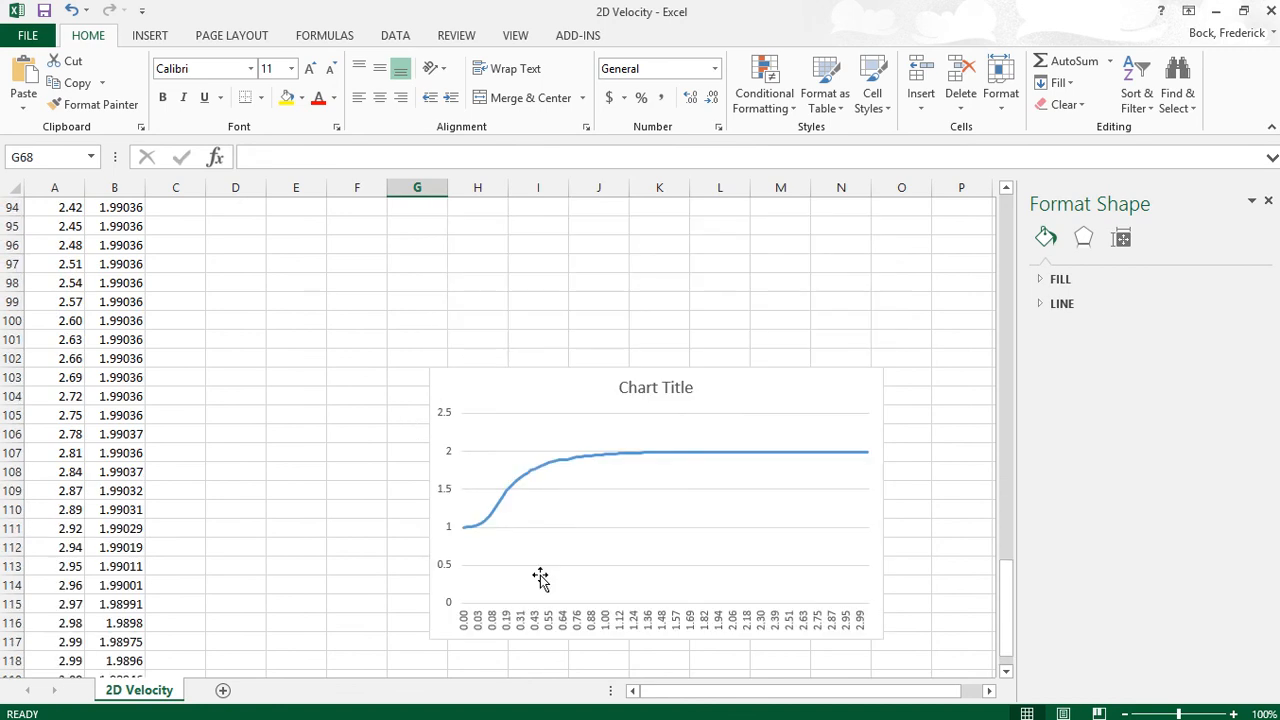
click(771, 391)
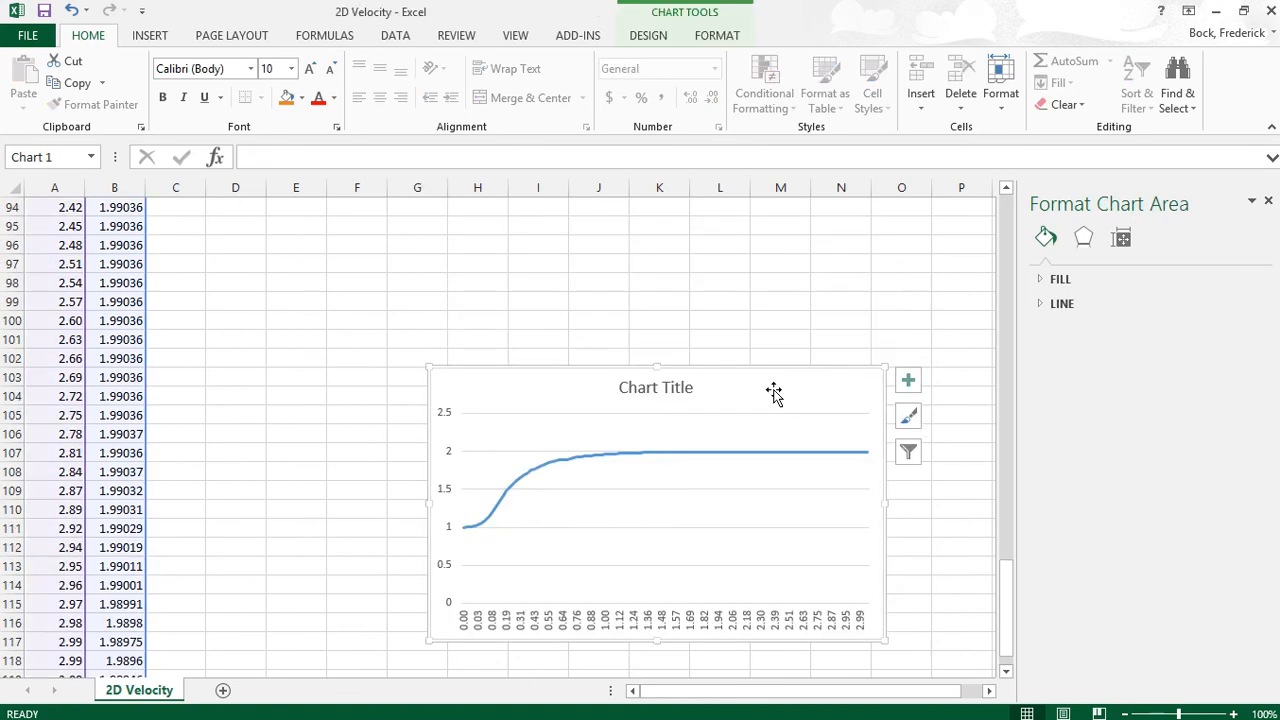
drag(771, 391, 580, 286)
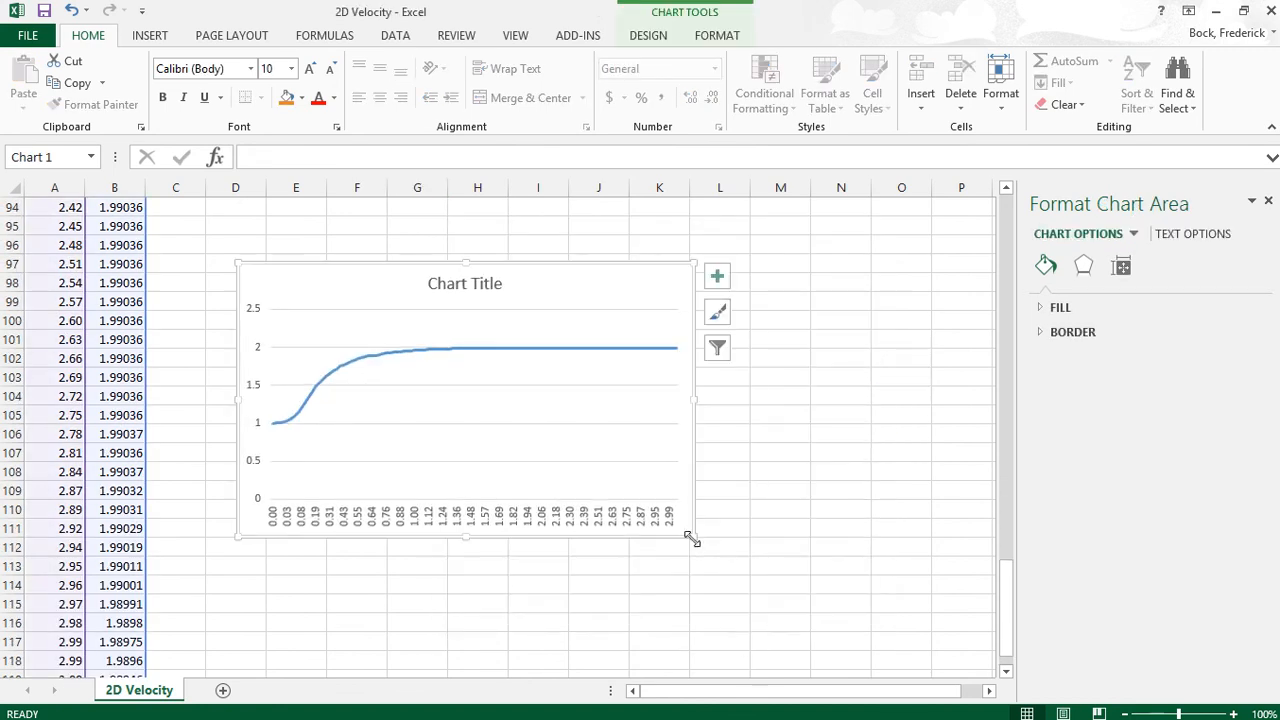
drag(691, 539, 786, 616)
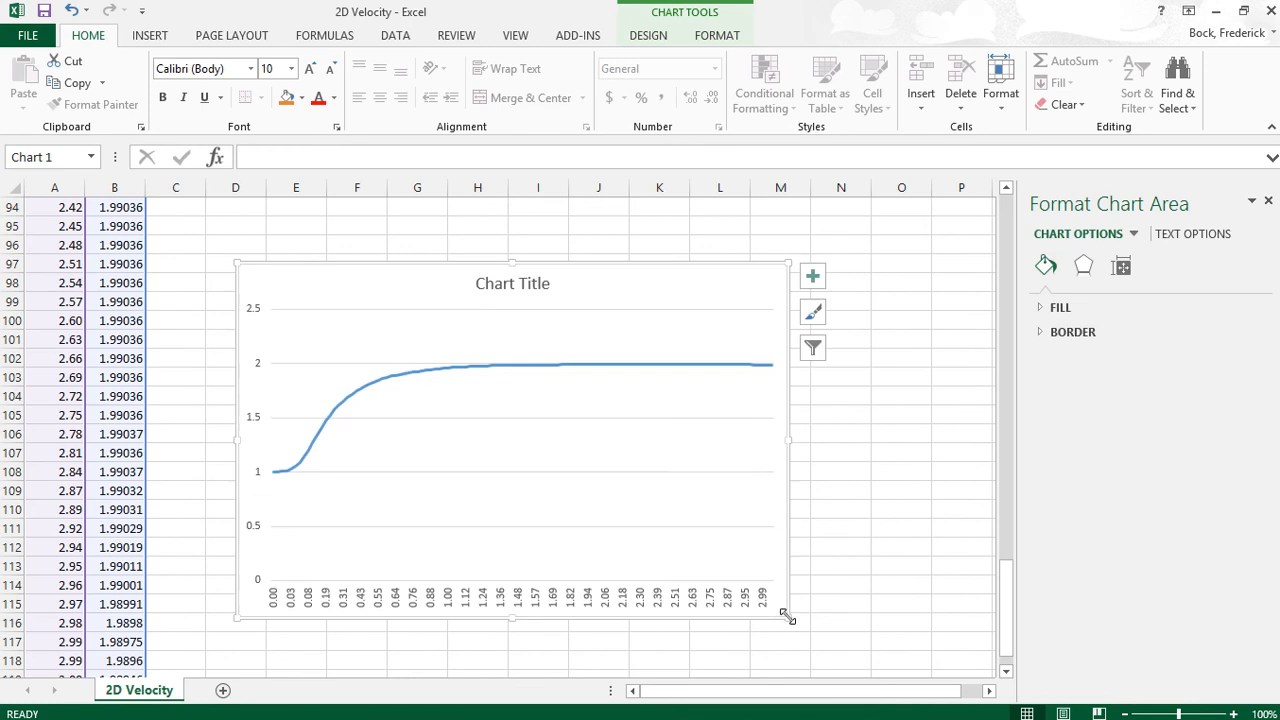
click(254, 537)
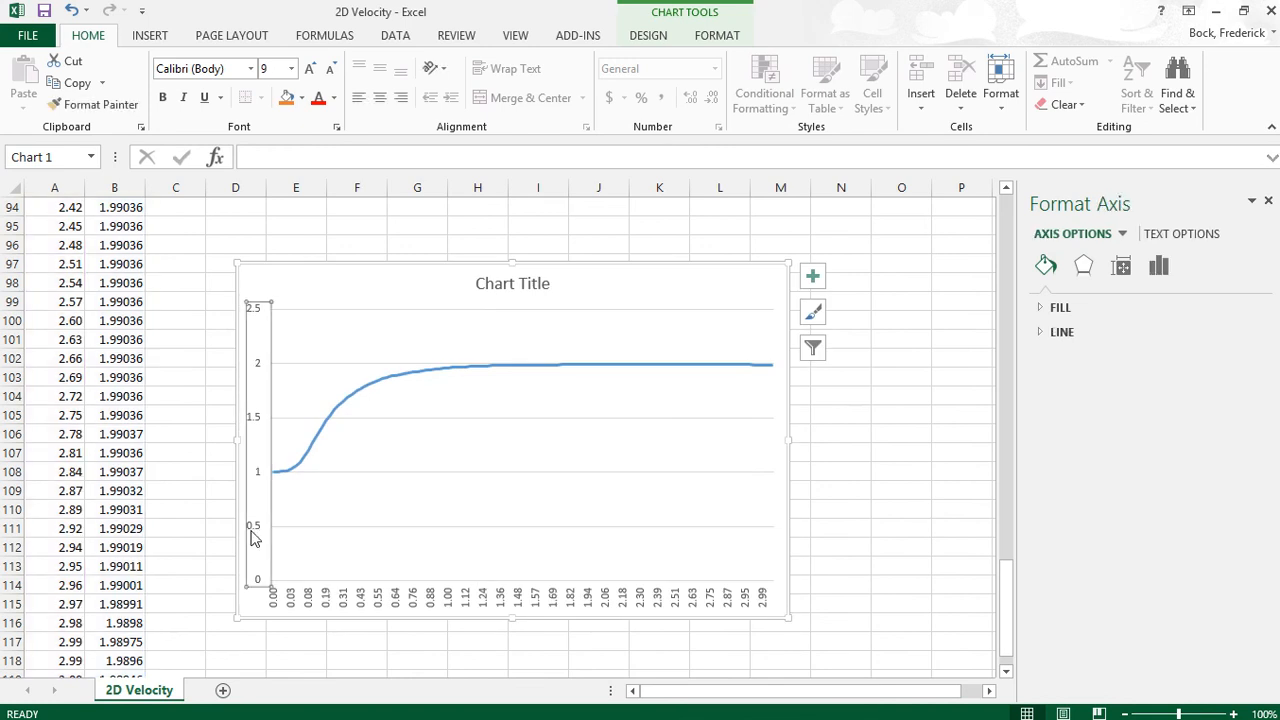
- Set the vertical axis bounds to minimum 0.8 and maximum 2.1
right_click(254, 537)
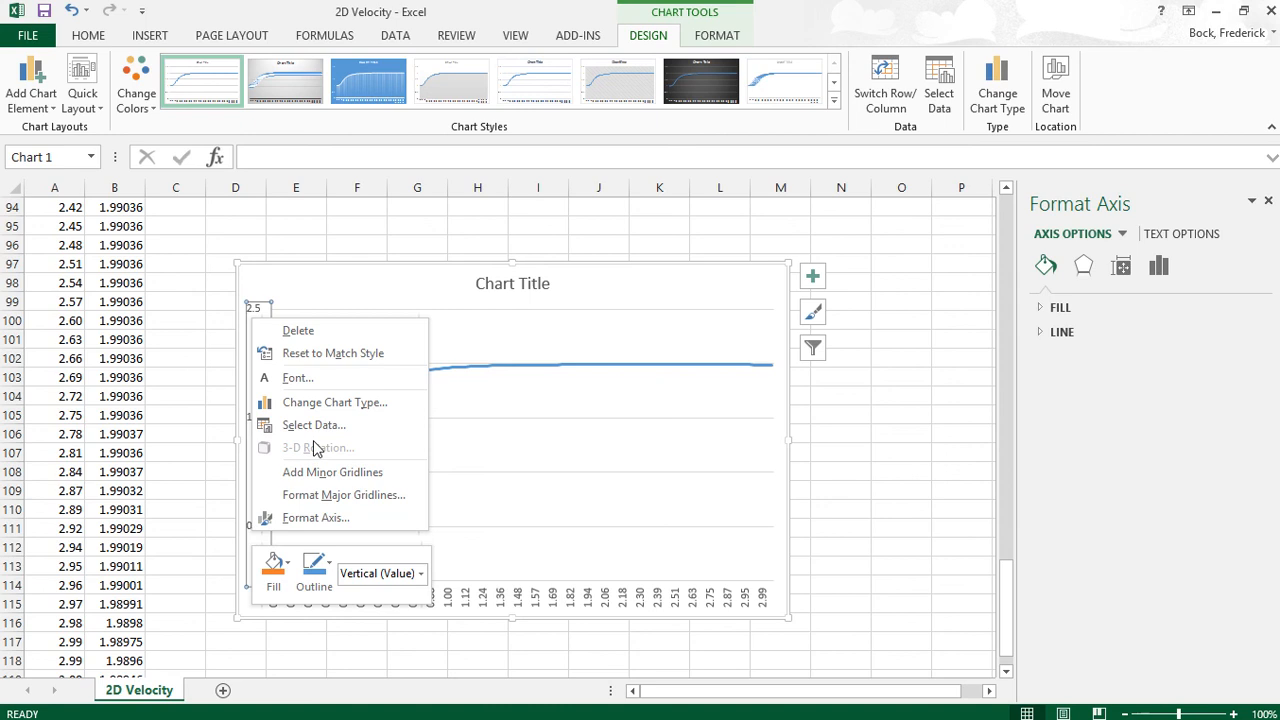
click(306, 516)
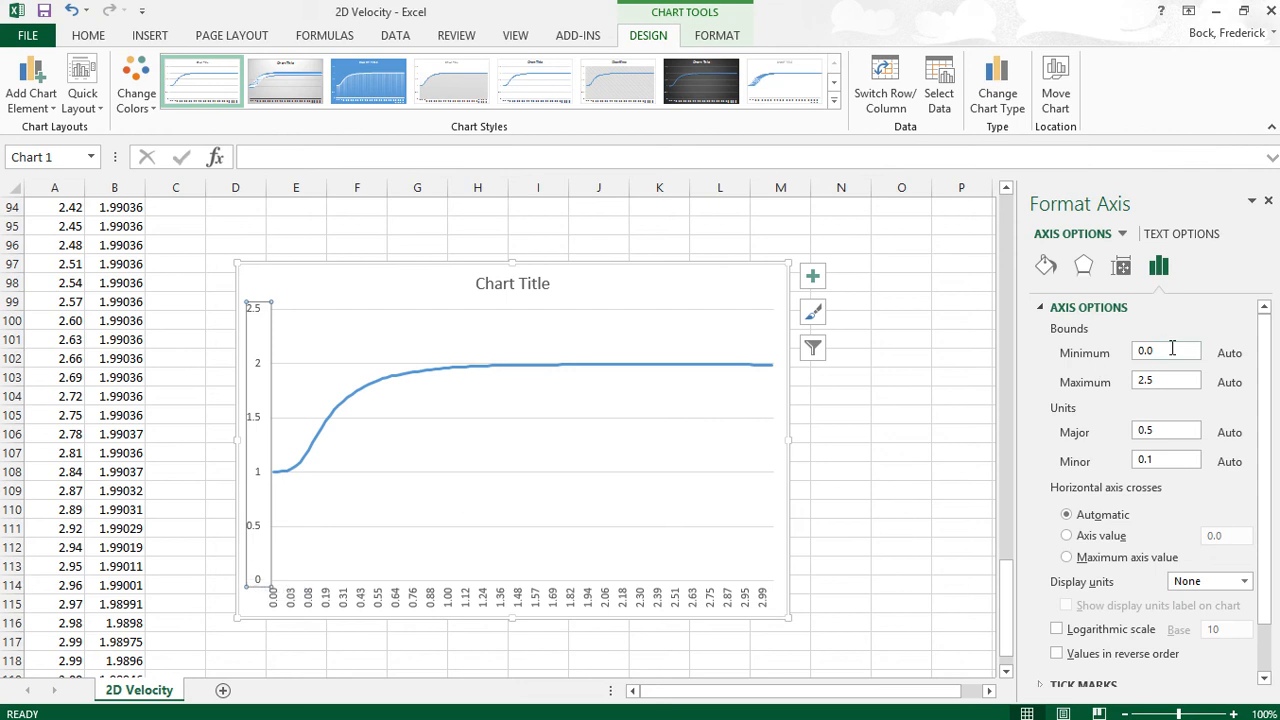
click(1172, 349)
text(8)
key(Return)
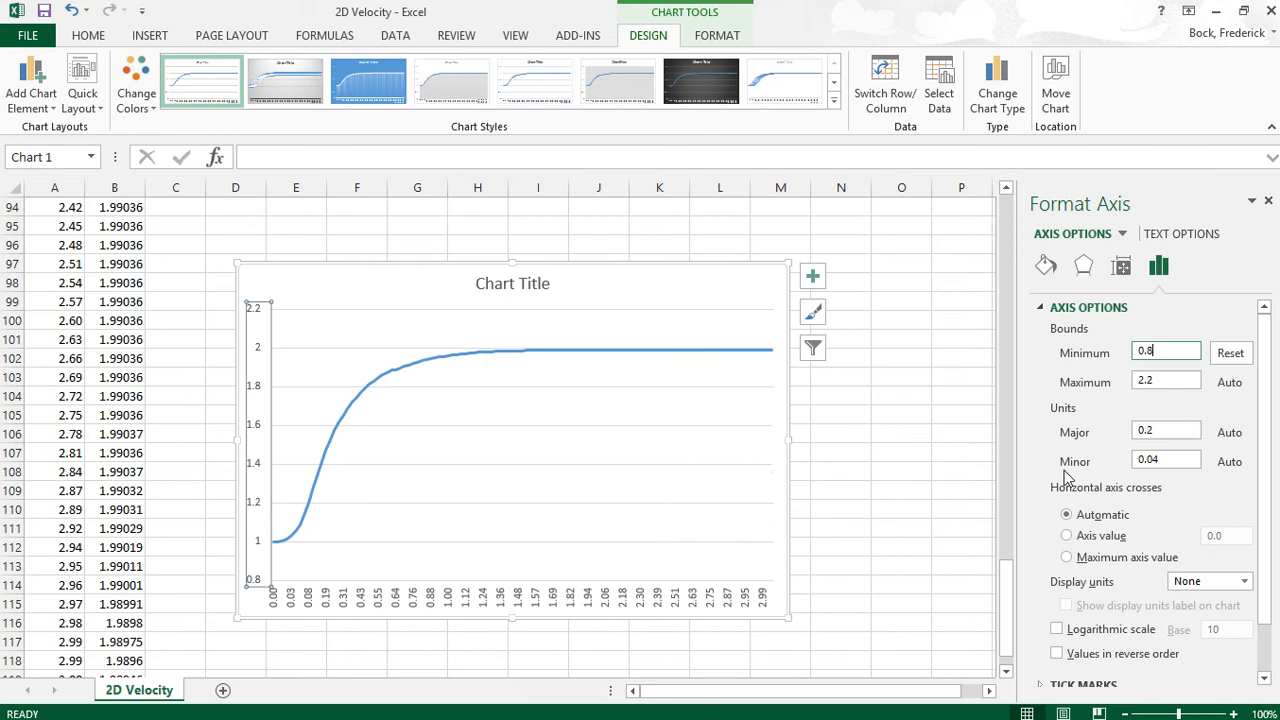
click(1182, 379)
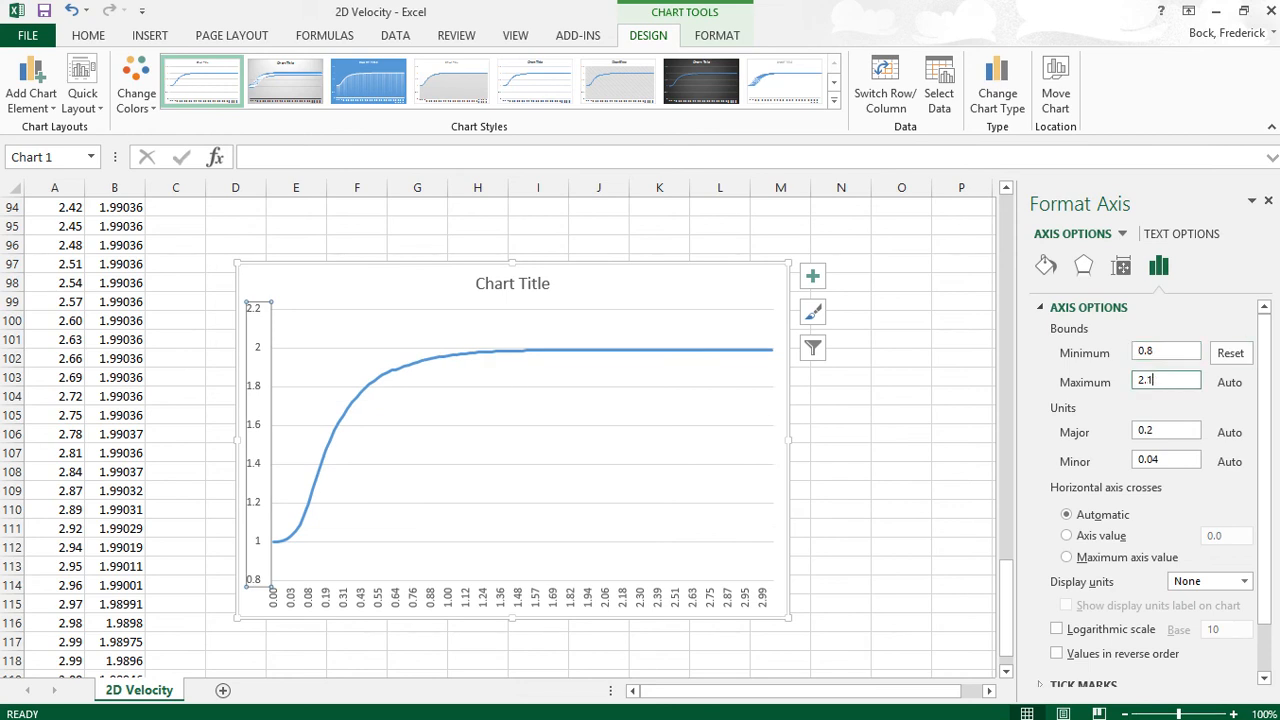
text(1)
key(Return)
click(916, 529)
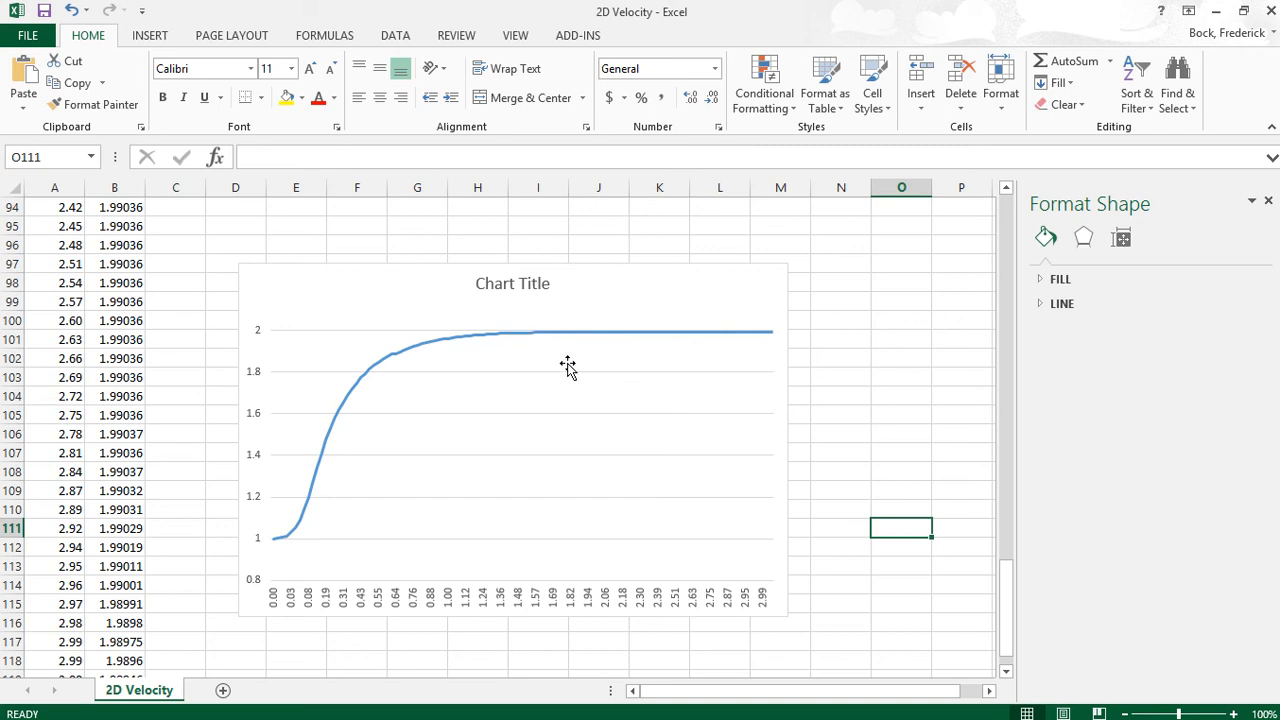
click(845, 372)
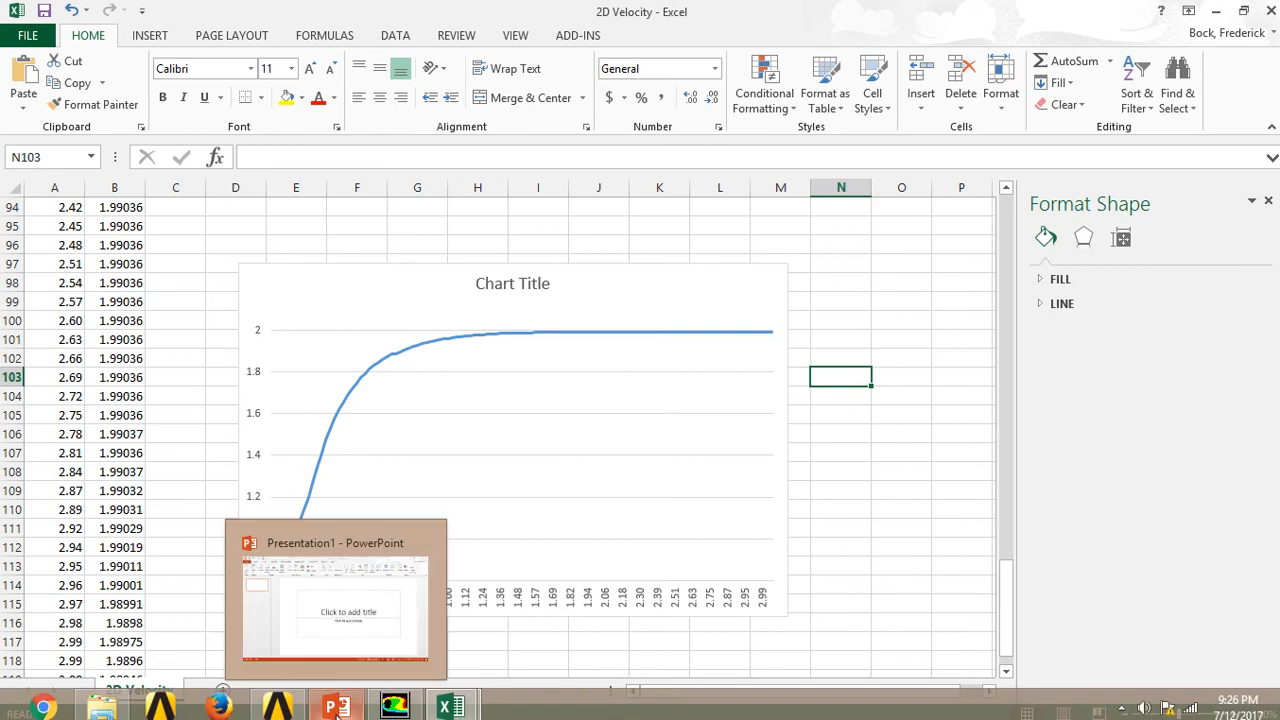
mouse_move(394, 707)
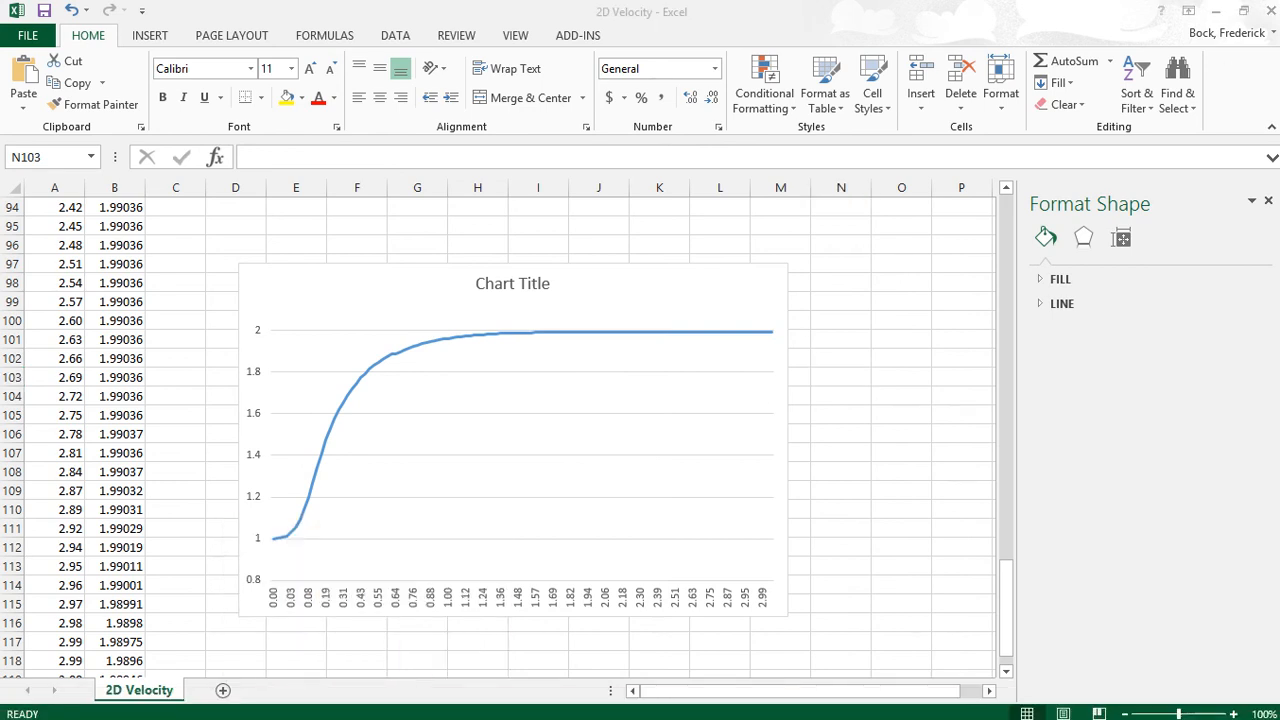